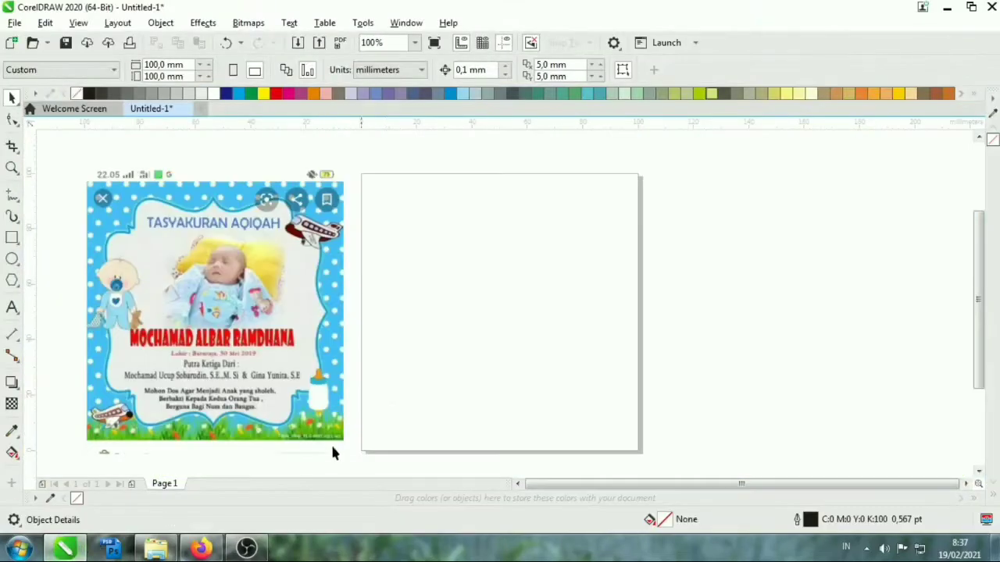
Crop the phone status bar and bottom strip off the invitation screenshot.
left_click(276, 252)
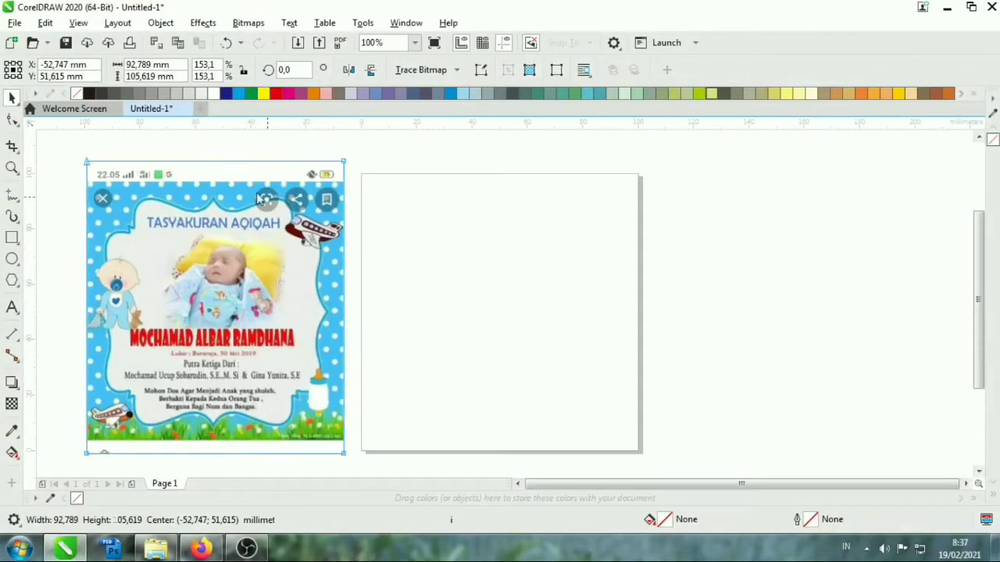
key("F10")
scroll(339, 223, "down", 2)
scroll(289, 211, "up", 4)
scroll(164, 193, "down", 2)
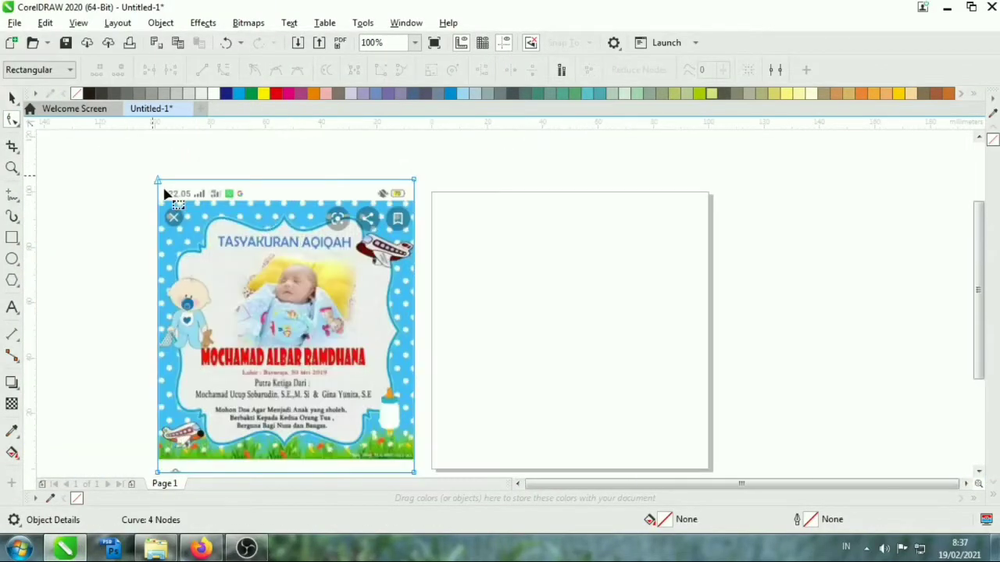
left_click_drag(526, 266, 526, 265)
scroll(155, 190, "up", 1)
scroll(207, 154, "up", 1)
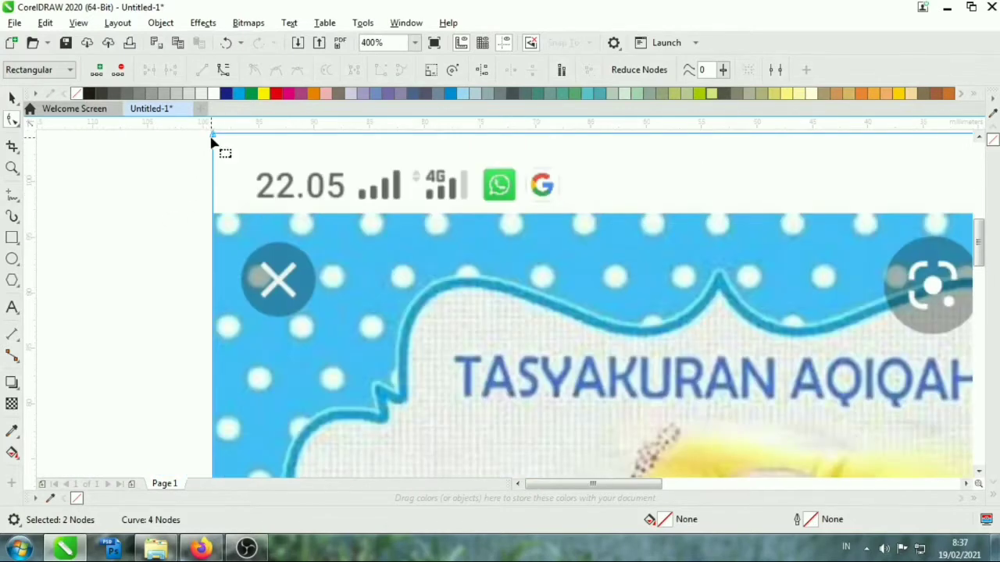
scroll(216, 215, "down", 2)
scroll(461, 216, "up", 1)
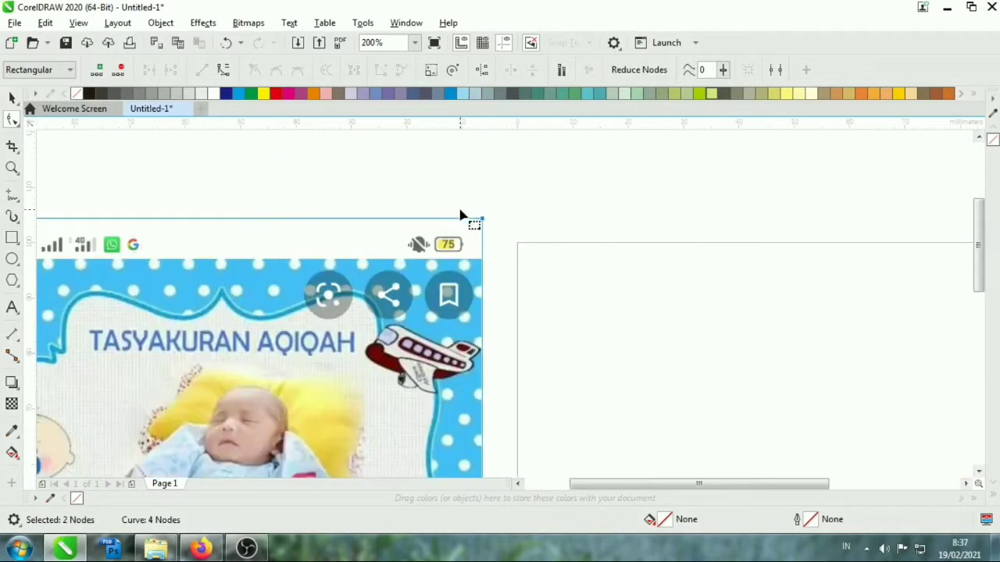
mouse_move(480, 223)
left_mouse_down()
mouse_move(336, 324)
mouse_move(445, 290)
left_mouse_up()
scroll(487, 261, "down", 3)
scroll(462, 273, "up", 1)
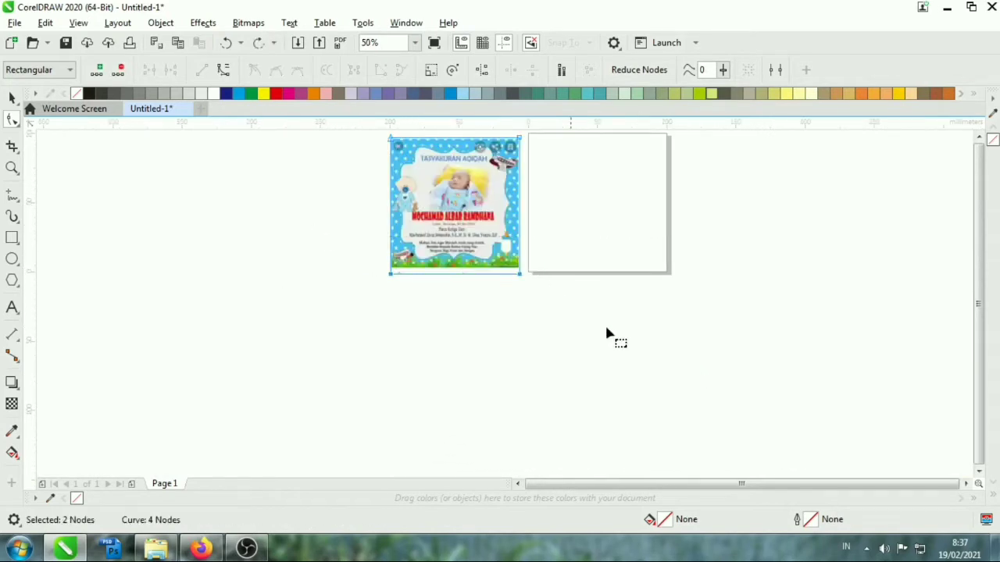
scroll(517, 269, "up", 2)
left_click_drag(506, 262, 515, 234)
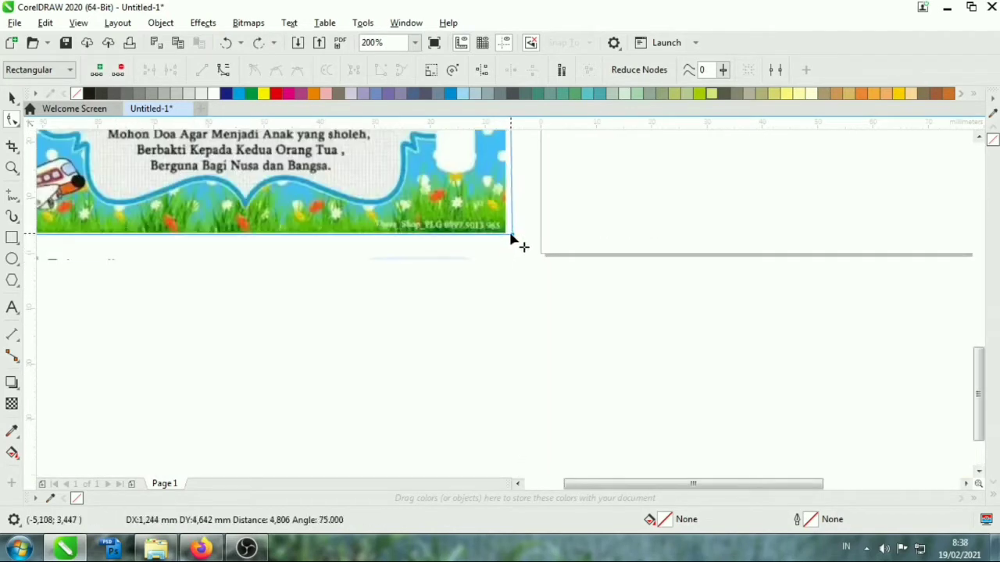
Centre the cropped screenshot on the page and size it to 100 × 100 mm.
left_click(12, 98)
left_click(250, 344)
left_click(264, 196)
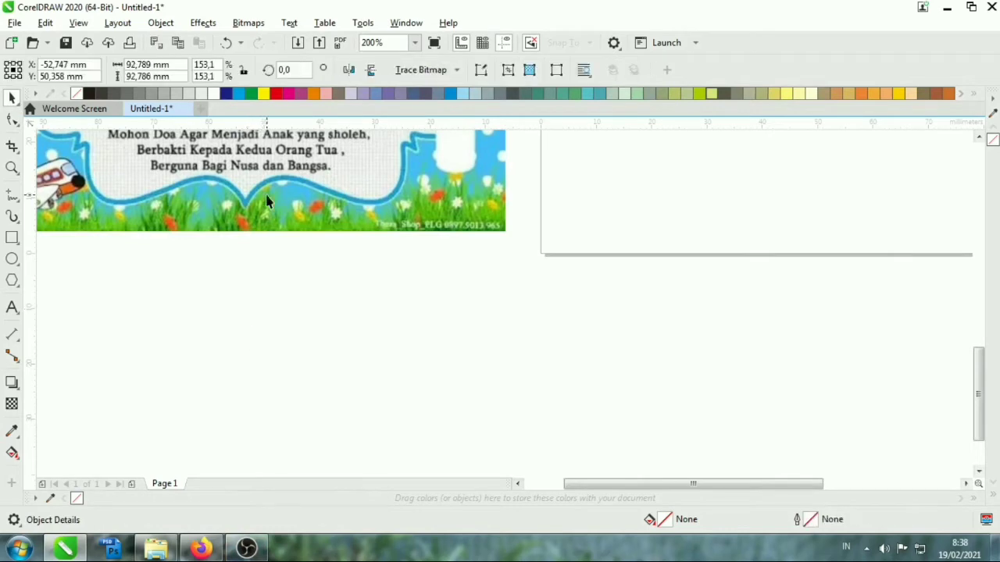
key("shift+F2")
key("Escape")
left_click(585, 291)
scroll(585, 291, "down", 1)
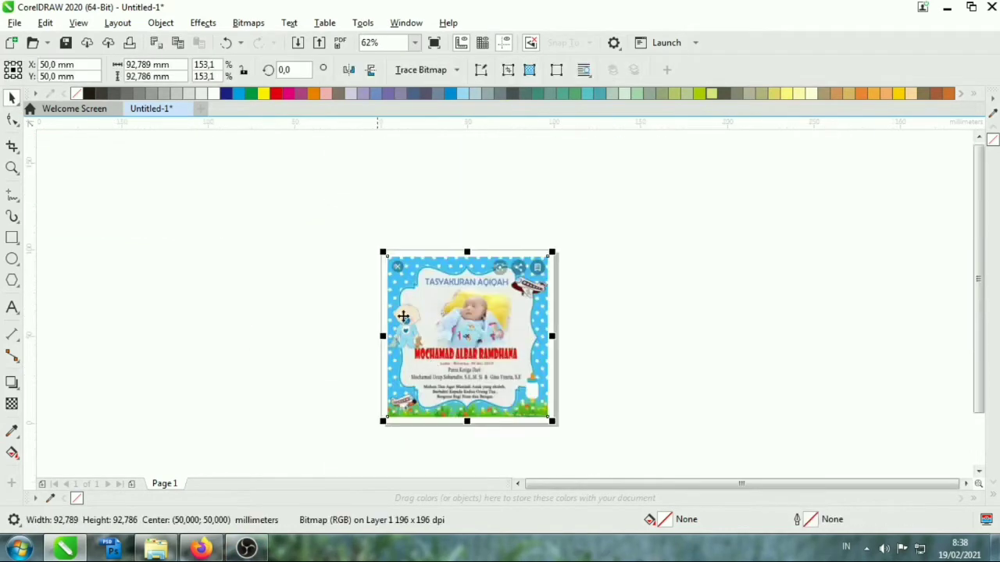
double_click(148, 65)
type("100")
key("Tab")
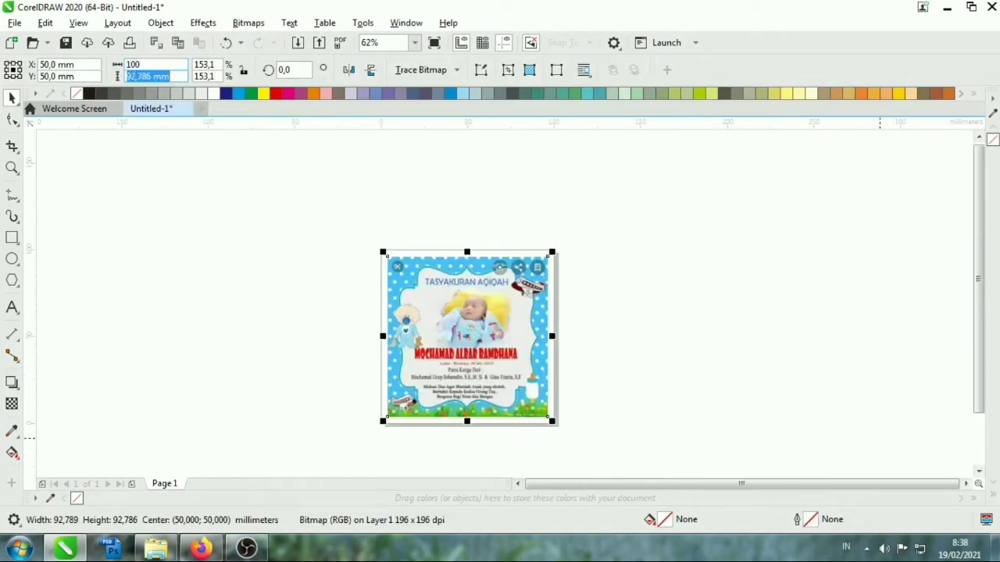
key("Return")
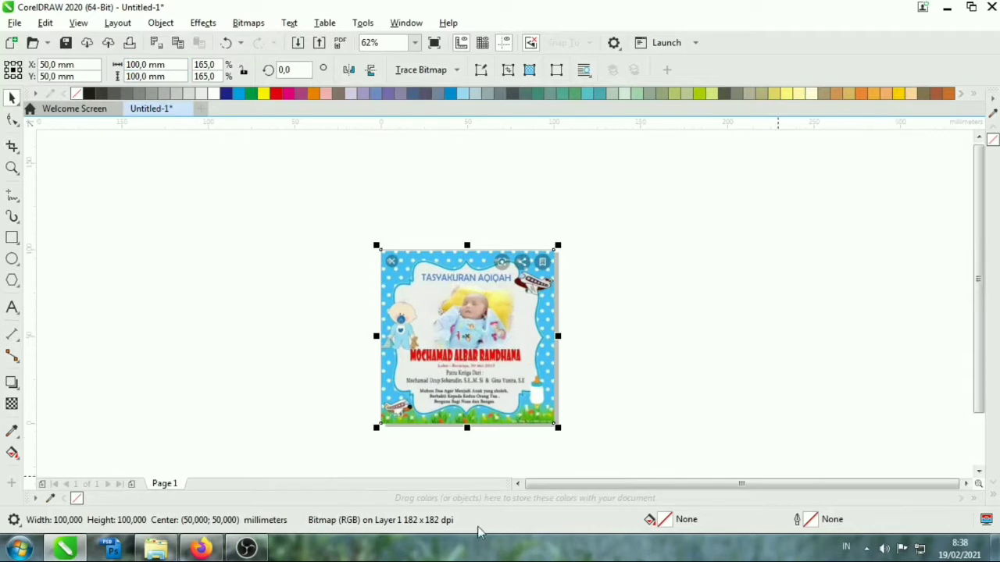
key("shift+F2")
Draw a small 2.222 mm circle at the image's top-left corner.
left_click(239, 395)
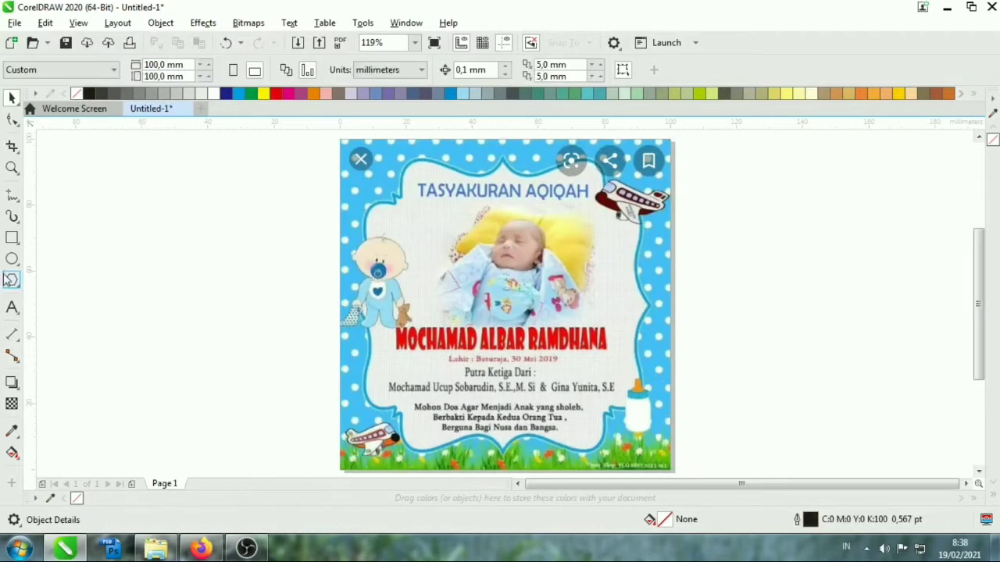
key("F7")
scroll(408, 257, "down", 1)
scroll(250, 239, "up", 5)
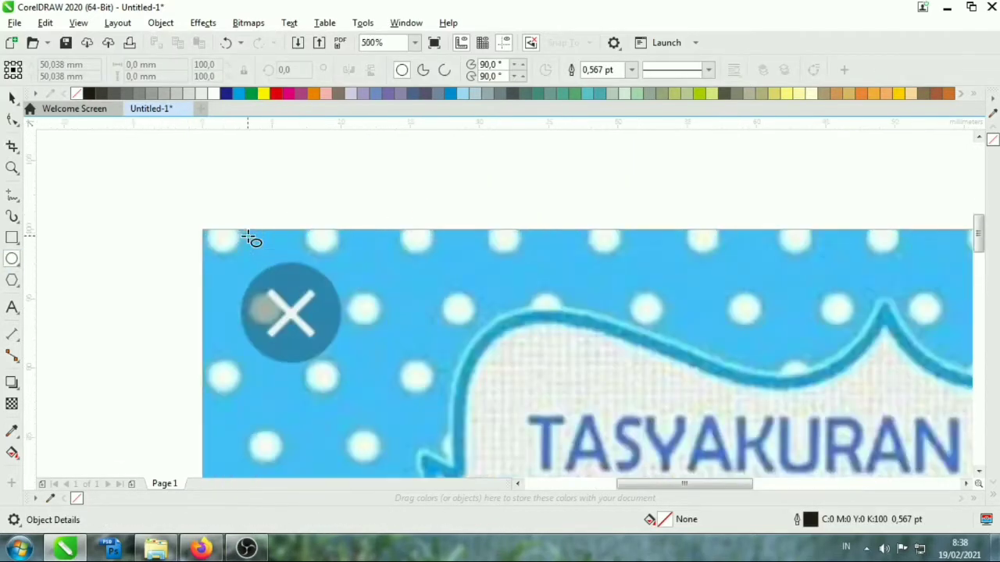
left_click_drag(202, 223, 238, 257)
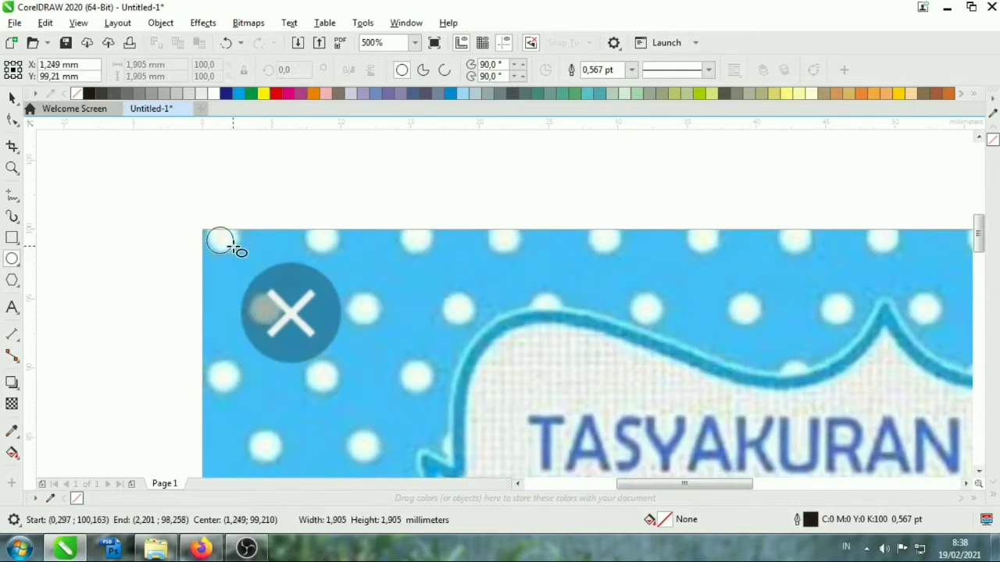
key("space")
scroll(222, 232, "up", 2)
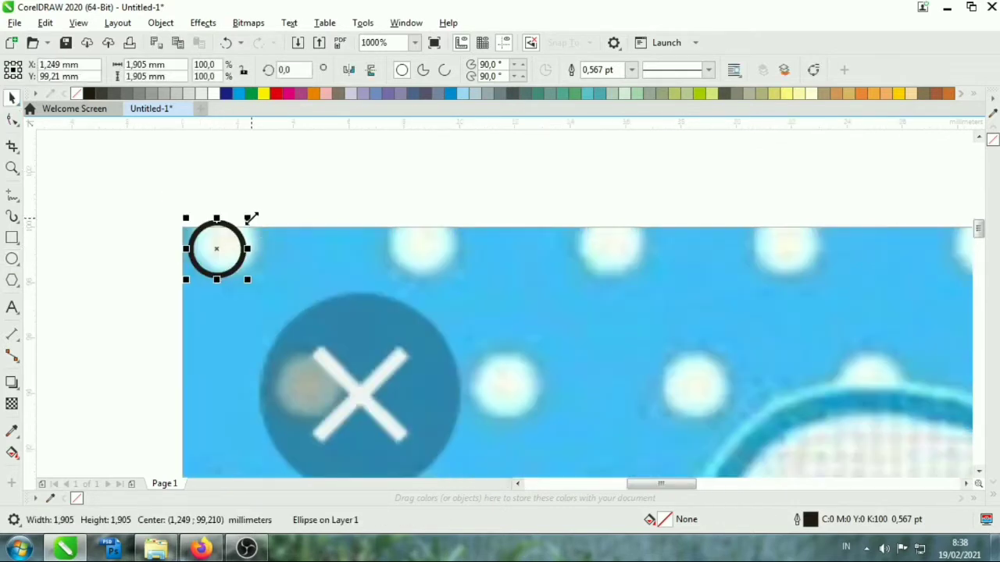
left_click_drag(247, 218, 257, 209)
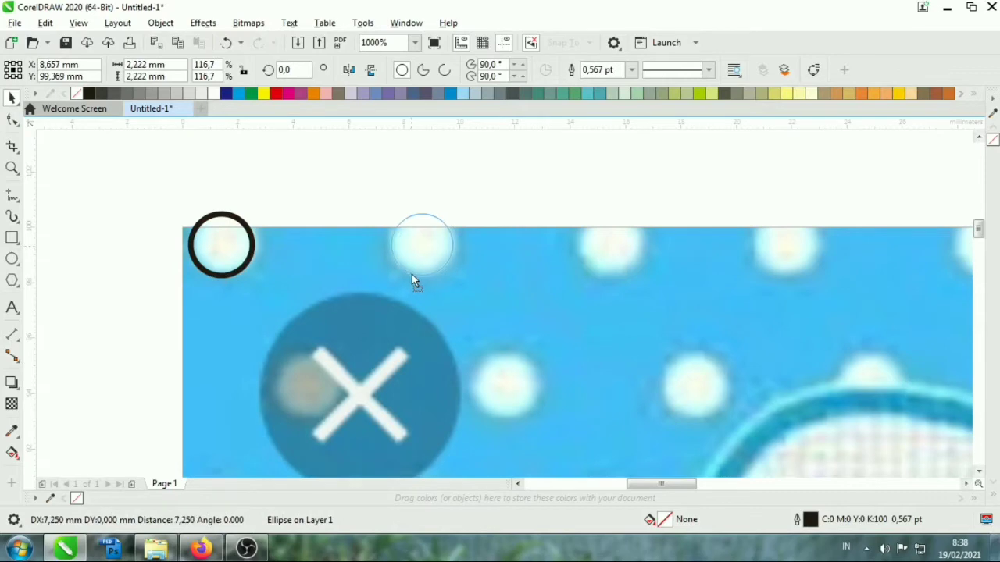
Repeat circle copies across the top edge into a grouped row of 14.
left_click_drag(208, 247, 411, 275)
scroll(409, 297, "down", 6)
key("ctrl+d")
key("ctrl+d")
key("ctrl+d")
key("ctrl+d")
key("ctrl+d")
key("ctrl+d")
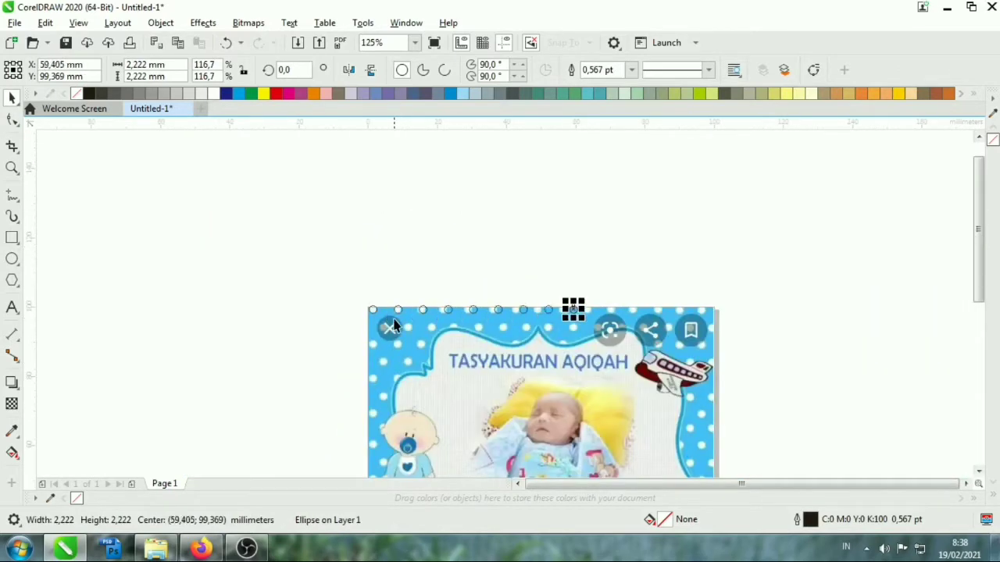
key("ctrl+d")
key("ctrl+d")
key("ctrl+d")
key("ctrl+d")
key("ctrl+d")
scroll(394, 327, "up", 1)
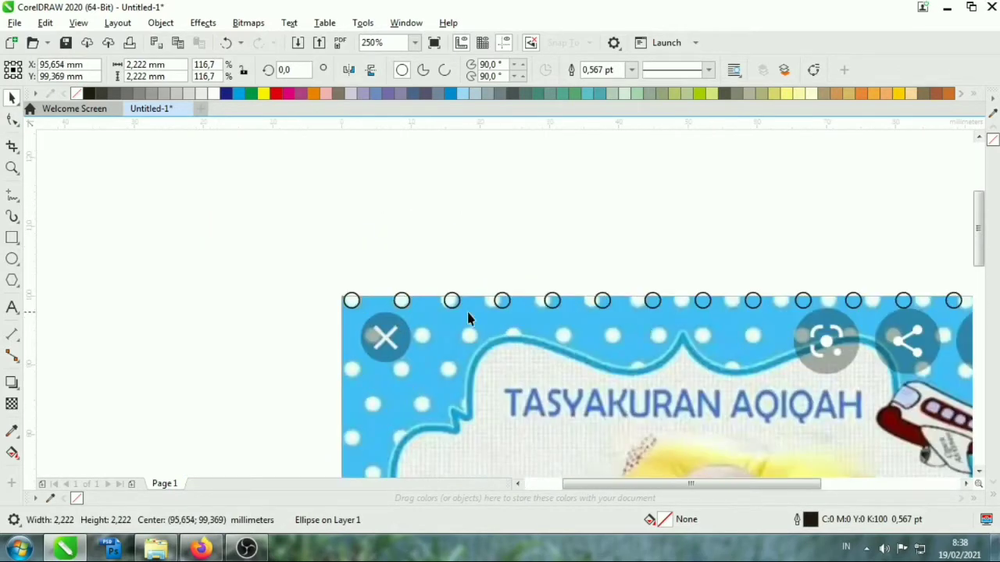
scroll(473, 321, "down", 1)
scroll(579, 301, "up", 1)
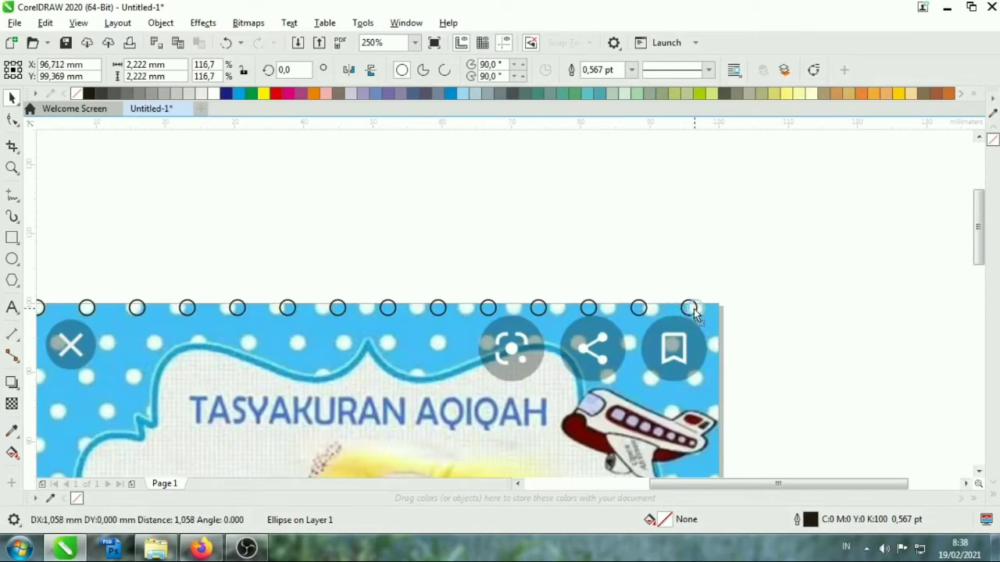
left_click_drag(687, 308, 709, 307)
scroll(772, 295, "down", 1)
left_click(187, 357)
scroll(500, 308, "up", 1)
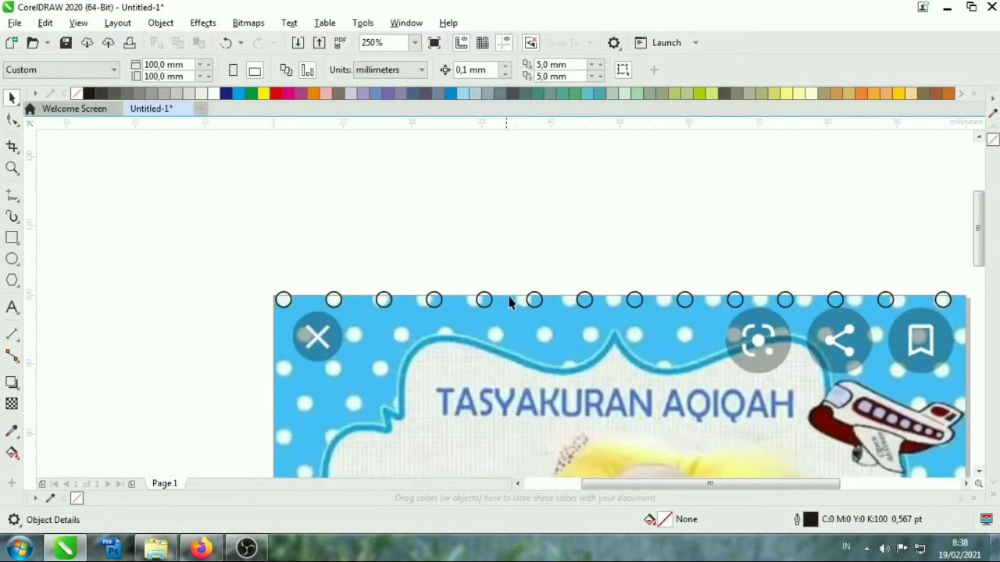
scroll(159, 295, "down", 1)
left_click_drag(159, 294, 671, 349)
key("ctrl+g")
Add an offset copy of the row below and group both rows together.
scroll(189, 322, "up", 1)
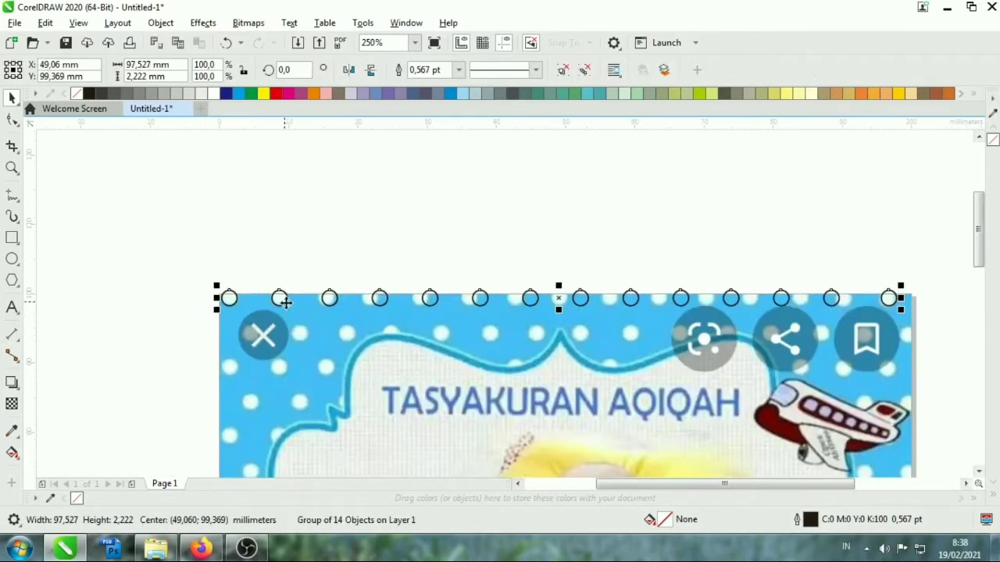
left_click_drag(280, 305, 300, 334)
left_click_drag(162, 262, 937, 351)
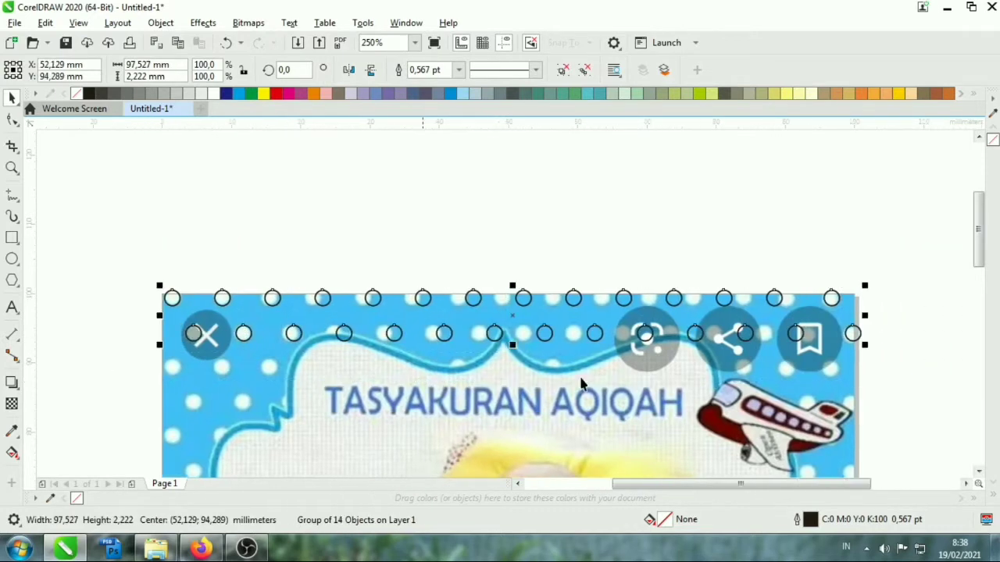
key("ctrl+g")
scroll(357, 263, "down", 1)
scroll(347, 278, "down", 1)
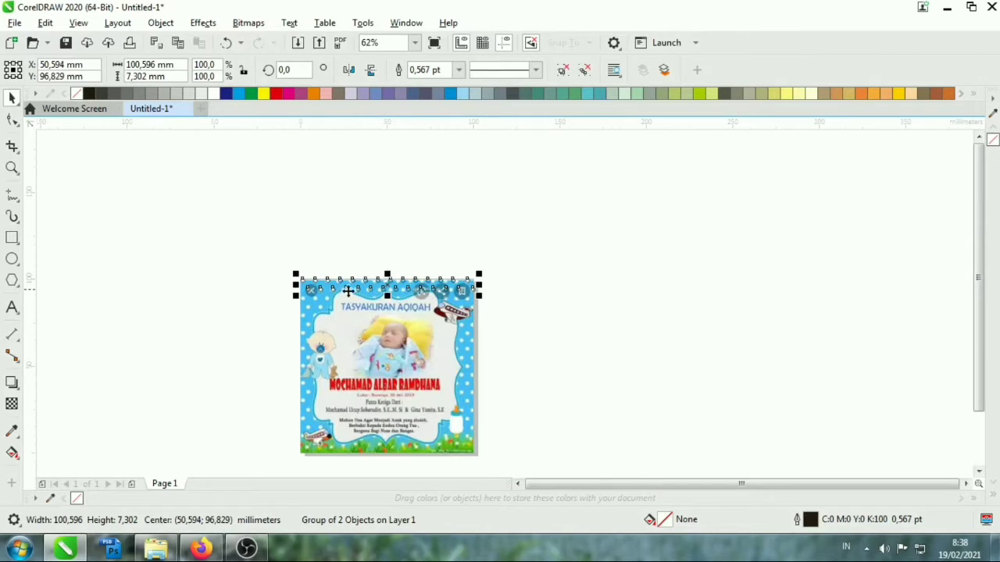
Repeat the double row of circles down the design to the bottom.
scroll(348, 290, "up", 1)
left_click_drag(345, 272, 353, 311)
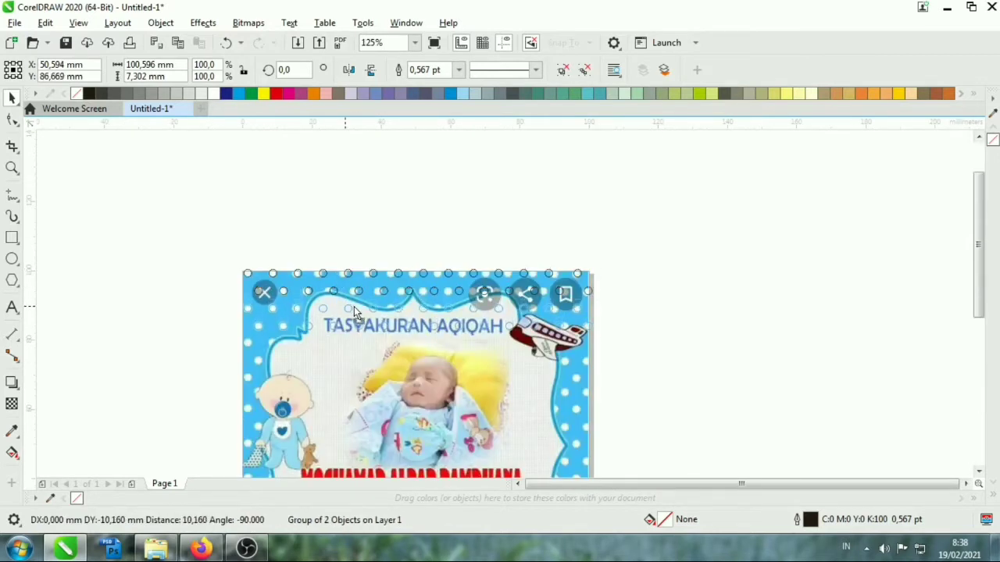
key("ctrl+r")
key("ctrl+r")
key("ctrl+r")
scroll(458, 234, "down", 2)
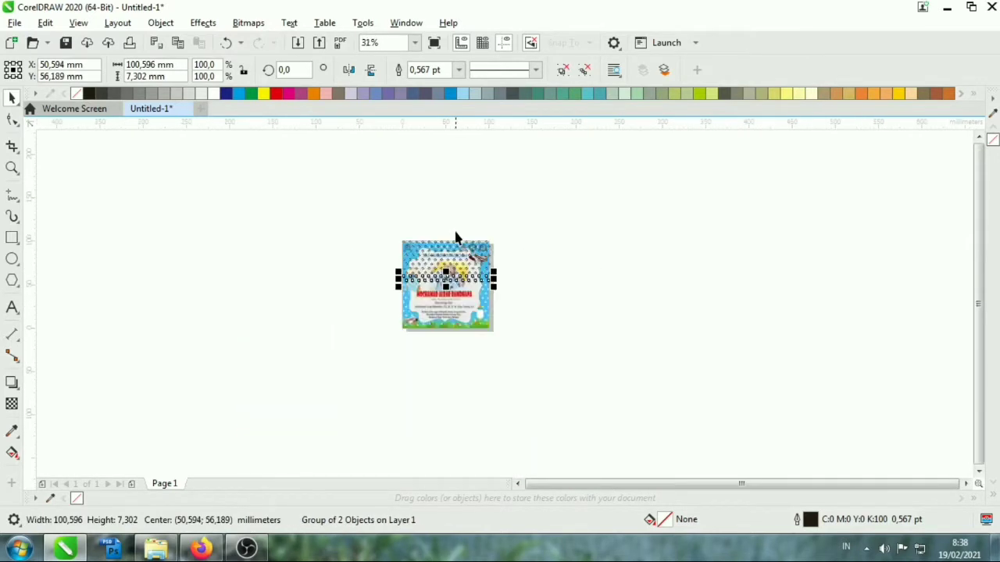
key("ctrl+r")
key("ctrl+r")
key("ctrl+r")
scroll(431, 330, "up", 2)
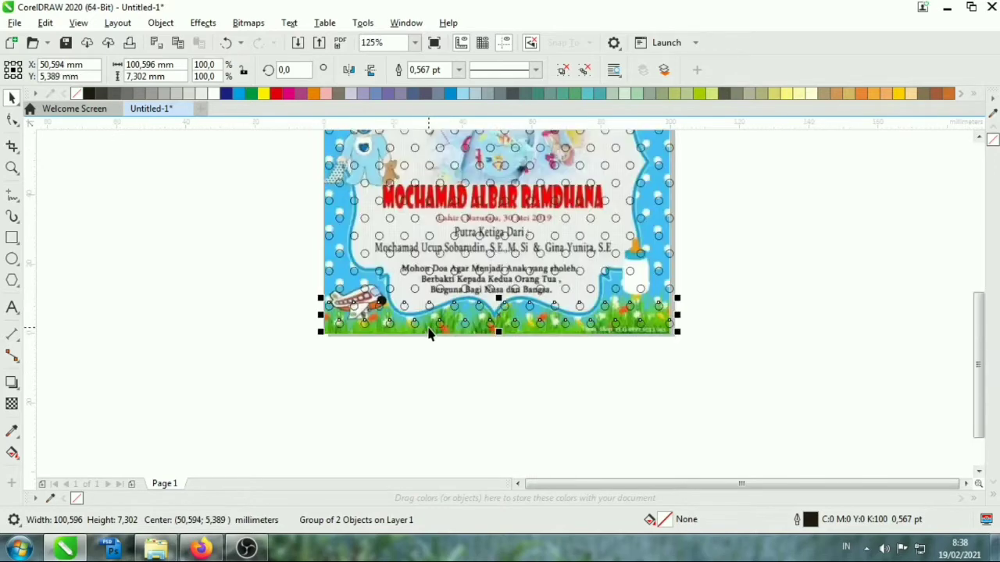
key("ctrl+r")
Move the screenshot right, group all circle rows, and move the pattern left off the page.
left_click_drag(428, 313, 824, 313)
scroll(625, 429, "down", 1)
left_click_drag(312, 438, 742, 170)
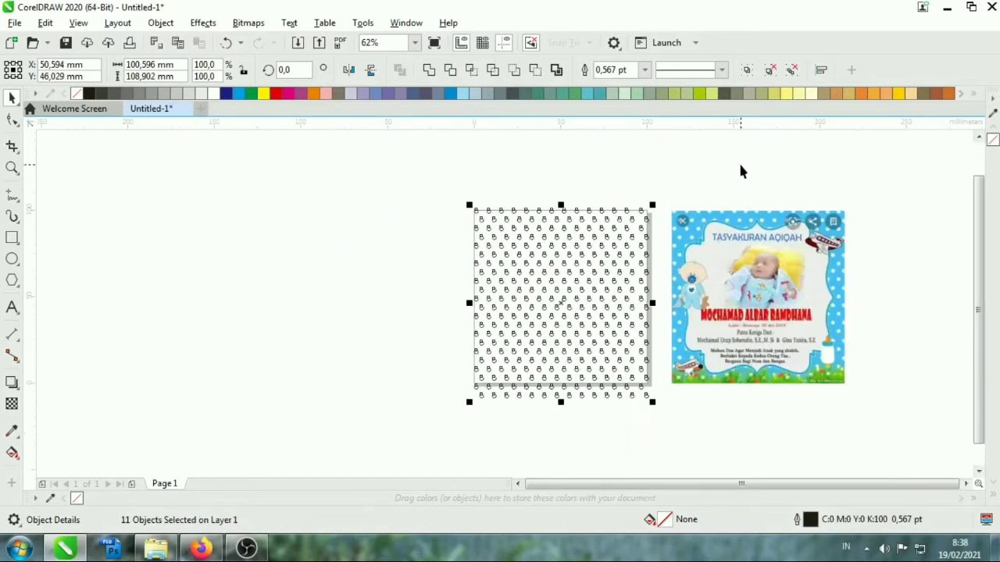
key("ctrl+g")
left_click_drag(576, 282, 340, 283)
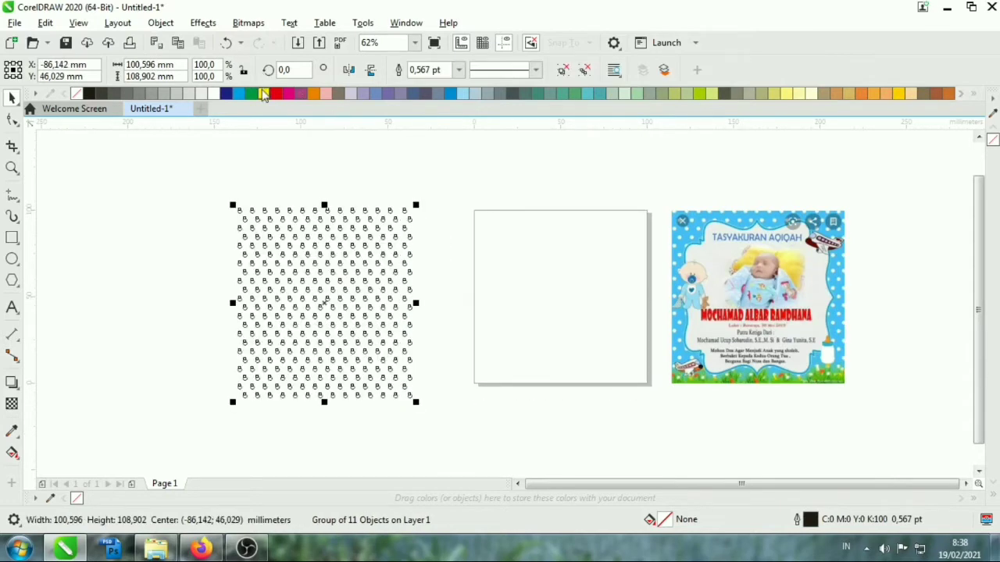
Fill the dot pattern yellow with no outline and create a page-sized square.
left_click(263, 94)
right_click(77, 94)
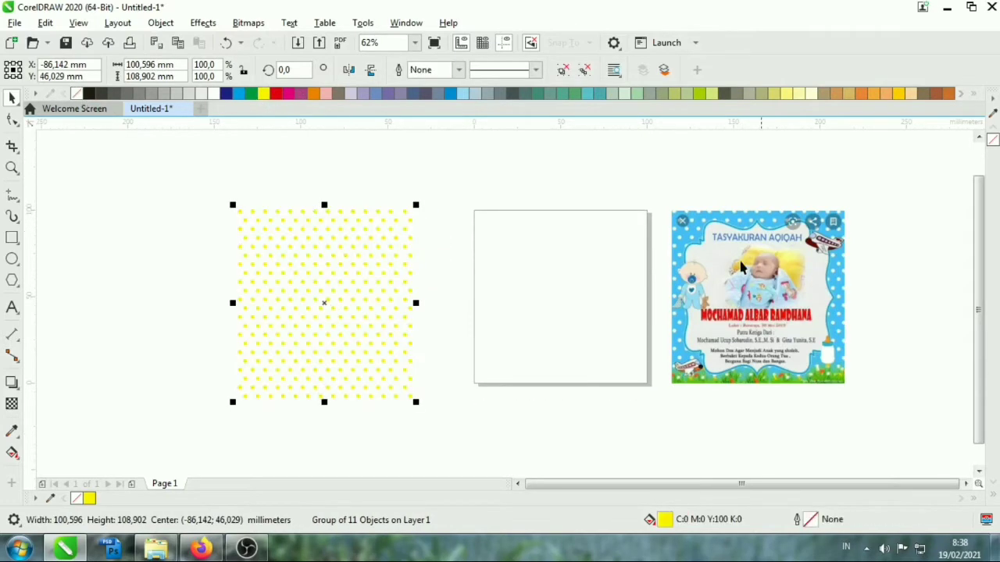
left_click(707, 314)
scroll(707, 315, "up", 1)
left_click(12, 238)
double_click(12, 238)
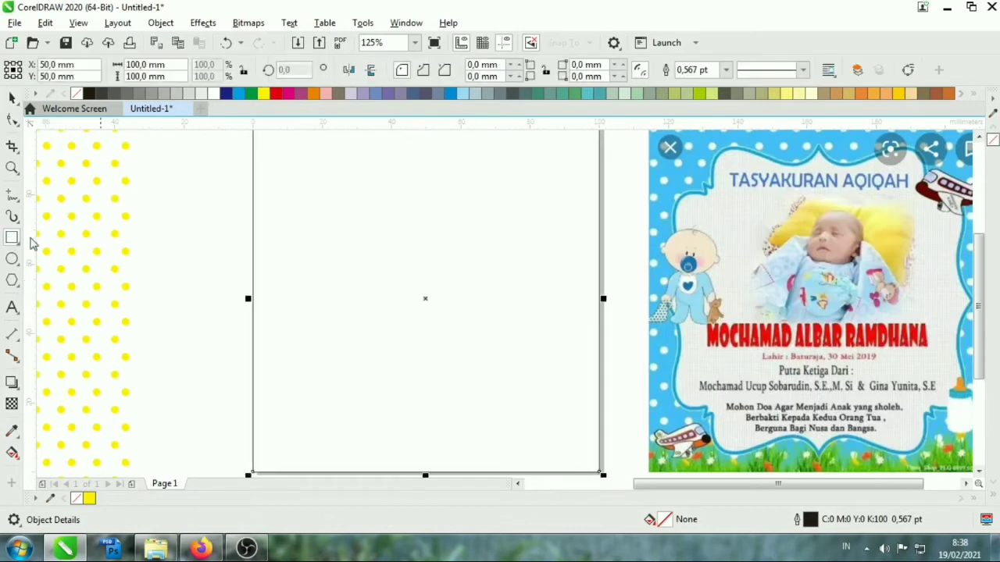
scroll(390, 356, "down", 1)
left_click(12, 97)
left_click(216, 145)
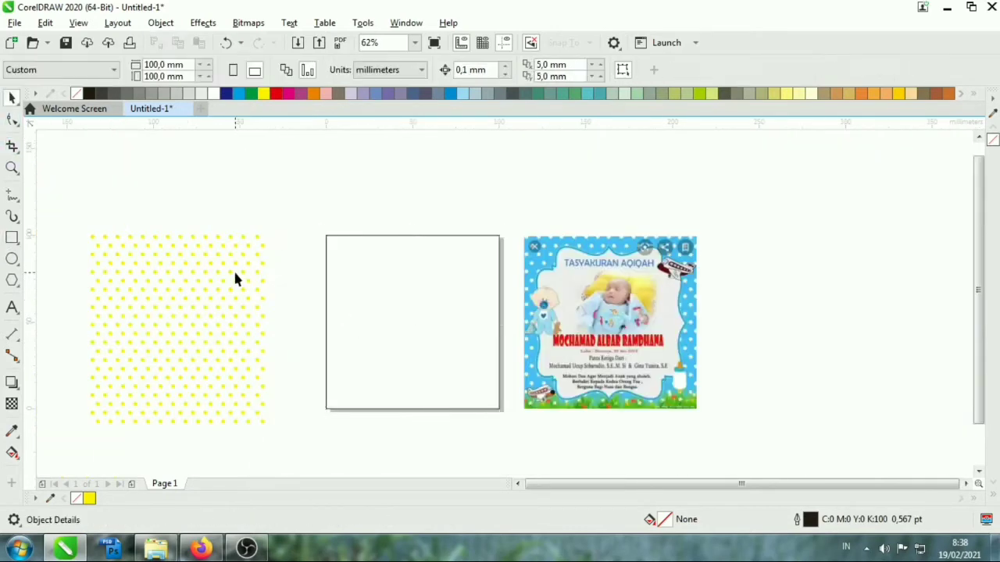
PowerClip the yellow dot pattern into the square and shift it up to fill the top.
left_click(218, 278)
left_click_drag(219, 268, 448, 279)
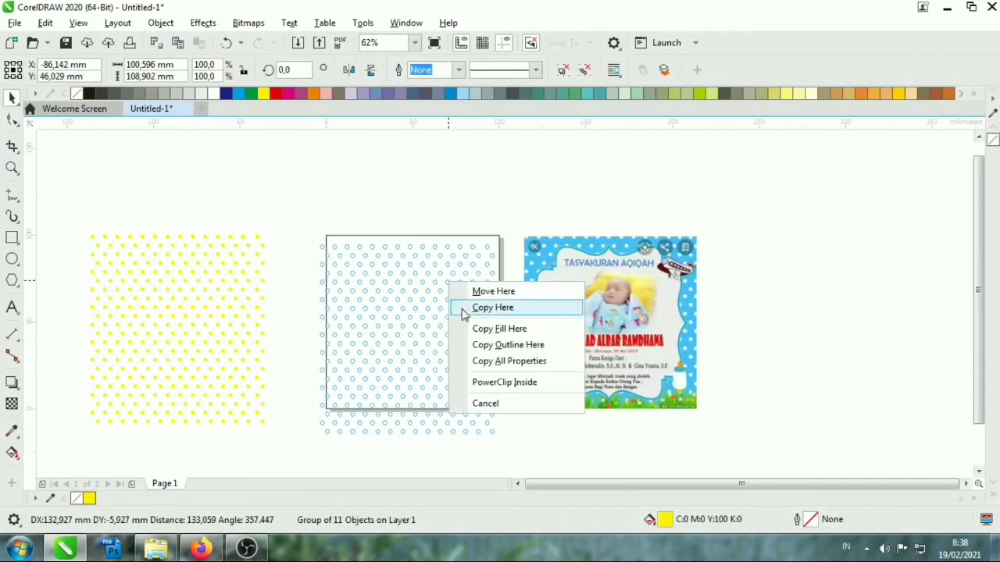
left_click(497, 382)
scroll(409, 258, "up", 3)
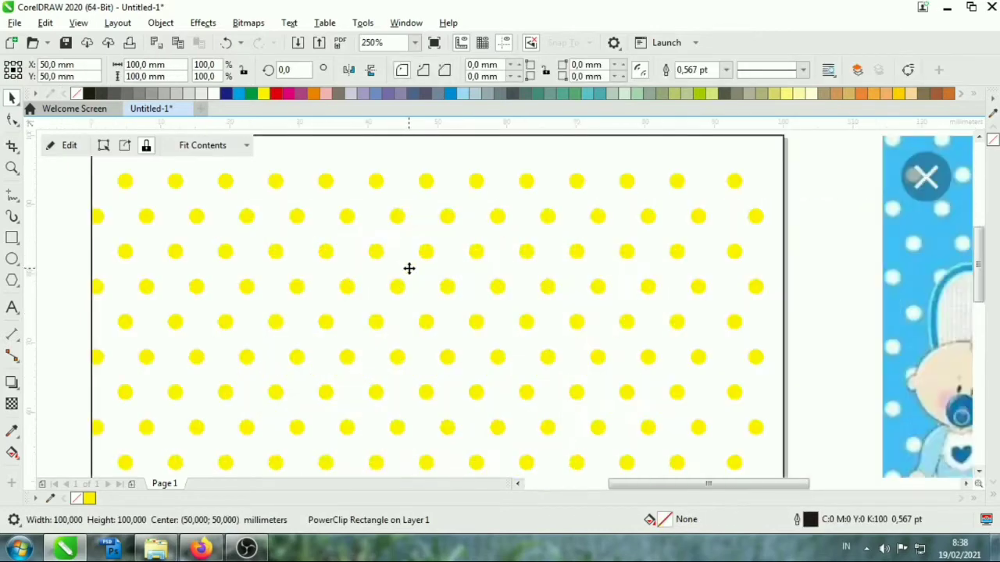
double_click(411, 271)
left_click_drag(419, 256, 416, 245)
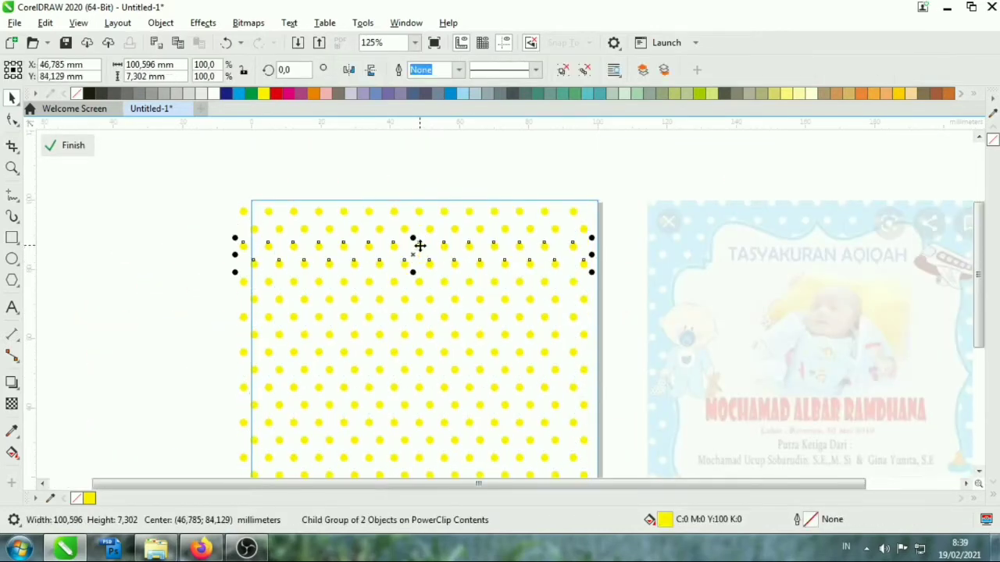
left_click(415, 159)
left_click(393, 204)
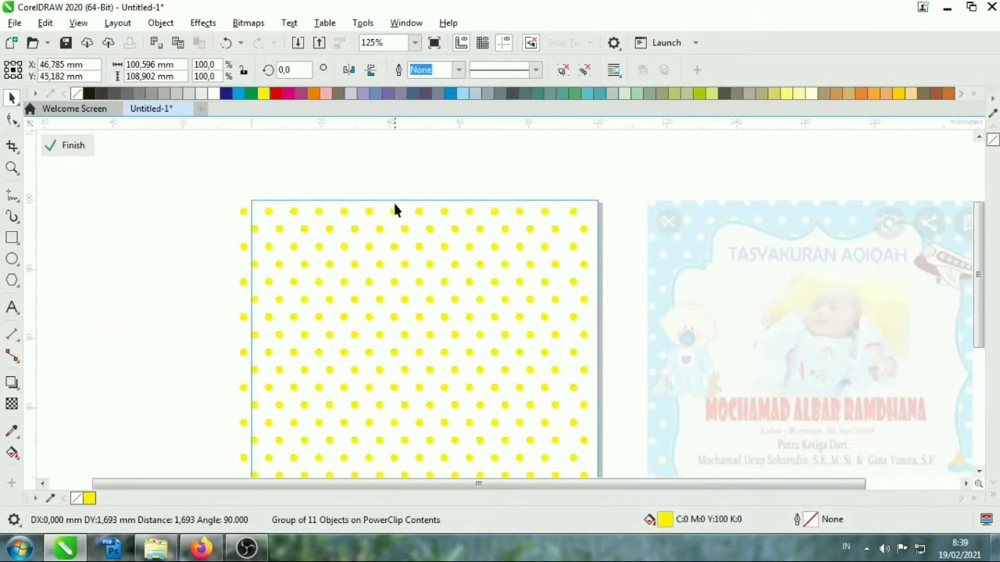
scroll(439, 159, "down", 2)
scroll(435, 225, "up", 2)
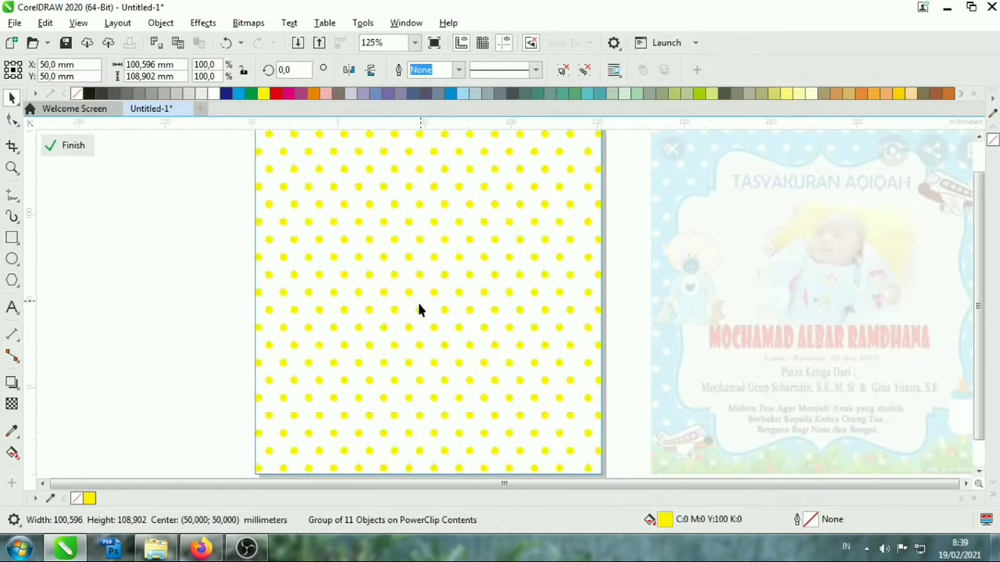
scroll(417, 300, "down", 2)
left_click(260, 206)
Colour the square with the light blue sampled from the reference card.
left_click(599, 245)
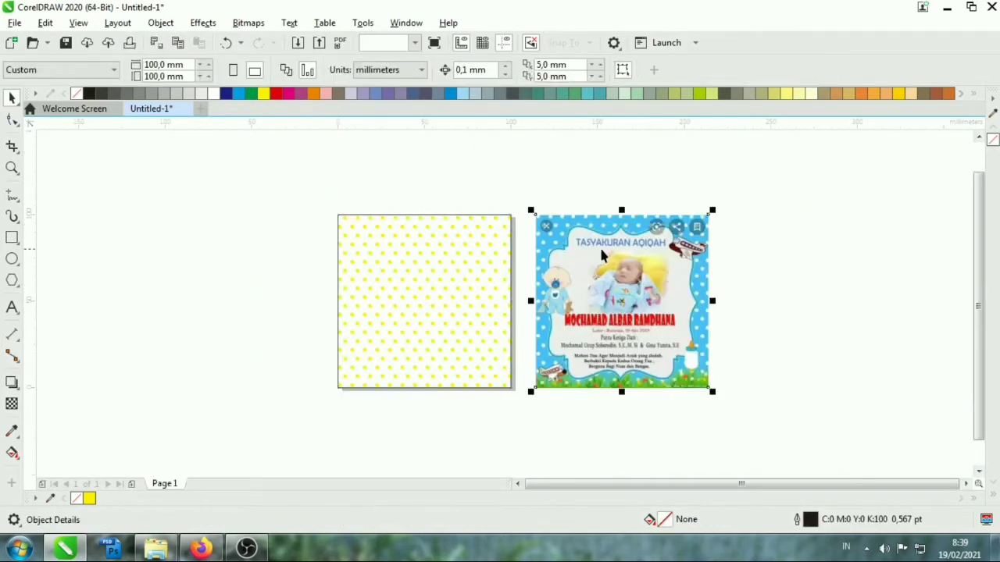
scroll(551, 253, "up", 2)
left_click(12, 433)
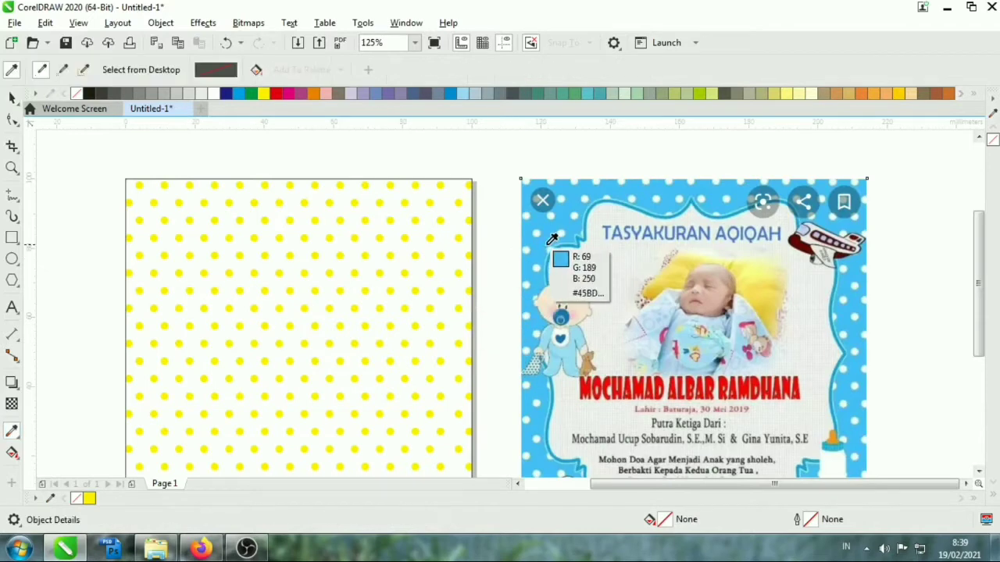
left_click(570, 259)
left_click(453, 250)
Change the clipped polka dots from yellow to white.
left_click(12, 96)
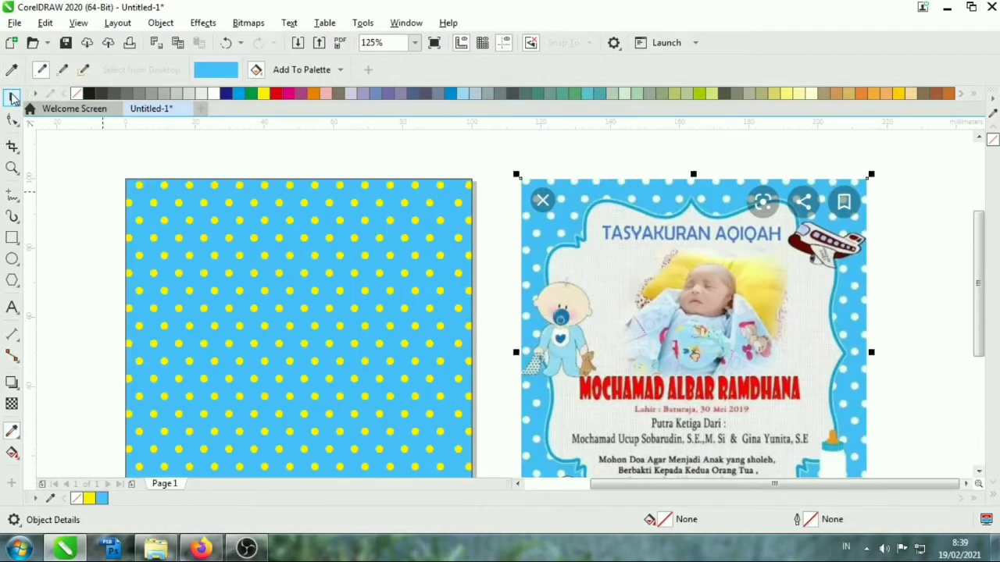
left_click(263, 252)
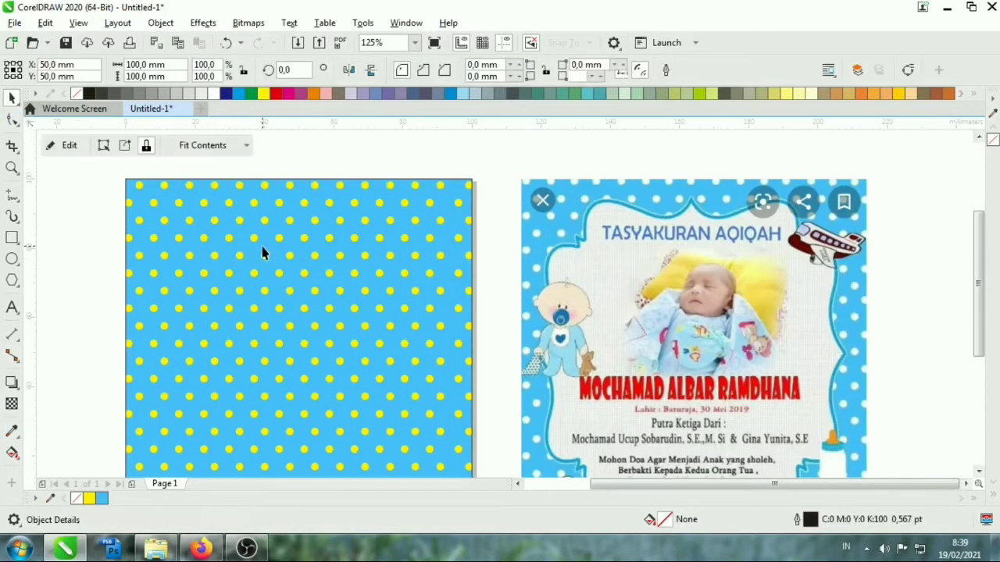
double_click(179, 209)
left_click(180, 165)
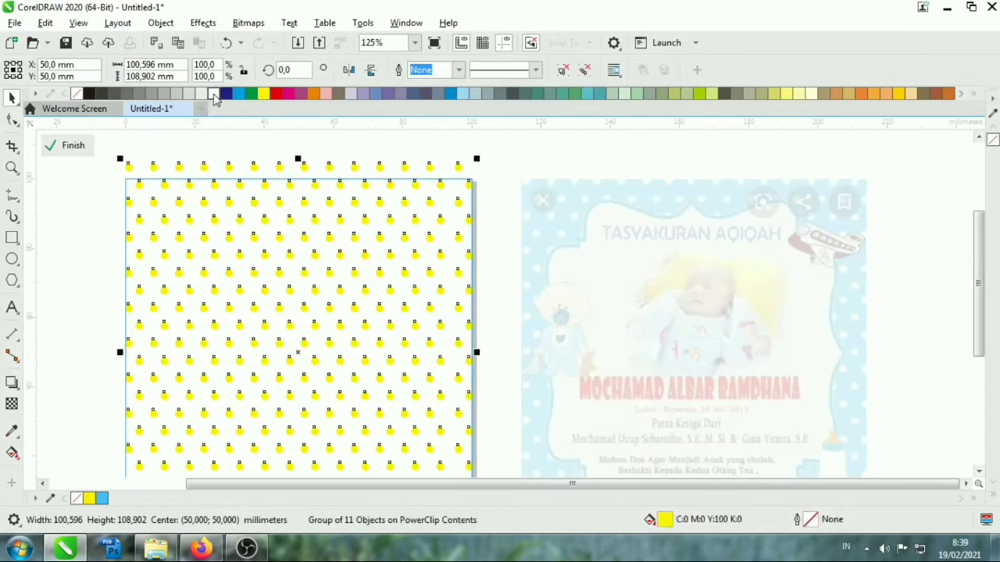
left_click(214, 94)
left_click(64, 145)
Centre the reference card over the dotted square and start saving as 'ULTAH AQIQA'.
left_click(750, 232)
scroll(750, 231, "down", 2)
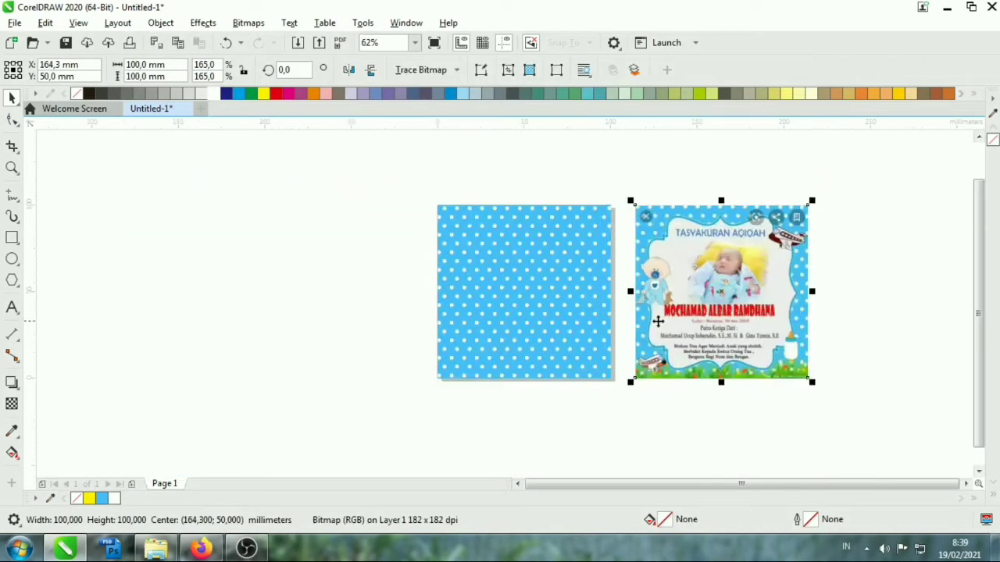
scroll(631, 324, "up", 3)
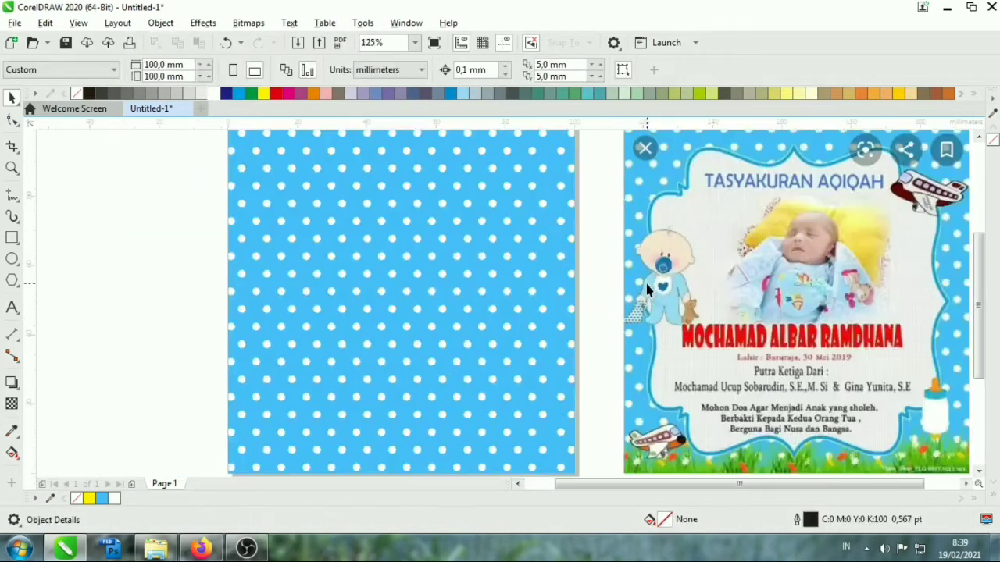
scroll(654, 283, "right", 2)
left_click(455, 297, "shift")
key("c")
key("e")
key("Escape")
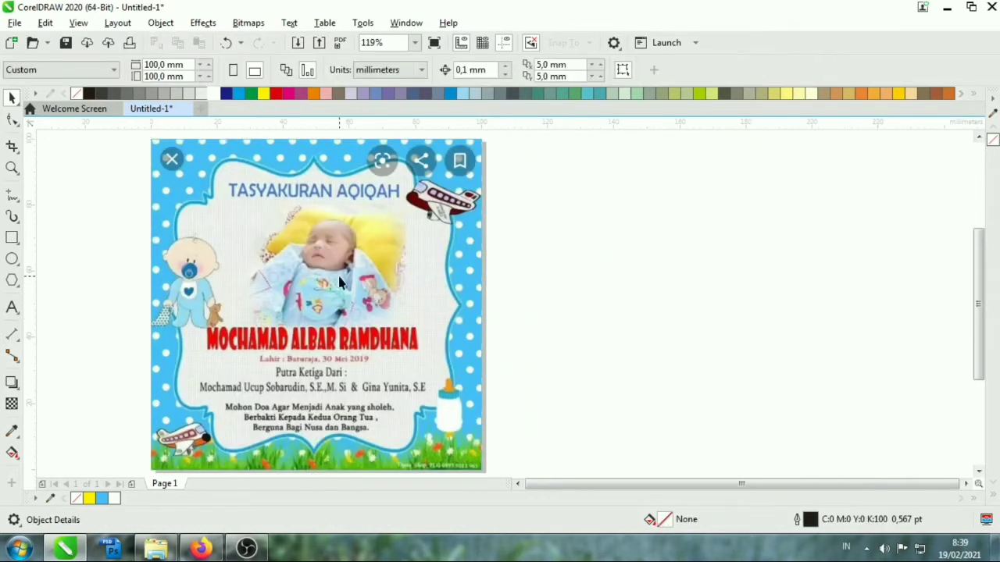
left_click(289, 211)
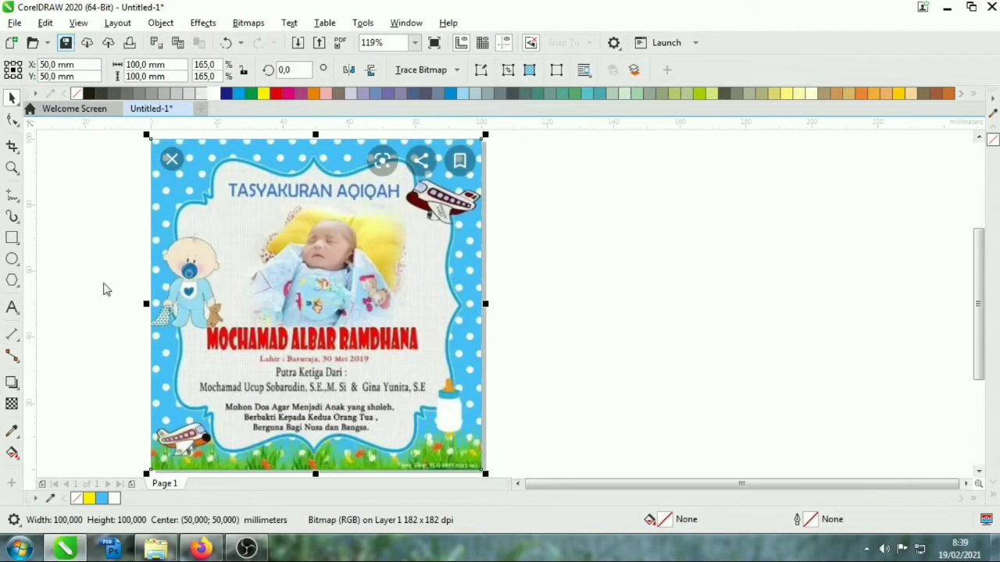
key("ctrl+s")
type("ULTA")
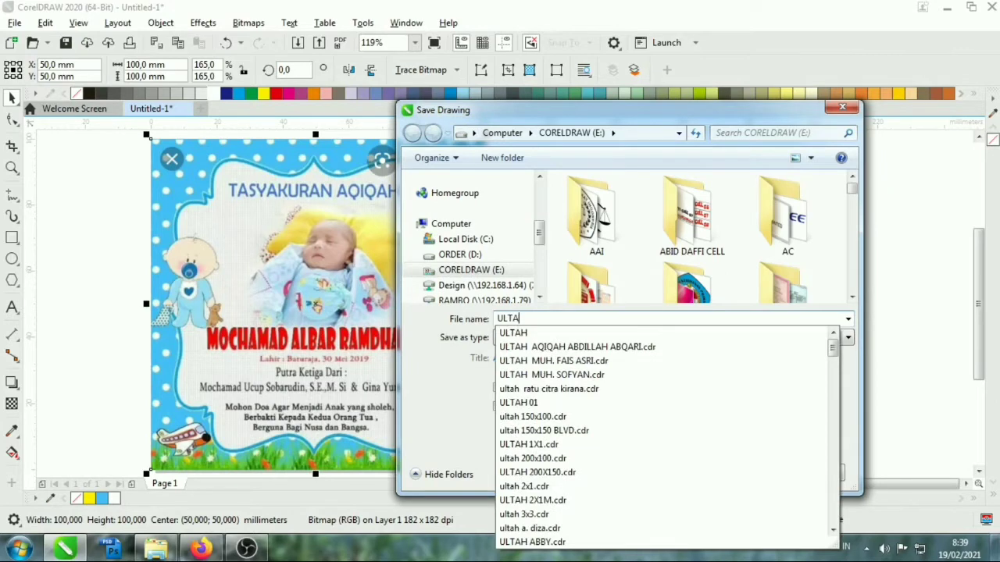
type("H ")
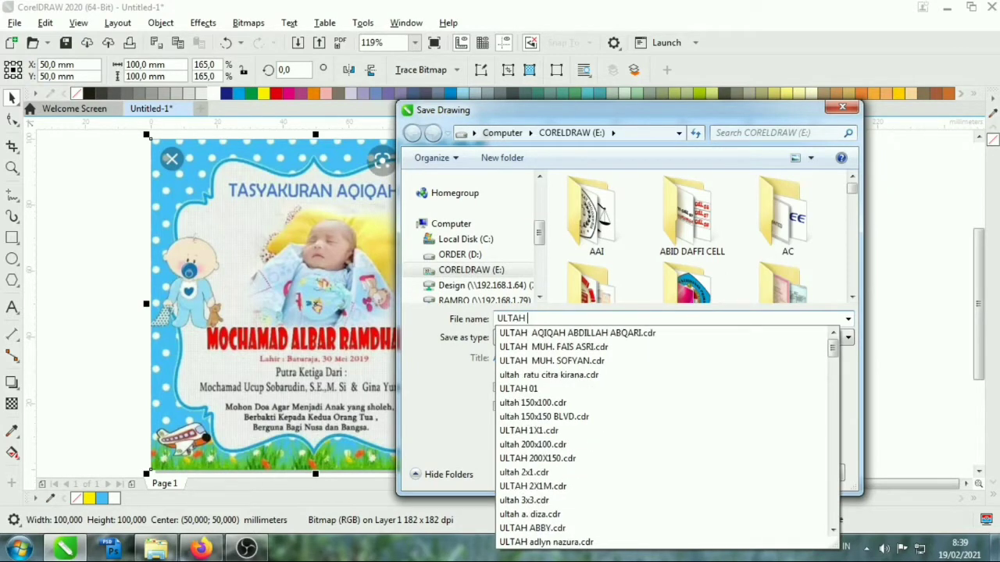
type("AQ")
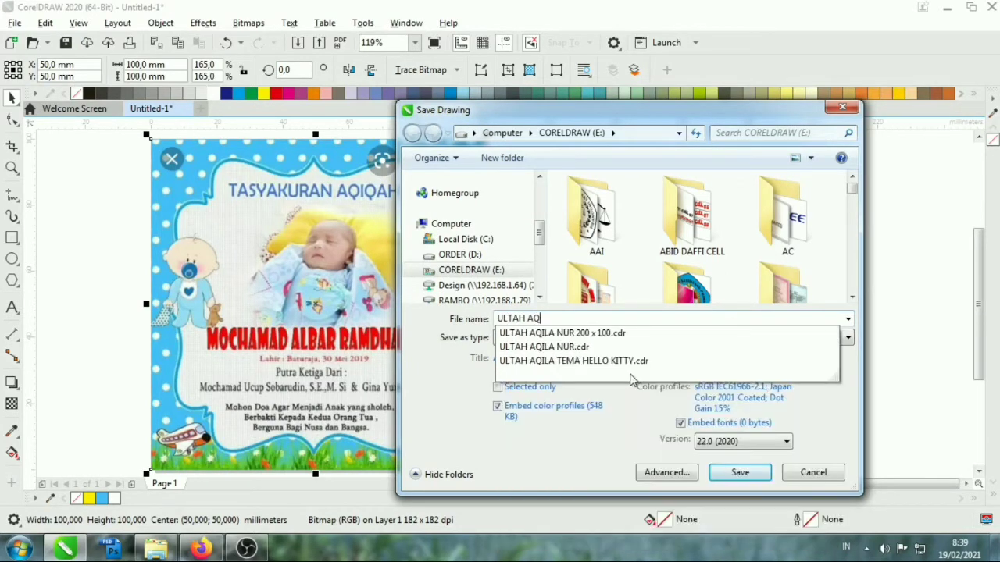
type("IQAH TEMA BIRU")
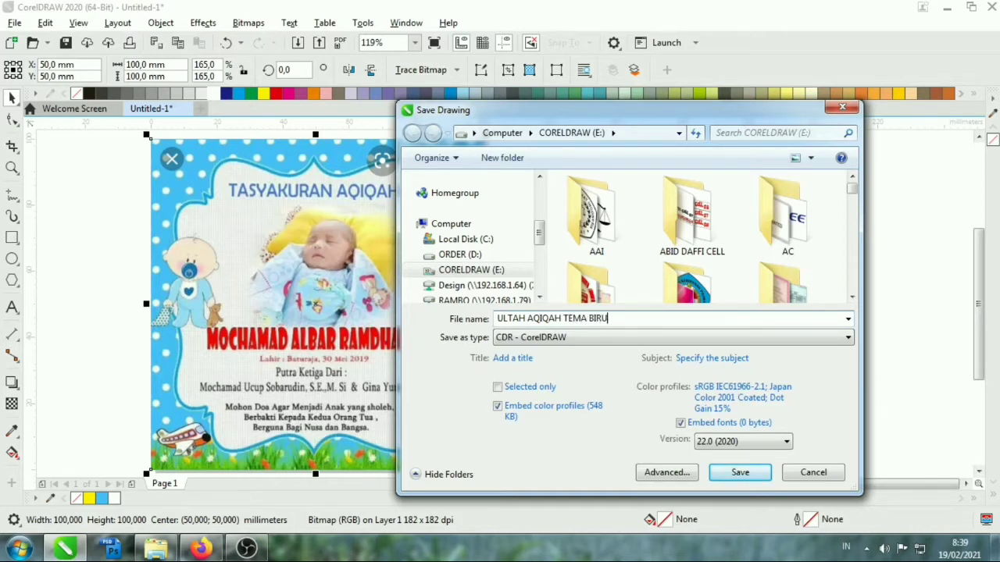
Save the drawing as 'ULTAH AQIQAH TEMA BIRU' in CDR format.
key("Return")
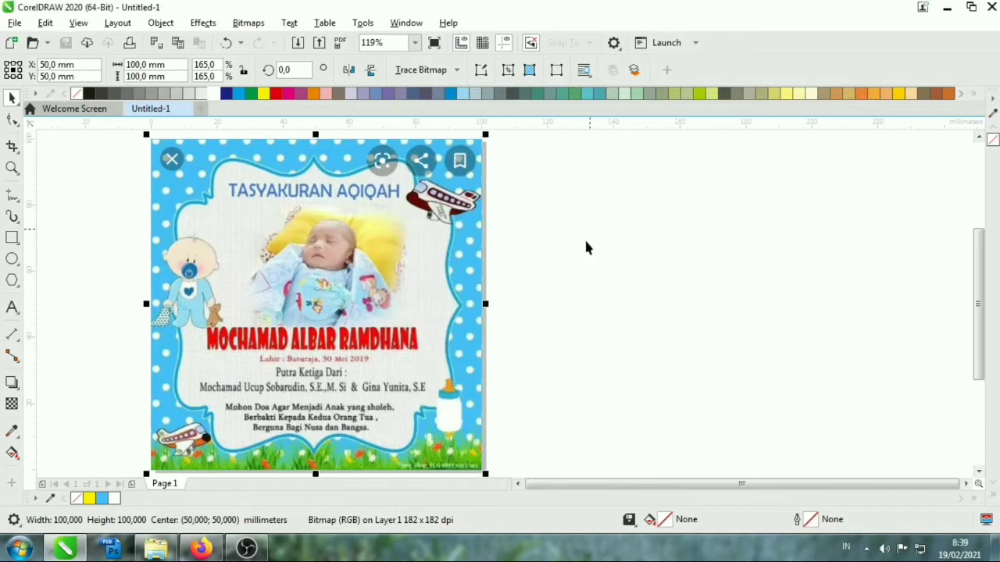
Pick the Pen tool and begin tracing the scalloped frame's top edge.
scroll(645, 294, "down", 1)
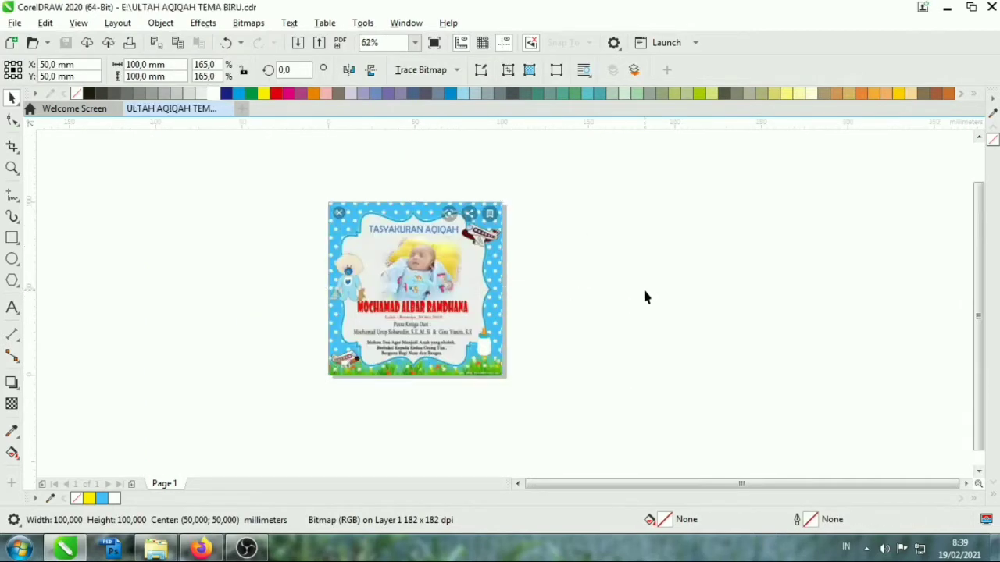
scroll(396, 237, "up", 3)
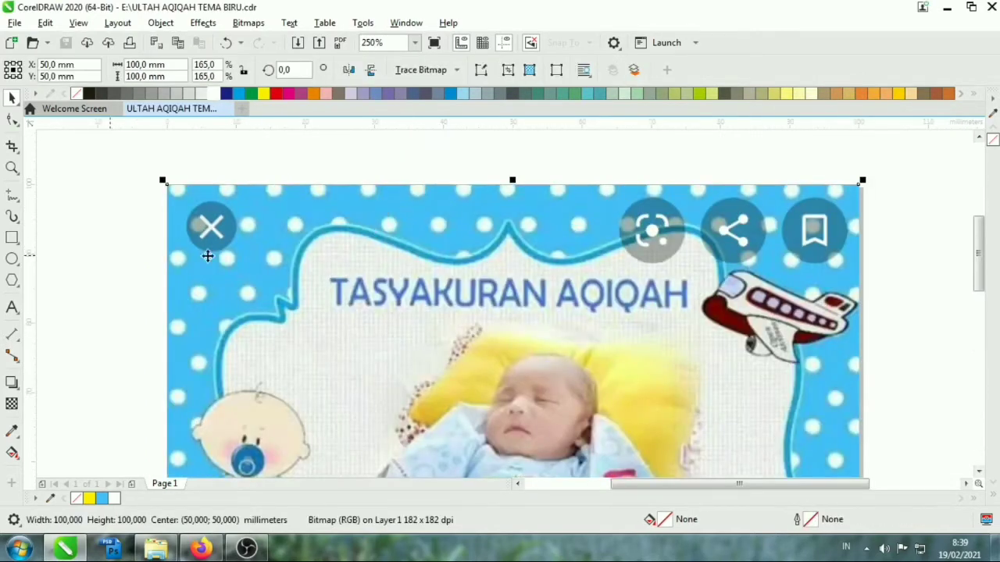
left_click(18, 200)
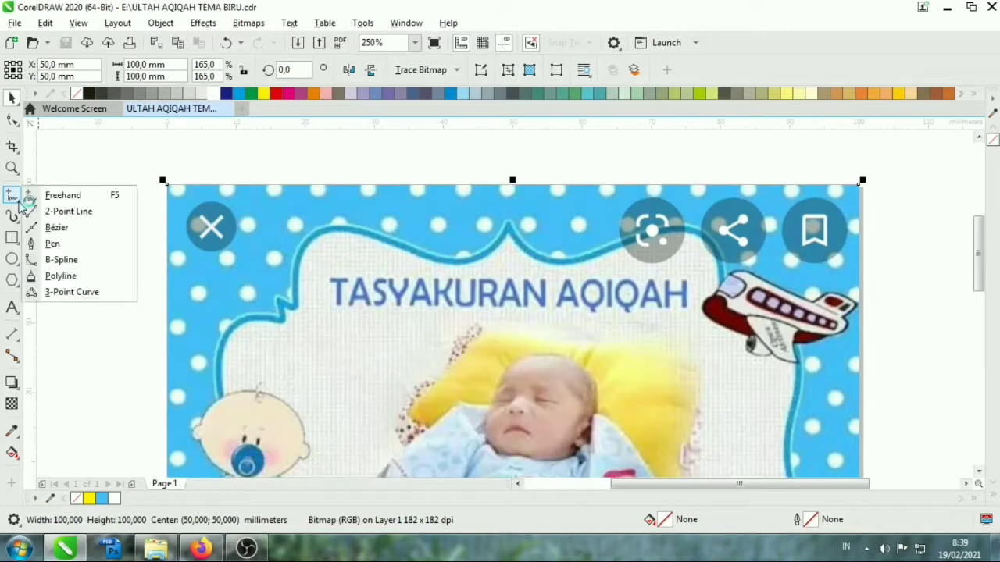
left_click(51, 244)
scroll(509, 231, "down", 2)
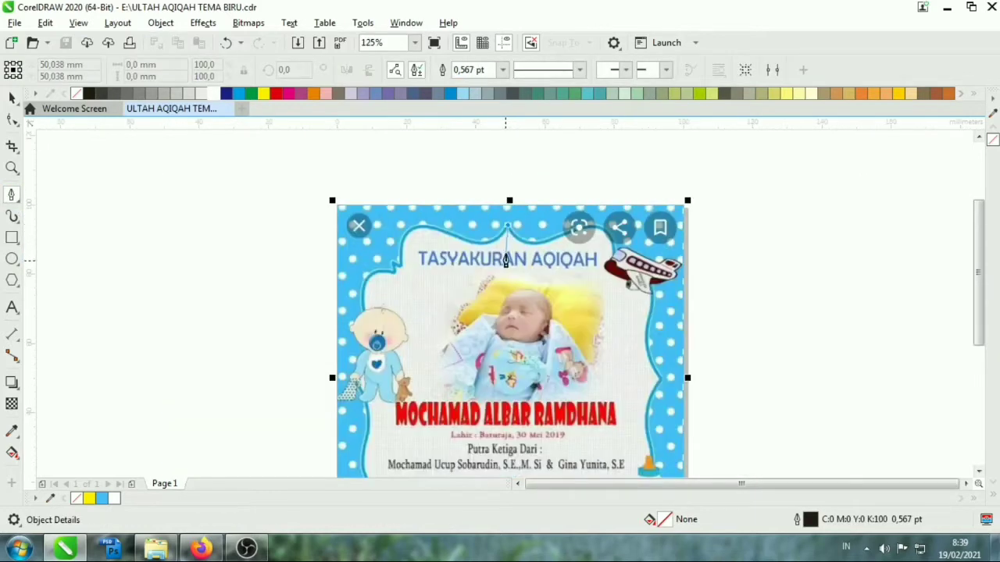
scroll(496, 242, "up", 4)
left_click(362, 252)
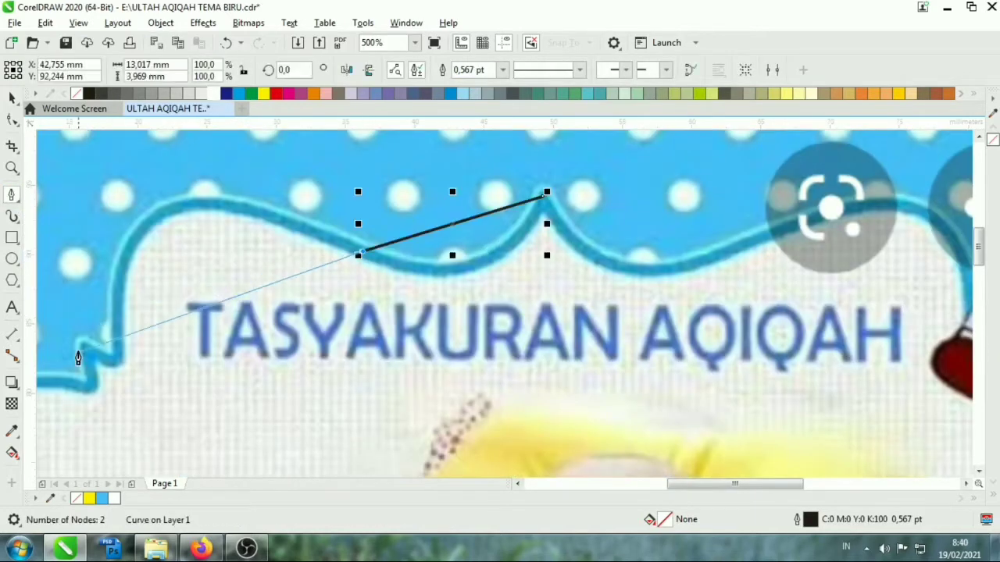
left_click(110, 365)
left_click(88, 396)
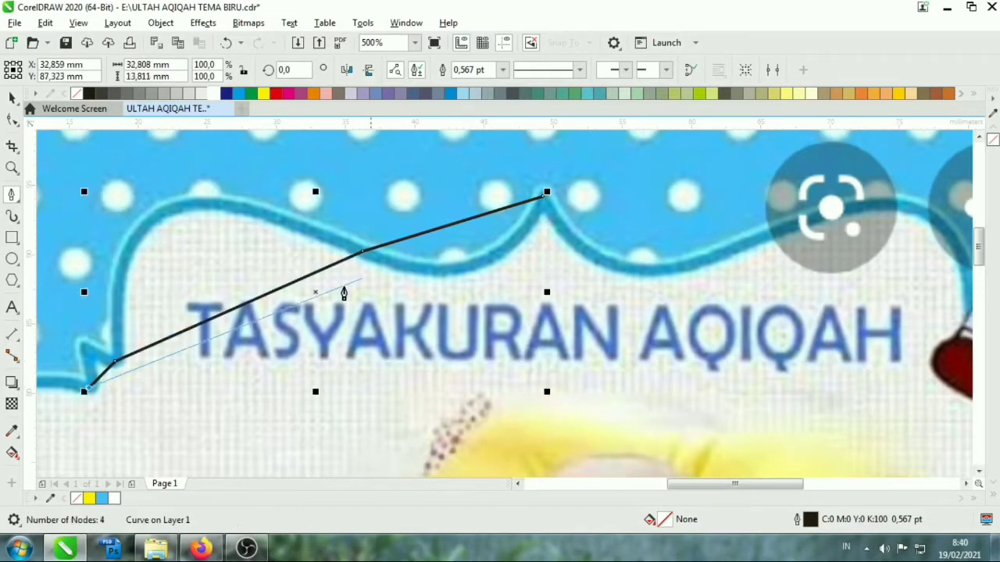
scroll(341, 289, "down", 4)
scroll(316, 322, "up", 4)
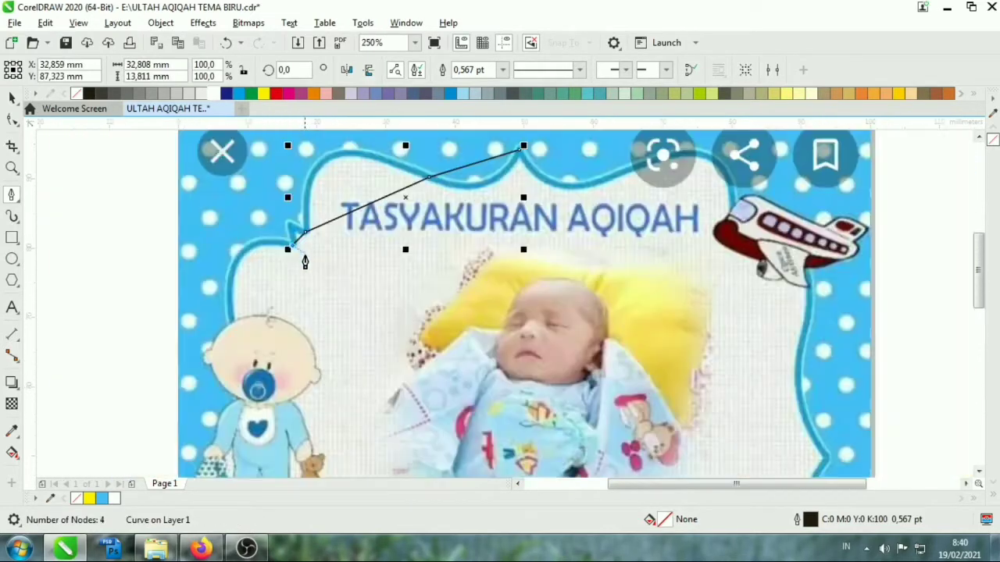
scroll(278, 233, "down", 2)
key("ctrl+z")
key("ctrl+z")
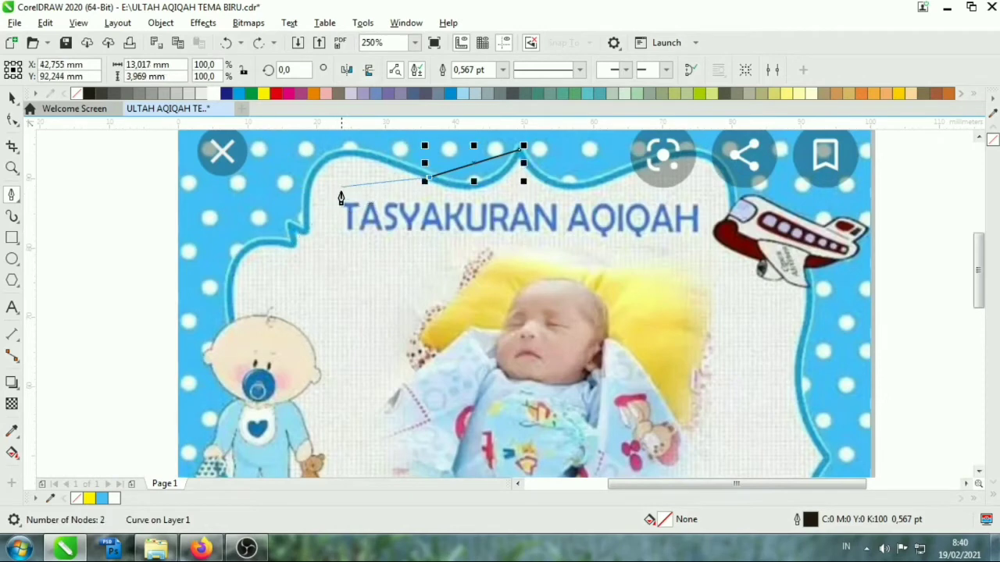
Continue the trace down the left side and close the 9-node outline.
scroll(339, 196, "up", 2)
left_click(335, 149)
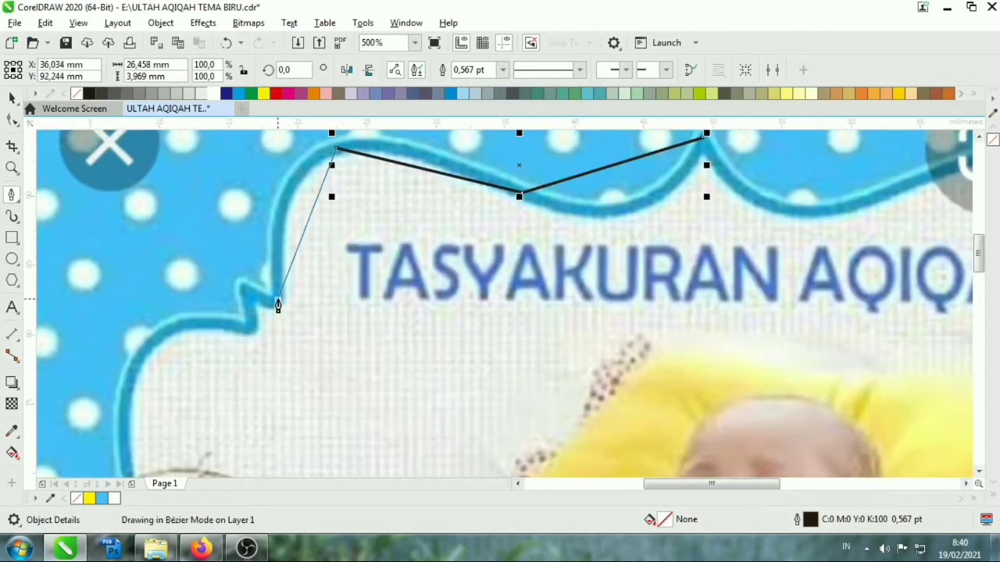
left_click(273, 303)
left_click(239, 290)
left_click(244, 334)
scroll(255, 330, "down", 4)
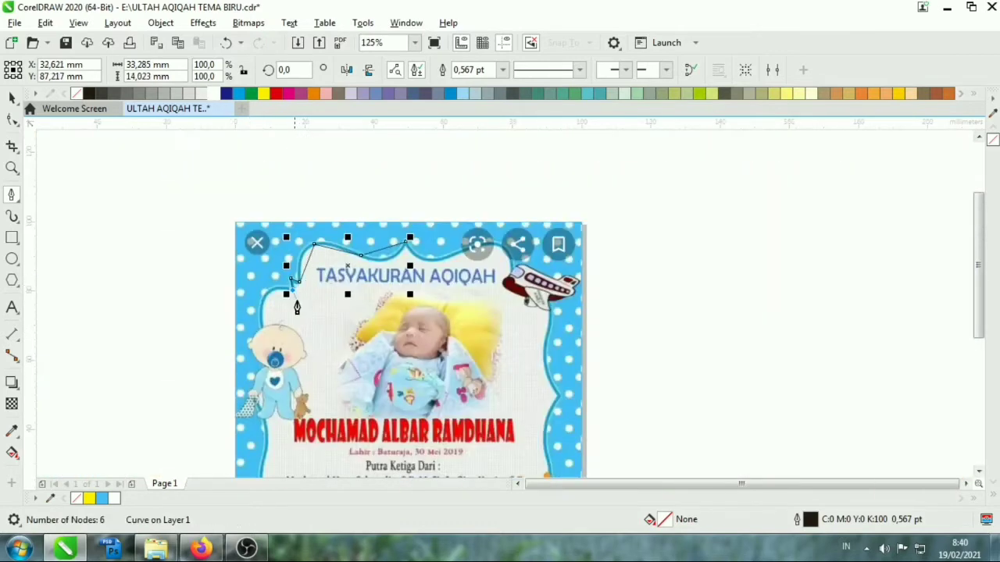
scroll(255, 330, "up", 4)
left_click(179, 357)
scroll(179, 357, "down", 4)
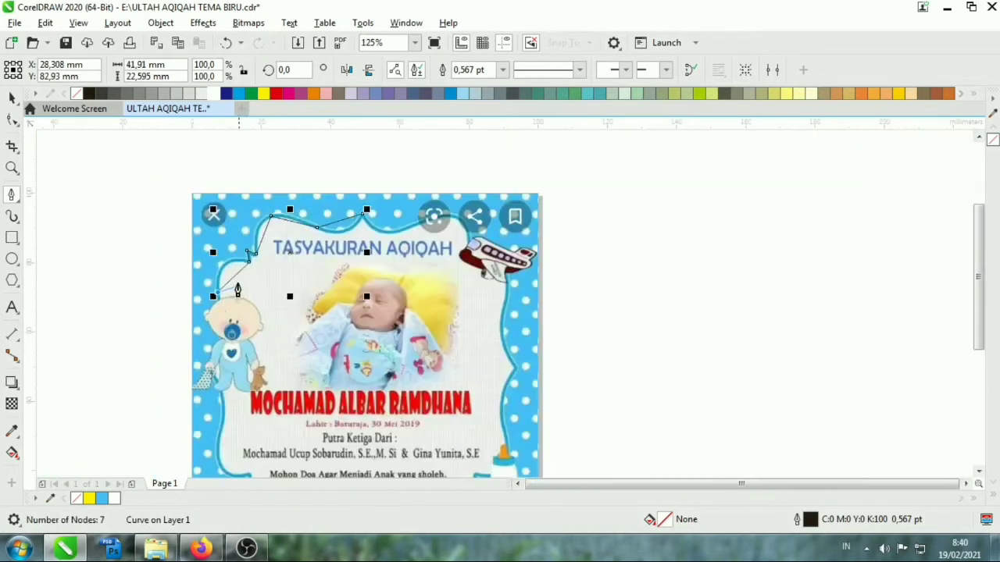
scroll(214, 382, "up", 2)
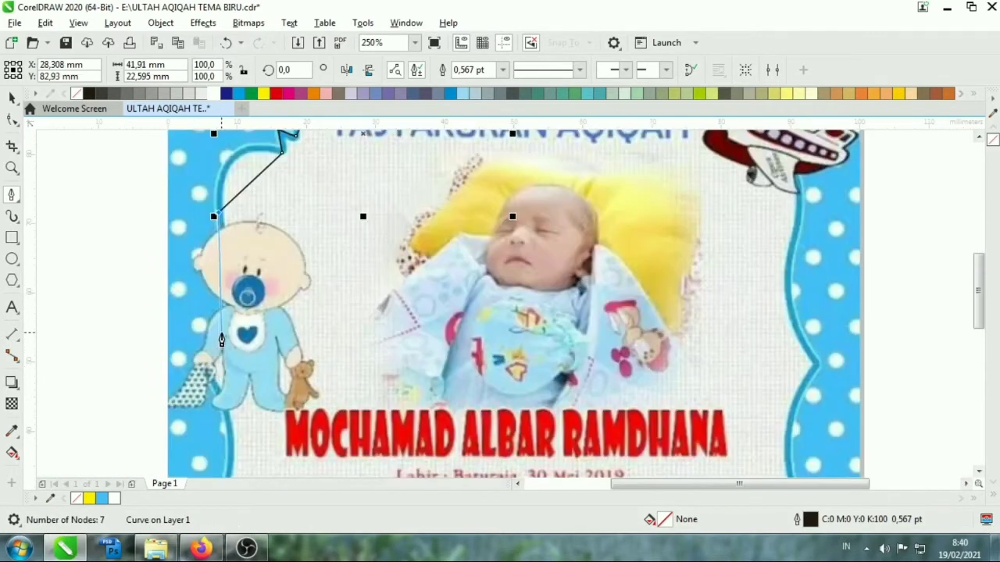
left_click(208, 378)
scroll(353, 372, "down", 2)
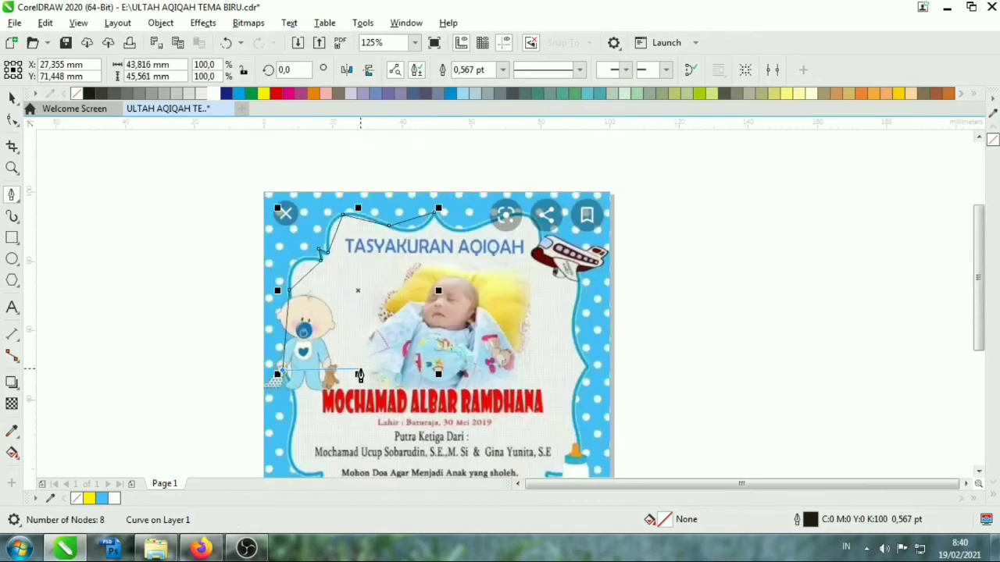
left_click(433, 375)
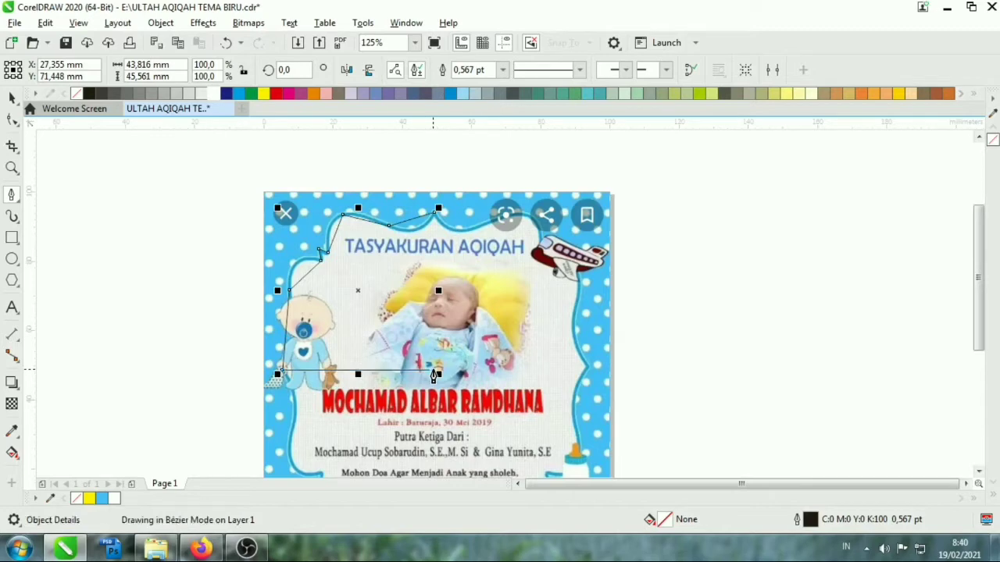
left_click(438, 211)
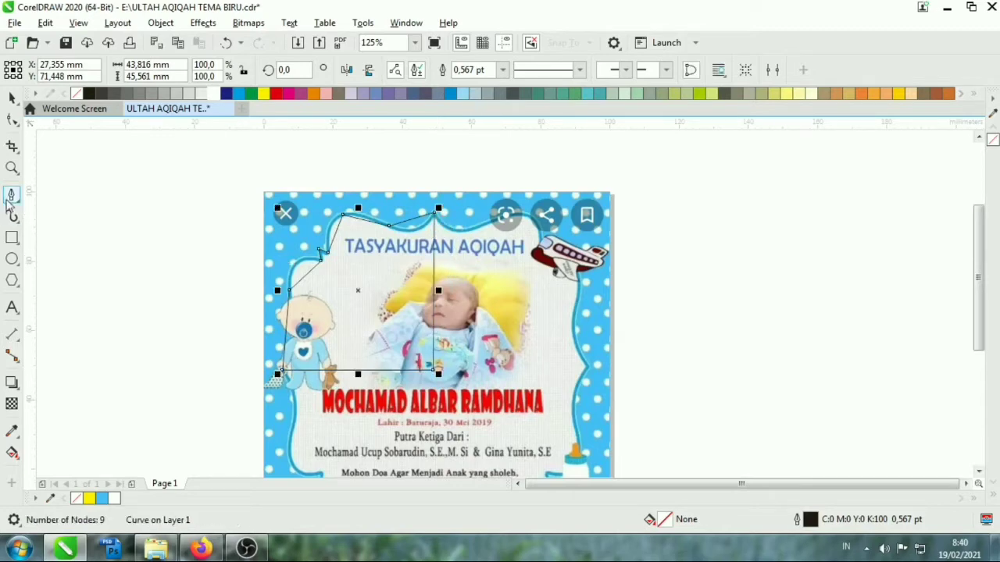
With the Shape tool, nudge the bottom corner node right and bend the top edge along the blue wave.
left_click(12, 121)
scroll(469, 364, "up", 2)
scroll(364, 416, "up", 2)
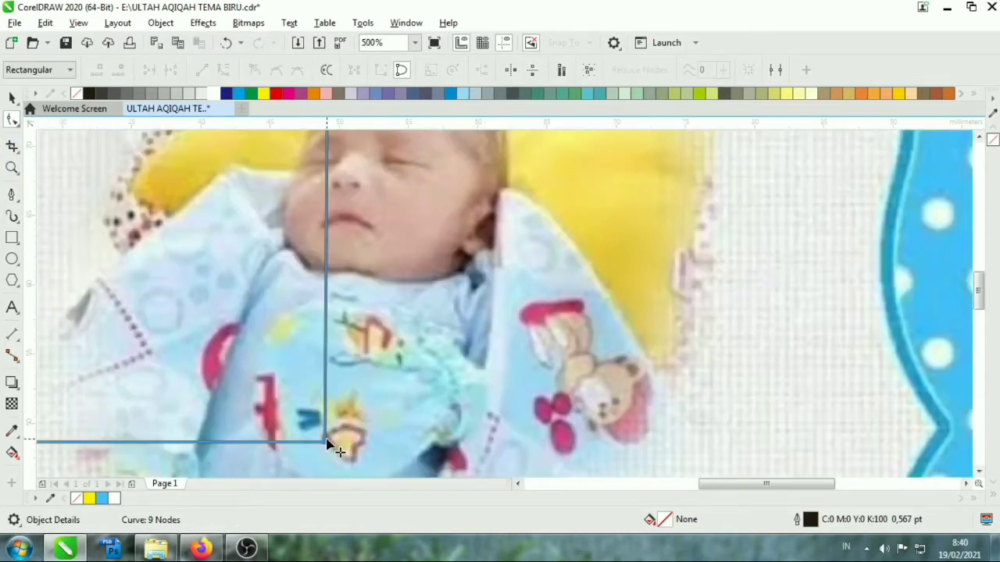
left_click_drag(325, 444, 332, 445)
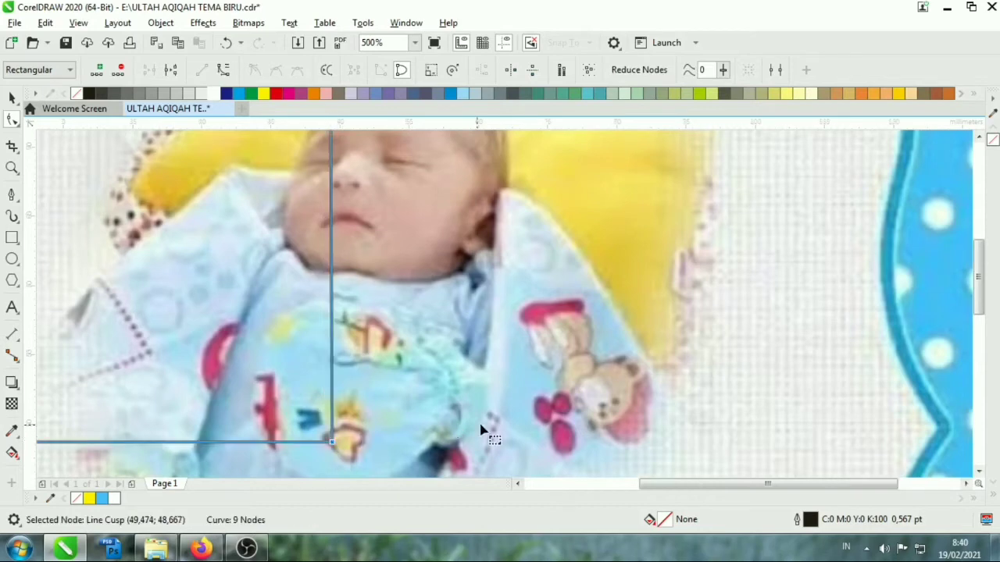
scroll(481, 424, "down", 4)
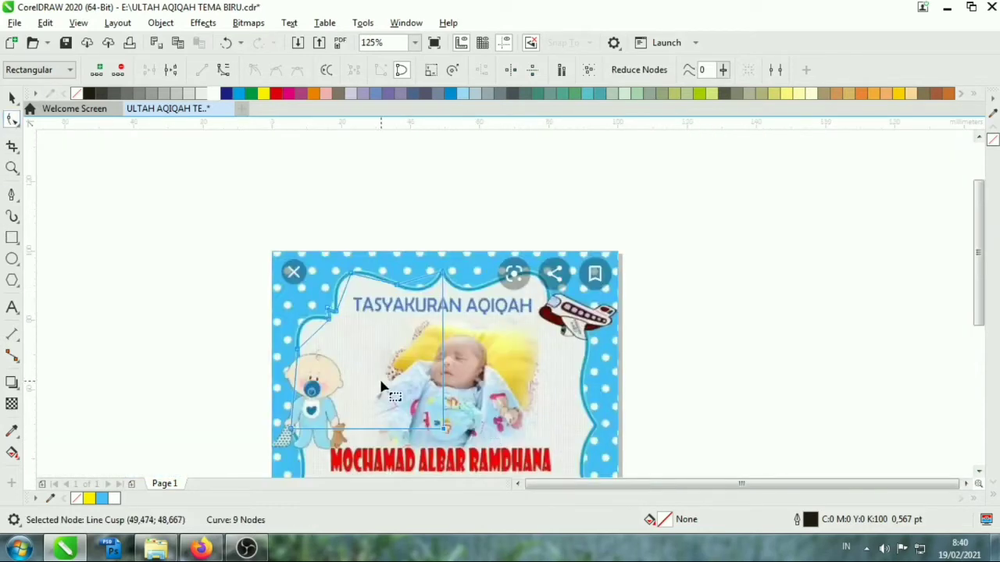
key("ctrl+a")
scroll(394, 299, "up", 6)
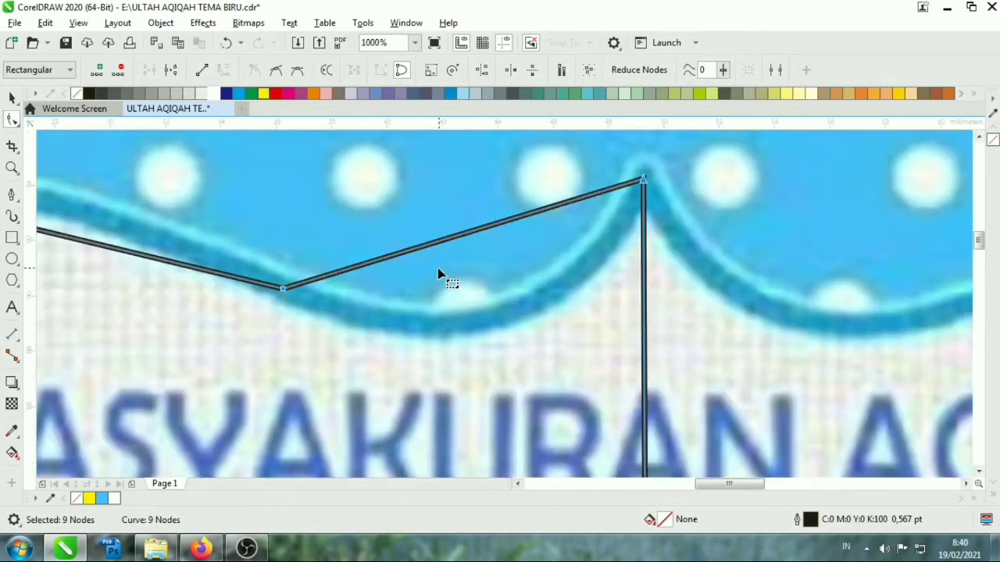
left_click_drag(458, 239, 482, 310)
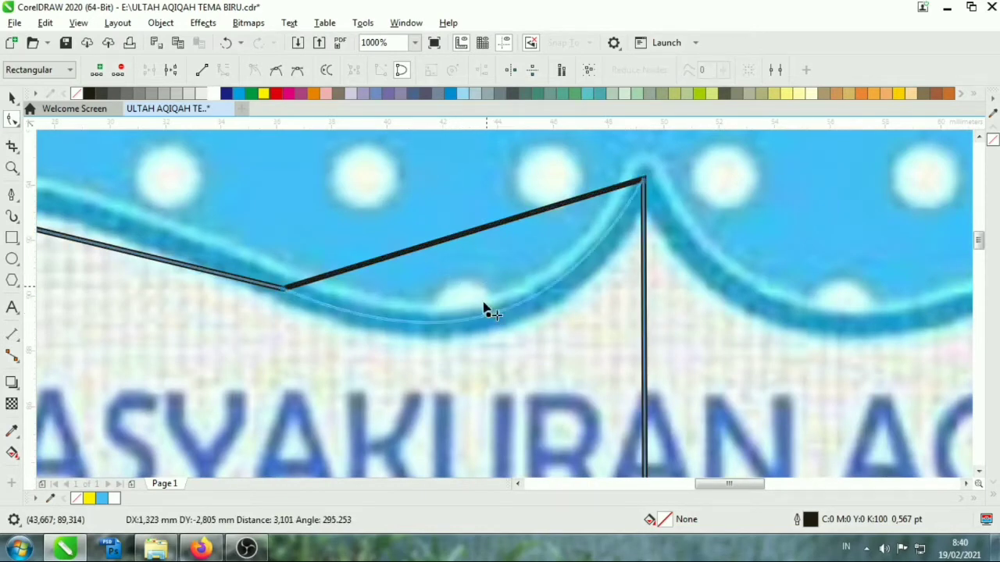
scroll(539, 230, "down", 2)
scroll(271, 231, "up", 2)
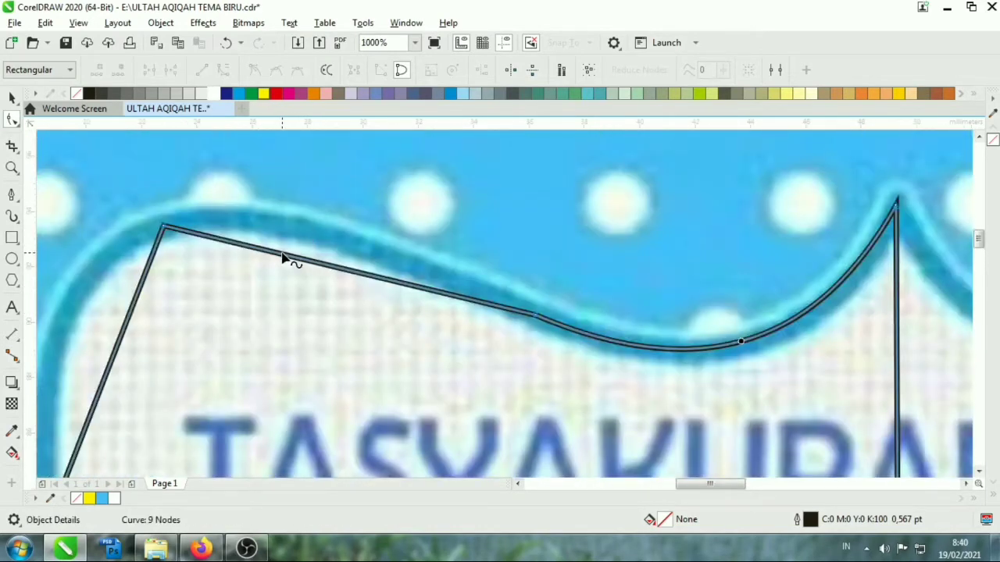
Curve the top and left segments and the zigzag's left side to follow the frame edge.
left_click_drag(283, 257, 278, 225)
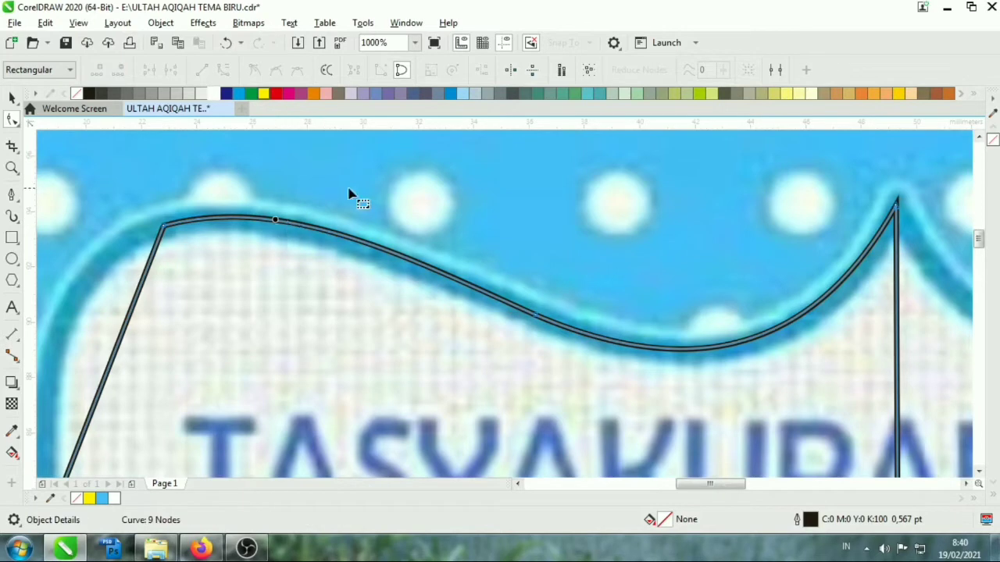
scroll(349, 193, "down", 2)
scroll(237, 242, "up", 2)
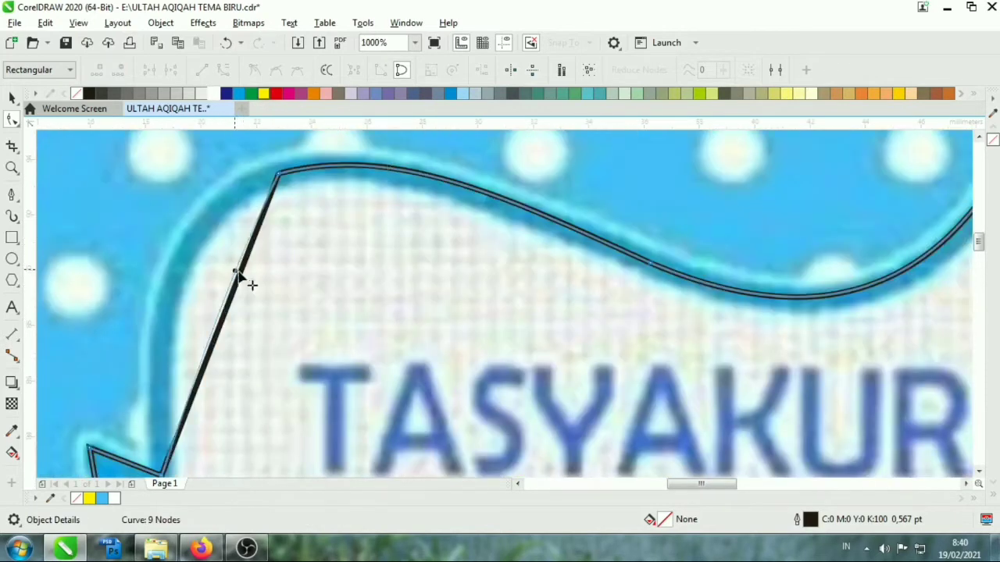
mouse_move(239, 274)
left_mouse_down()
mouse_move(202, 267)
mouse_move(194, 254)
left_mouse_up()
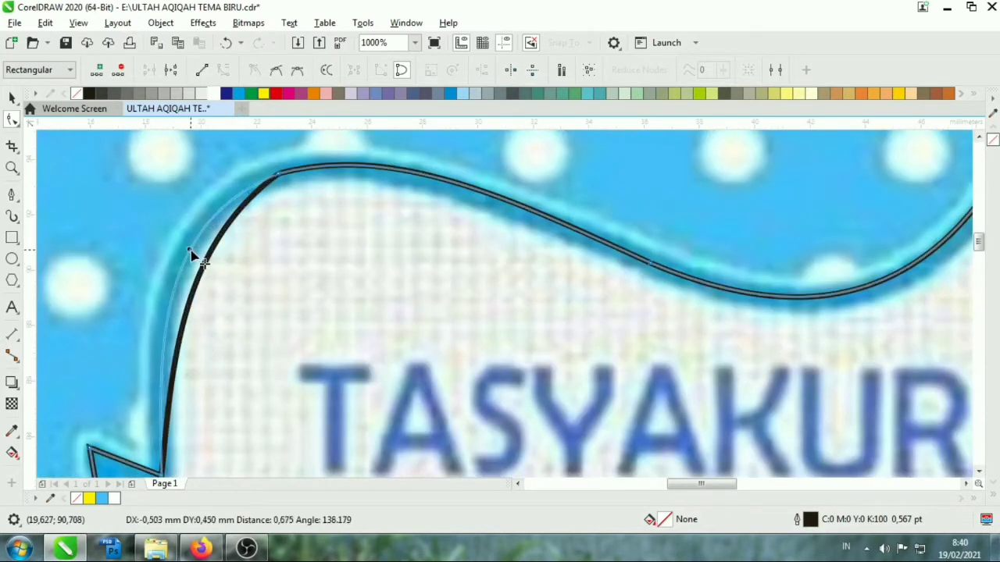
scroll(195, 258, "down", 4)
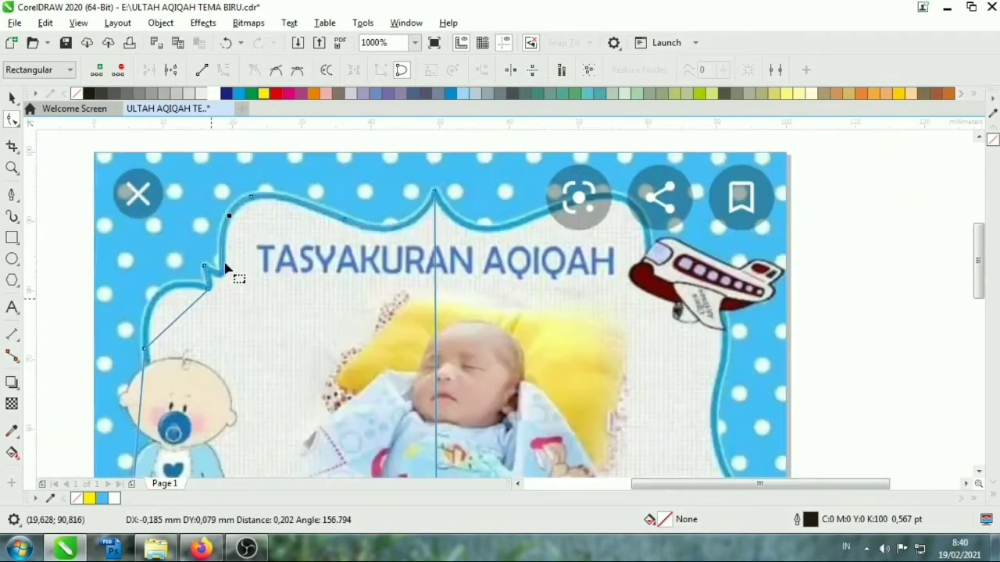
scroll(227, 268, "up", 3)
scroll(212, 295, "up", 1)
left_click_drag(201, 279, 230, 262)
scroll(232, 262, "down", 2)
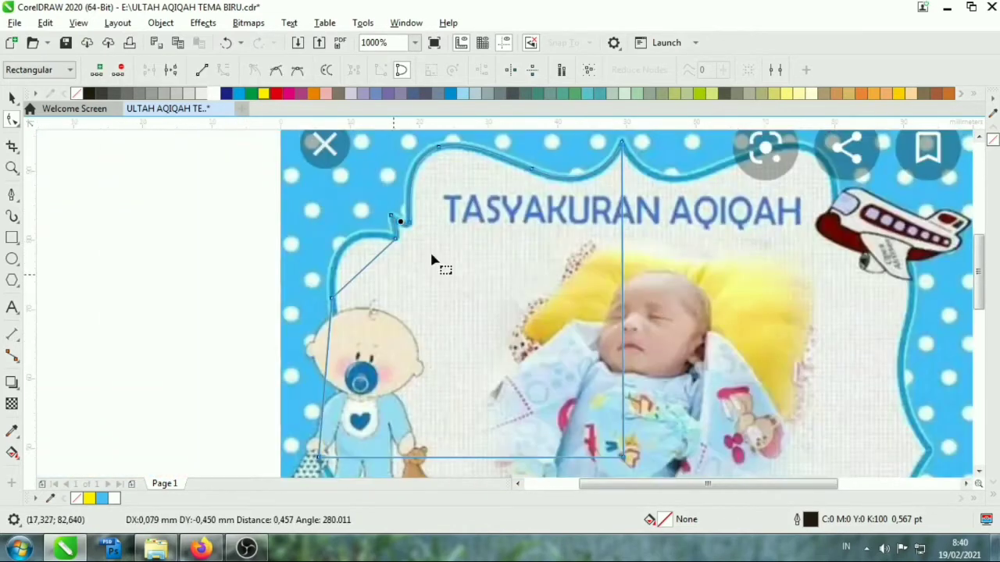
scroll(371, 275, "up", 1)
Curve the diagonal segment and the edges beside the baby so they hug the wavy frame.
left_click_drag(375, 282, 342, 237)
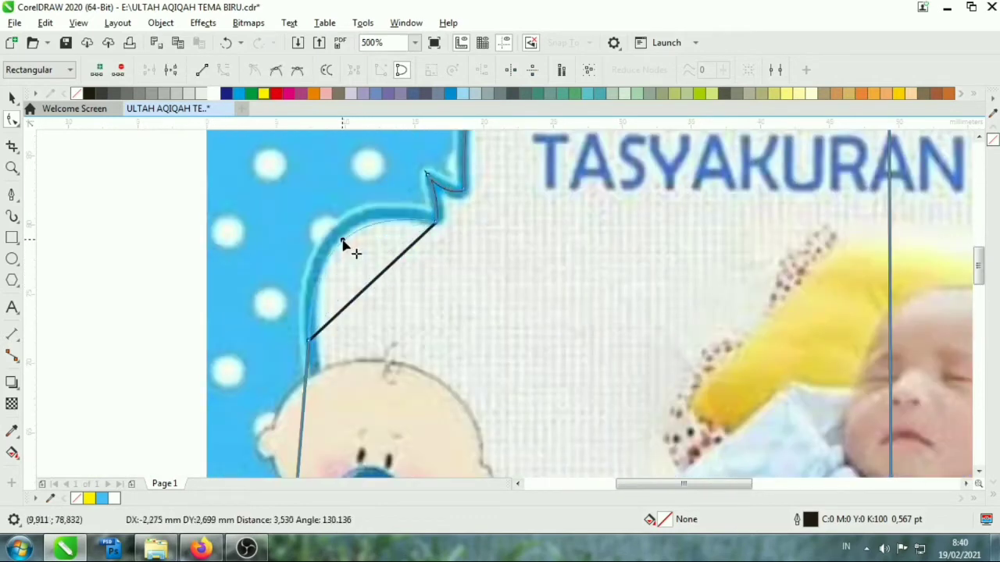
scroll(342, 237, "down", 1)
scroll(318, 385, "up", 1)
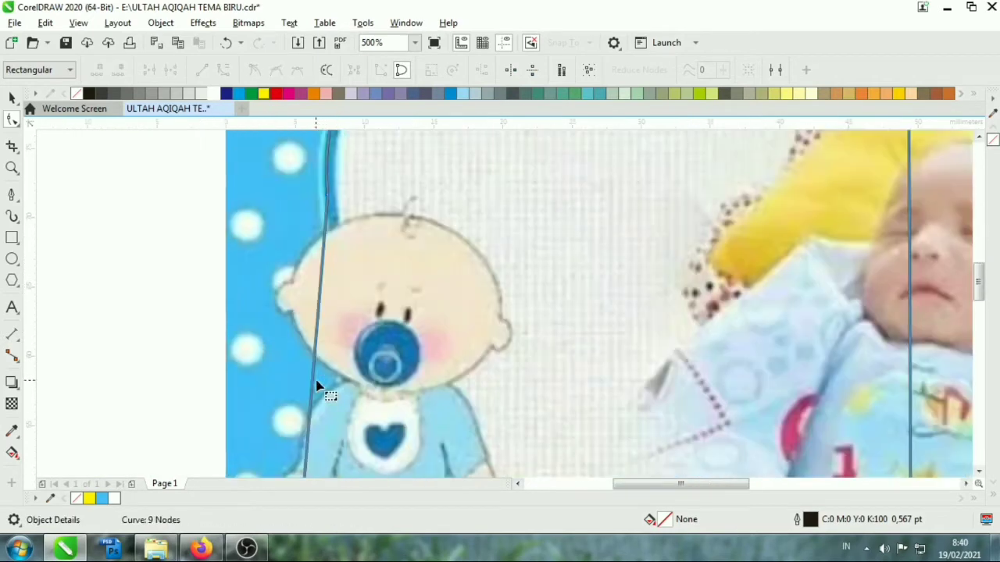
left_click_drag(312, 381, 383, 309)
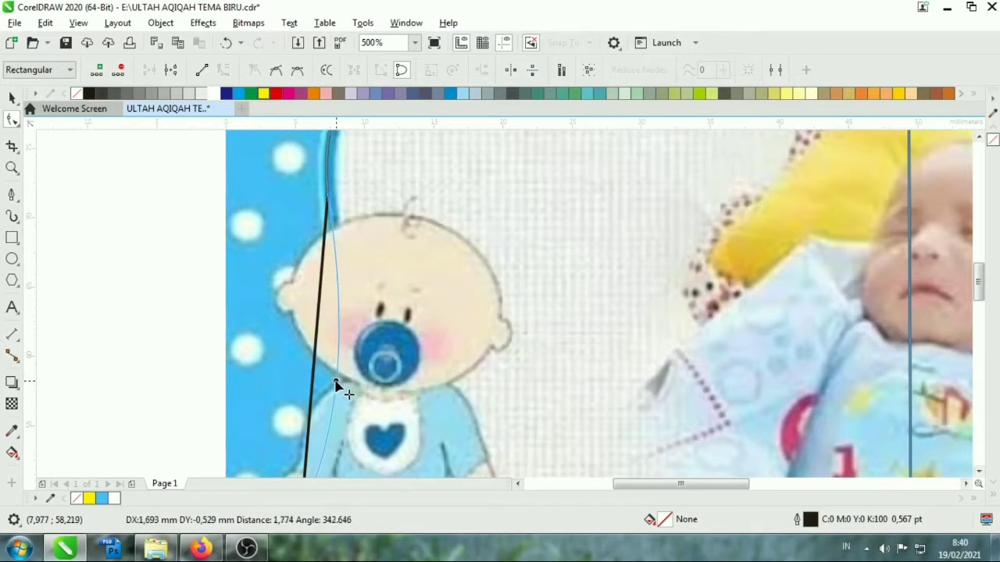
scroll(382, 309, "down", 2)
scroll(382, 344, "up", 2)
scroll(304, 320, "down", 1)
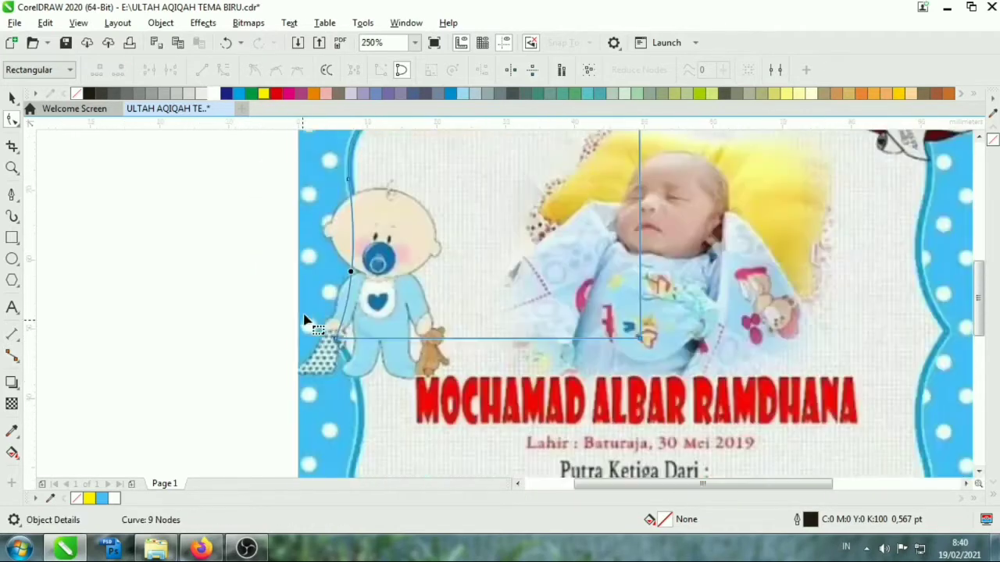
scroll(334, 304, "up", 1)
left_click(330, 375)
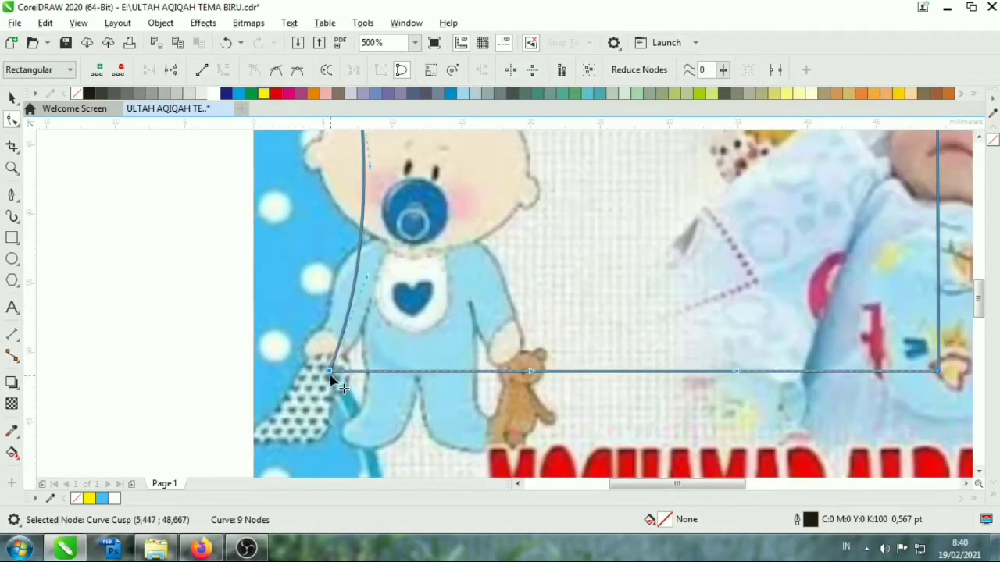
left_click_drag(364, 287, 383, 295)
scroll(383, 295, "down", 1)
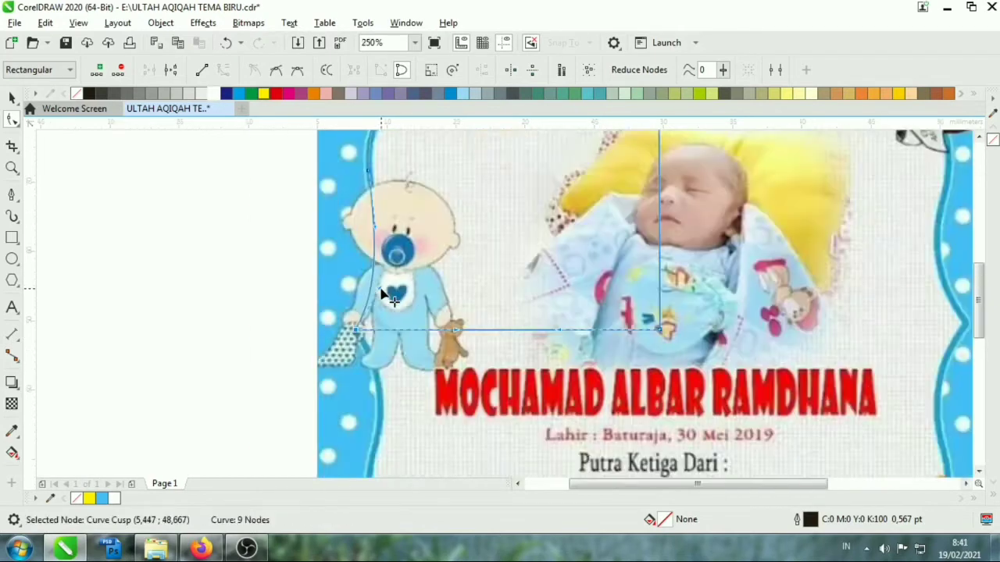
left_click_drag(378, 233, 372, 227)
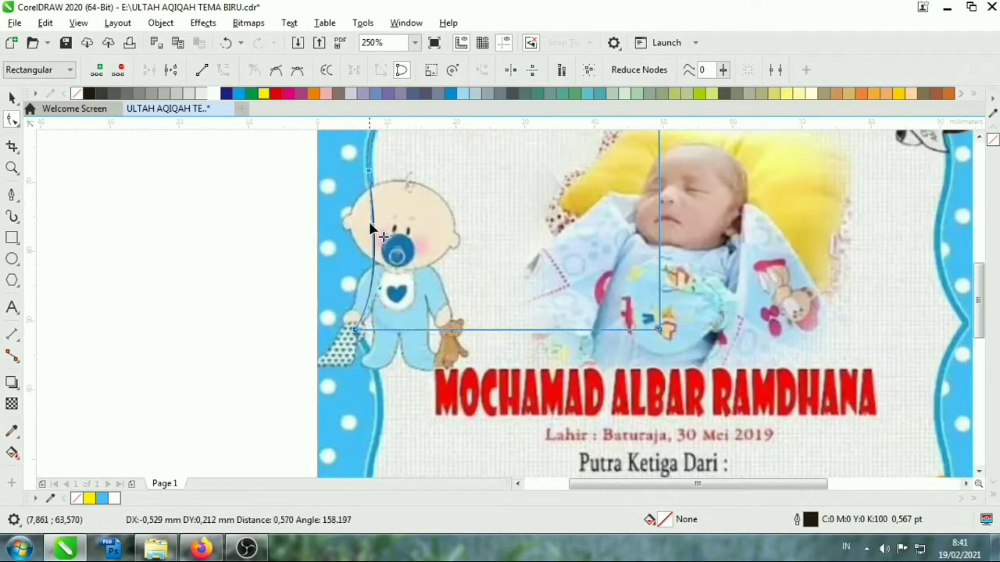
Try stretching the outline's left edge, then undo the stretch and the mirrored copy.
left_click(12, 97)
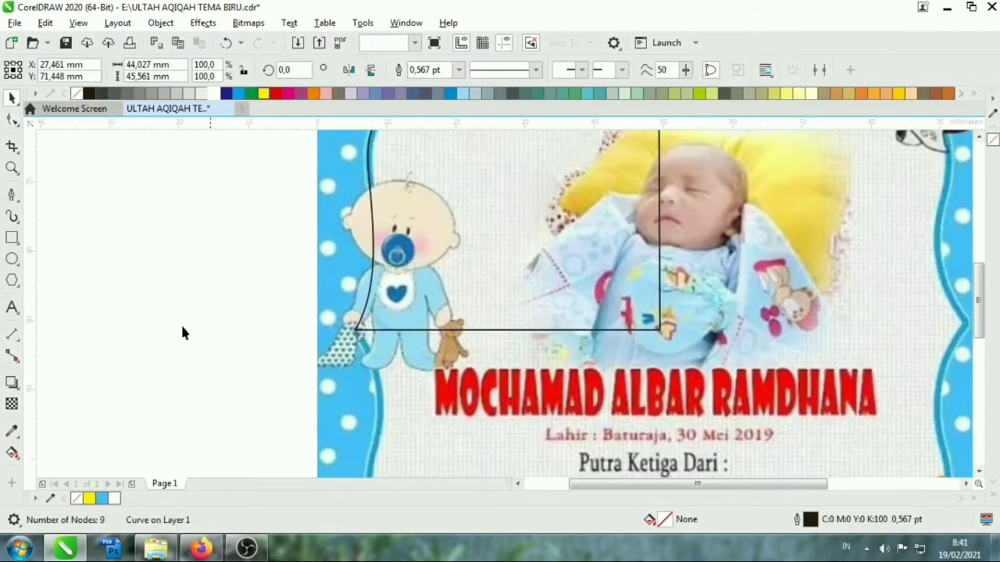
scroll(196, 328, "down", 1)
left_click_drag(275, 262, 242, 261)
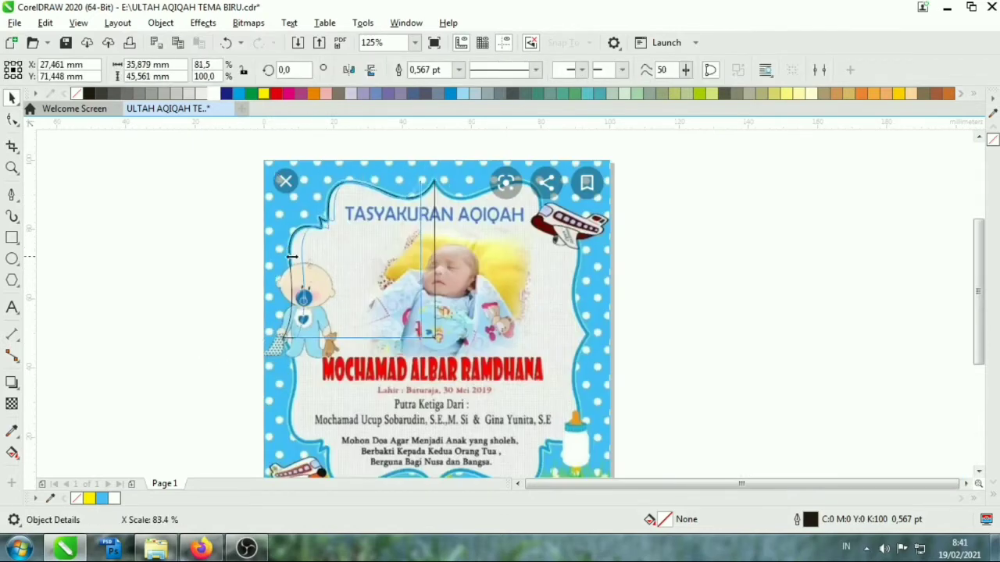
key("ctrl+z")
left_click(278, 258)
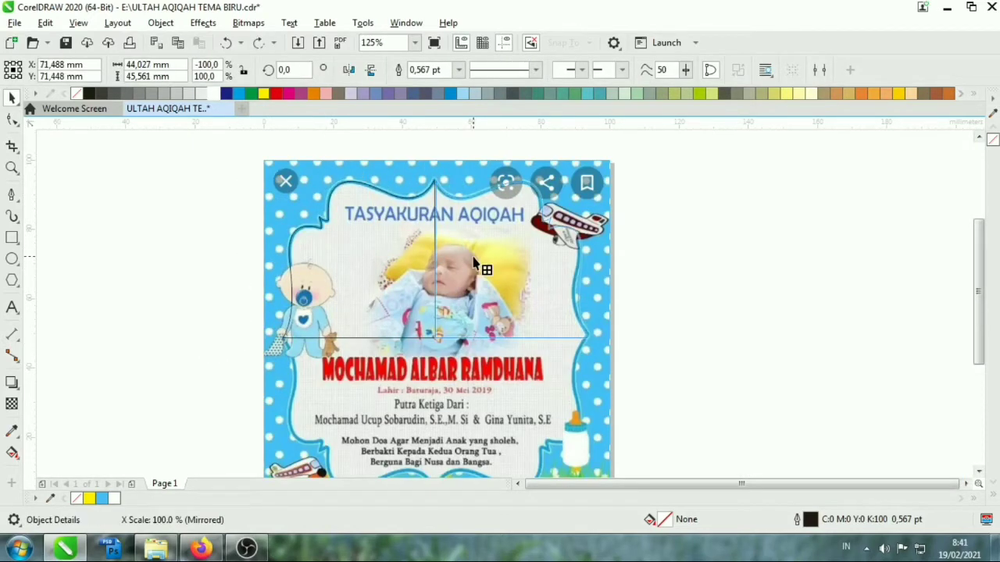
right_click(423, 271)
key("ctrl+z")
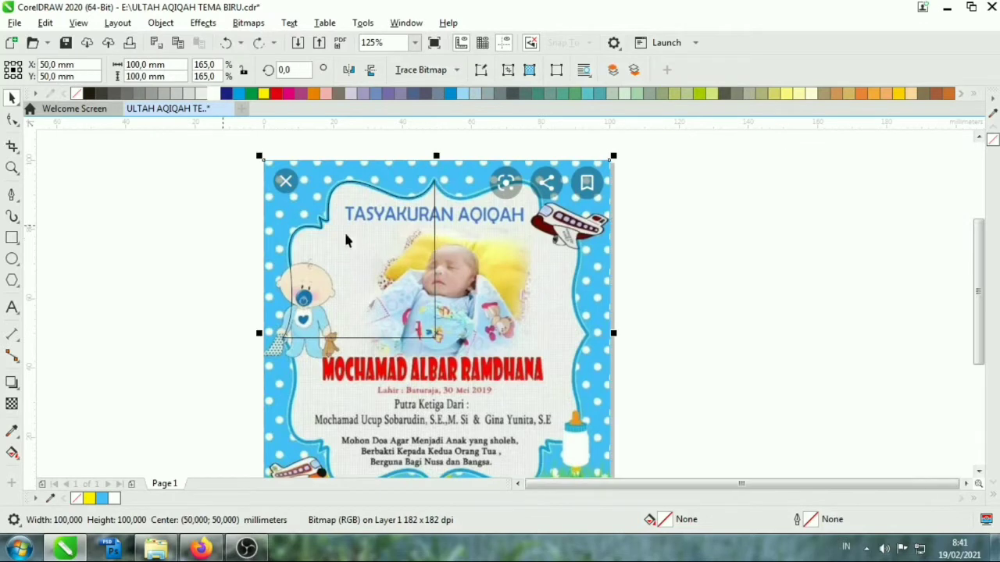
Mirror the outline to the right and pull its bottom-right corner node slightly left.
left_click(428, 219)
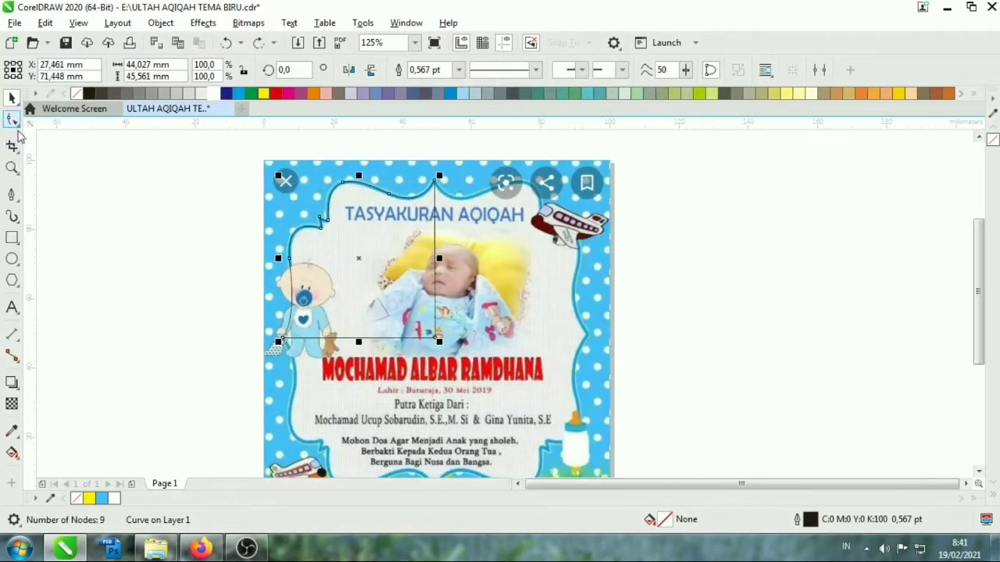
left_click_drag(275, 258, 592, 258)
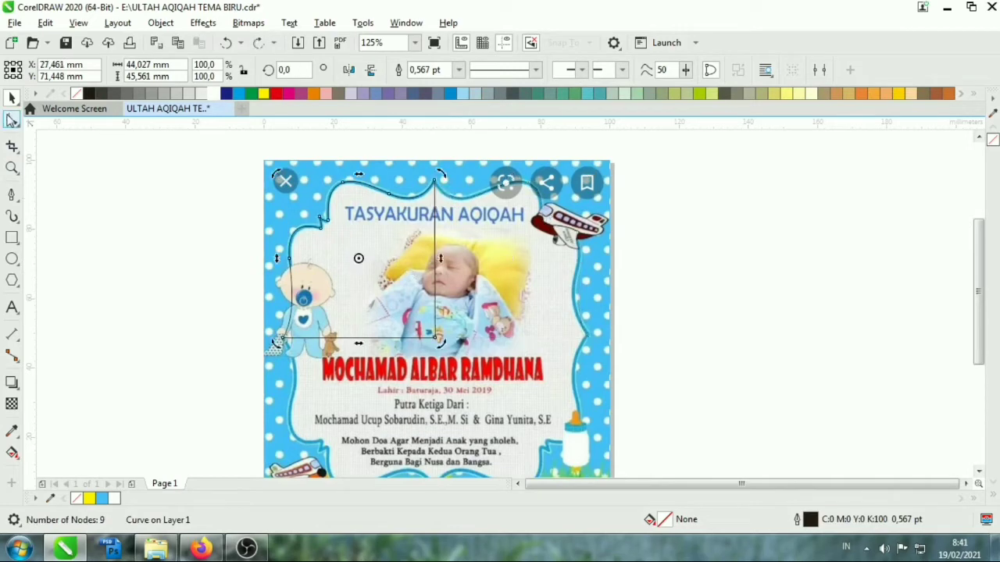
key("F10")
scroll(486, 392, "up", 1)
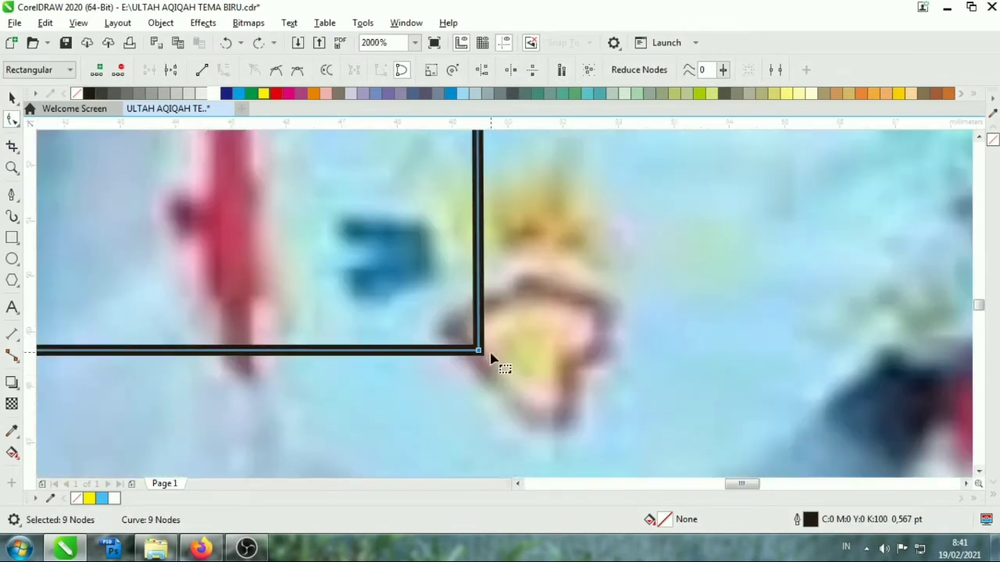
left_click_drag(479, 352, 462, 353)
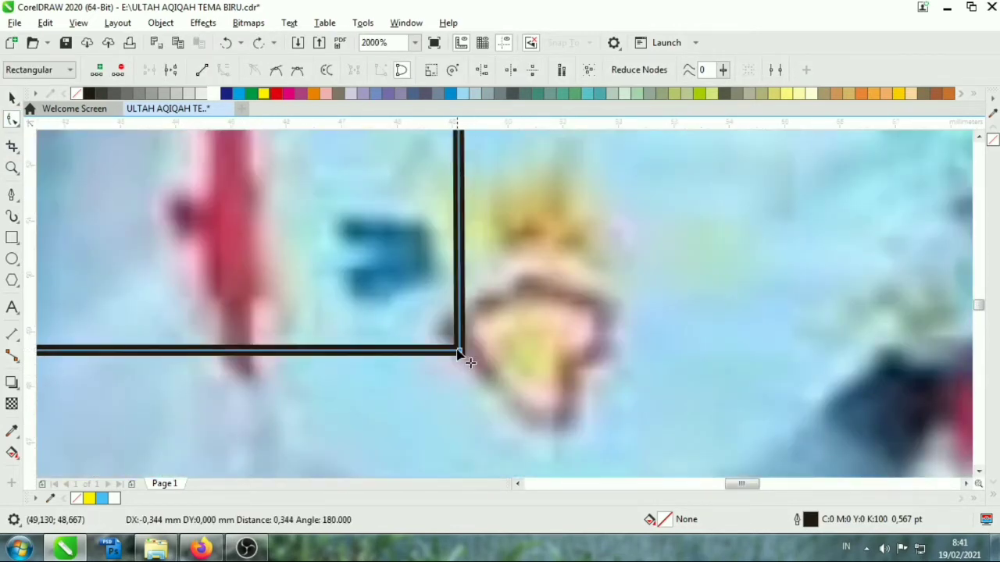
key("space")
scroll(364, 357, "down", 3)
scroll(343, 318, "down", 2)
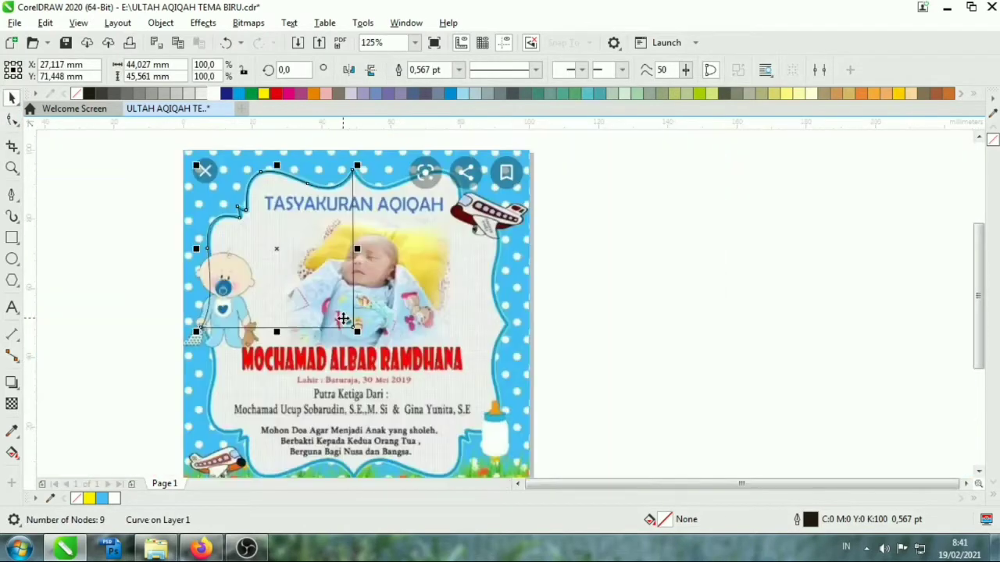
left_click_drag(196, 250, 383, 263)
Move the outline's peak node onto the wave tip and mirror the outline onto the frame's right side.
left_click(12, 118)
scroll(364, 170, "up", 2)
scroll(332, 185, "up", 2)
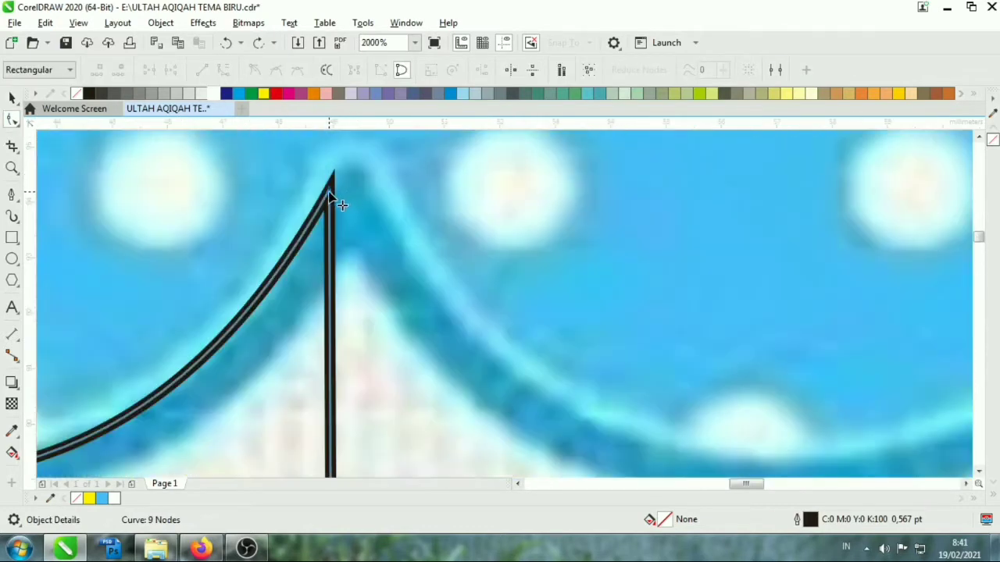
left_click_drag(330, 193, 356, 209)
scroll(356, 210, "down", 2)
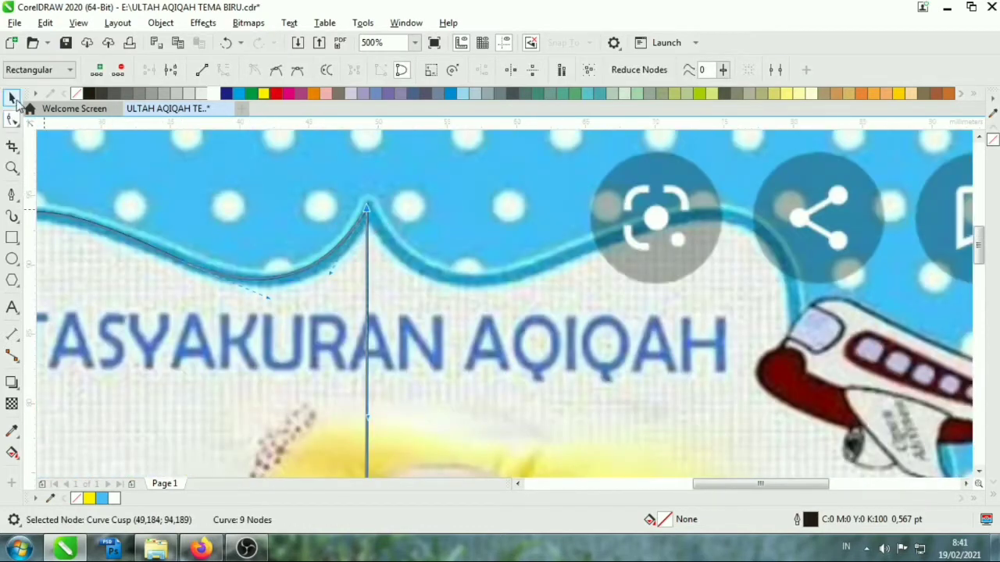
left_click(12, 97)
scroll(514, 196, "down", 2)
scroll(453, 250, "down", 1)
scroll(339, 228, "up", 1)
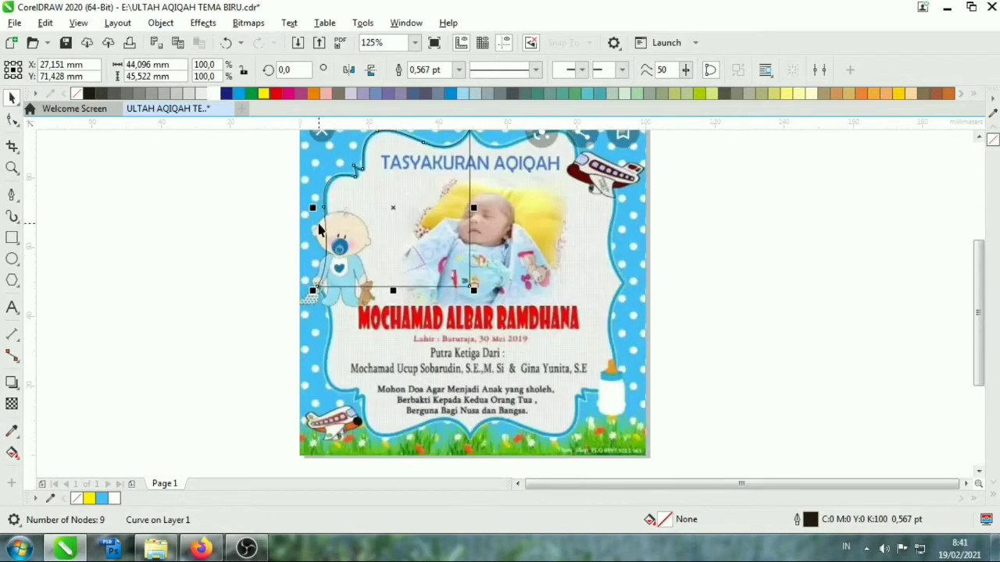
left_click_drag(314, 207, 596, 232)
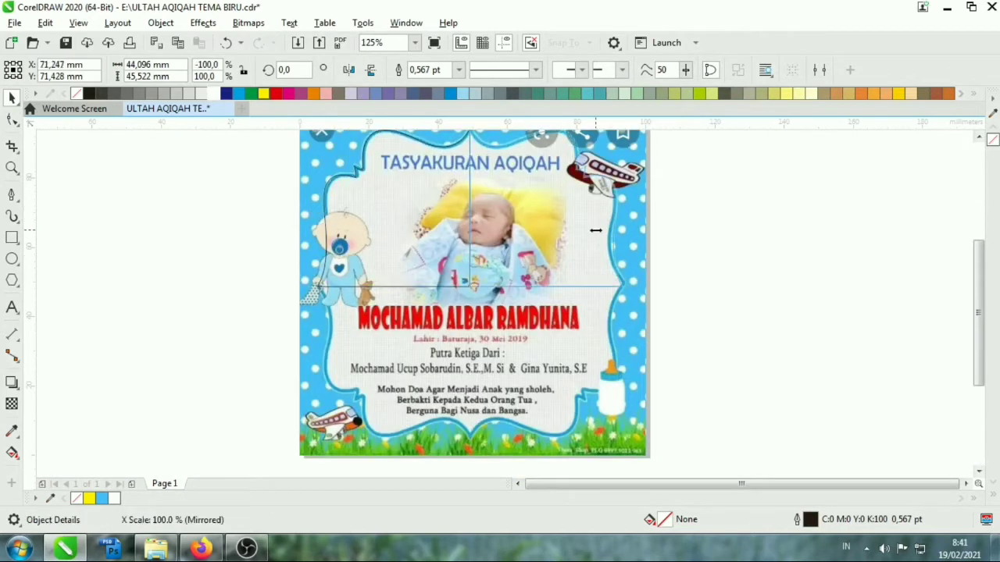
Combine the two mirrored halves and Break Apart them into separate curves.
left_click(420, 234, "shift")
scroll(469, 322, "down", 1)
scroll(480, 154, "up", 1)
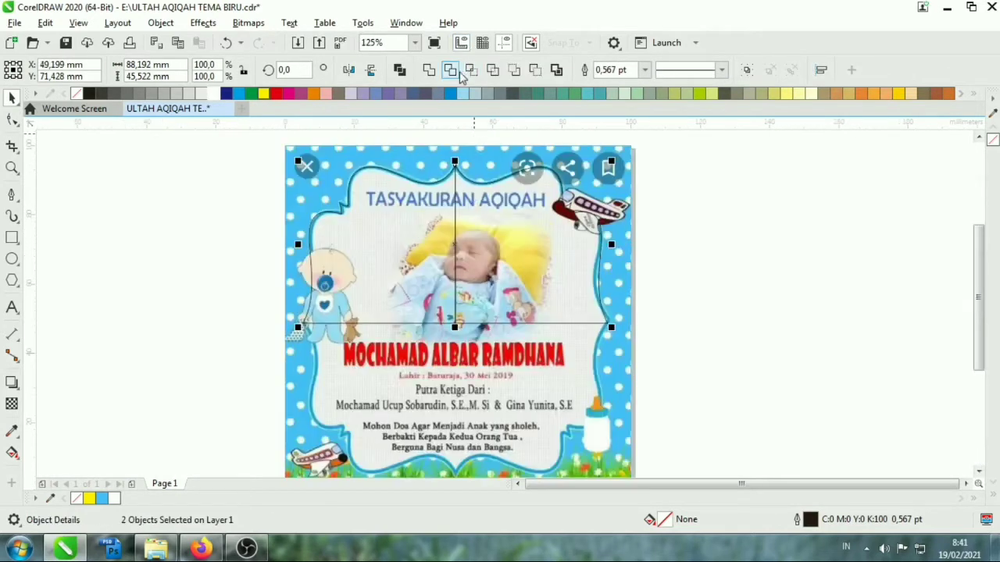
key("ctrl+l")
key("ctrl+k")
left_click(692, 226)
left_click(535, 241)
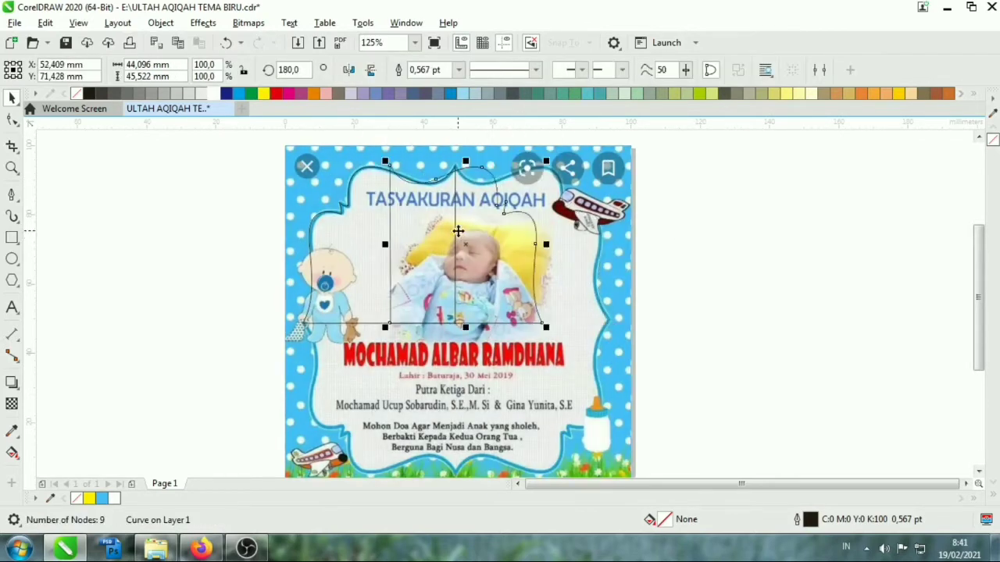
left_click(365, 261)
Nudge the left curve's cusp node slightly right, then mirror-copy the left curve to the right.
scroll(312, 288, "up", 2)
left_click(310, 287)
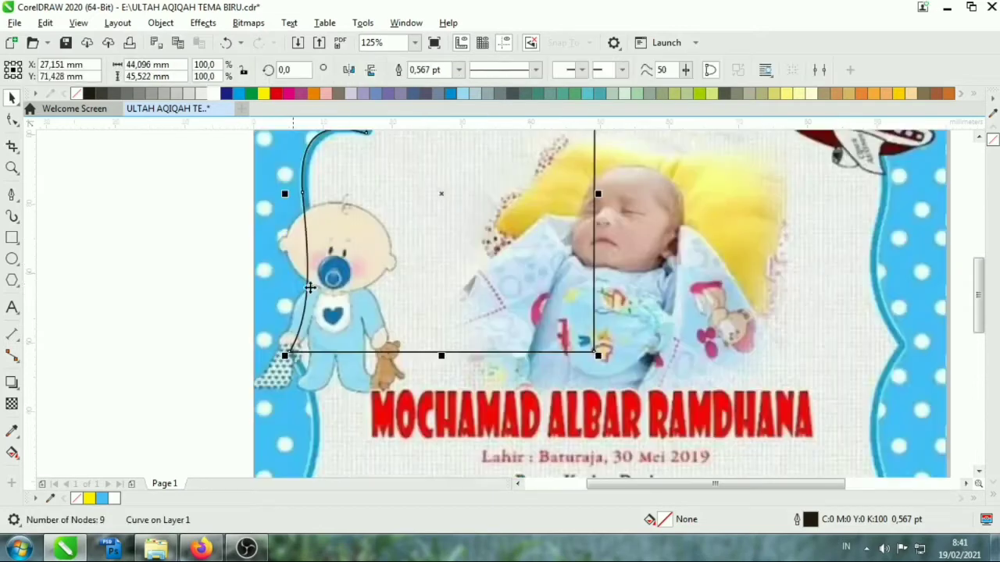
left_click(12, 118)
left_click(304, 275)
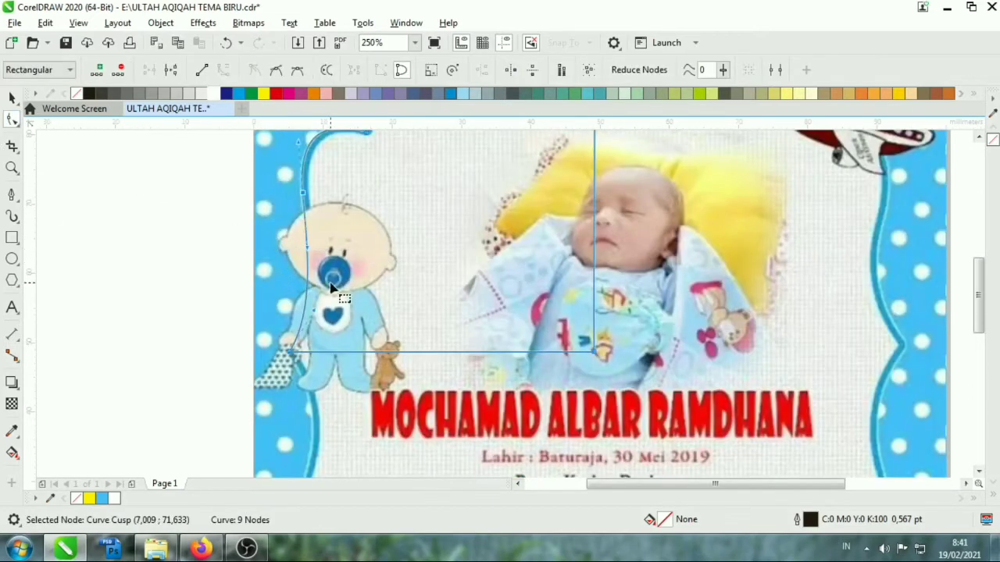
left_click_drag(311, 287, 324, 289)
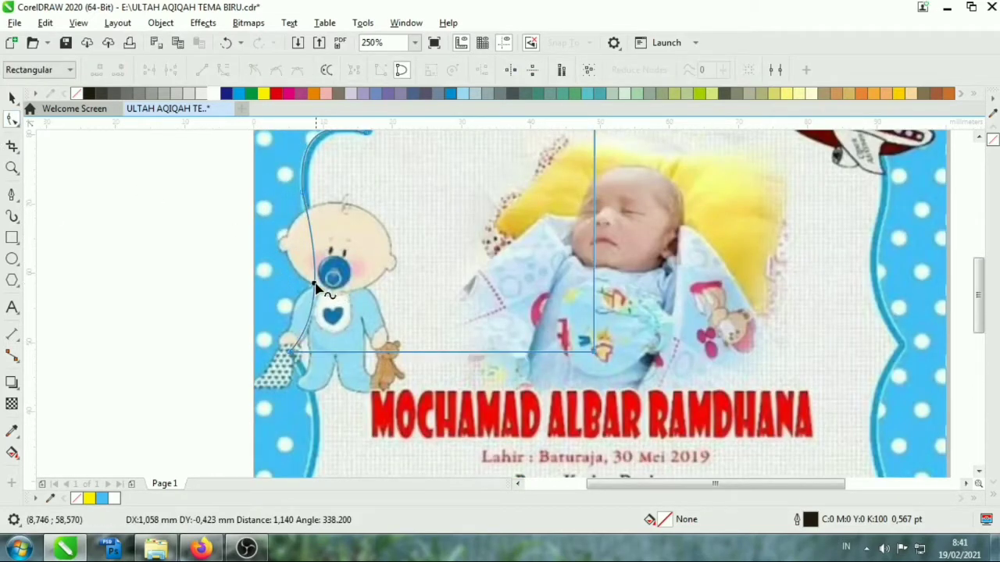
left_click(12, 96)
scroll(325, 372, "down", 2)
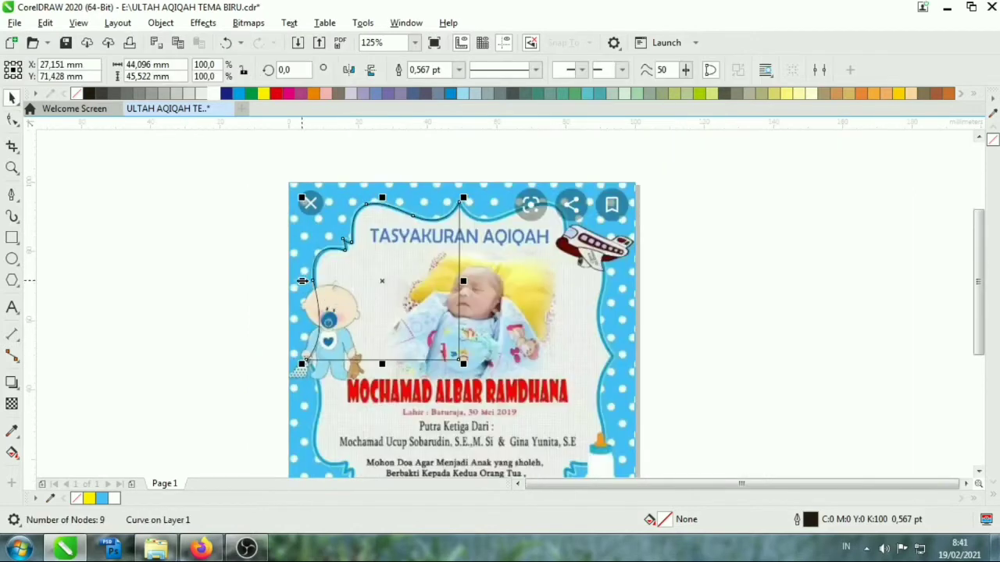
left_click_drag(303, 282, 616, 281)
Mirror both top halves downward to form the frame's lower half and nudge them up.
left_click(468, 205, "shift")
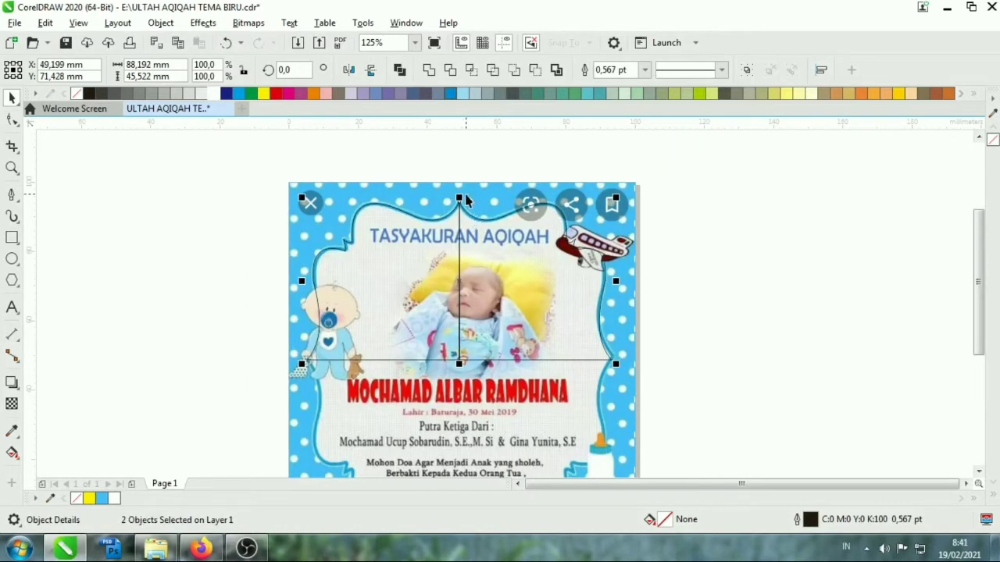
left_click(464, 276)
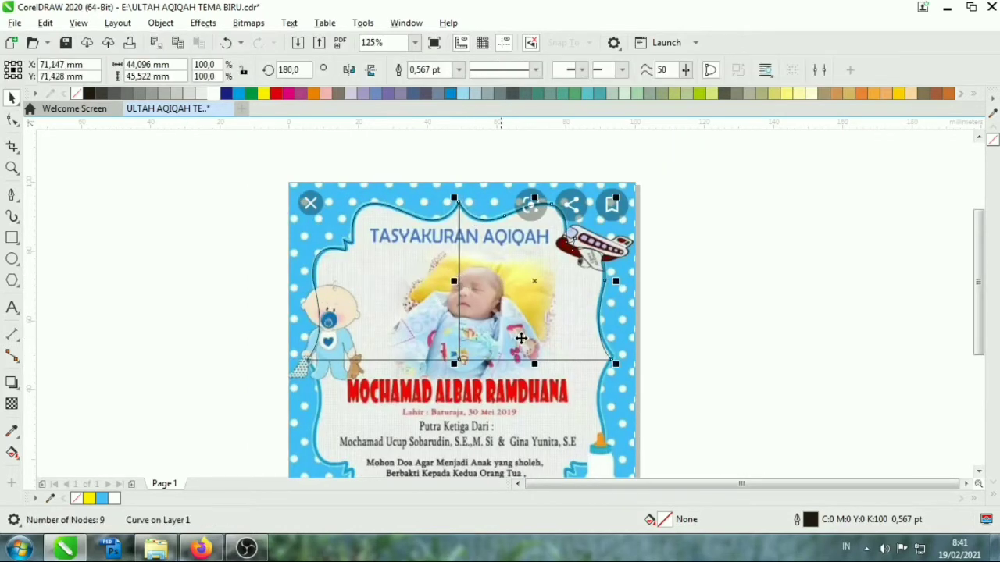
left_click(459, 199, "shift")
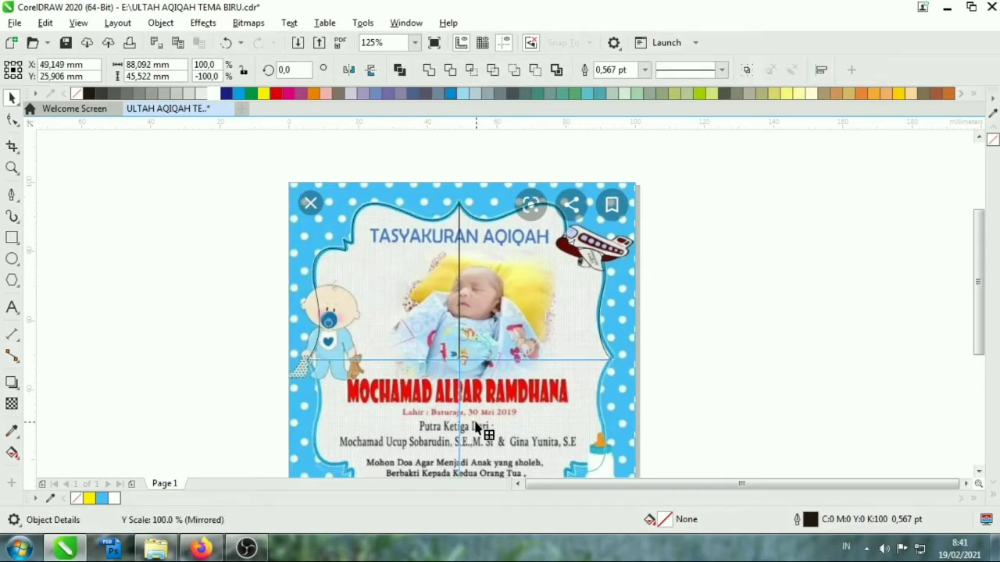
scroll(449, 380, "up", 3)
left_click_drag(438, 390, 373, 267)
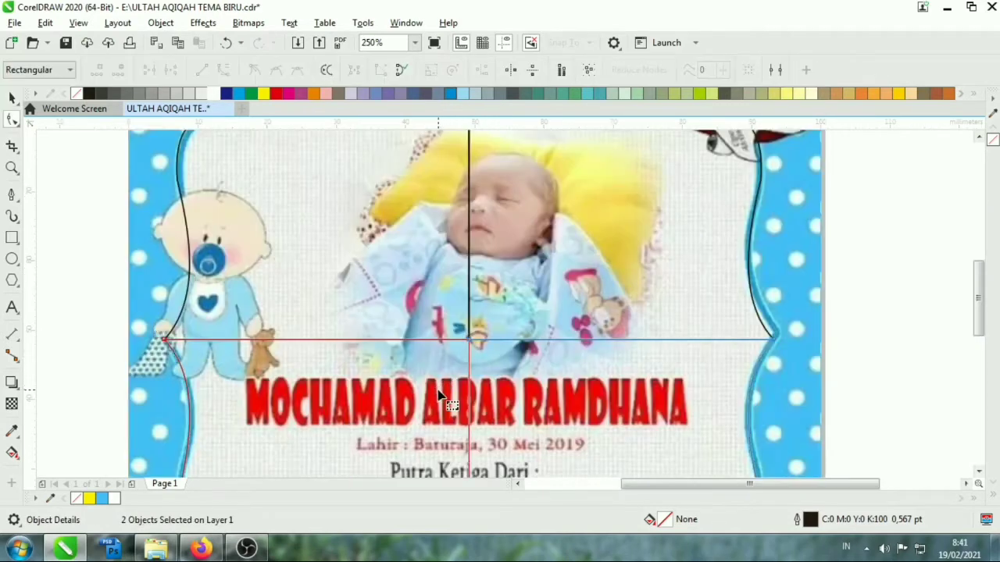
scroll(373, 267, "down", 3)
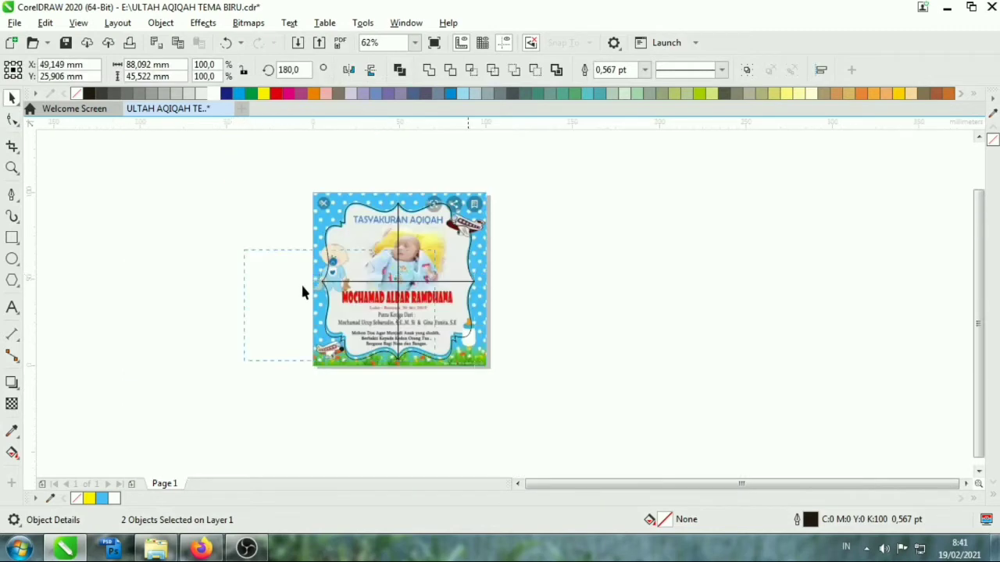
scroll(370, 314, "up", 2)
key("Up")
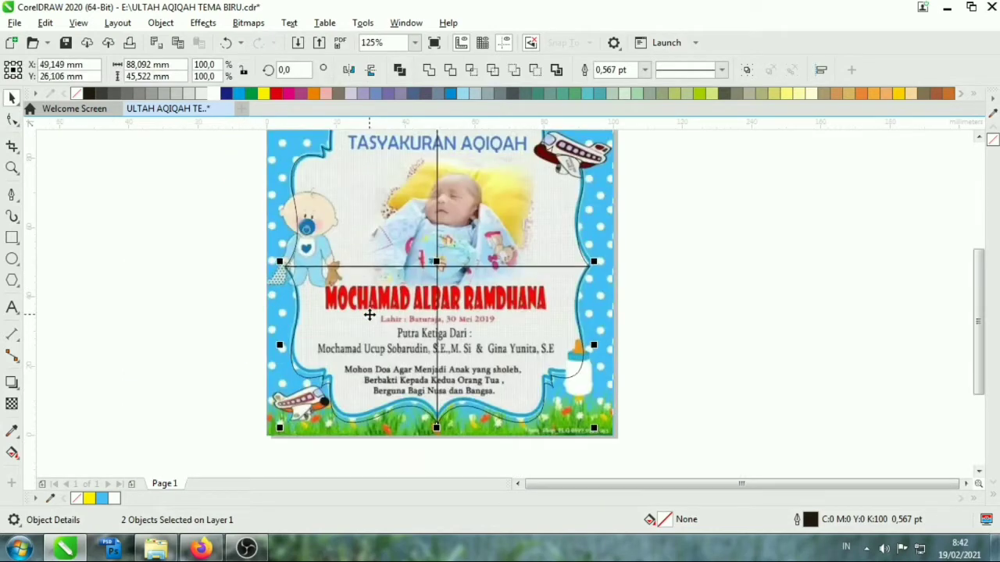
scroll(355, 266, "down", 2)
scroll(360, 188, "up", 1)
Weld all four frame pieces into one curve.
left_click_drag(264, 226, 479, 440)
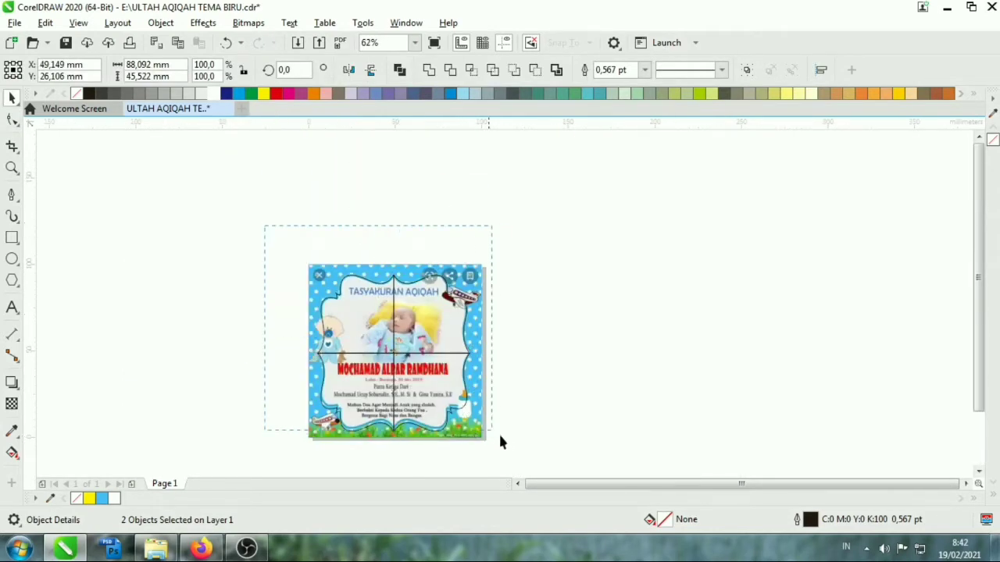
scroll(381, 414, "up", 1)
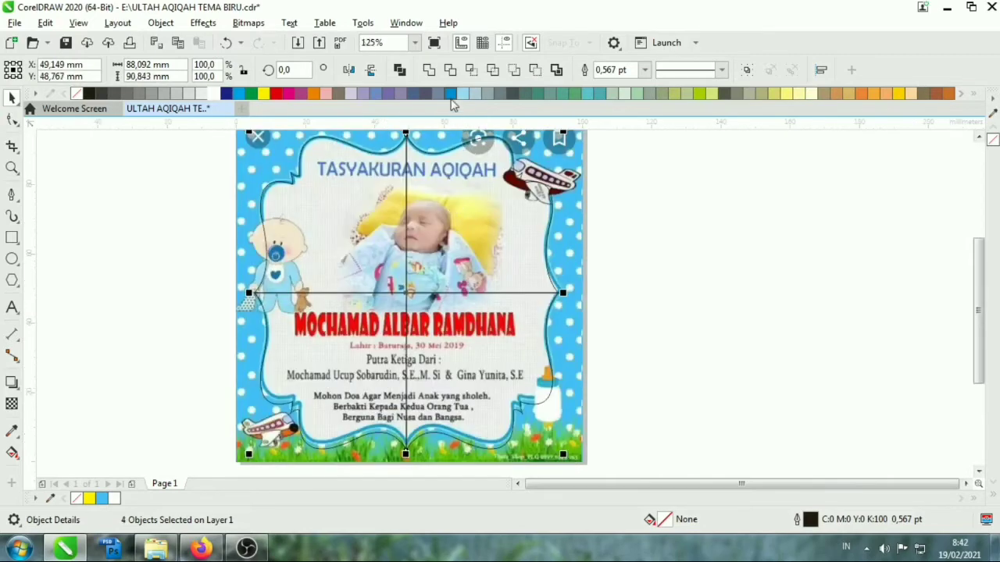
left_click(430, 72)
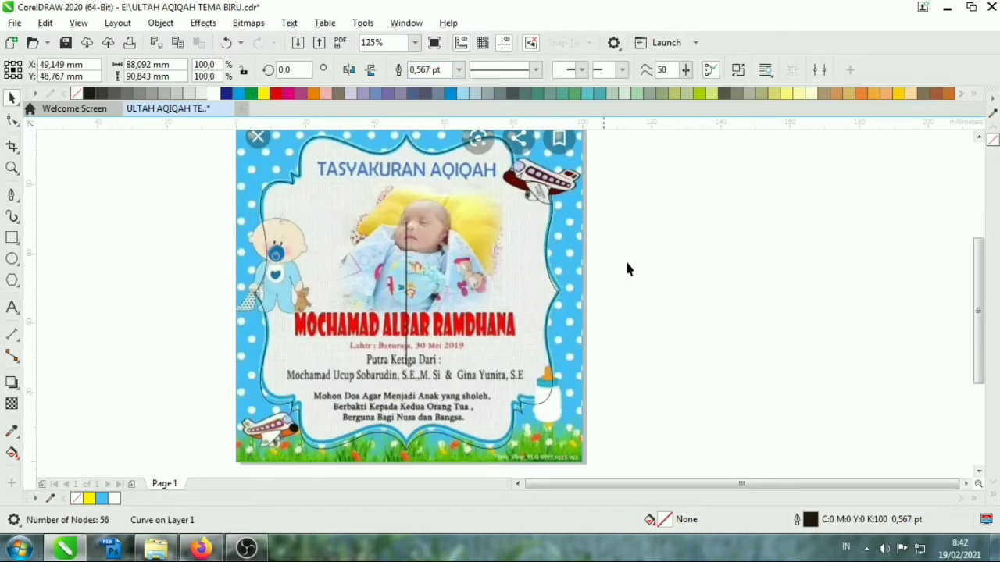
key("ctrl+z")
key("ctrl+shift+z")
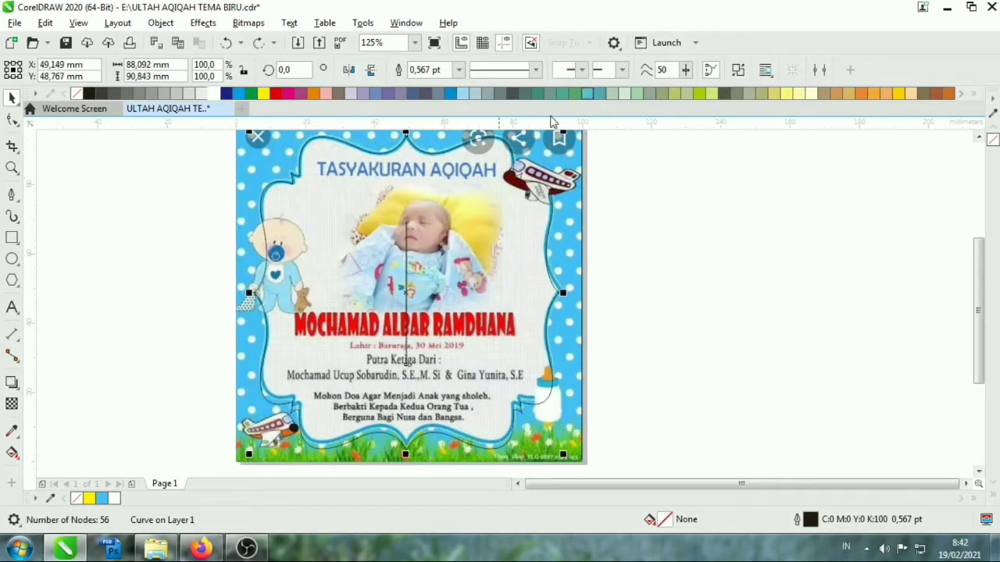
Delete the central vertical line's nodes and fill the frame shape yellow.
left_click(11, 121)
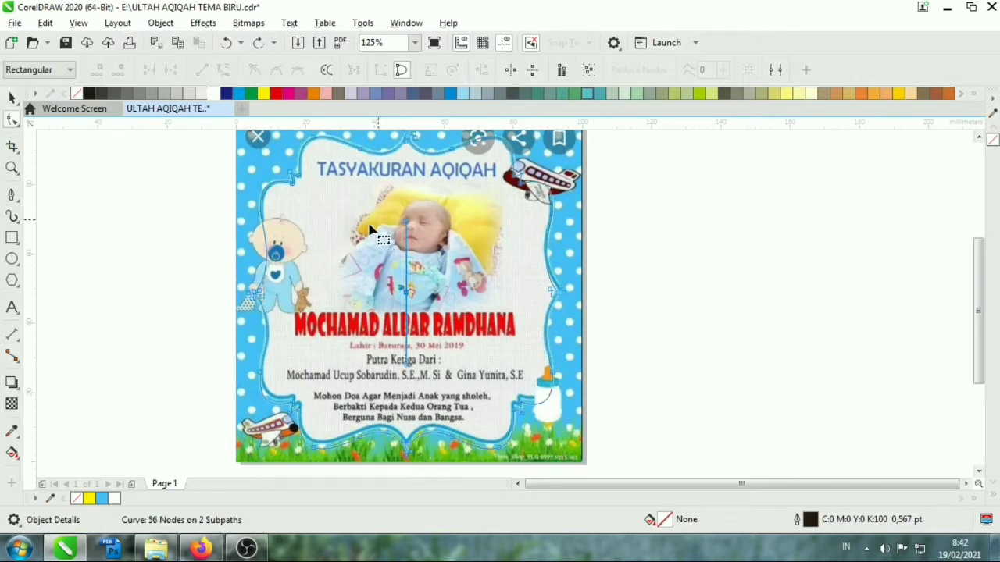
left_click_drag(395, 223, 458, 393)
key("Delete")
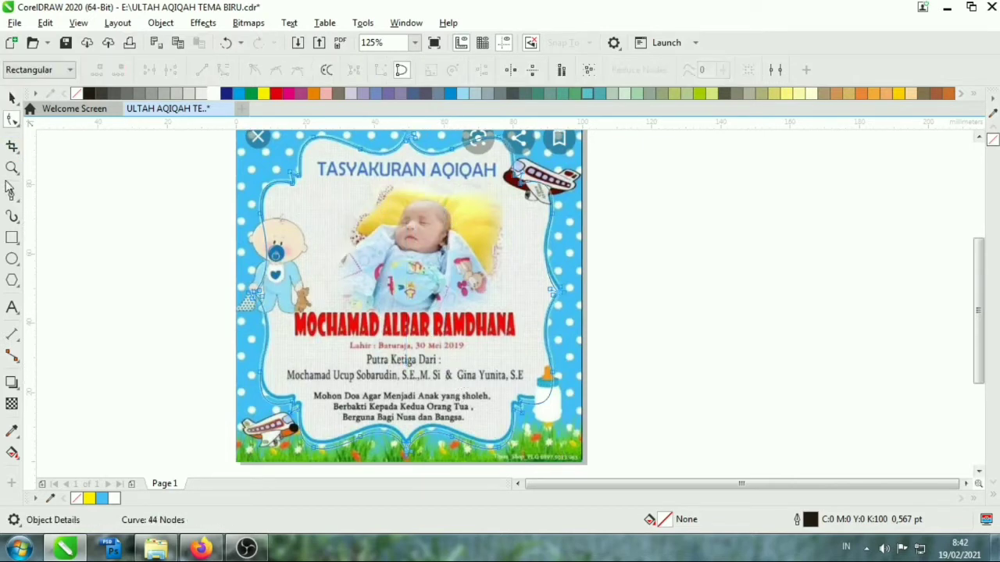
left_click(11, 99)
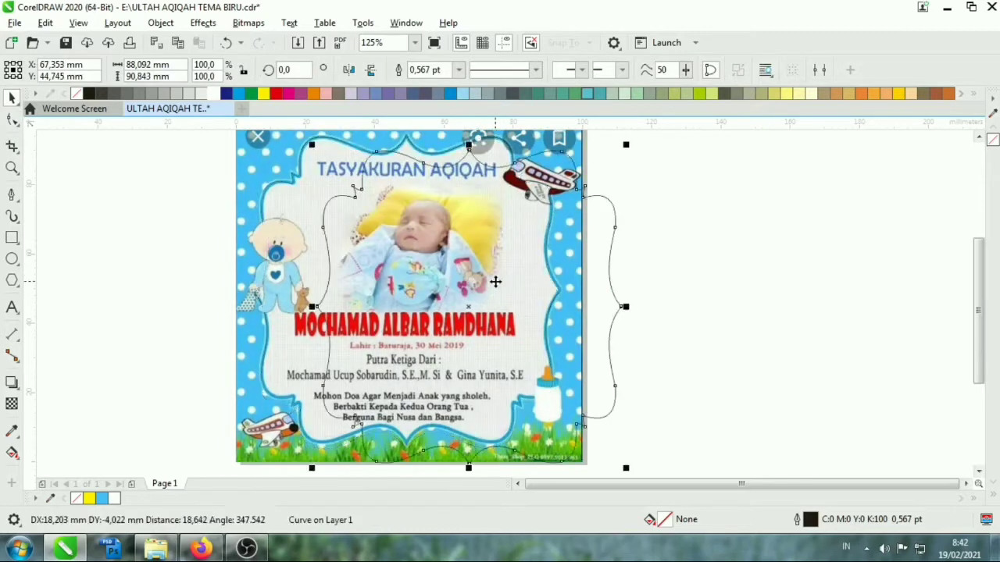
left_click(264, 93)
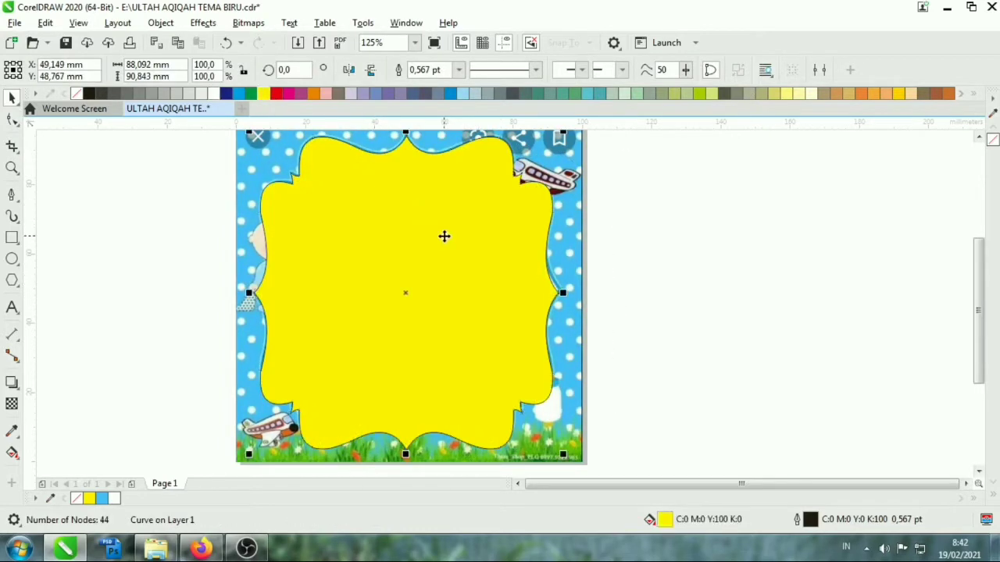
Set the frame's outline width to 2 pt, correcting an initial 5 pt.
key("F12")
type("5")
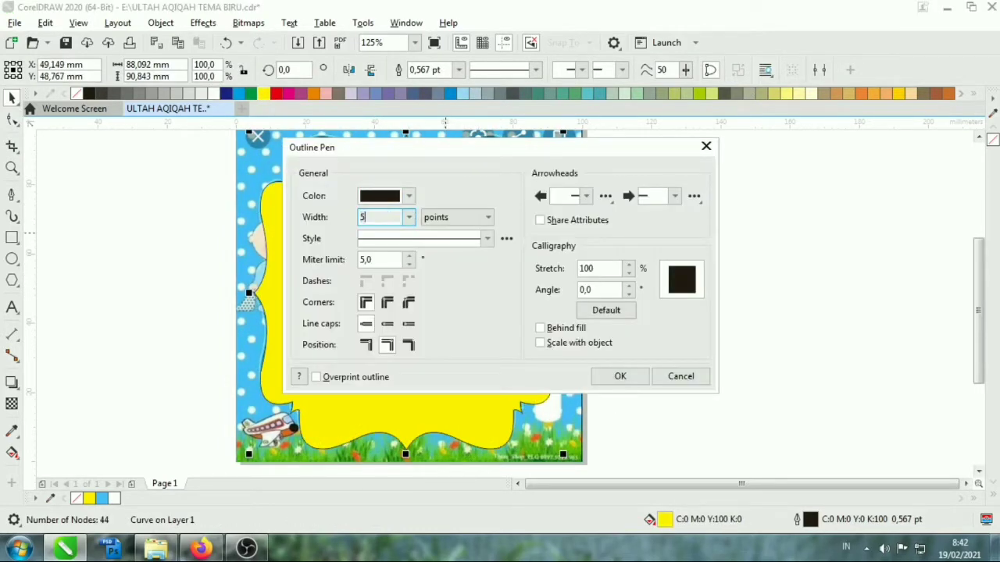
key("Return")
key("F12")
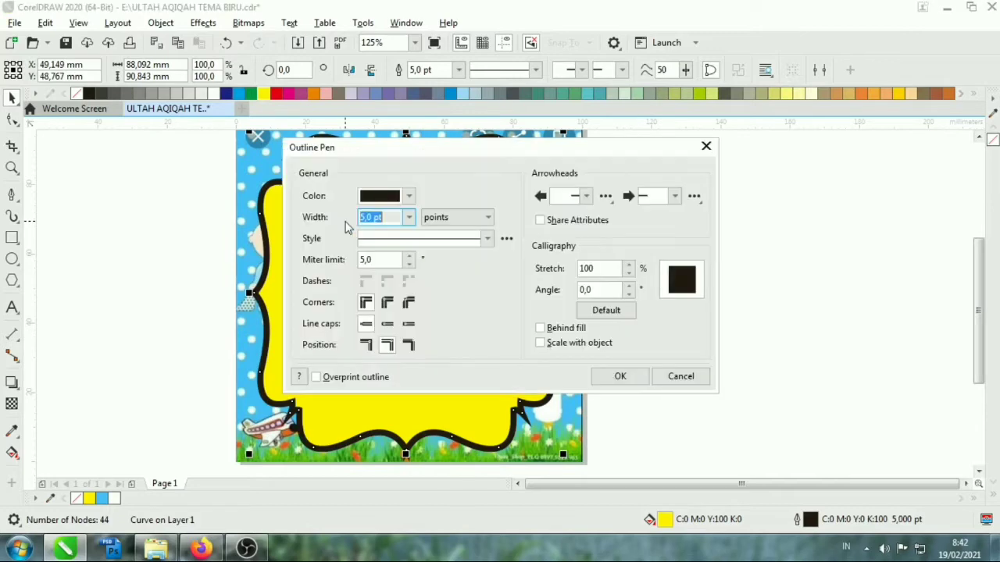
type("2")
key("Return")
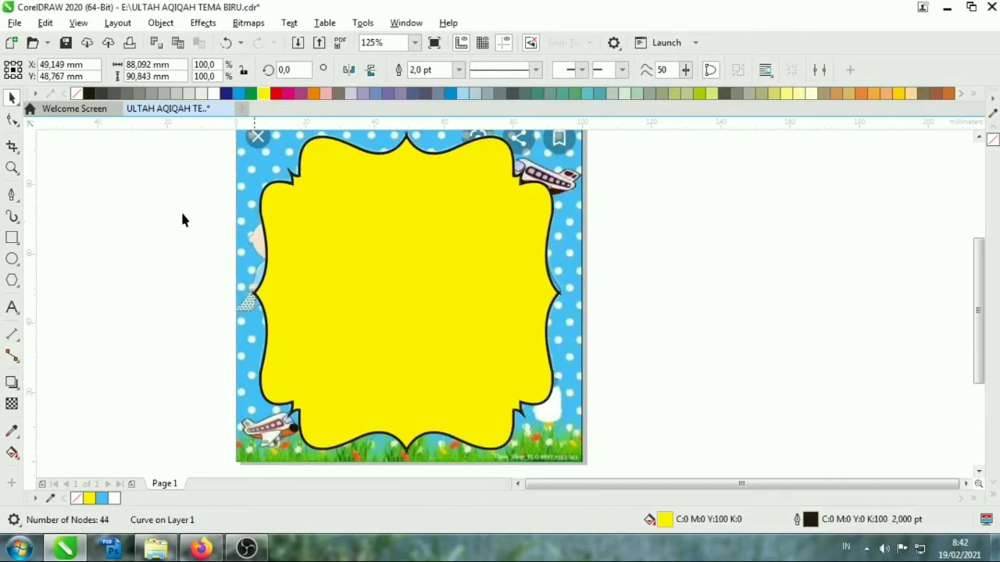
left_click_drag(350, 281, 531, 289)
key("ctrl+z")
scroll(436, 255, "up", 1)
Give the outline rounded corners and round line caps, then select the frame.
key("F12")
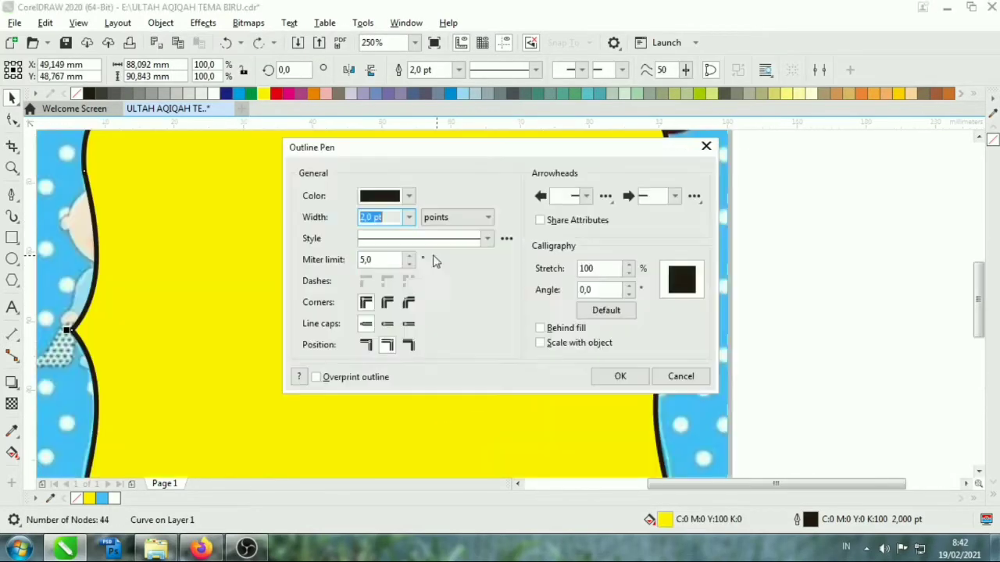
left_click(386, 302)
left_click(386, 324)
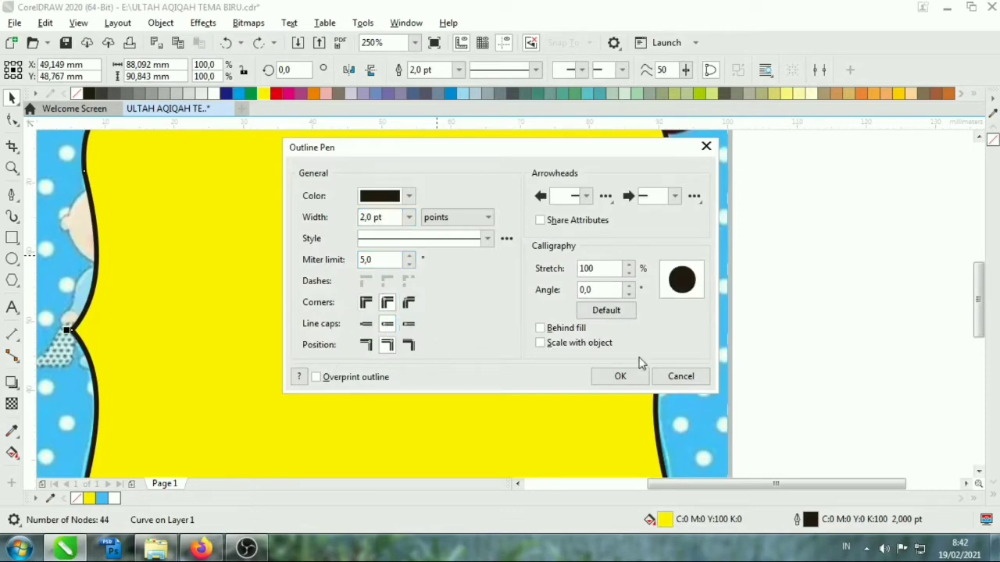
left_click(617, 376)
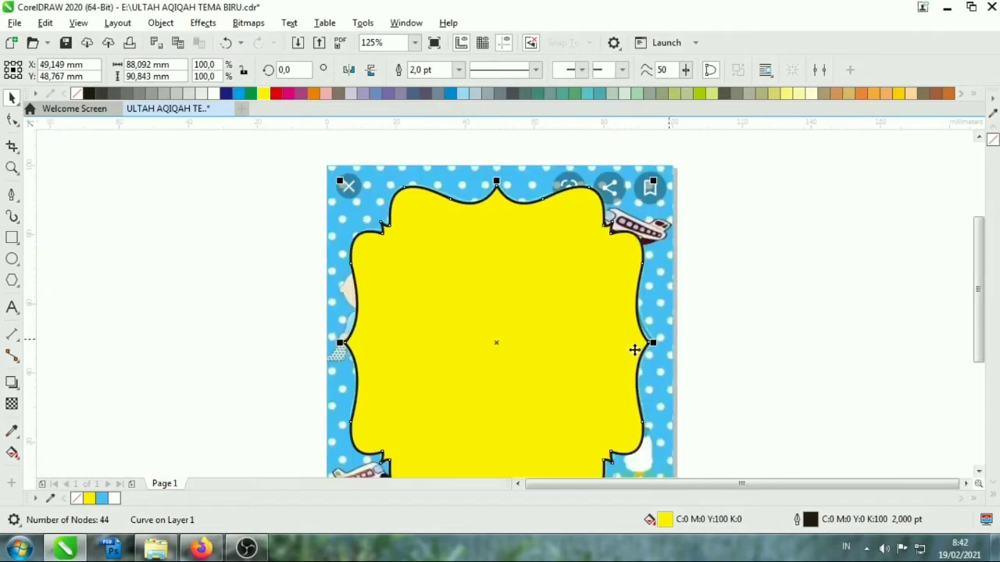
scroll(625, 360, "down", 1)
key("Escape")
left_click(459, 279)
Remove the frame's fill and type the title 'TASYAKURAN AQIQAH' beside the card.
left_click(75, 94)
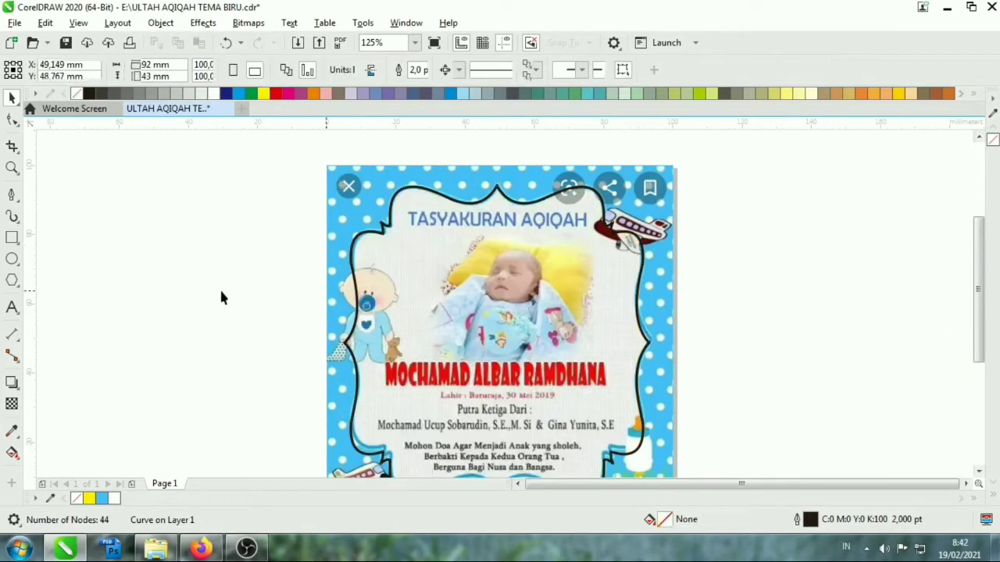
left_click(201, 243)
left_click(11, 307)
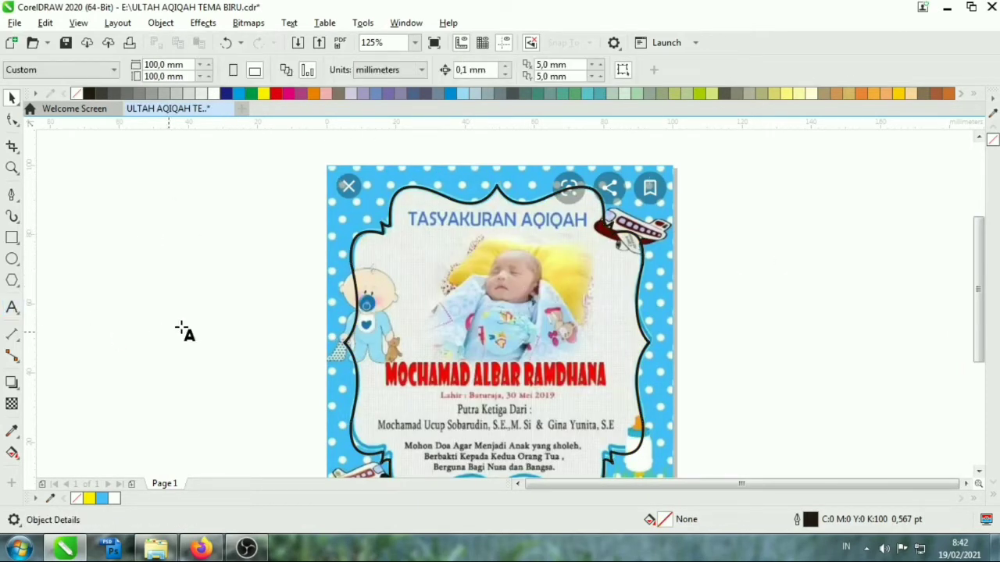
left_click(184, 322)
type("TAS")
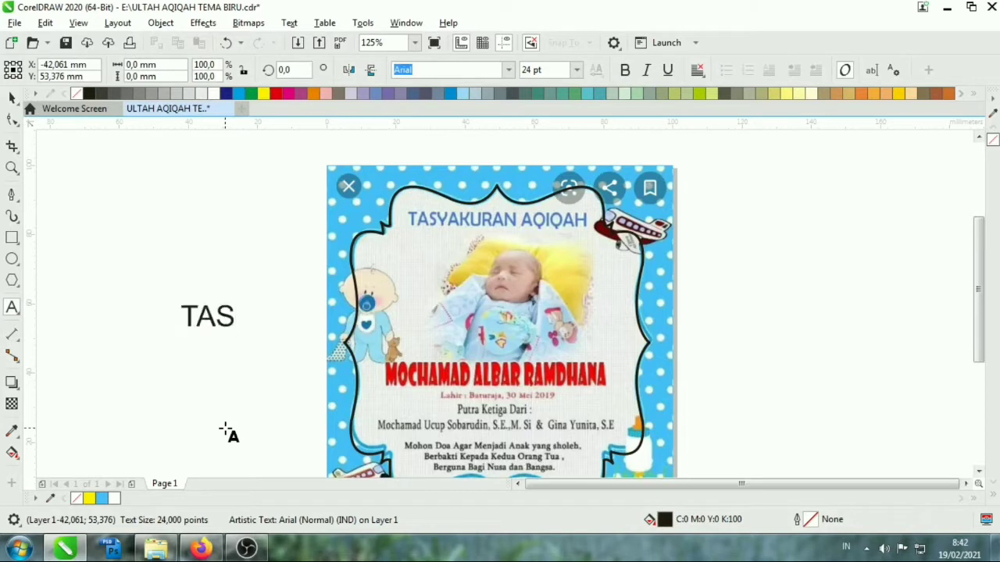
type("YAKUR")
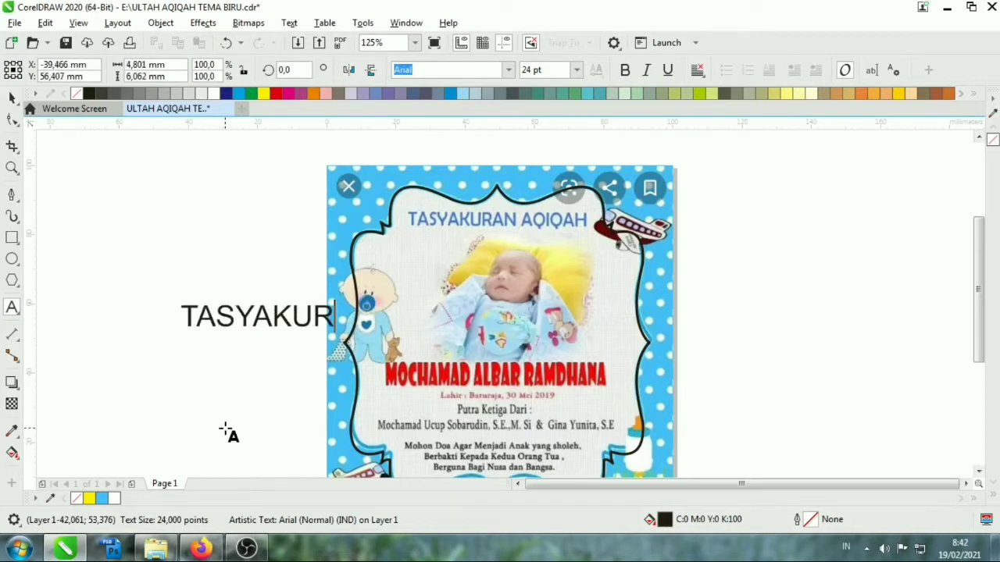
type("AN AQI")
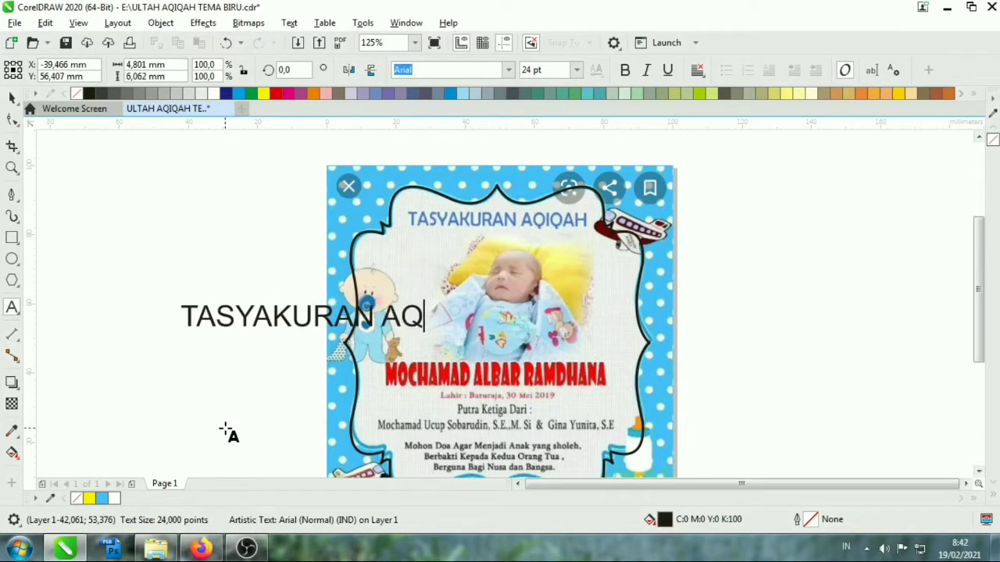
type("QAH")
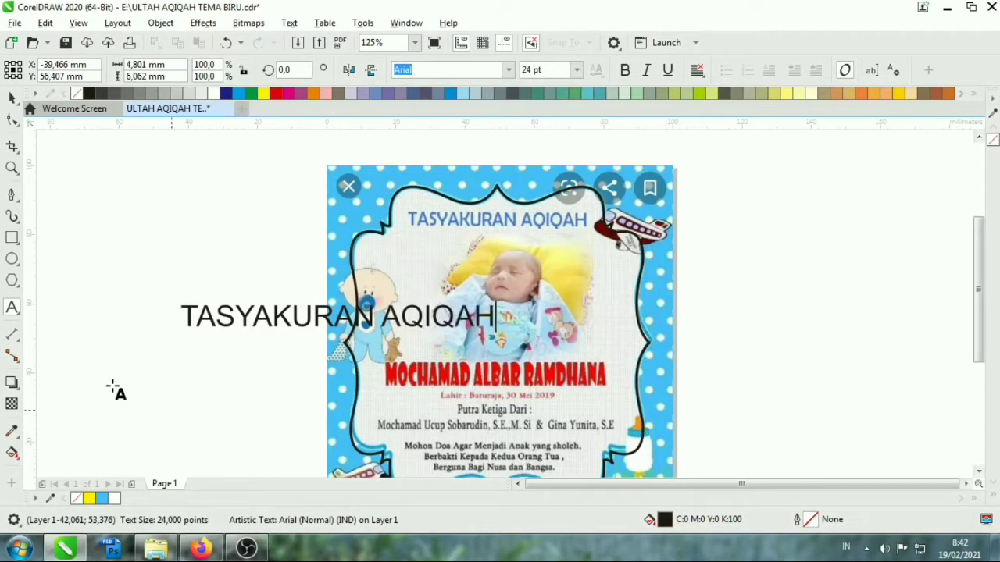
key("ctrl+space")
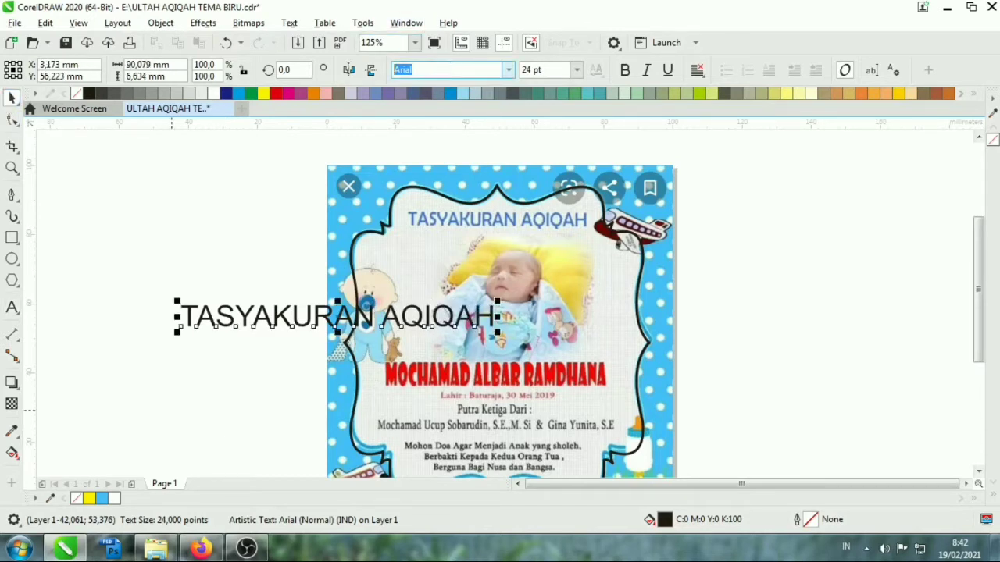
Change the title's font to Cooper Black, mirroring it before and restoring it after.
left_click(348, 71)
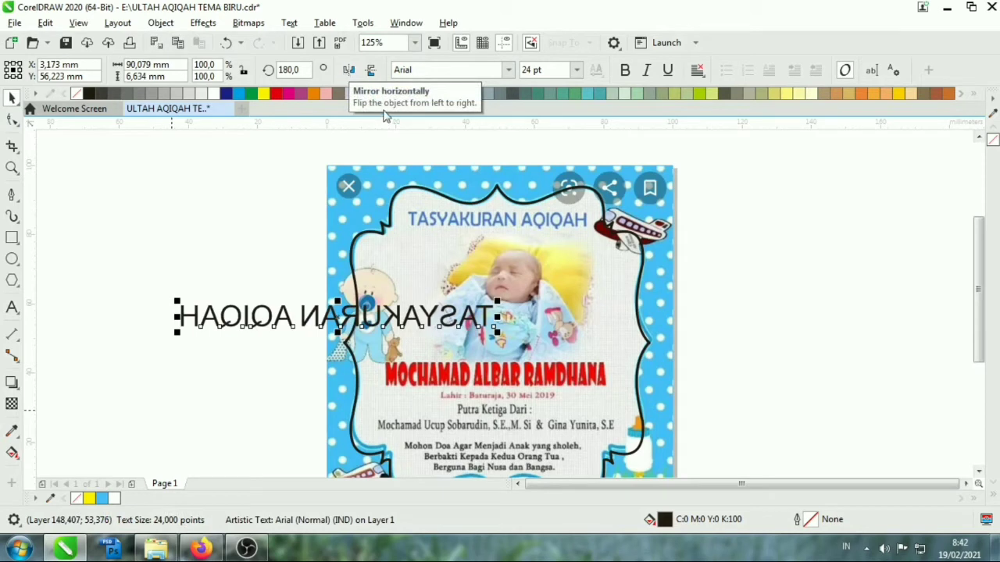
left_click(416, 70)
type("CO")
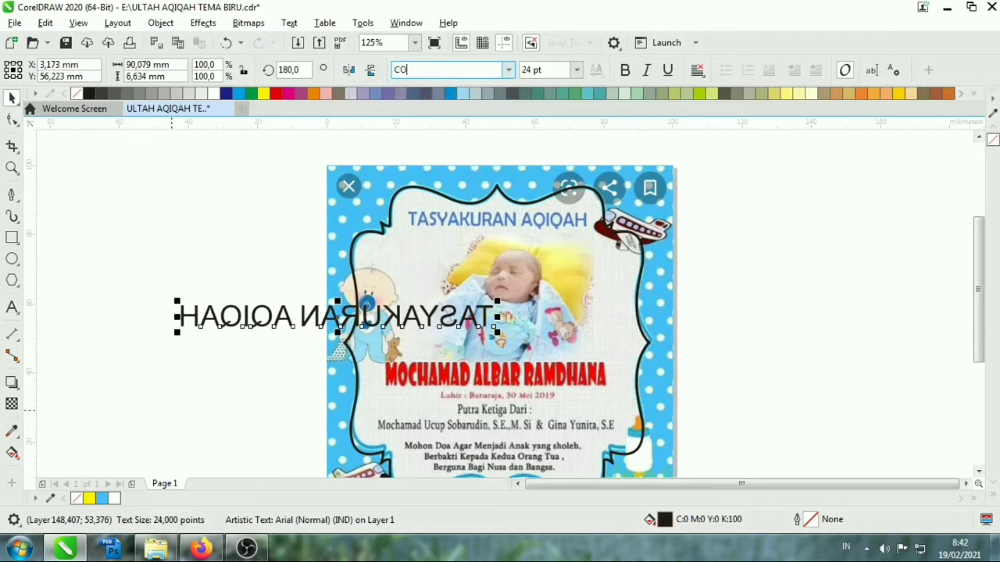
type("oper Black")
key("Return")
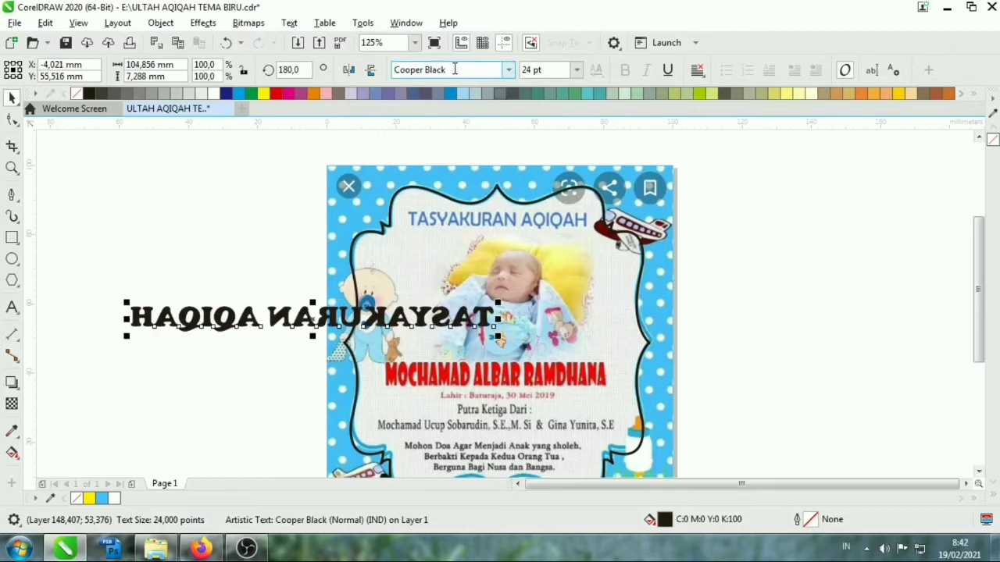
left_click(350, 70)
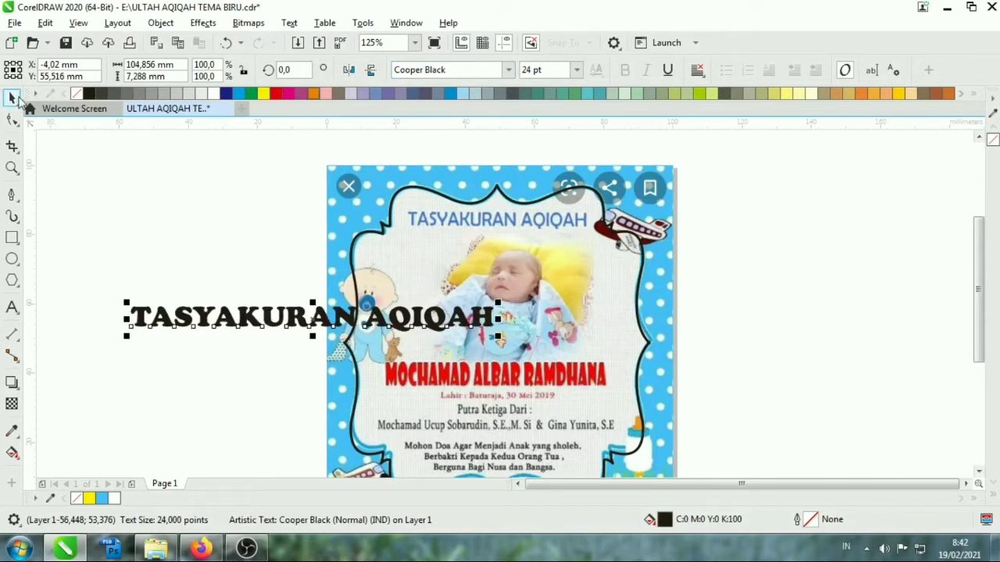
Place the title over the card's top heading, narrowed to fit the frame.
left_click_drag(298, 319, 492, 221)
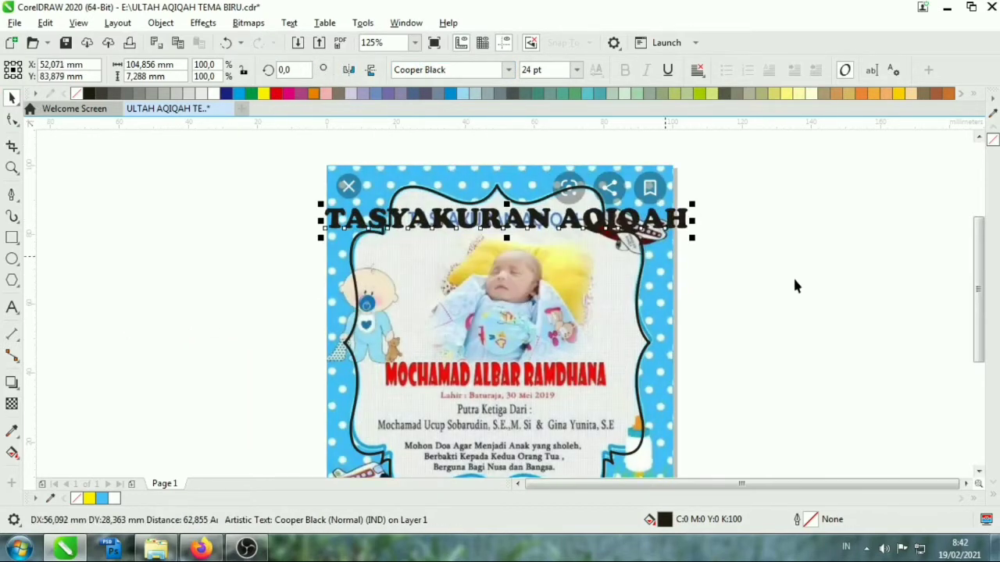
left_click_drag(693, 220, 605, 220)
key("Escape")
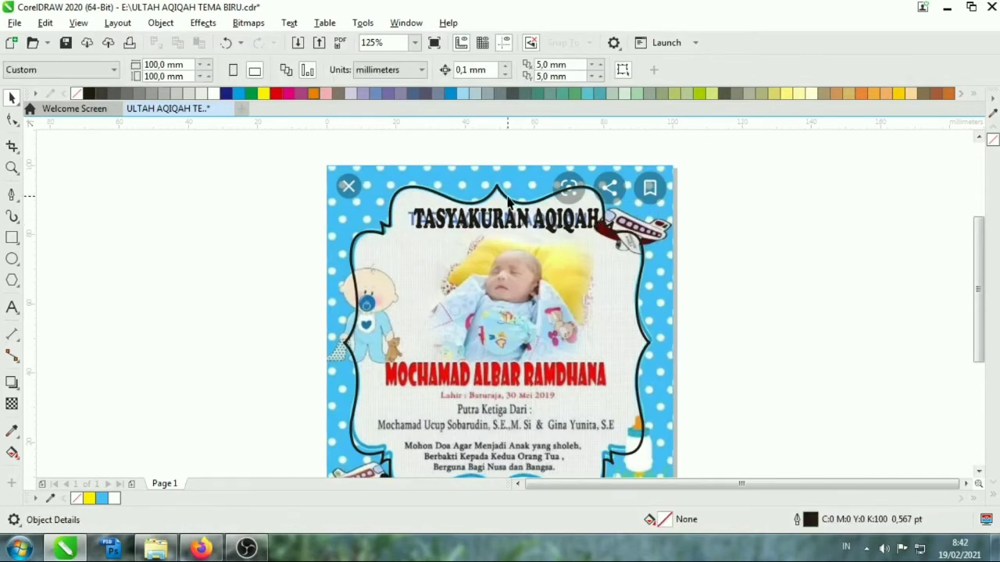
scroll(519, 199, "up", 2)
left_click(515, 248)
left_click_drag(515, 249, 499, 253)
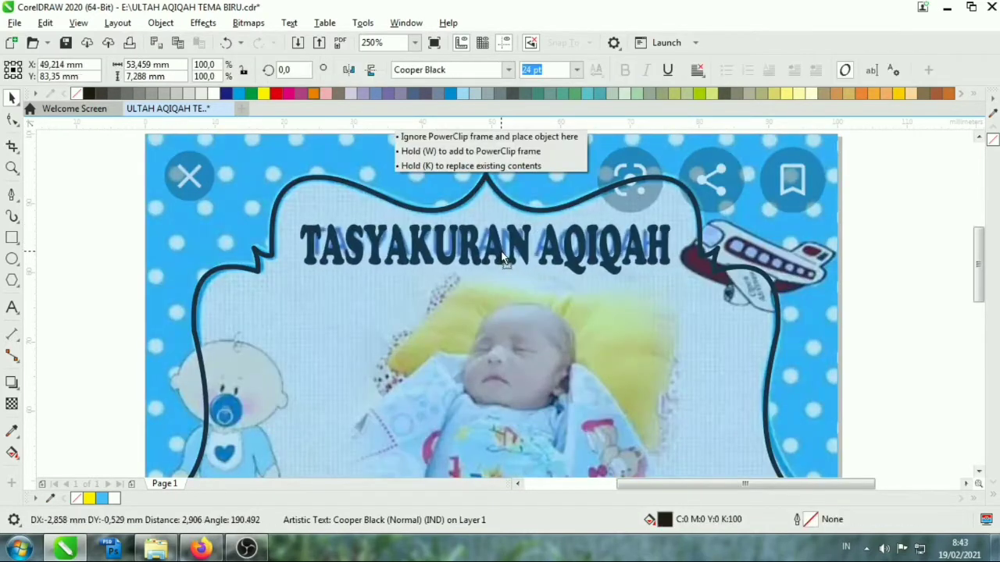
key("Escape")
left_click(515, 248)
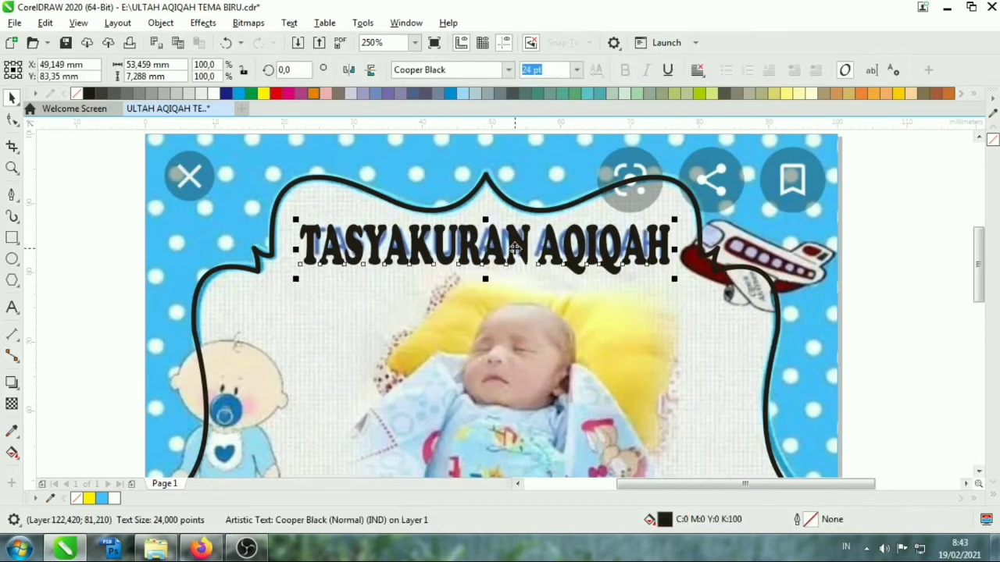
left_click_drag(500, 234, 501, 234)
Place a copy of the title below the red name, then switch to the WhatsApp chat.
scroll(484, 230, "down", 3)
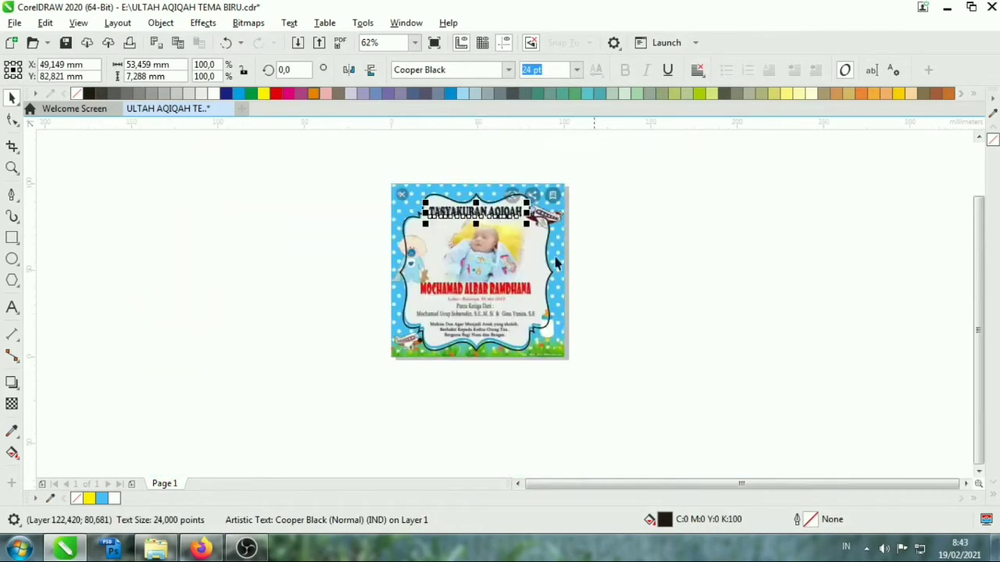
scroll(464, 221, "down", 1)
key("Escape")
scroll(464, 221, "up", 2)
left_click_drag(421, 182, 441, 357)
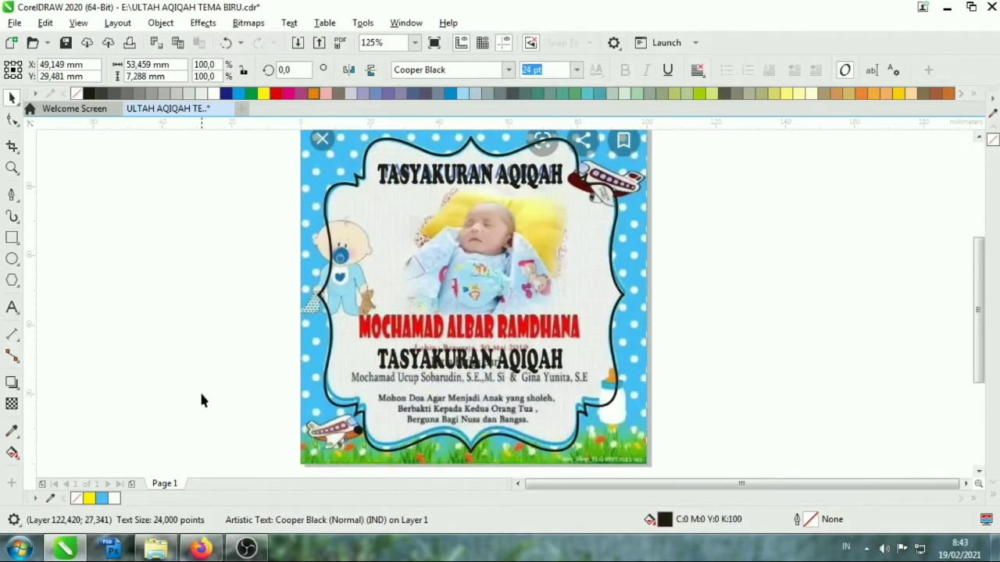
left_click(199, 390)
left_click(203, 549)
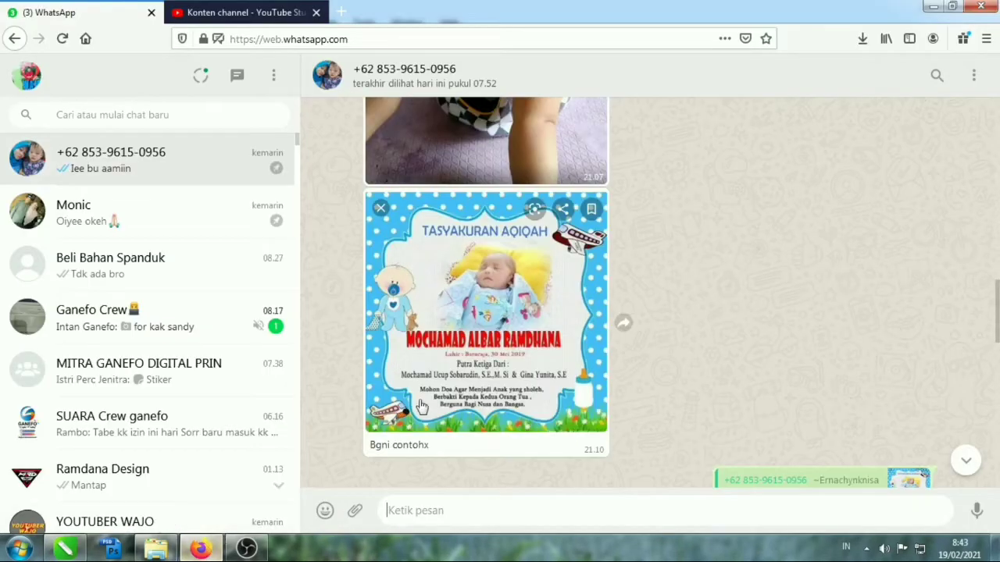
Select the baby's full name in the client's WhatsApp message, then return to CorelDRAW.
scroll(441, 364, "up", 5)
scroll(442, 364, "up", 2)
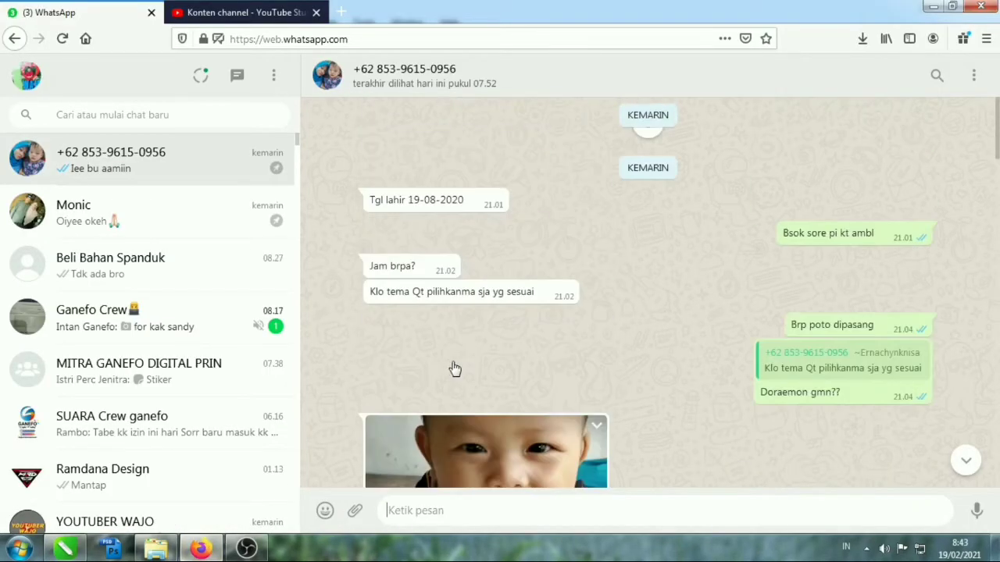
scroll(453, 367, "up", 2)
scroll(449, 258, "up", 2)
scroll(440, 263, "up", 2)
mouse_move(441, 232)
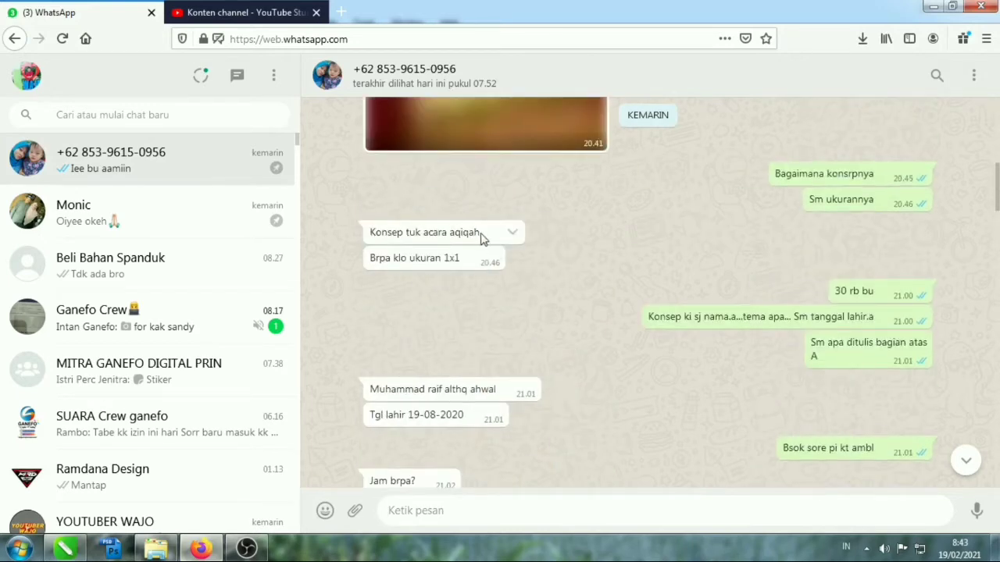
left_click_drag(497, 389, 356, 386)
key("ctrl+c")
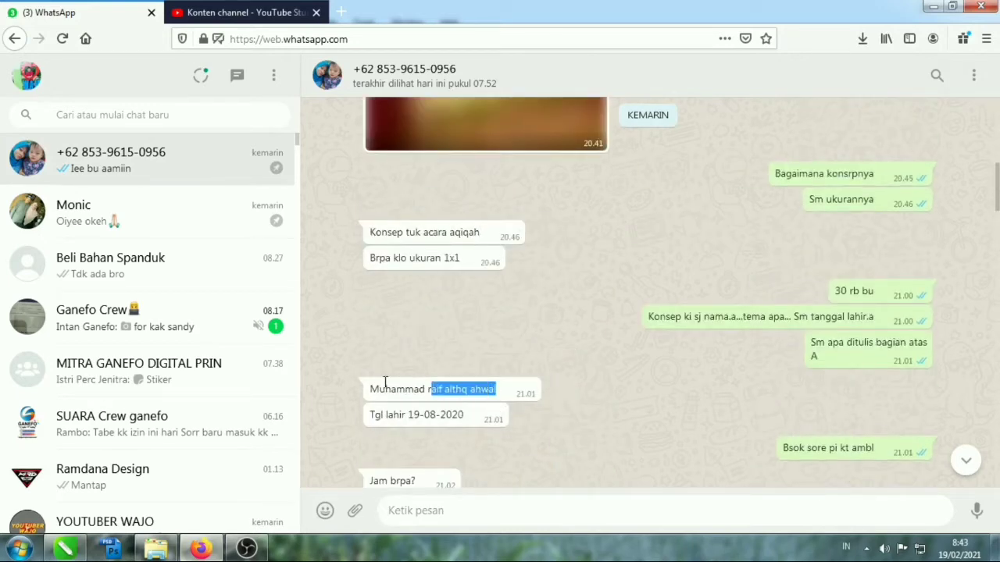
key("alt+Tab")
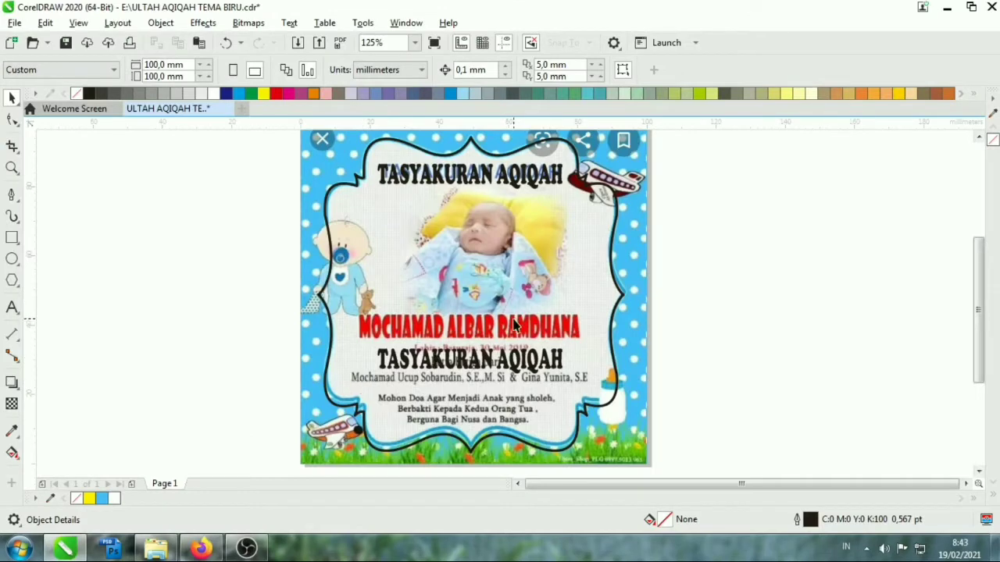
Replace the lower TASYAKURAN AQIQAH copy with the pasted baby's name in UPPERCASE.
key("F8")
left_click(458, 352)
key("ctrl+a")
scroll(455, 353, "up", 1)
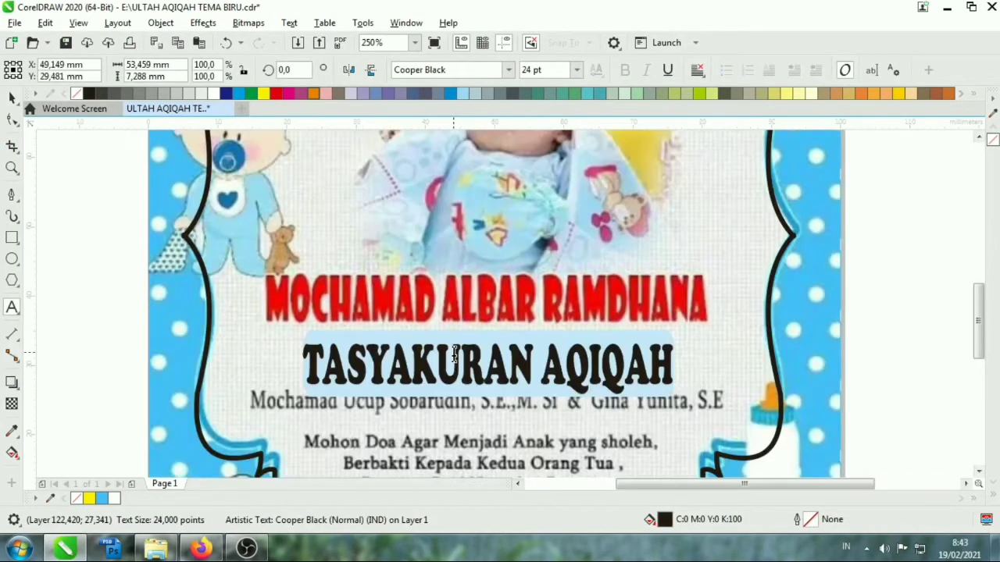
key("ctrl+v")
key("ctrl+a")
key("shift+F3")
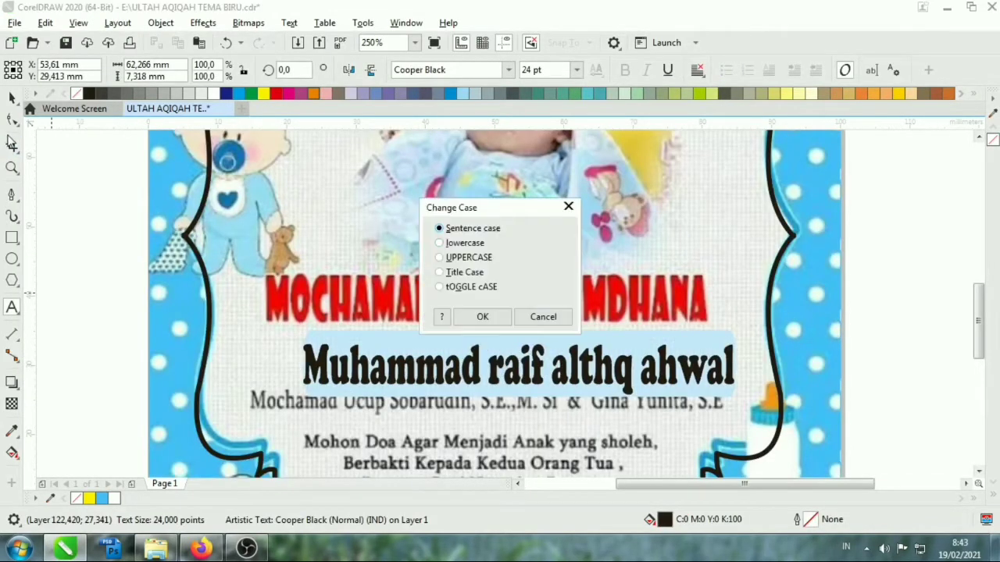
left_click(482, 317)
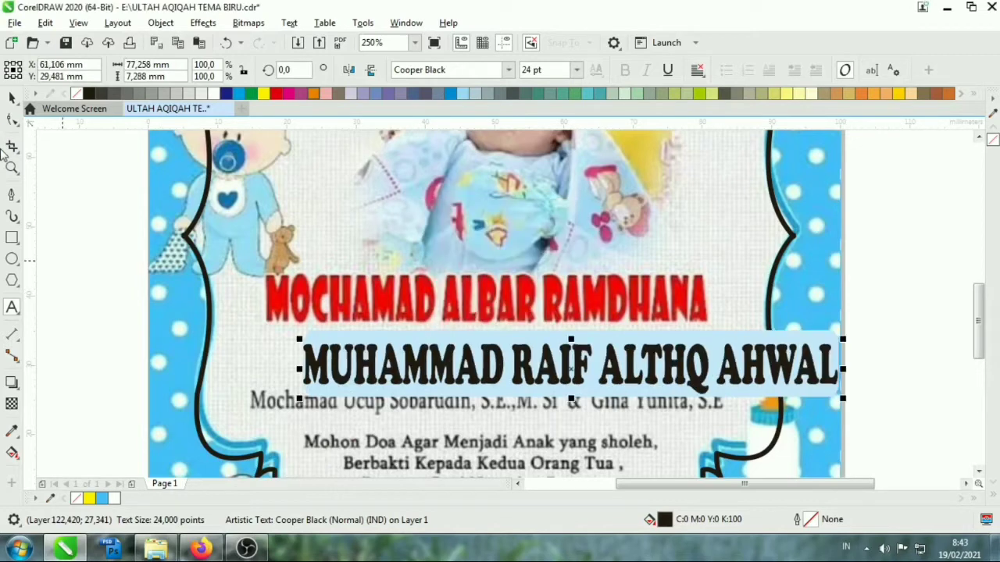
key("ctrl+space")
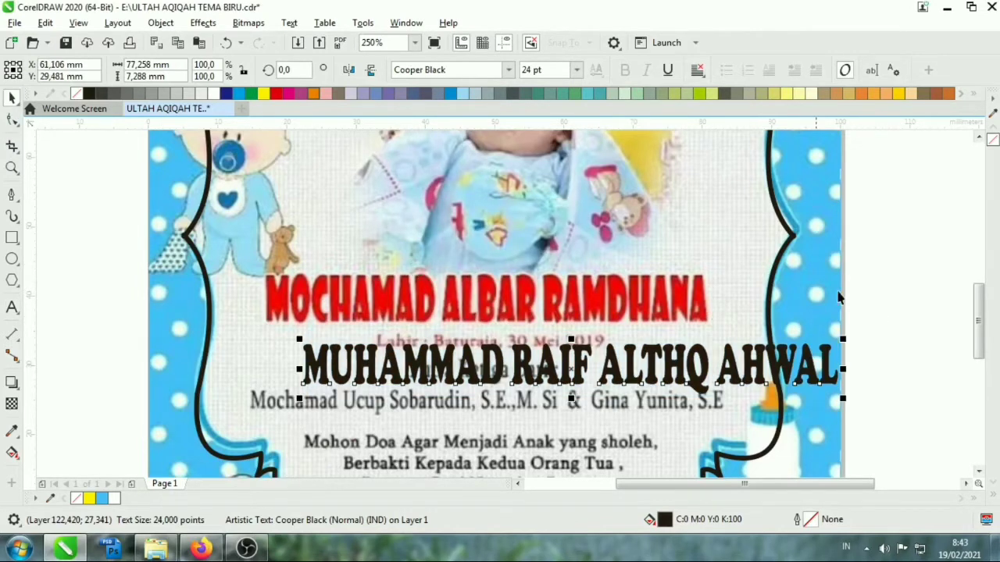
Move the name up over the old red name and narrow it to fit.
left_click(904, 265)
left_click(422, 369)
mouse_move(422, 368)
left_mouse_down()
mouse_move(424, 316)
mouse_move(758, 297)
mouse_move(719, 301)
left_mouse_up()
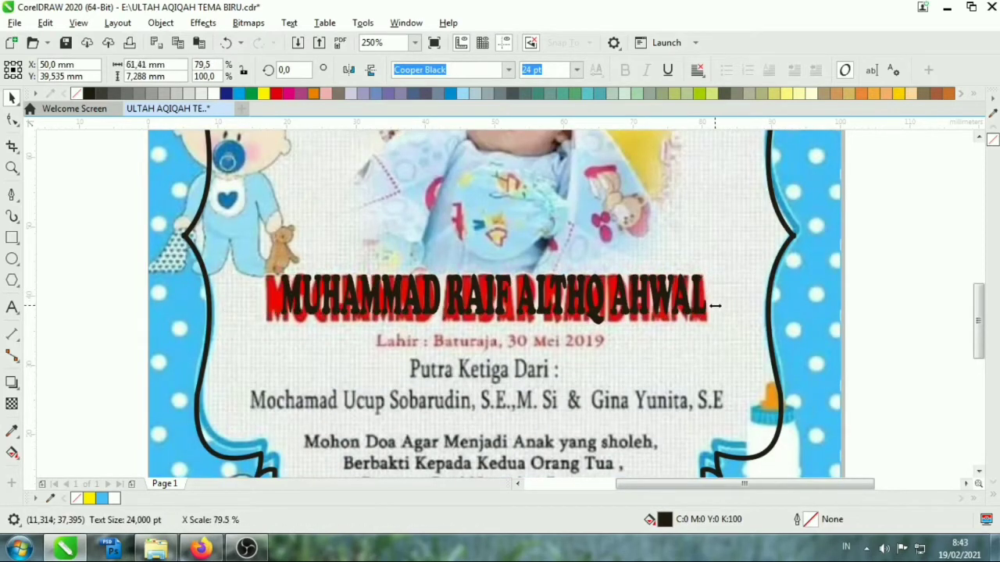
left_click_drag(359, 312, 357, 419)
Start a new text line lower on the card reading 'Lahir'.
double_click(355, 420)
key("ctrl+a")
key("Delete")
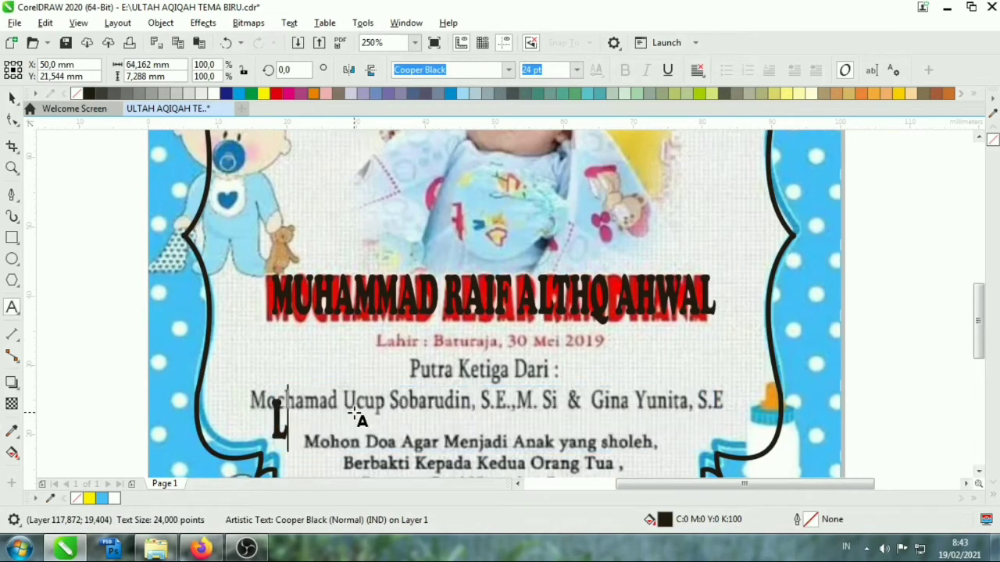
type("Lahir,")
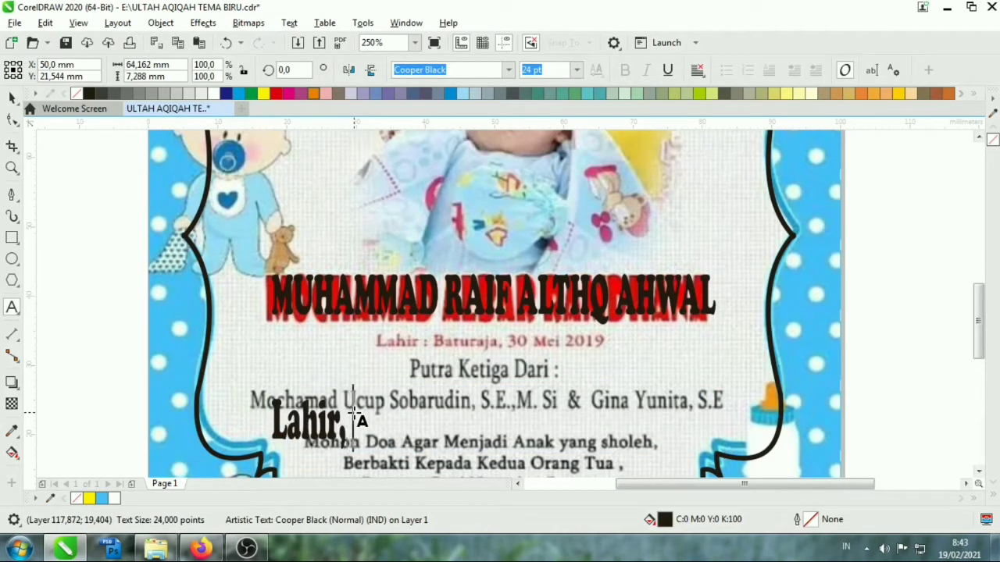
key("alt+Tab")
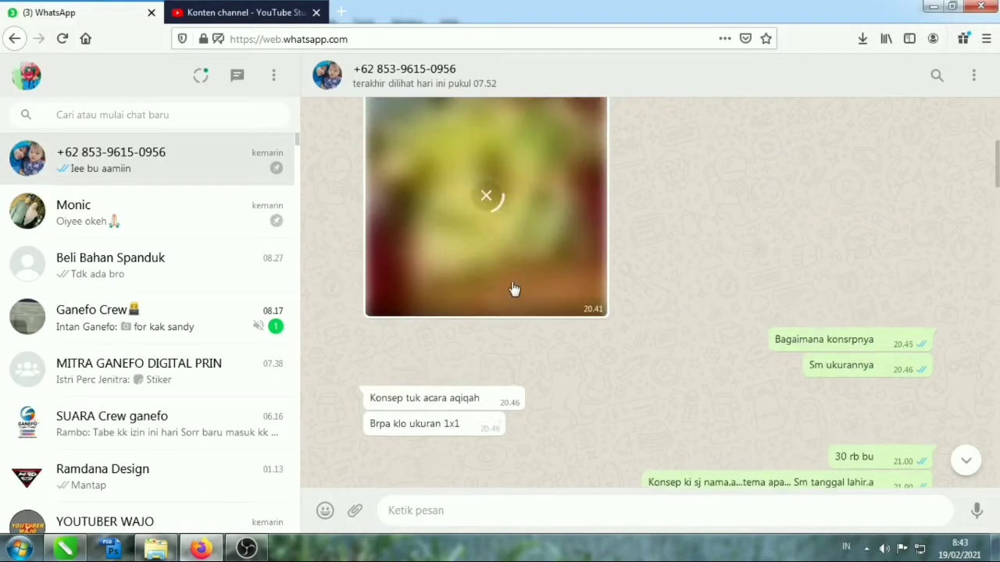
scroll(495, 310, "down", 3)
left_click_drag(469, 333, 428, 338)
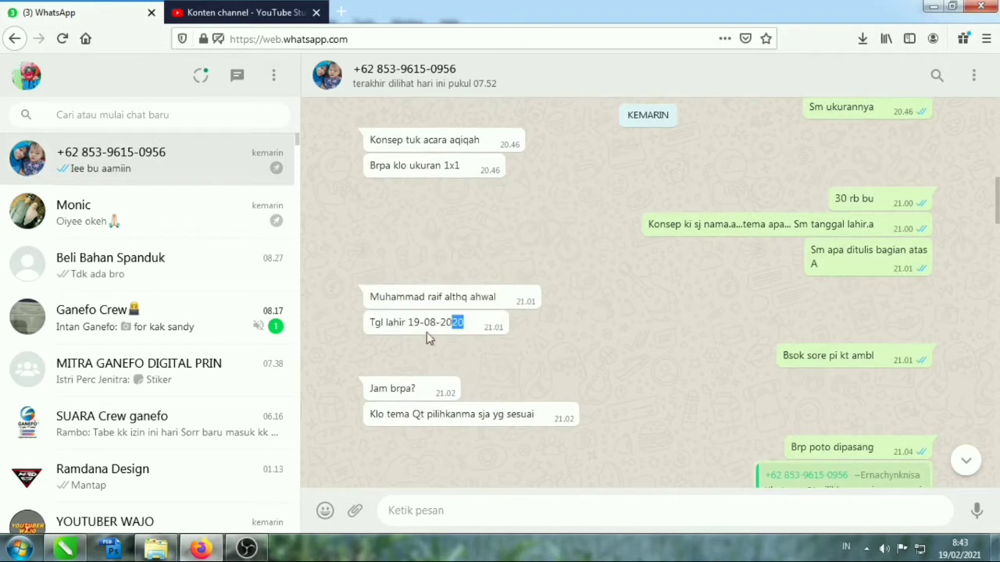
left_click(412, 337)
mouse_move(436, 324)
key("alt")
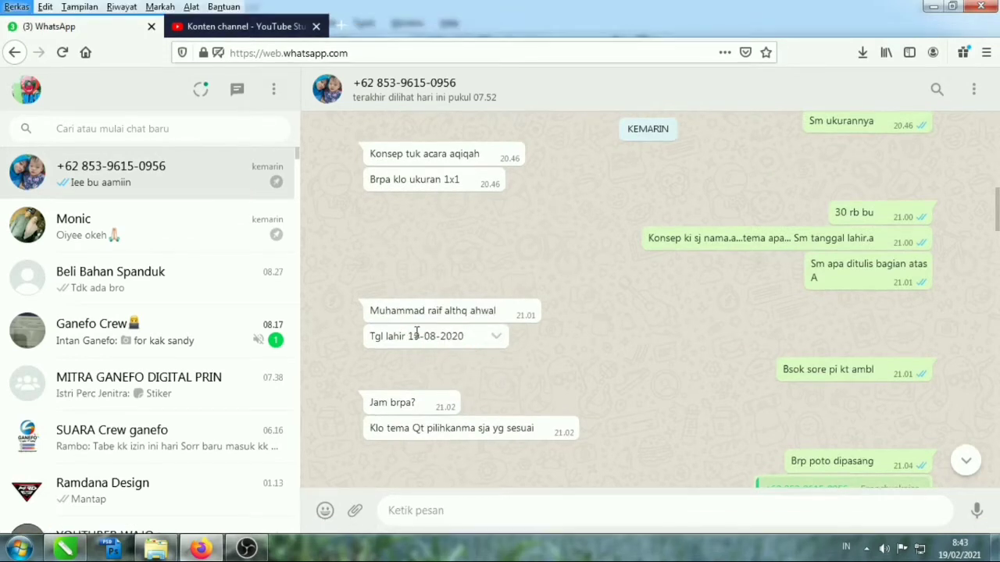
key("alt")
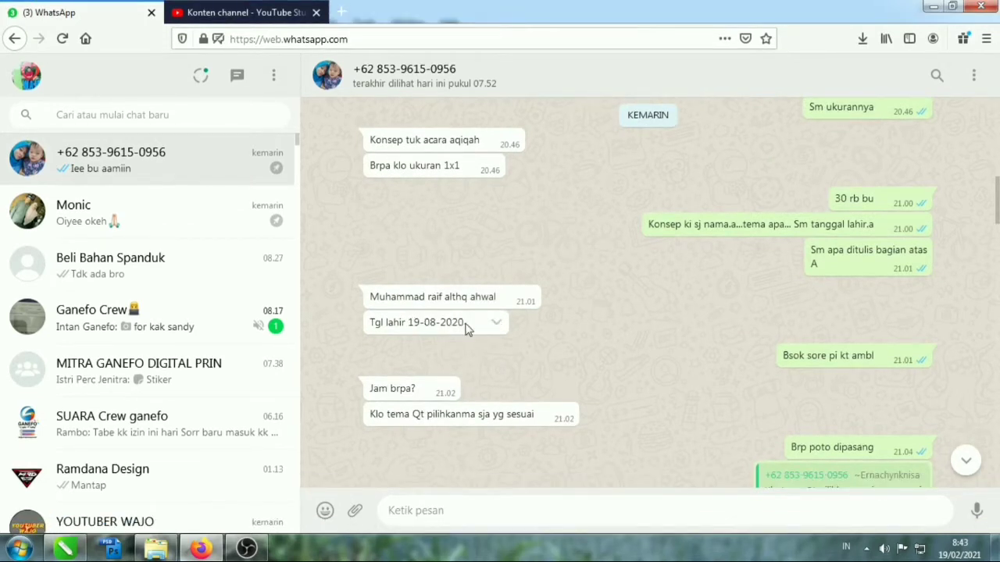
left_click_drag(466, 324, 413, 326)
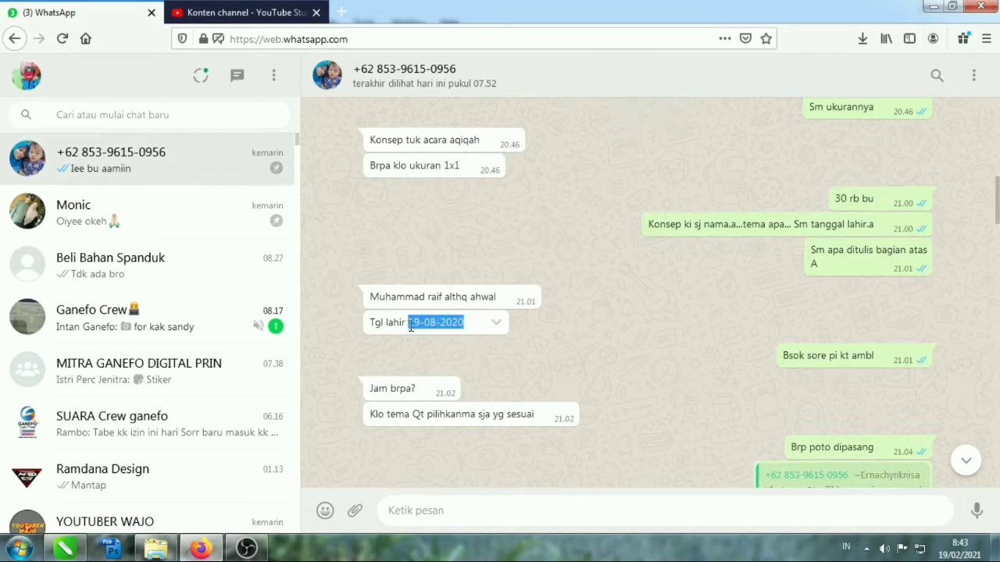
key("alt+Tab")
left_click_drag(270, 422, 365, 427)
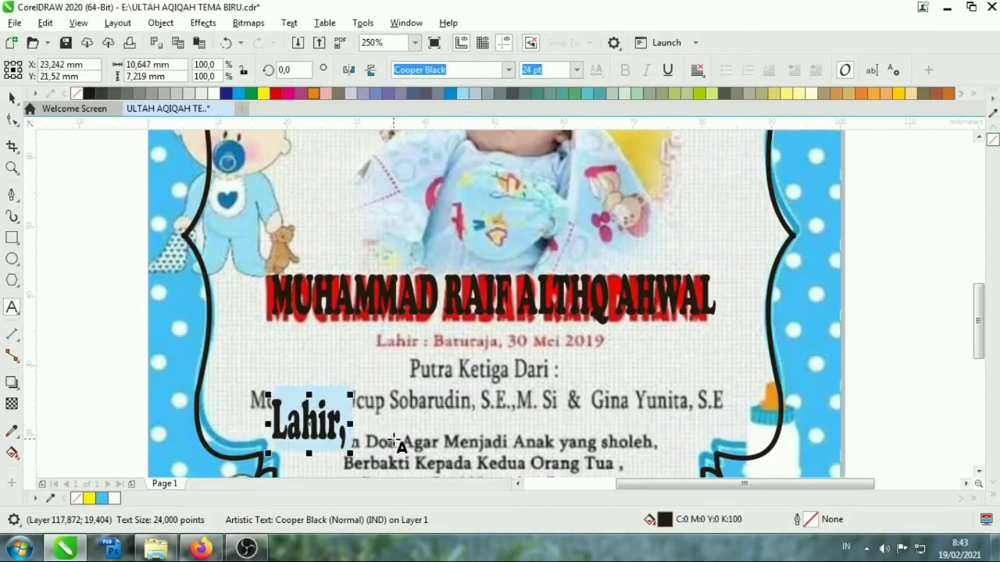
Retype the new line as 'Tanggal Lahir : 19 - 08 - 2020' with spaced dashes.
type("Tan")
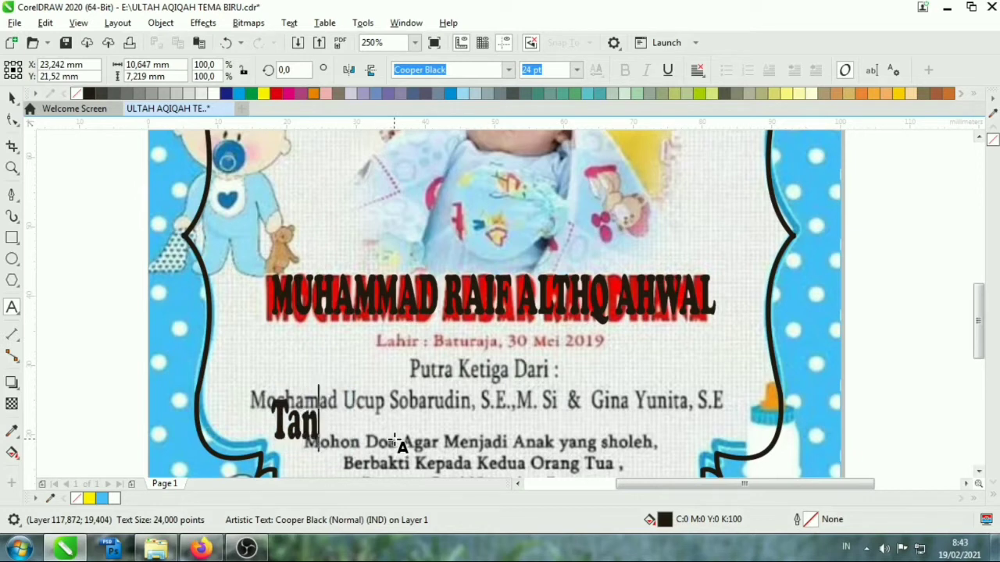
key("BackSpace")
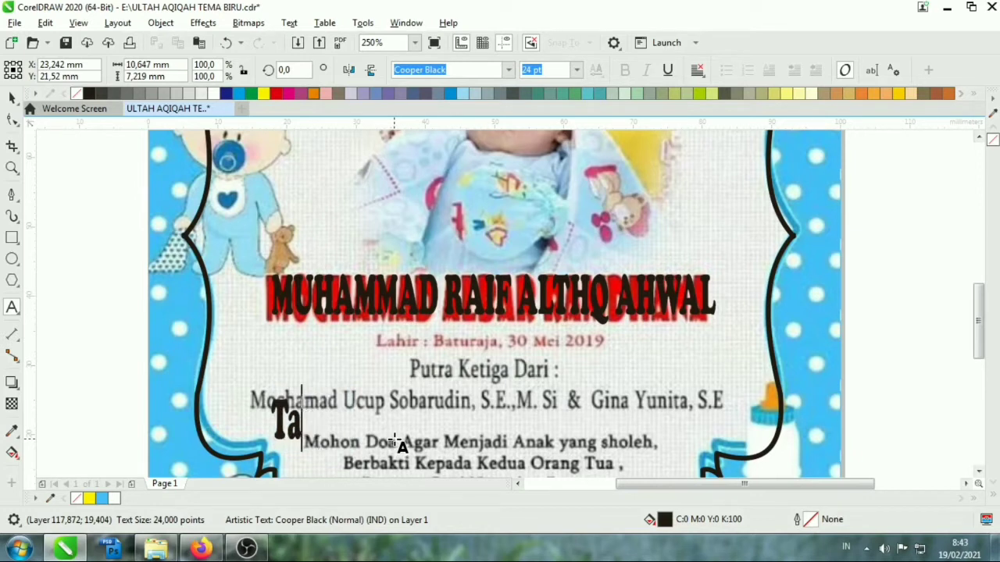
key("BackSpace")
key("BackSpace")
type("Ta")
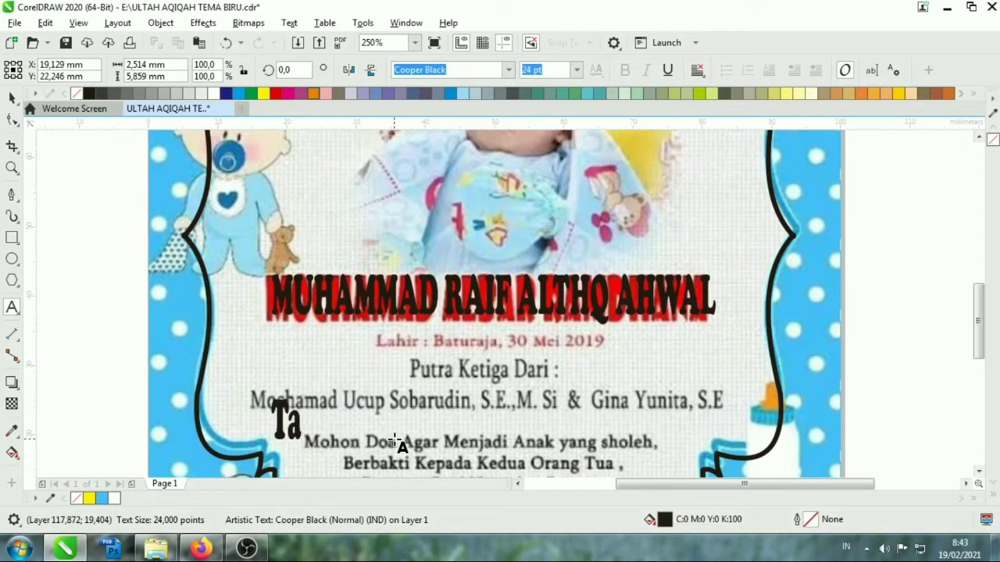
type("nggal Lah")
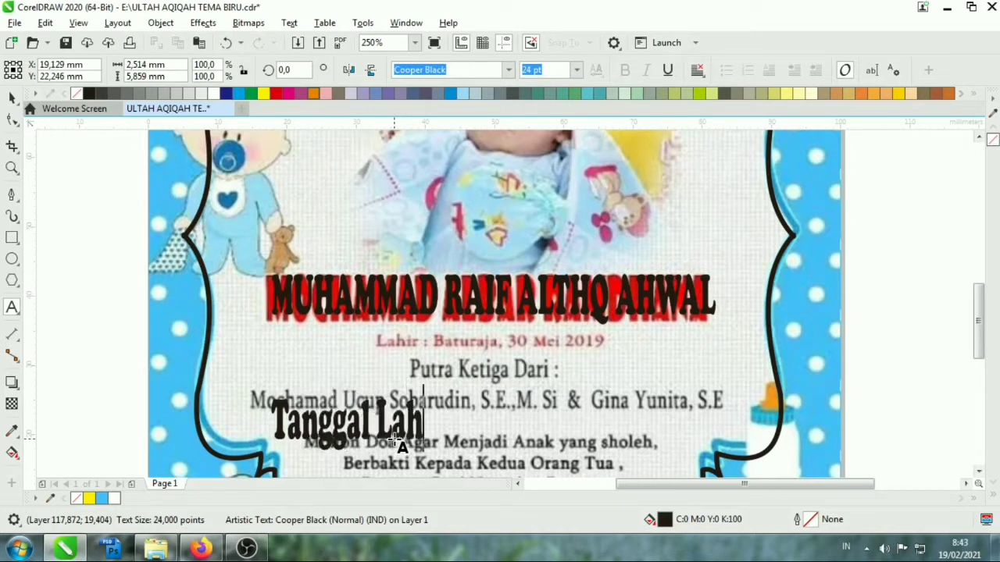
type("ir,")
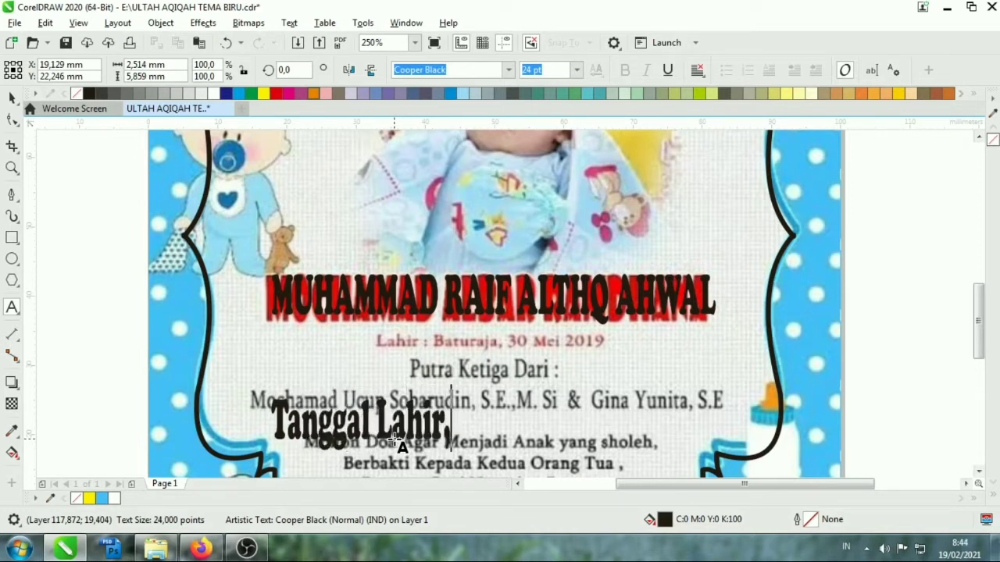
key("ctrl+a")
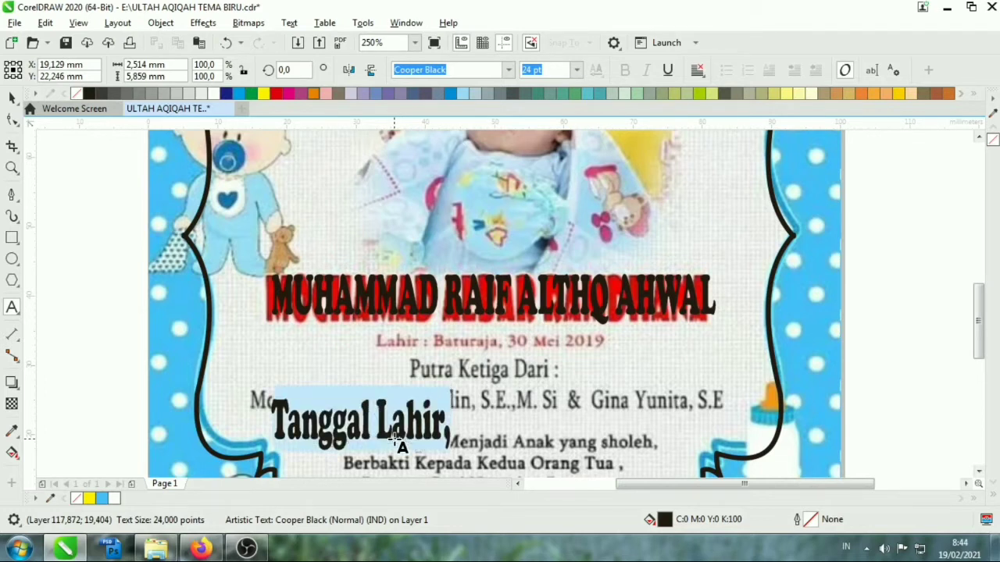
type("Tanggal")
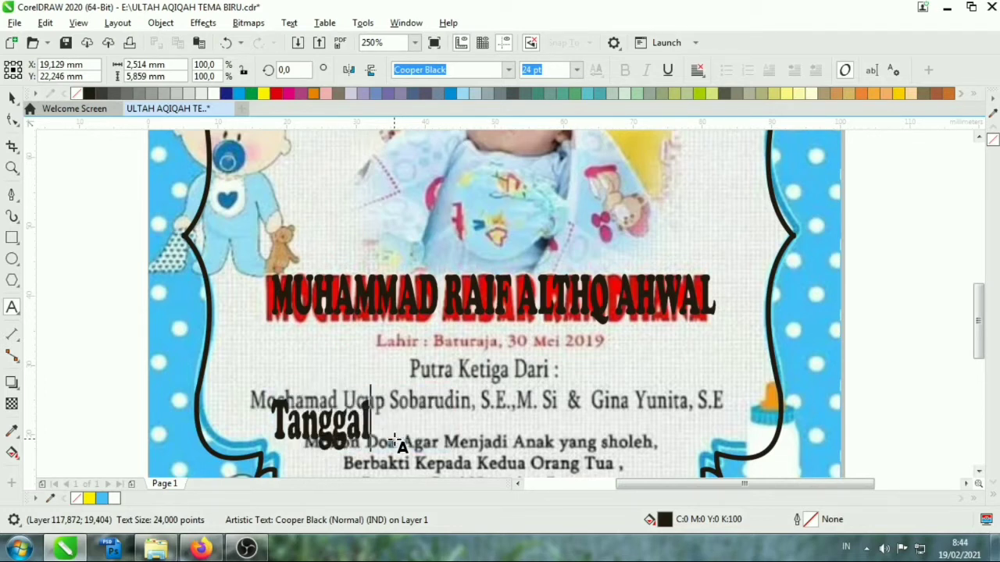
type(" Lahir :")
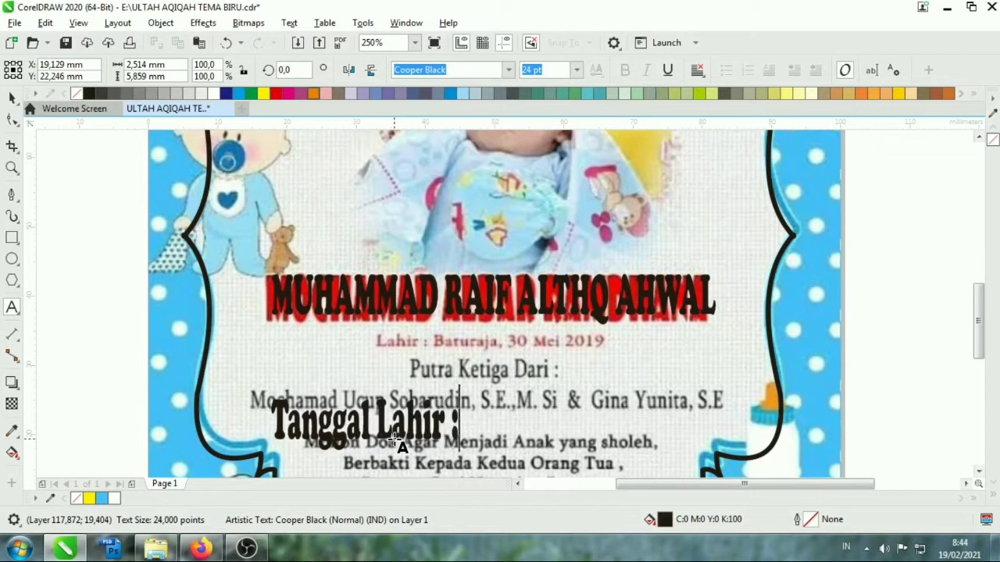
type(" 19-08-2020")
left_click(506, 425)
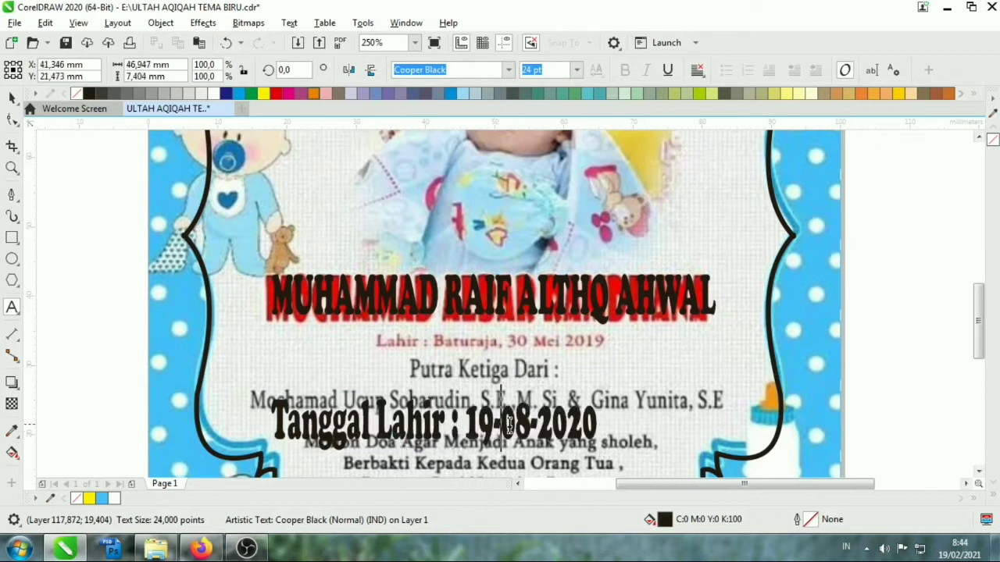
left_click(553, 426)
left_click(544, 426)
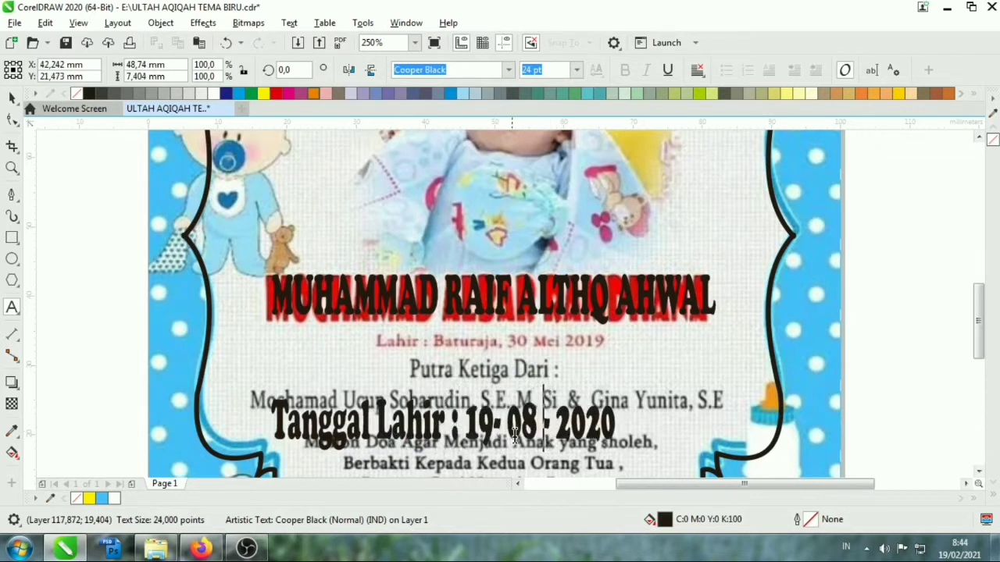
left_click(491, 422)
left_click(12, 98)
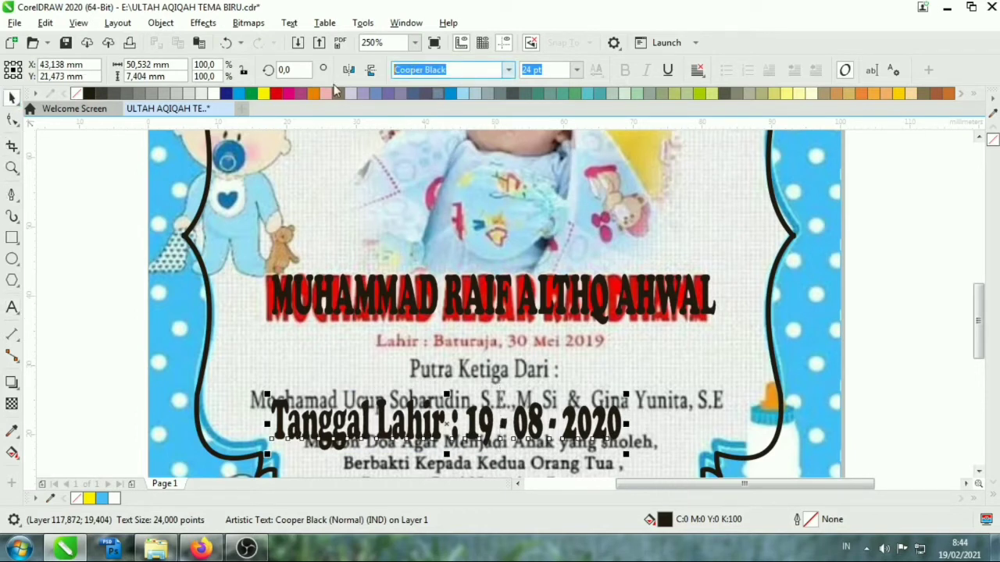
Set the date line in Tahoma, shrink it and move it under the baby's name.
type("t")
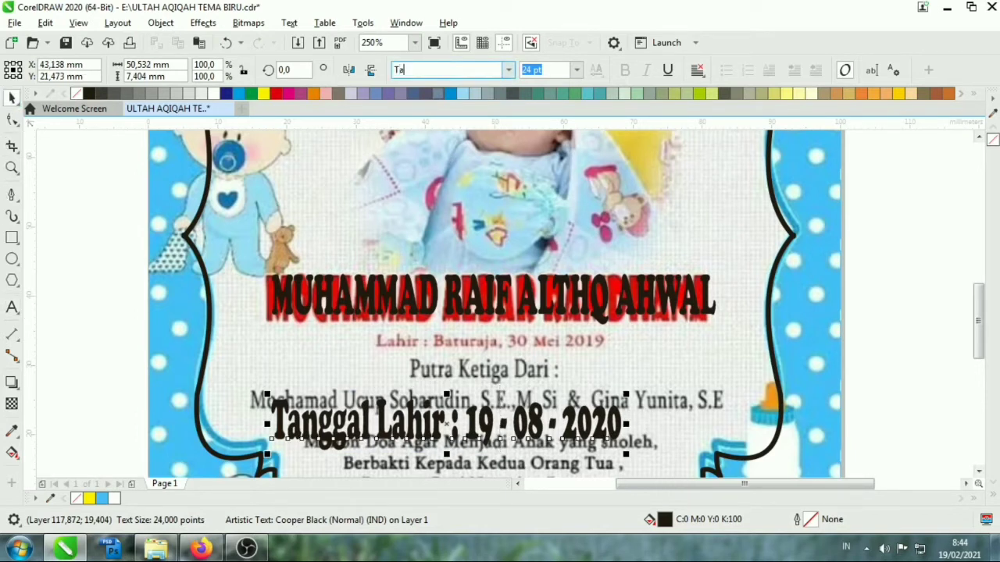
type("homa")
key("Return")
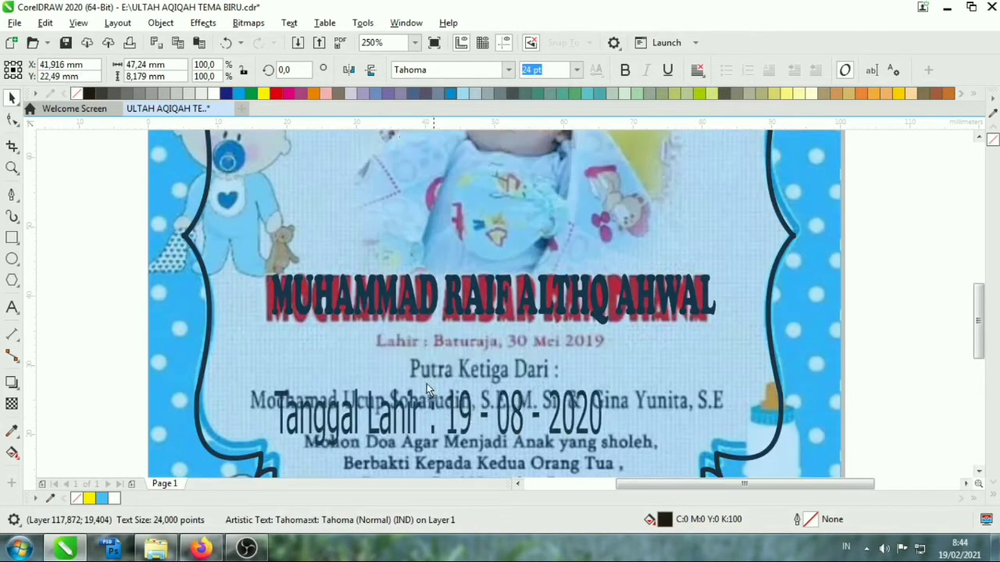
mouse_move(409, 421)
left_mouse_down()
mouse_move(451, 333)
mouse_move(478, 322)
left_mouse_up()
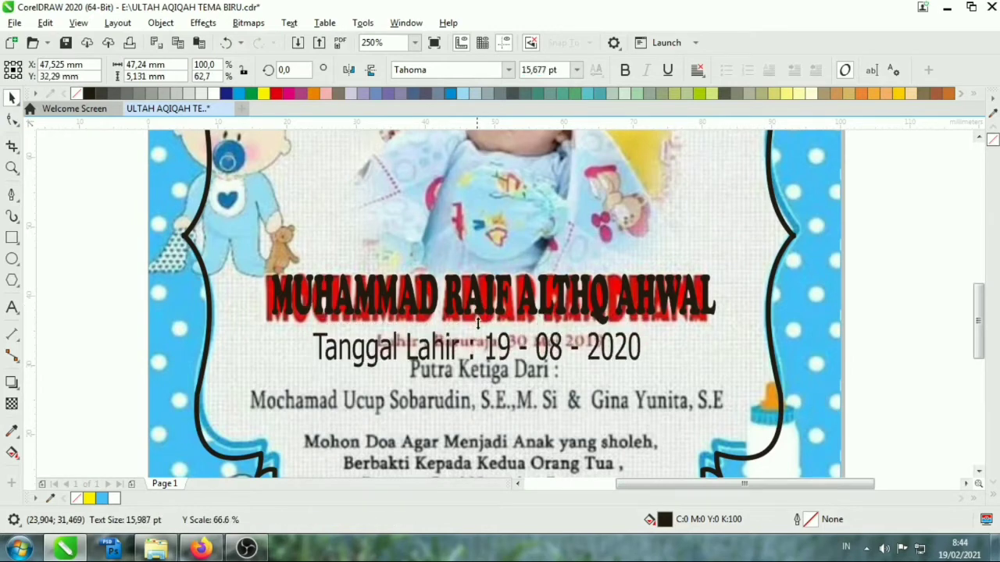
left_click_drag(642, 367, 598, 373)
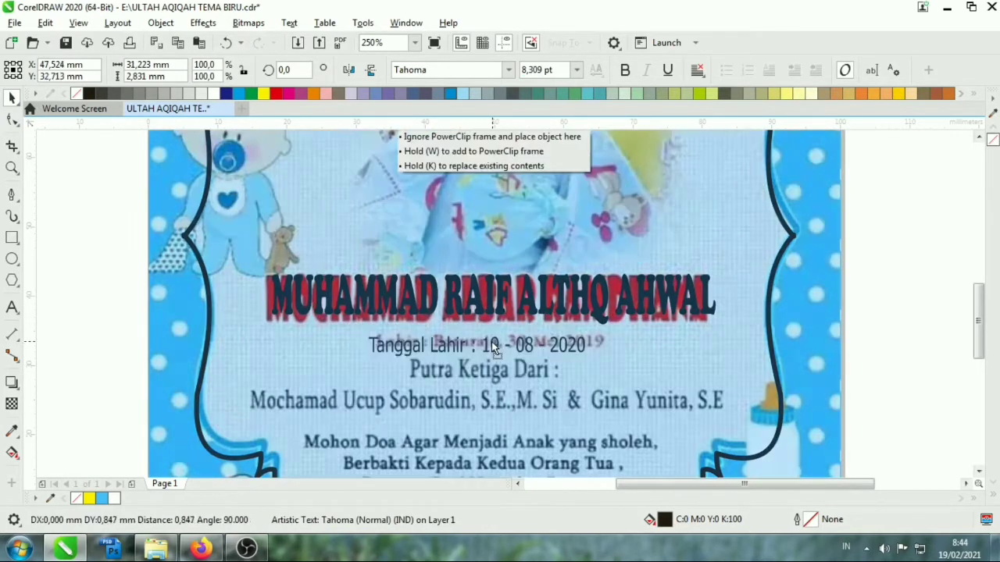
left_click_drag(491, 347, 491, 343)
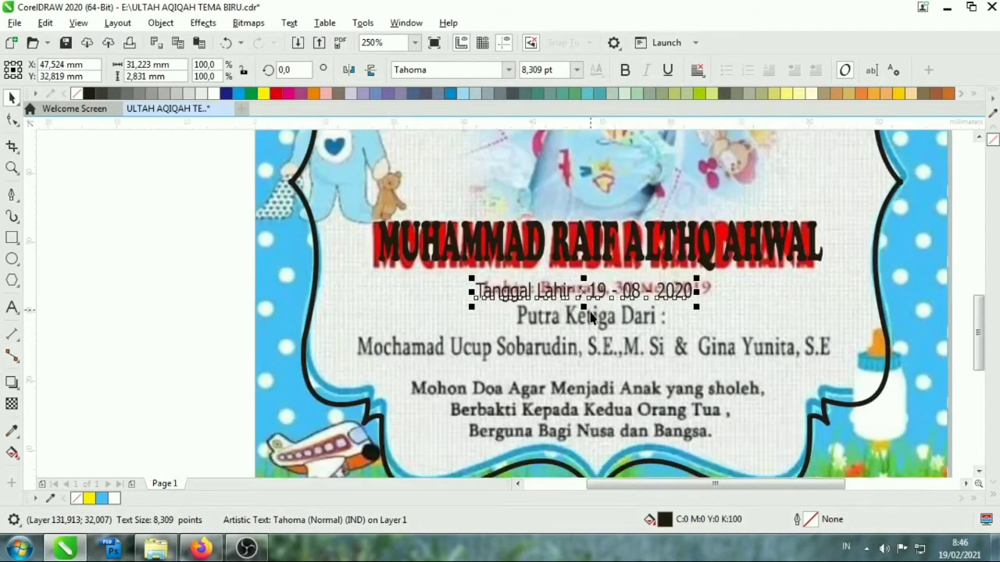
Make the date line bold and settle it just below the name.
scroll(546, 281, "up", 2)
left_click_drag(547, 274, 550, 341)
scroll(550, 342, "down", 2)
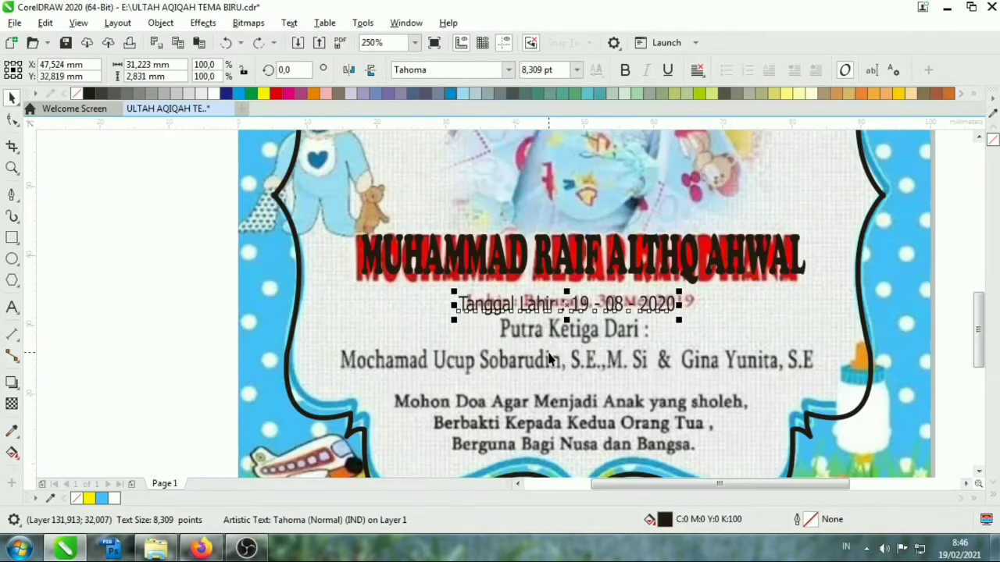
scroll(547, 281, "up", 2)
key("ctrl+b")
left_click_drag(552, 273, 545, 278)
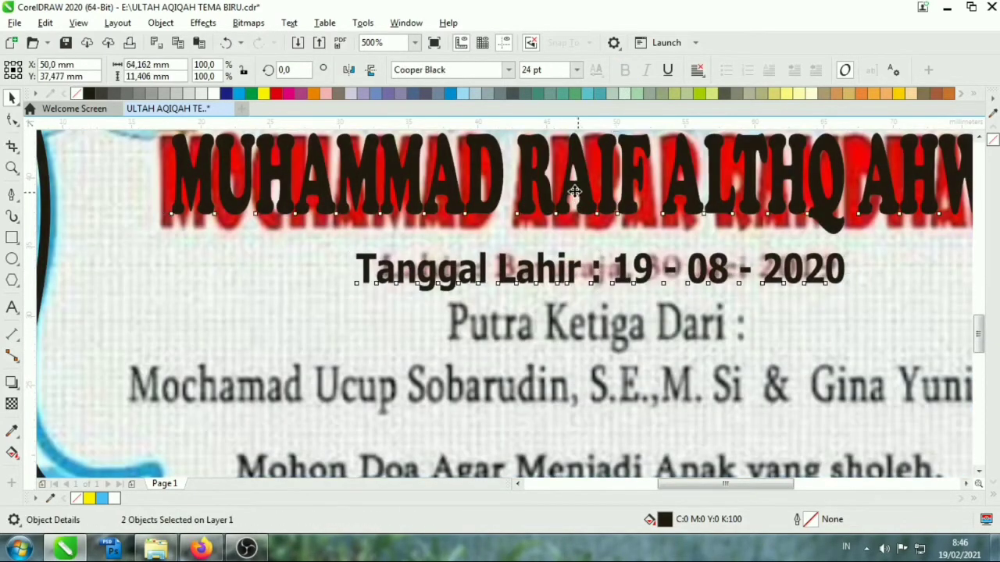
Drag a duplicate of the date line directly beneath it.
scroll(542, 233, "down", 3)
scroll(542, 233, "up", 2)
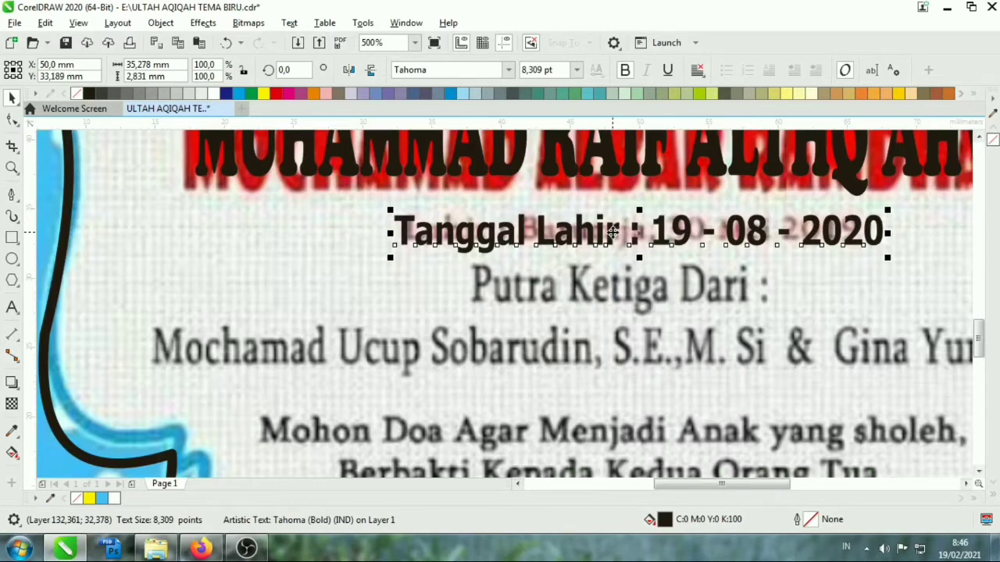
scroll(613, 232, "down", 2)
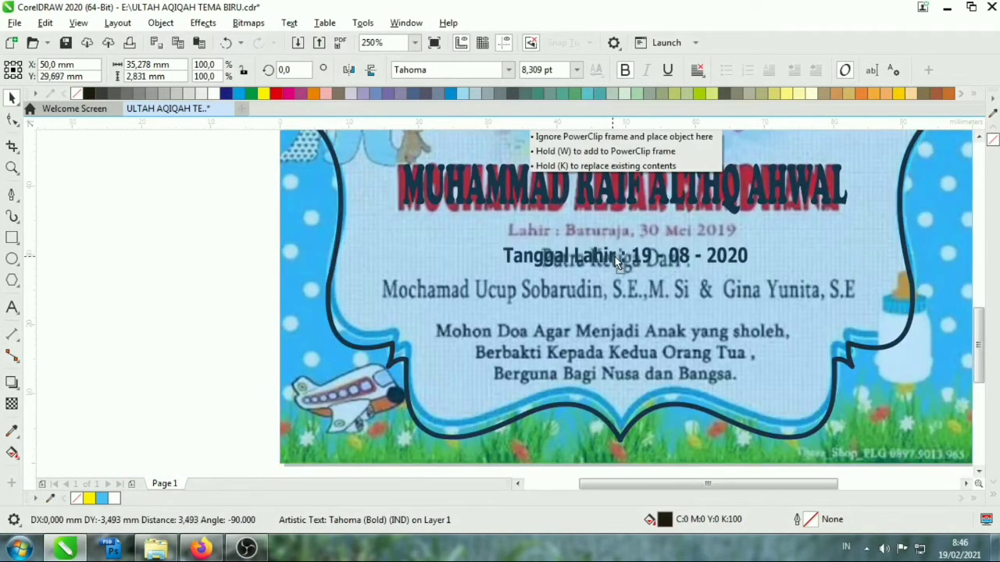
left_click_drag(613, 232, 609, 258)
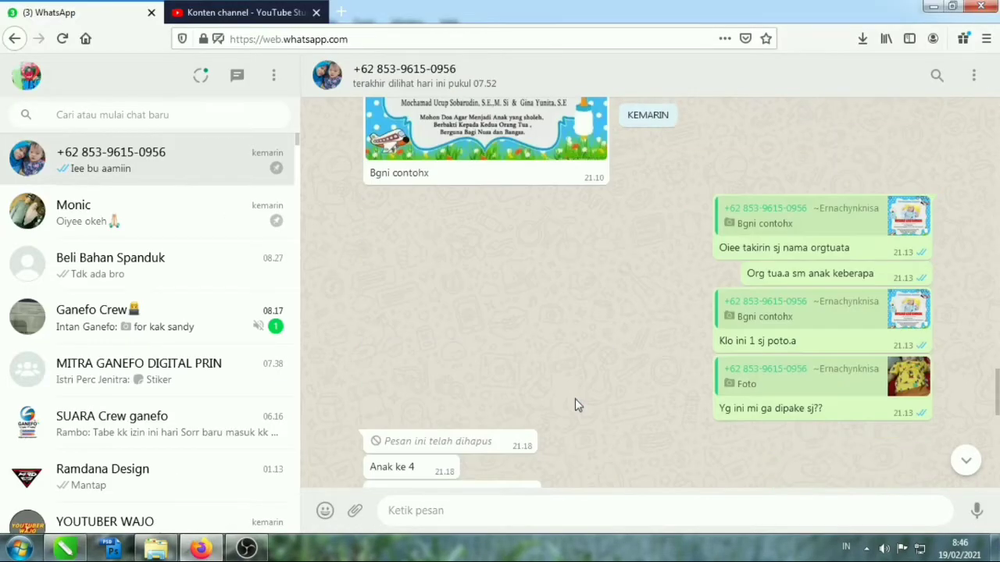
scroll(575, 405, "down", 5)
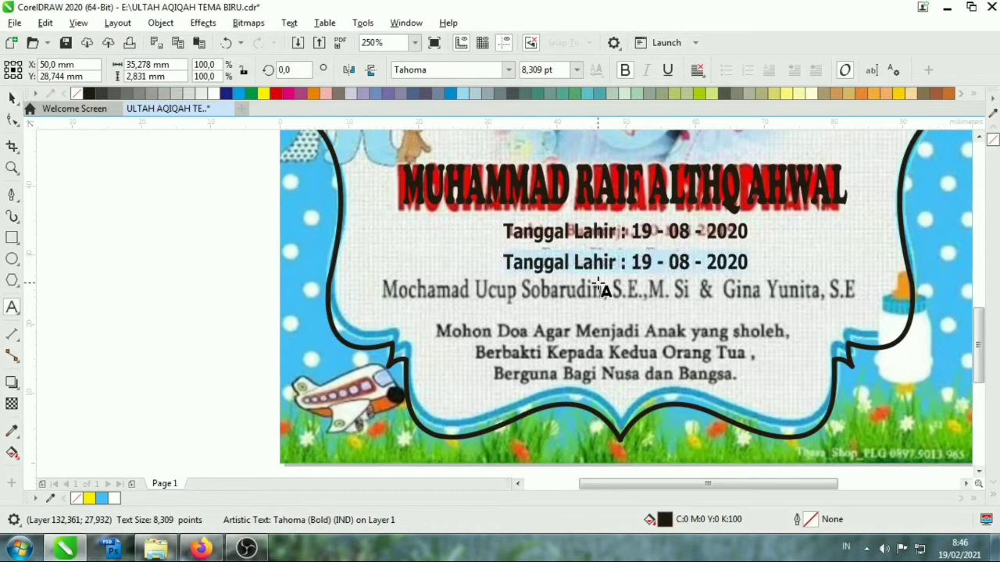
Retype the duplicate line as 'Anak Ke Empat dari :'.
type("Anak Ke emp")
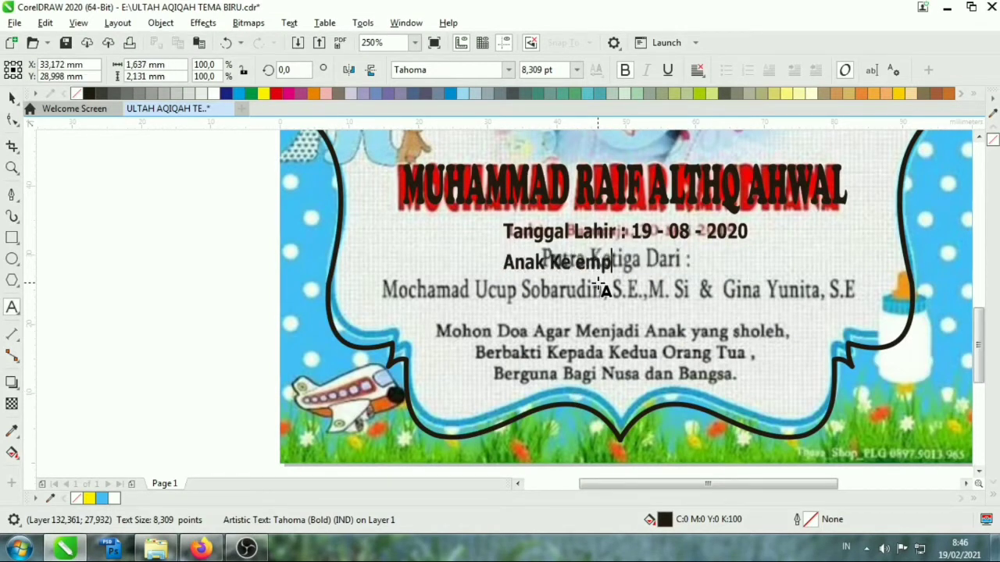
key("BackSpace")
key("BackSpace")
key("BackSpace")
type("Empat dari :")
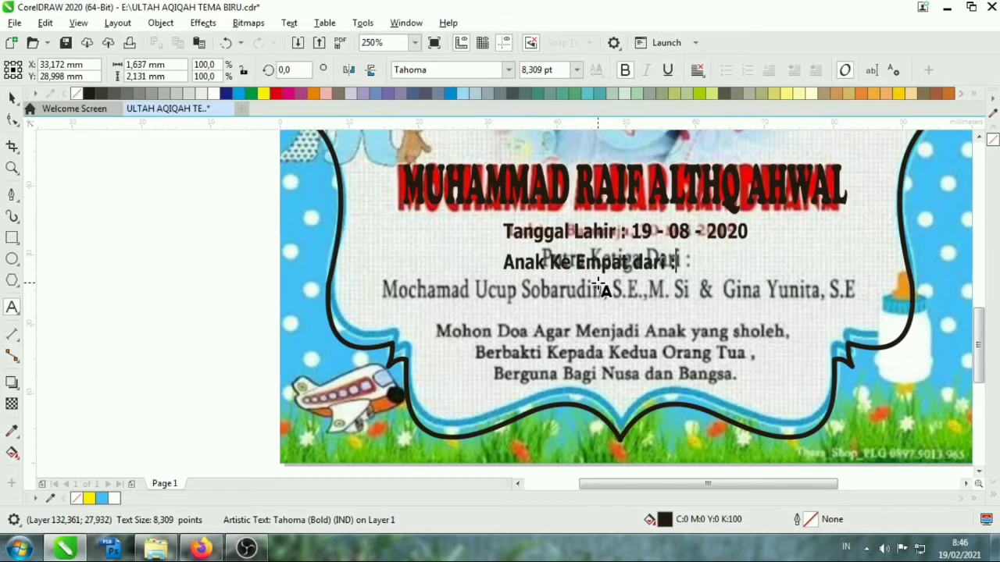
left_click(12, 97)
Copy the parents' names from the WhatsApp message and bring them into CorelDRAW.
key("alt+Tab")
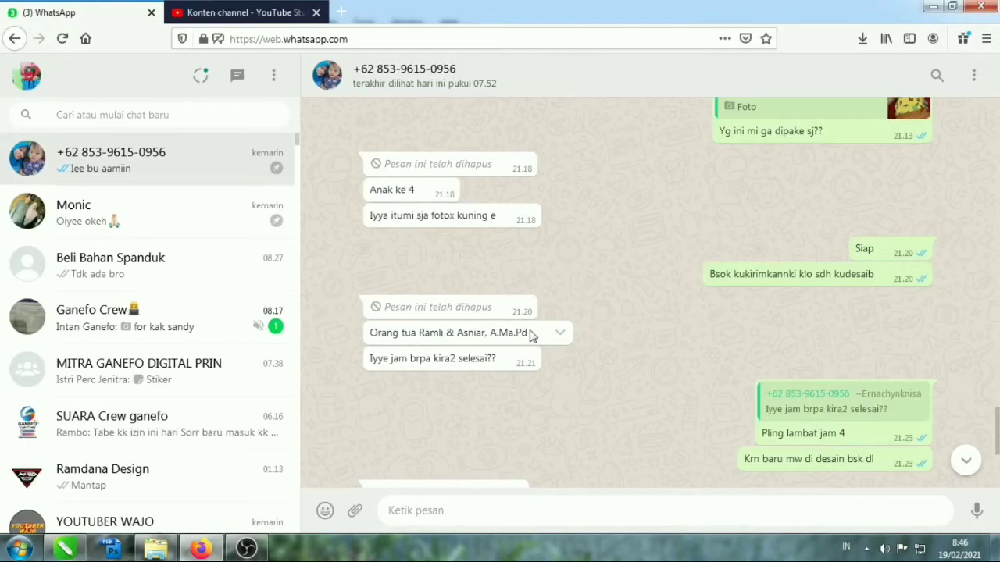
mouse_move(528, 334)
left_mouse_down()
mouse_move(420, 332)
mouse_move(539, 339)
left_mouse_up()
left_click(420, 332)
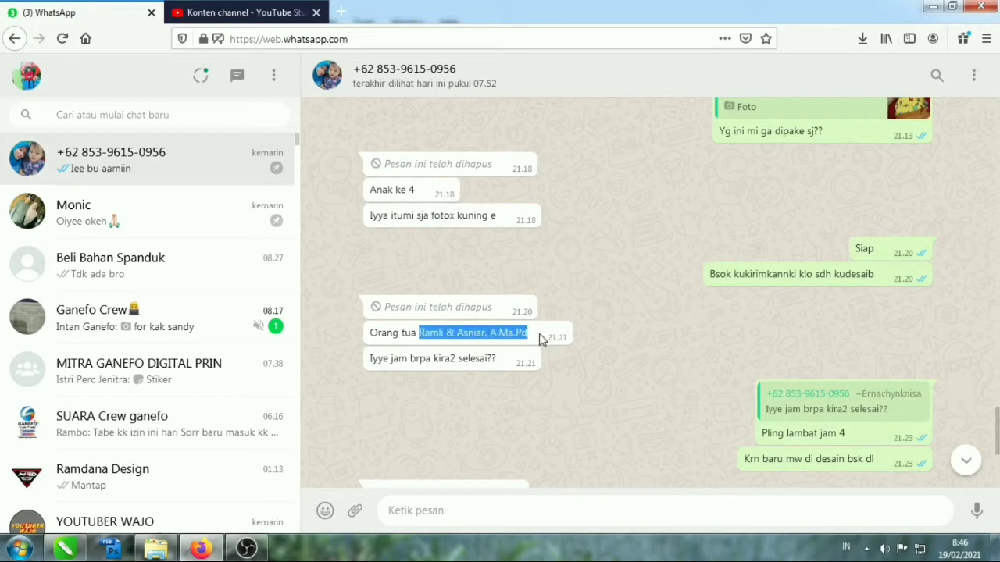
key("ctrl+c")
key("alt+Tab")
key("Return")
Place the enlarged parents' names over the old parents line and copy the date line below the prayer.
key("ctrl+v")
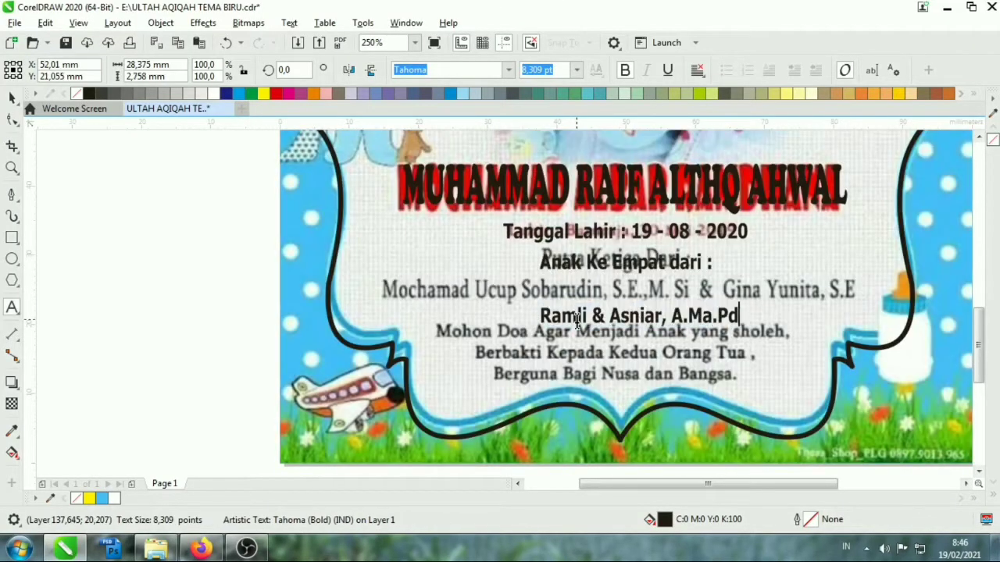
left_click(12, 97)
left_click_drag(639, 315, 639, 289)
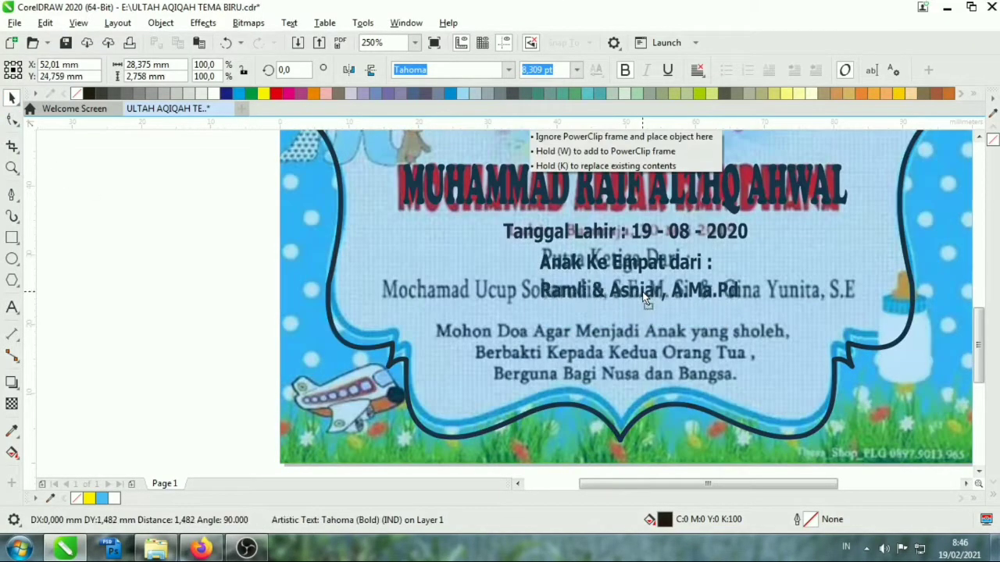
left_click_drag(742, 279, 776, 270)
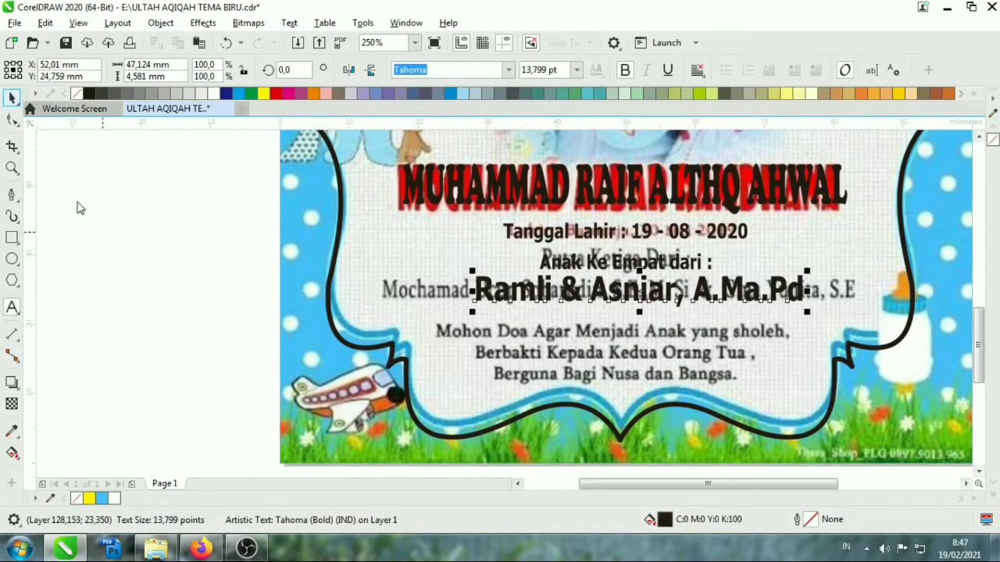
left_click(234, 259)
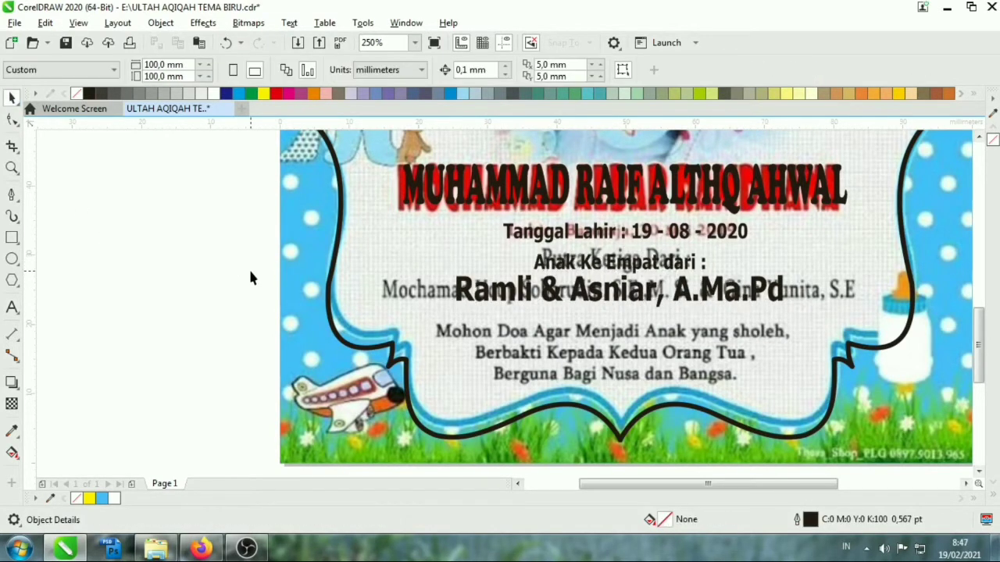
left_click_drag(552, 239, 552, 401)
Type the centred three-line prayer ending 'Berguna Bagi Nusa dan Bangsa.' into the copied line.
double_click(550, 396)
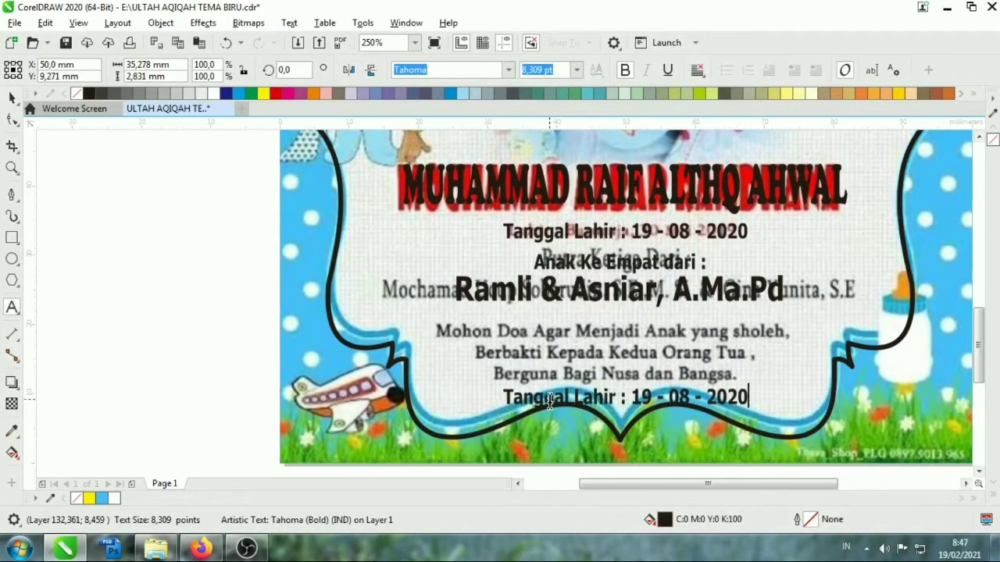
key("ctrl+a")
type("M")
type("a Ag")
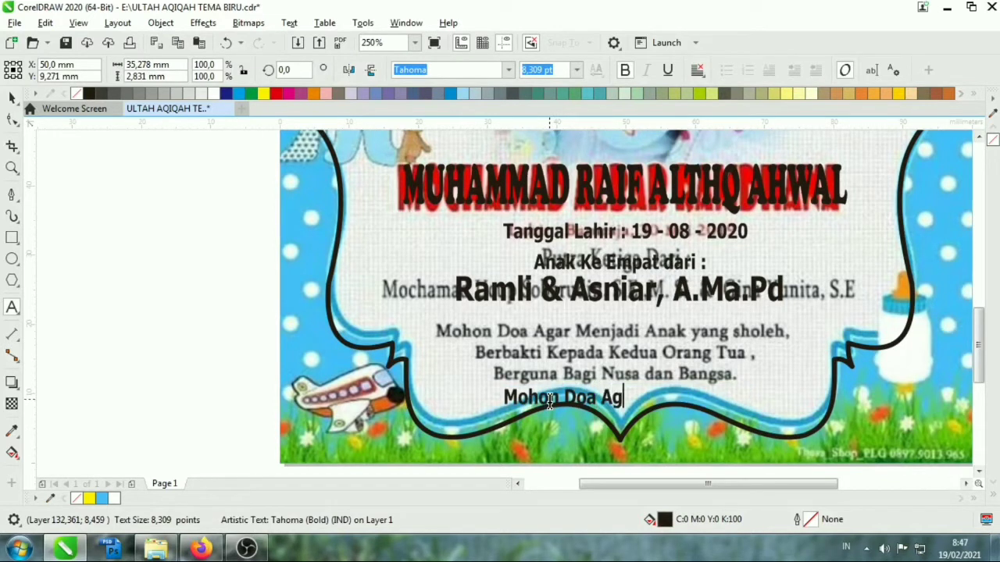
type("ar Menjadi Anak ")
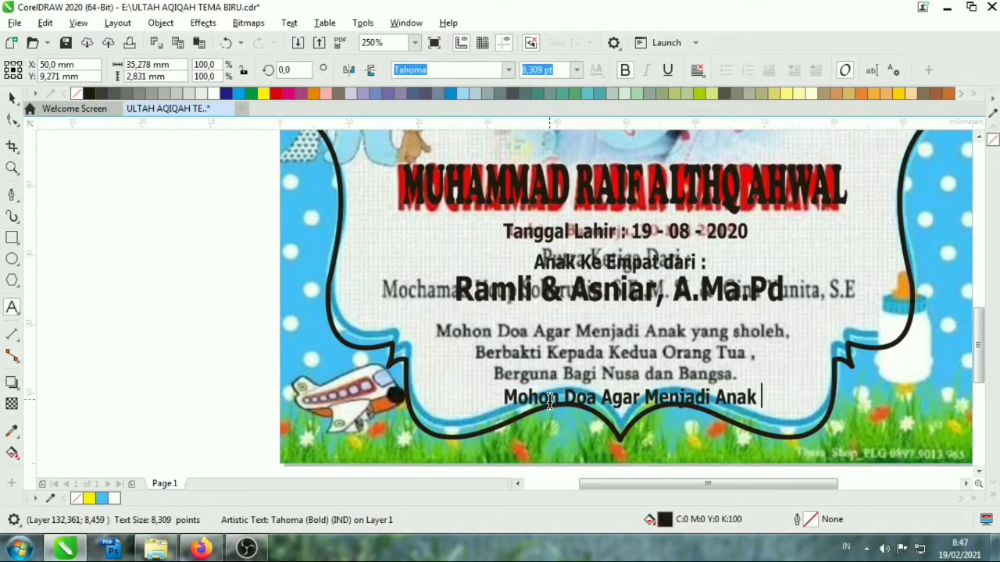
type("yang sholeh,")
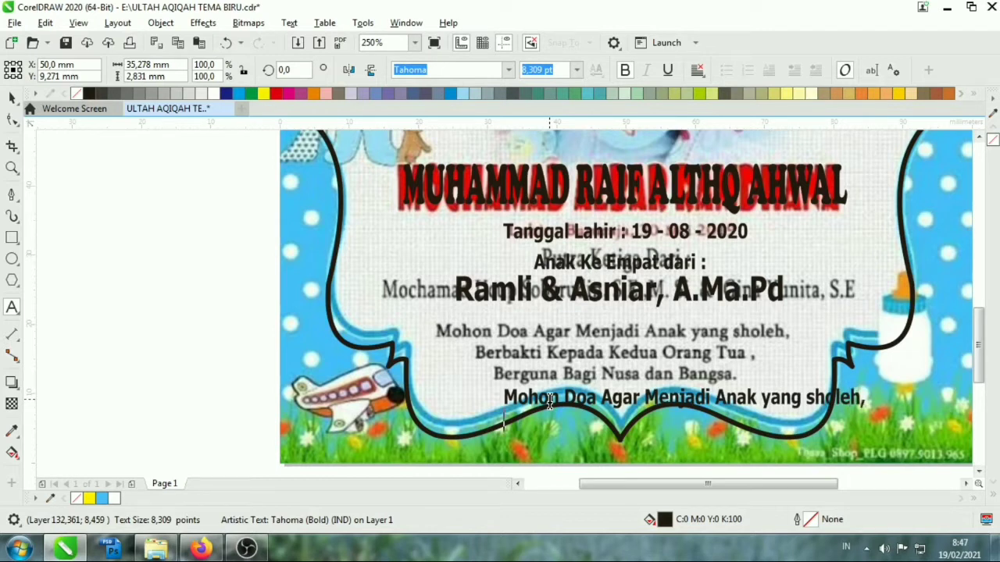
type("Berb")
type("akti Kepada Kedu")
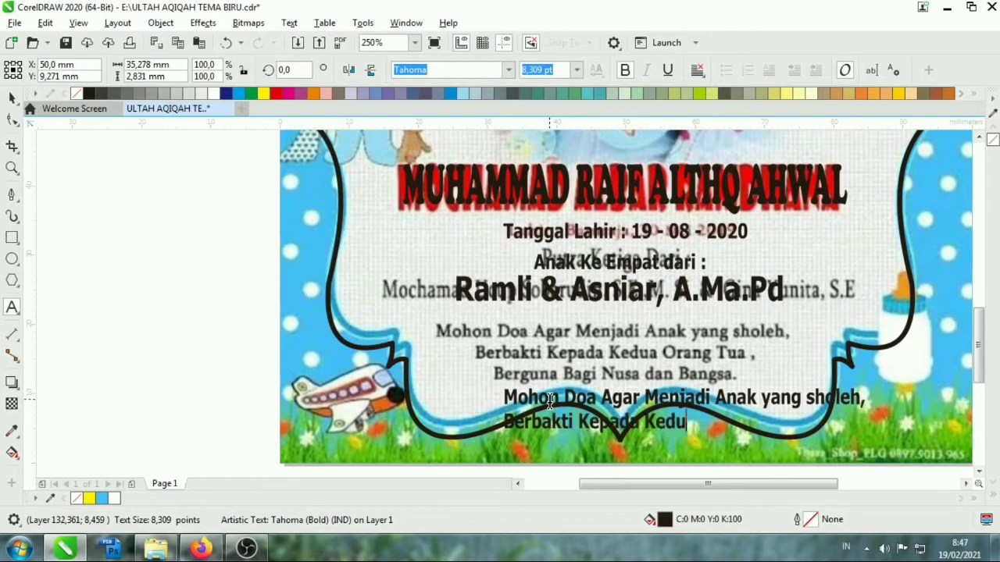
type("a Orang Tua,")
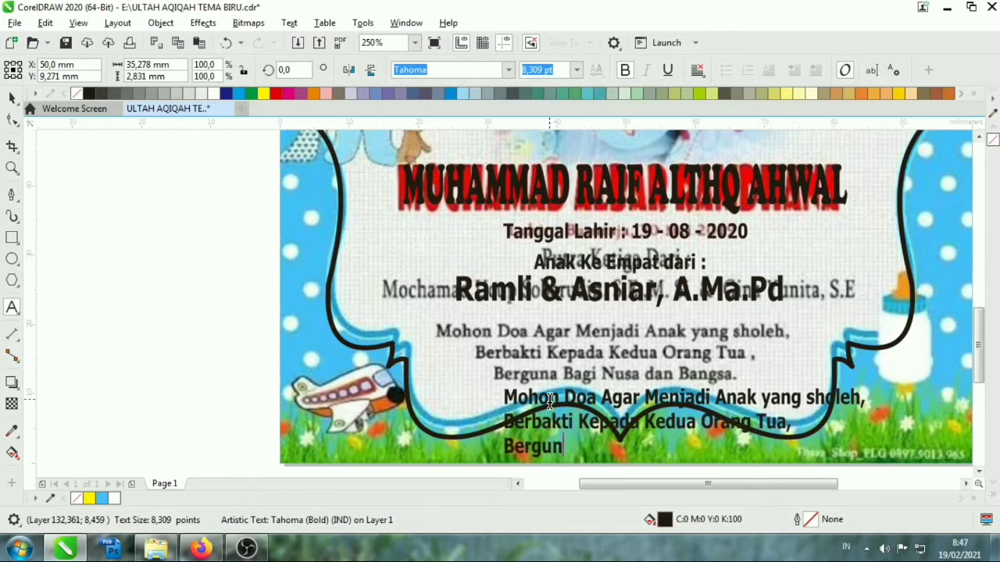
type("a Bagi Nusa")
type(" Bagi")
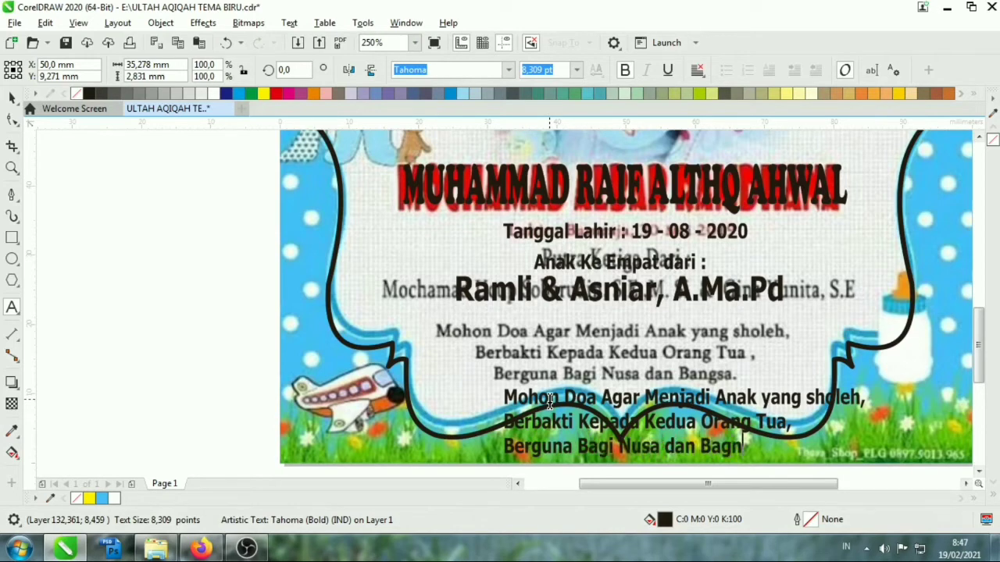
key("BackSpace")
key("BackSpace")
type("ngsa.")
key("ctrl+e")
key("Escape")
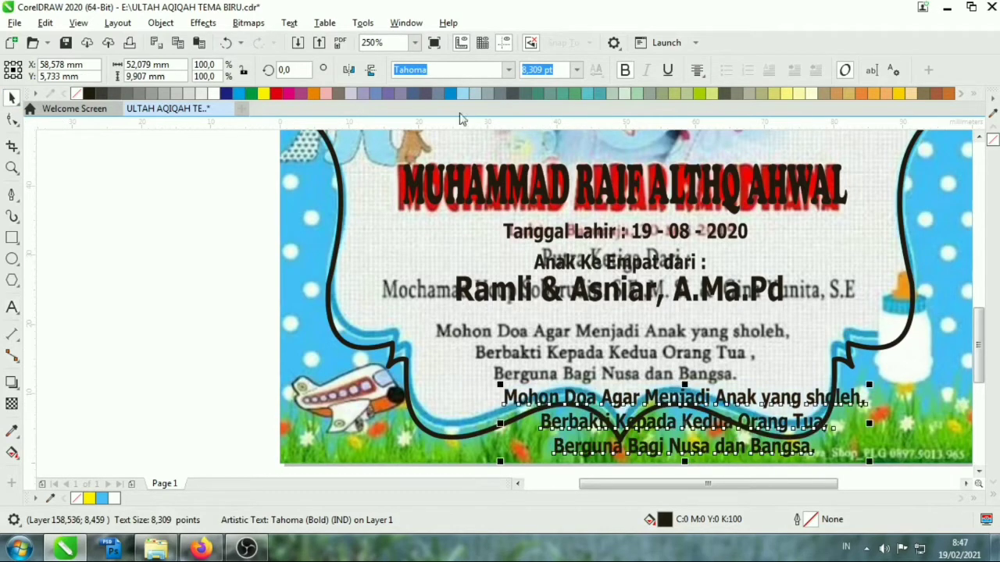
Set the prayer text in Book Antiqua and move it over the old prayer lines.
left_click(437, 69)
type("Bookm")
key("BackSpace")
key("BackSpace")
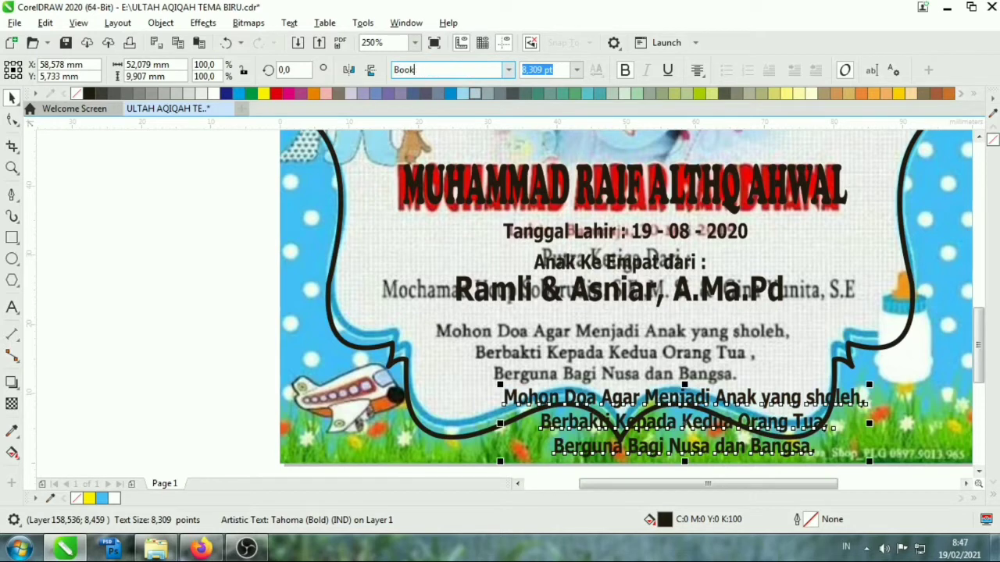
type("Bo")
type("k")
key("Return")
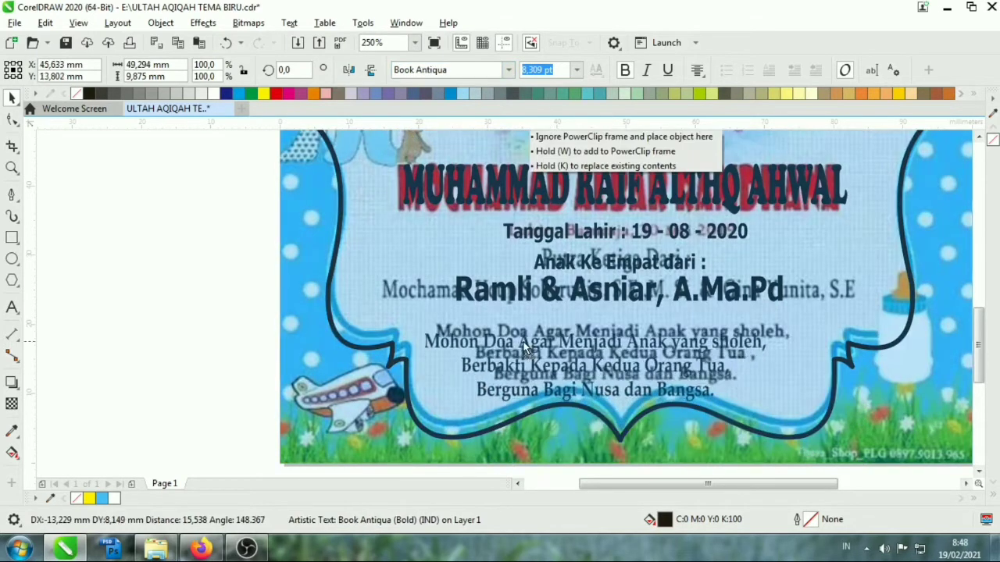
mouse_move(613, 398)
left_mouse_down()
mouse_move(540, 329)
mouse_move(551, 322)
left_mouse_up()
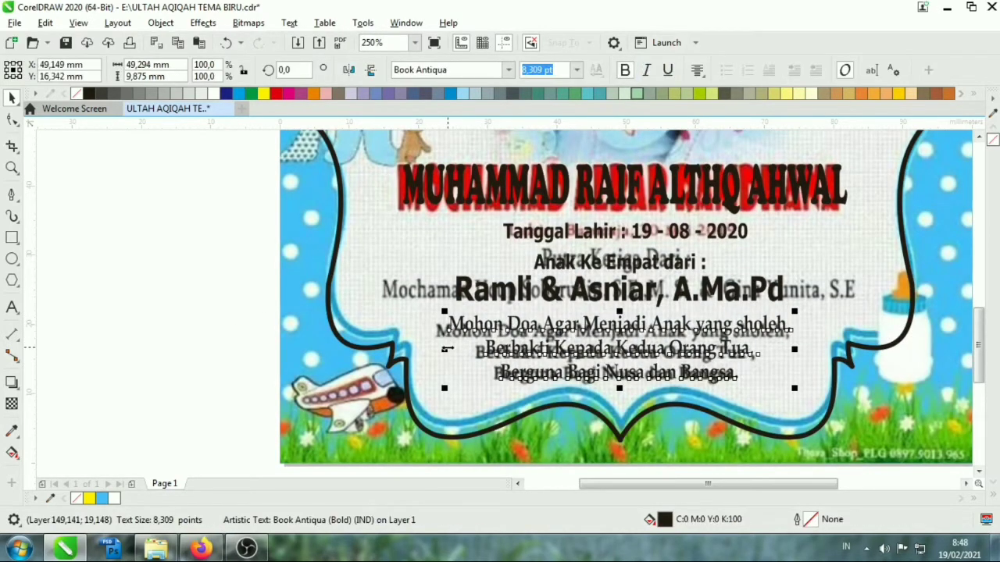
left_click_drag(444, 349, 423, 347)
key("Escape")
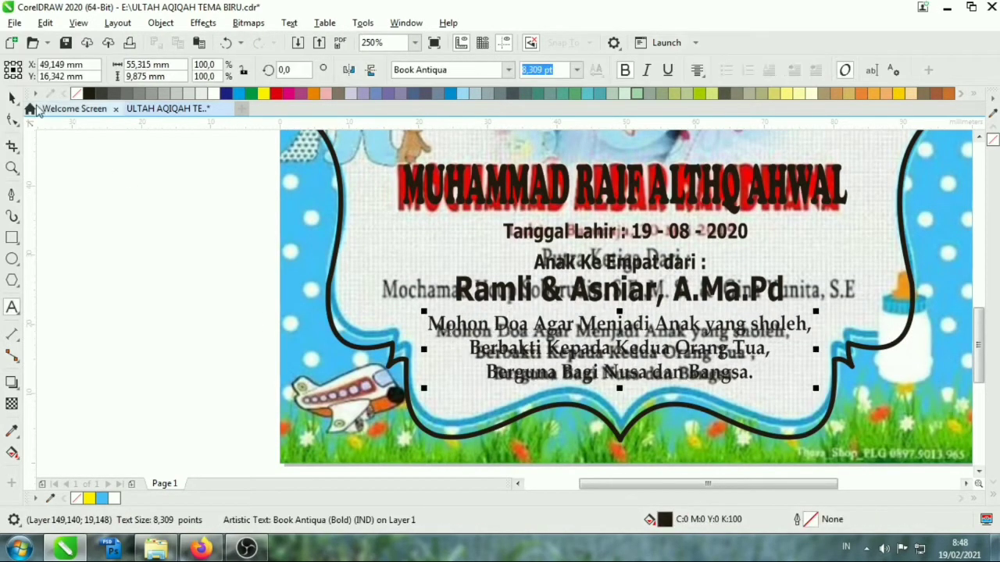
left_click(528, 329)
Stretch the parents' names, 'Anak Ke Empat dari :' and date lines wider.
left_click(564, 309)
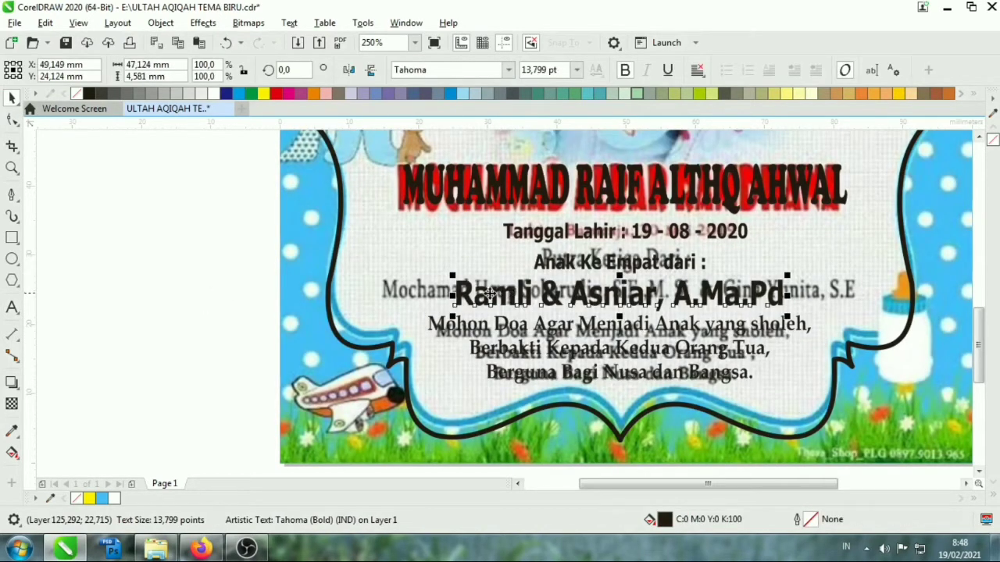
left_click_drag(451, 293, 388, 291)
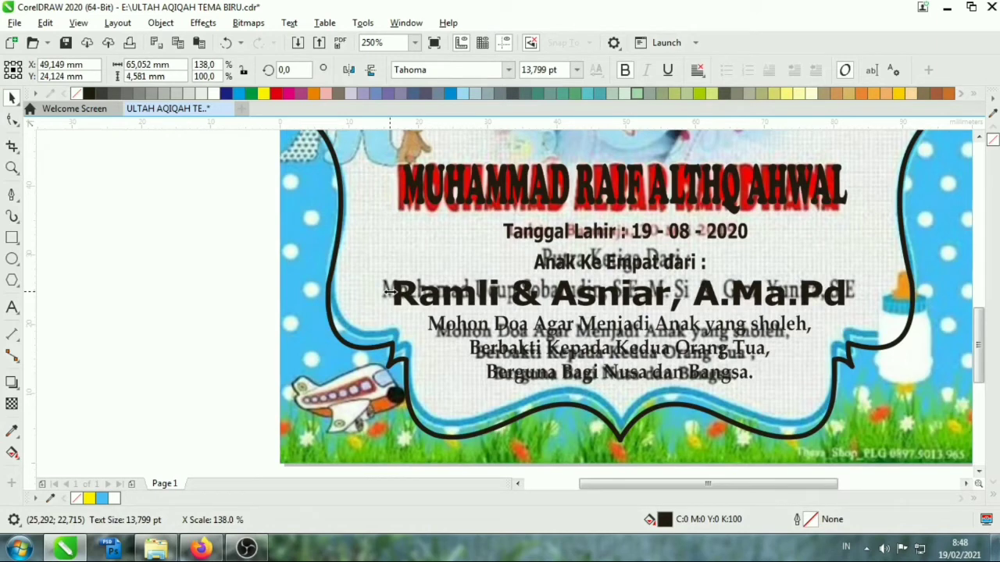
left_click_drag(388, 291, 393, 292)
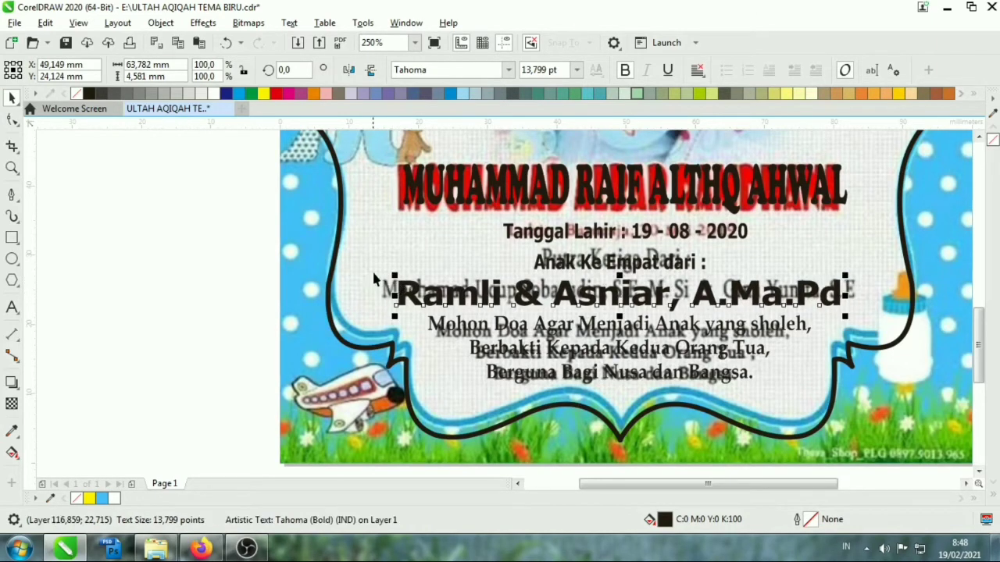
left_click(272, 282)
left_click(553, 266)
left_click_drag(530, 266, 520, 264)
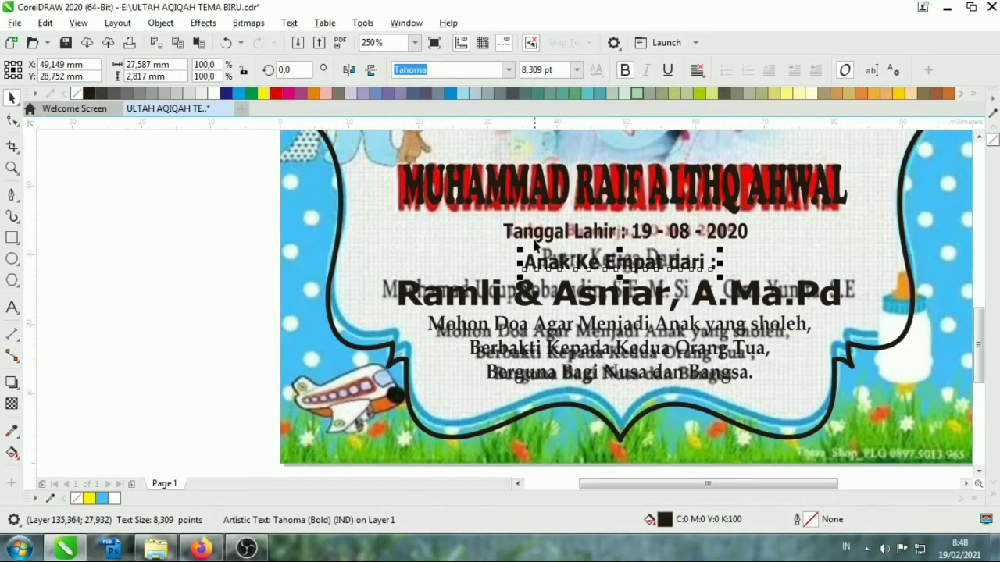
left_click(539, 235)
left_click_drag(498, 233, 454, 235)
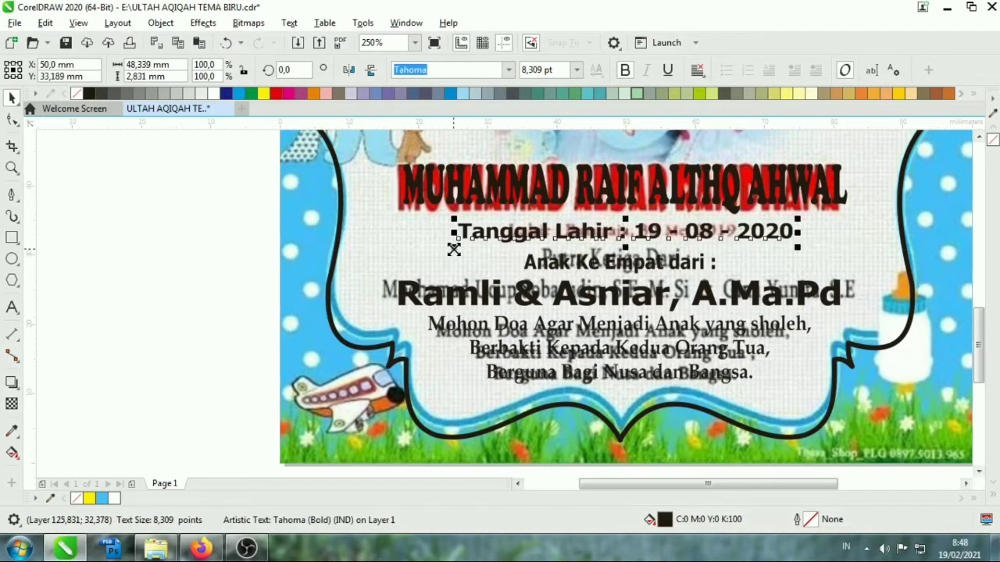
left_click(152, 265)
Zoom out and move the reference photo off the card to the right.
key("shift+F4")
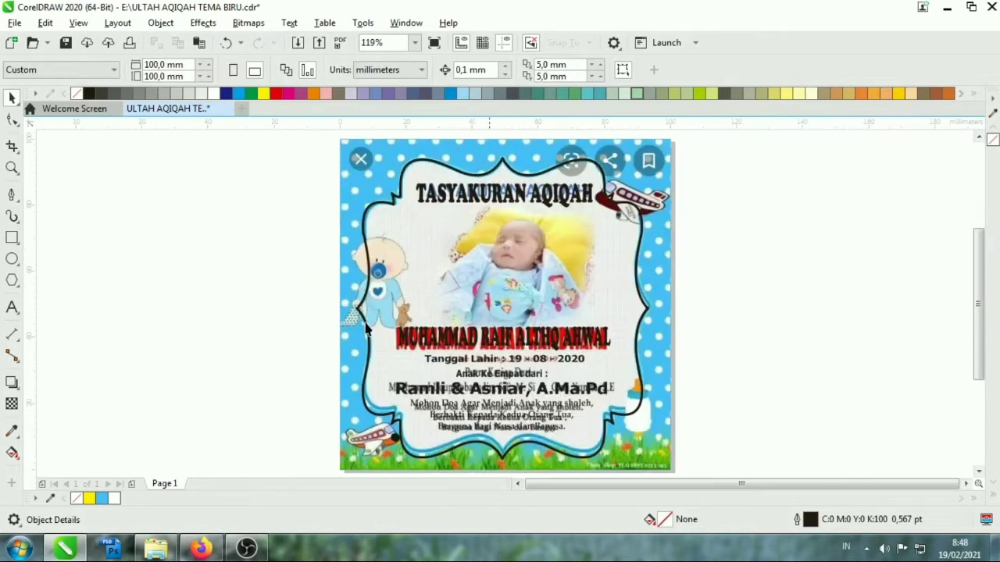
left_click_drag(352, 223, 717, 226)
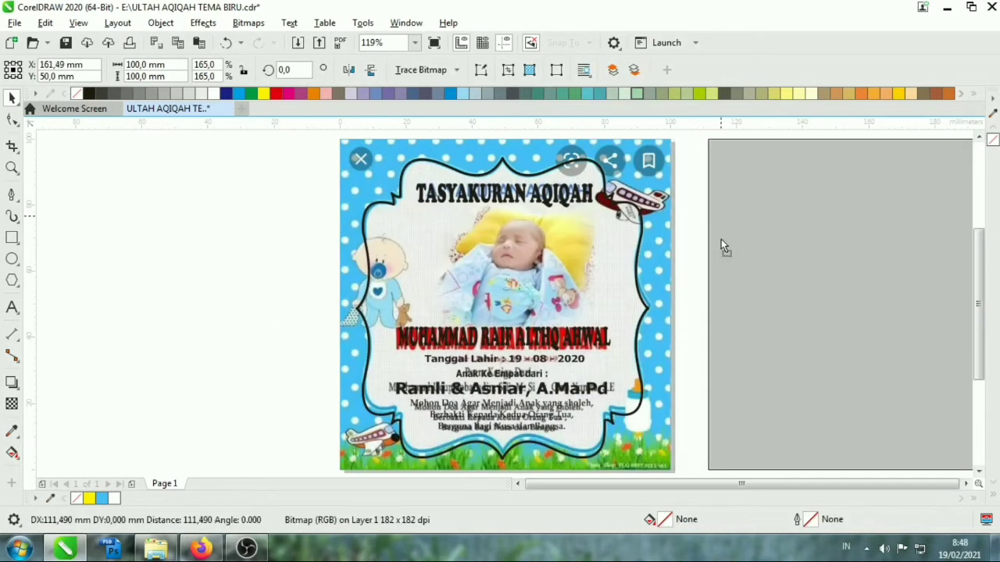
mouse_move(795, 258)
left_mouse_down()
mouse_move(784, 258)
mouse_move(809, 241)
left_mouse_up()
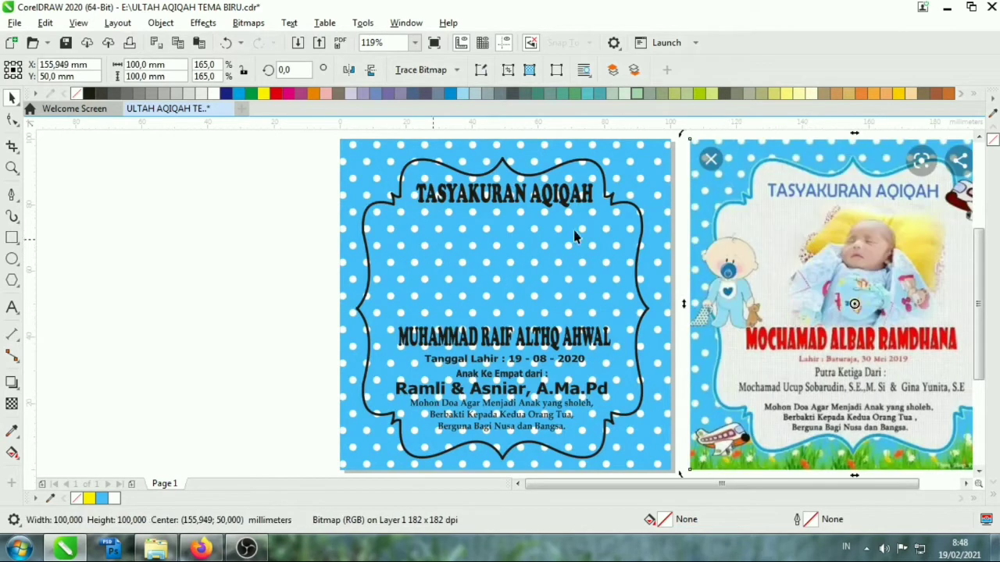
Select the scalloped frame and fill it white from the colour palette.
left_click(482, 256)
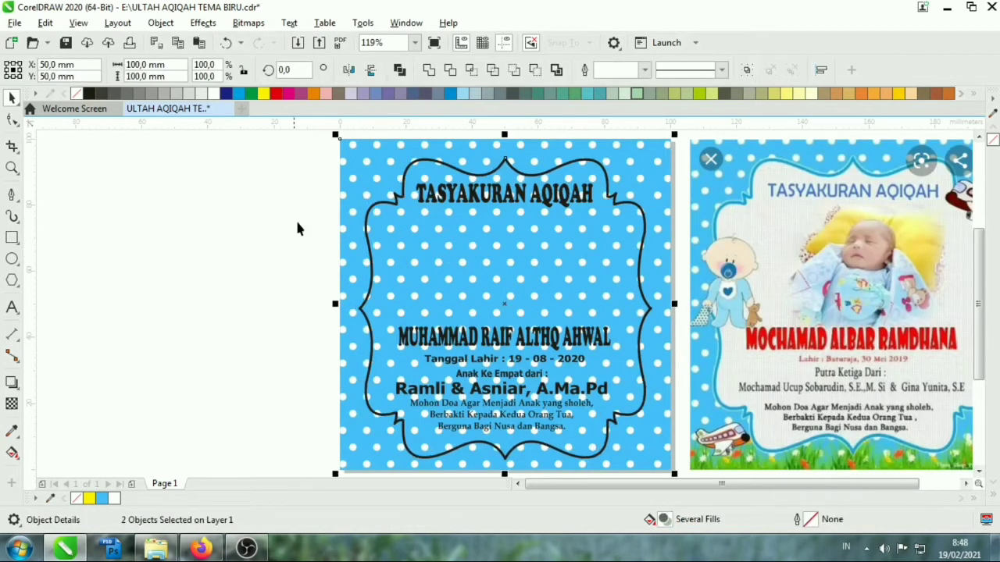
left_click_drag(459, 269, 462, 268)
left_click(284, 272)
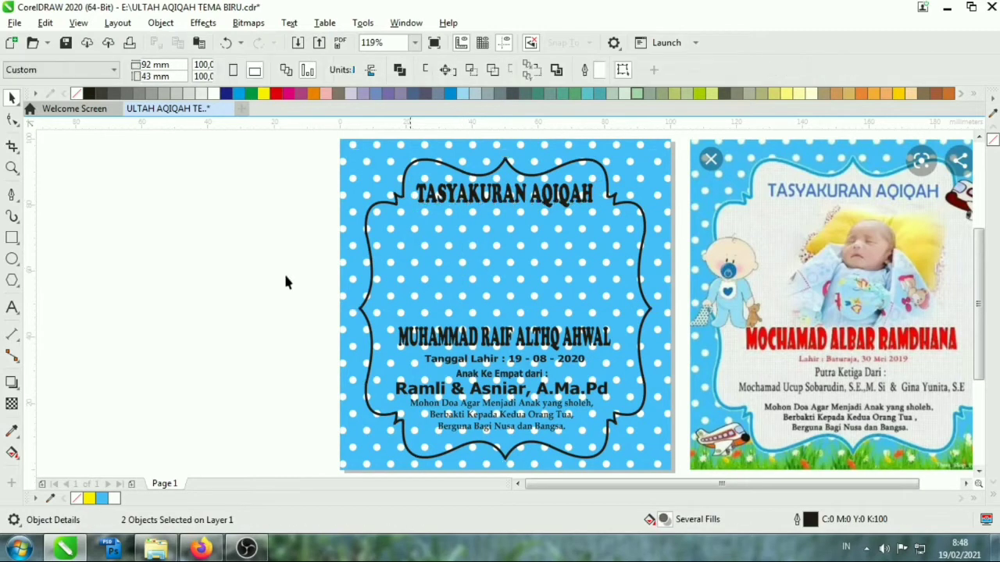
left_click_drag(638, 437, 640, 442)
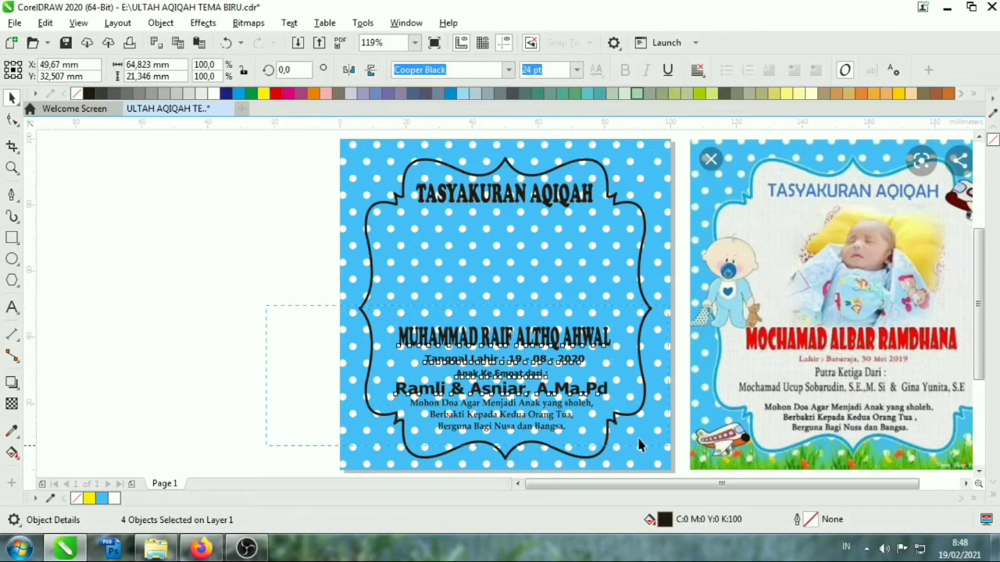
left_click_drag(275, 317, 683, 457)
left_click(512, 280, "shift")
left_click(315, 308)
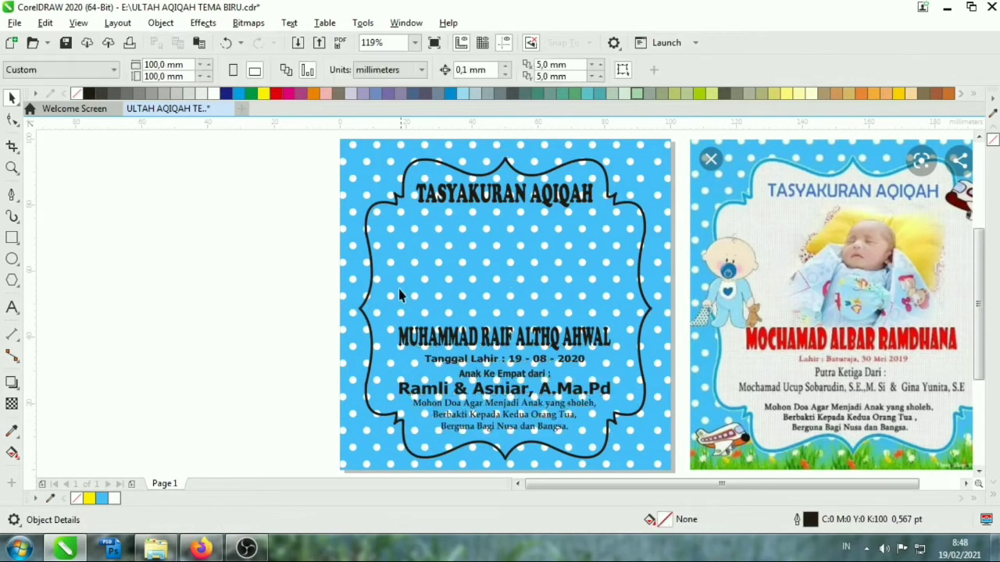
left_click(401, 247)
left_click(211, 93)
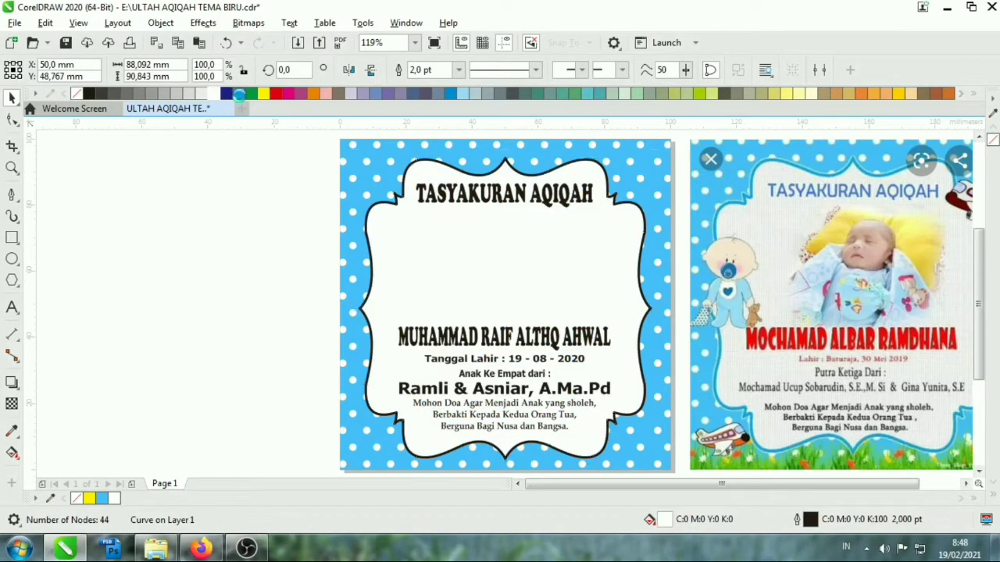
Try cyan, teal and green outlines on the scalloped frame, settling on a Sky Blue outline.
right_click(239, 93)
scroll(206, 208, "right", 2)
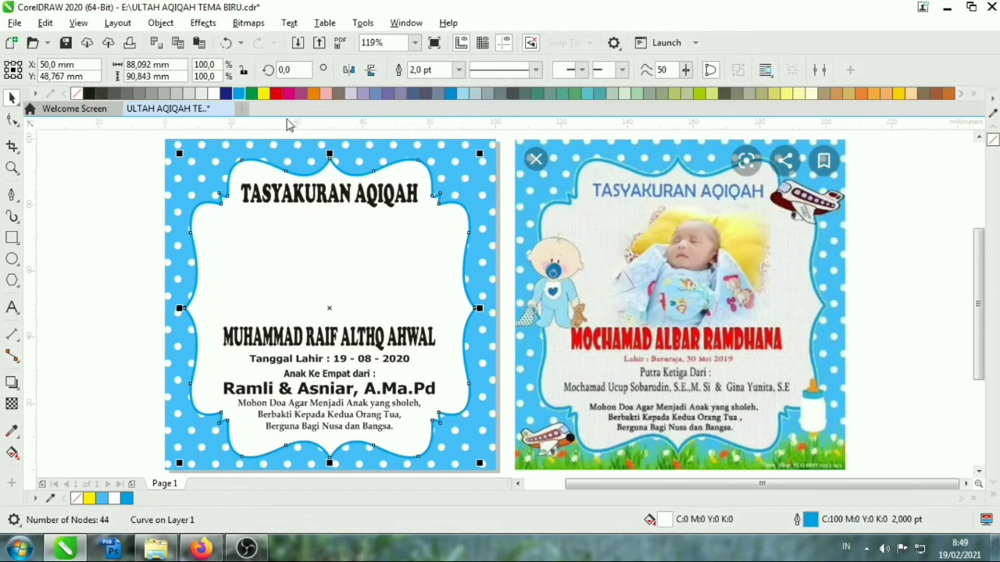
right_click(455, 94)
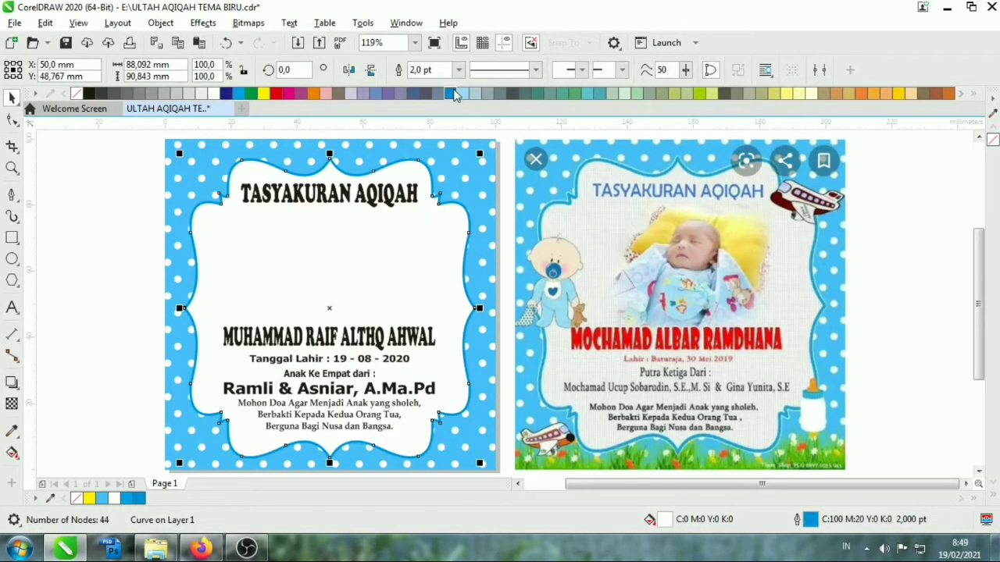
right_click(598, 94)
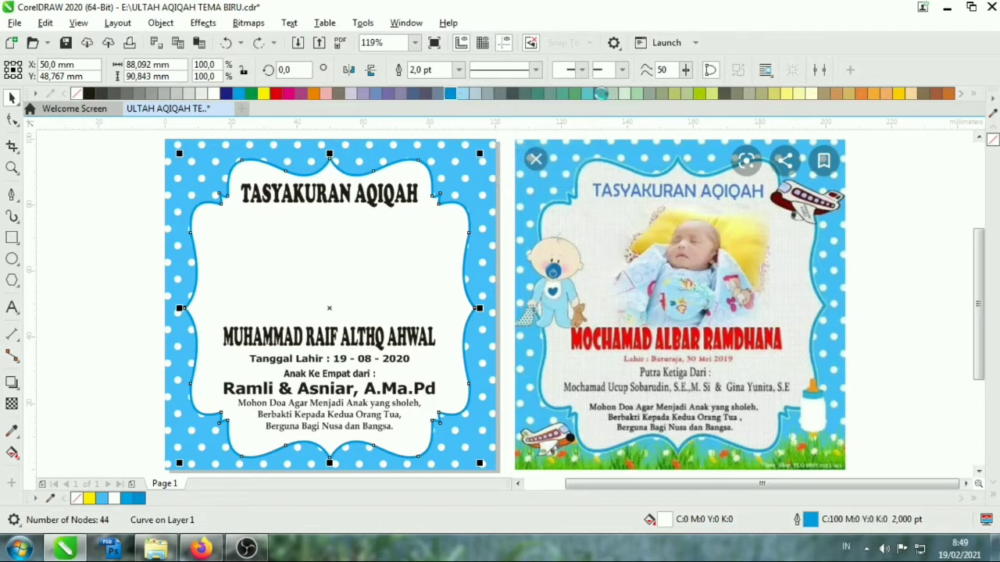
right_click(635, 93)
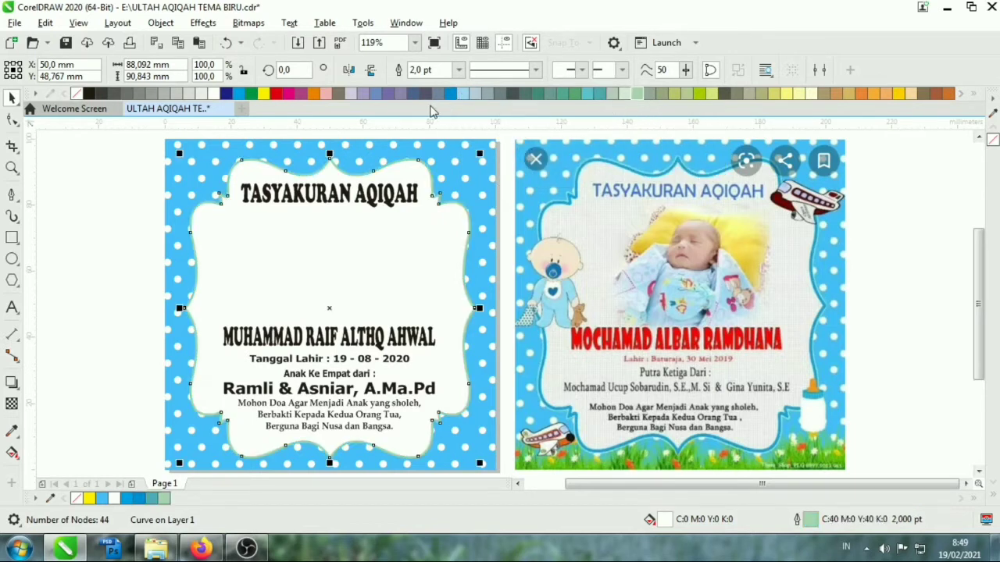
right_click(251, 94)
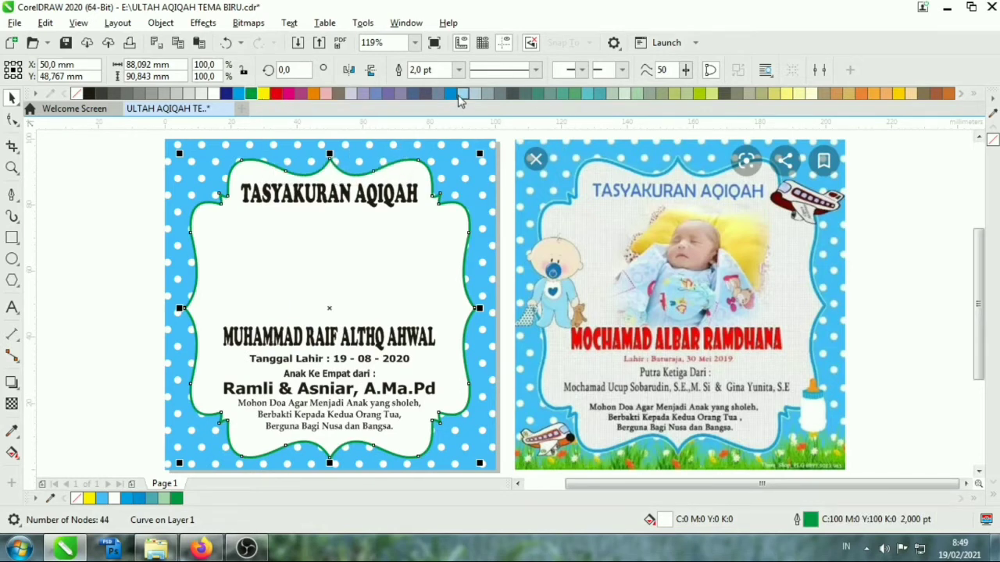
right_click(452, 94)
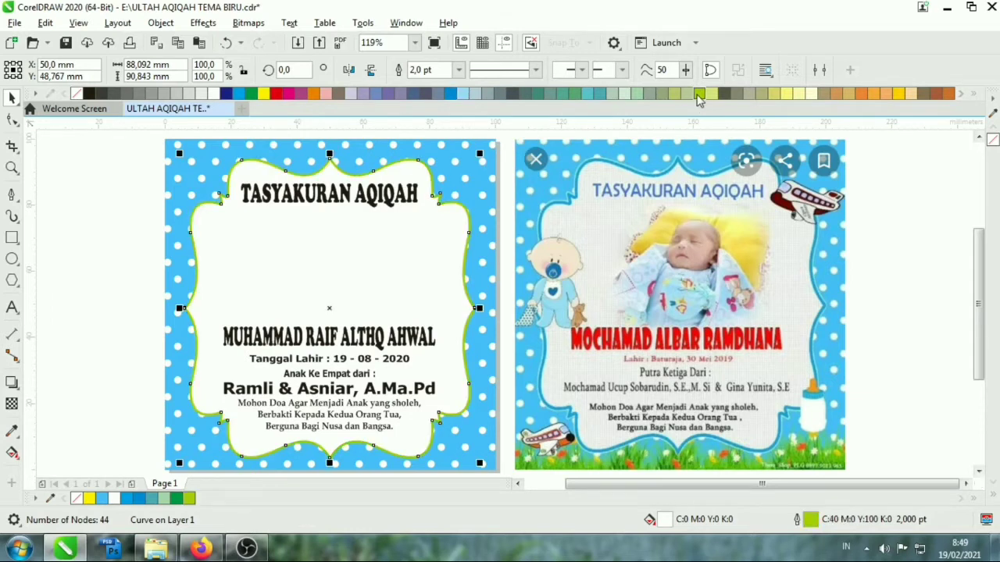
left_click(872, 188)
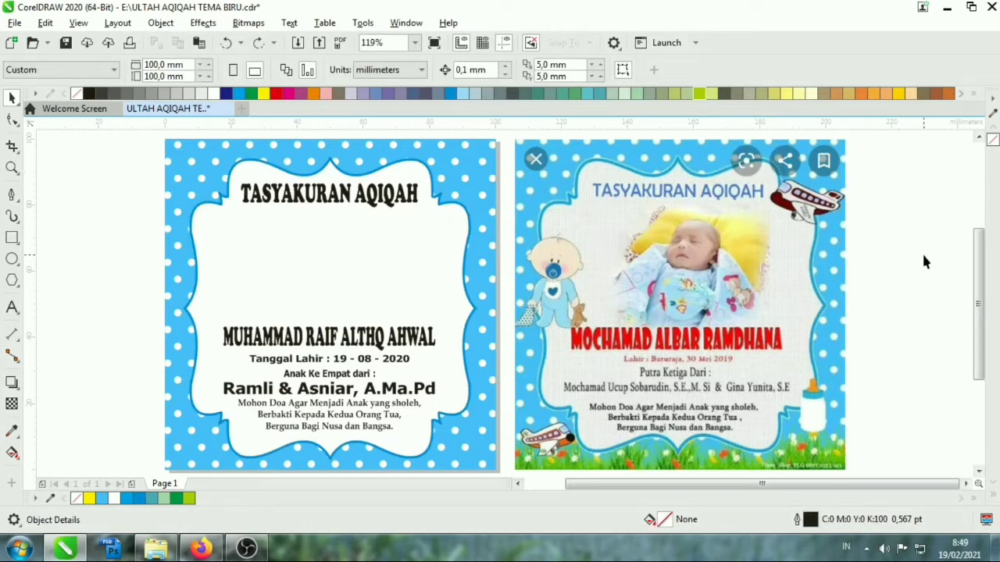
left_click(320, 353)
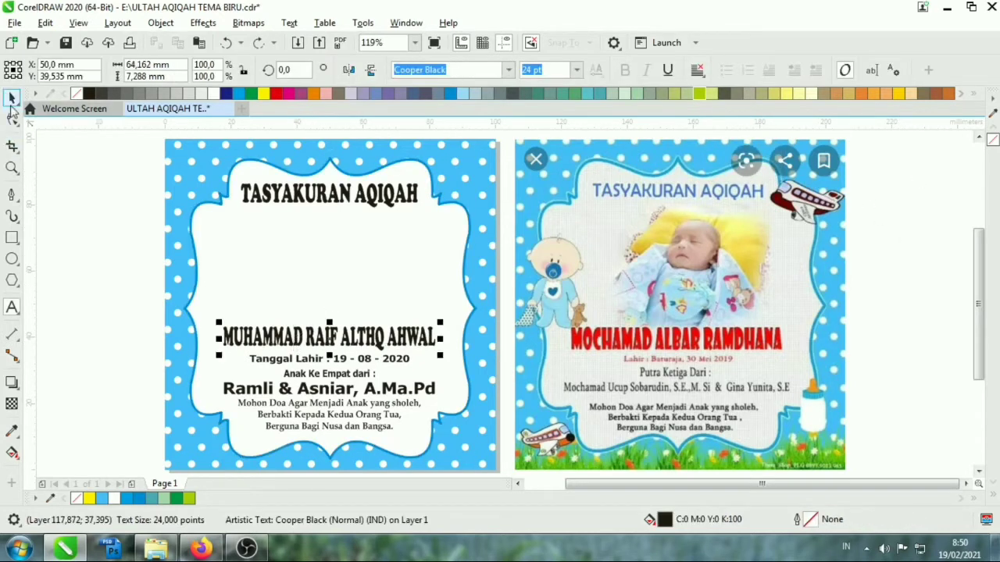
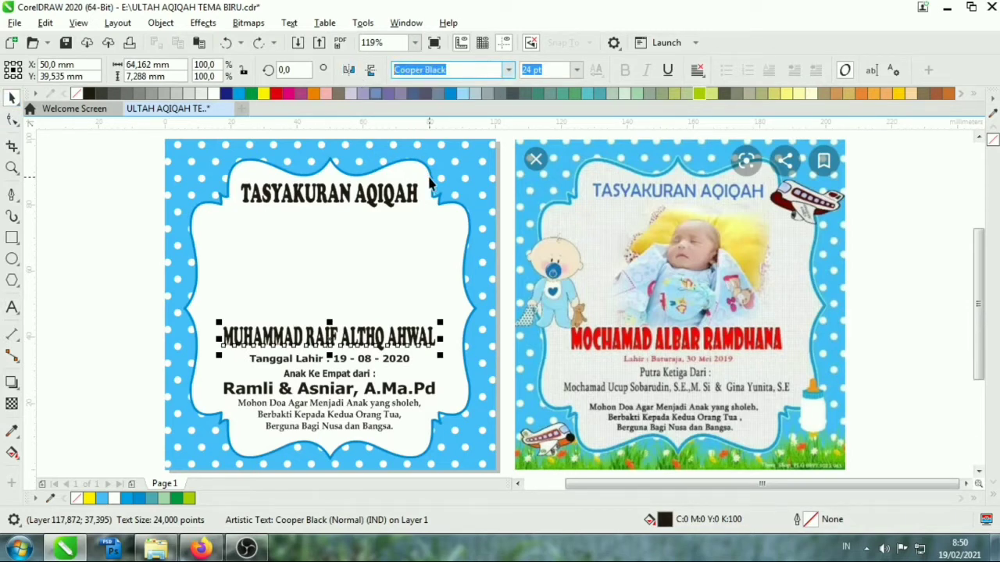
Set the baby's name to Showcard Gothic, stretch it wider, centre it on the card and fill it red.
type("s")
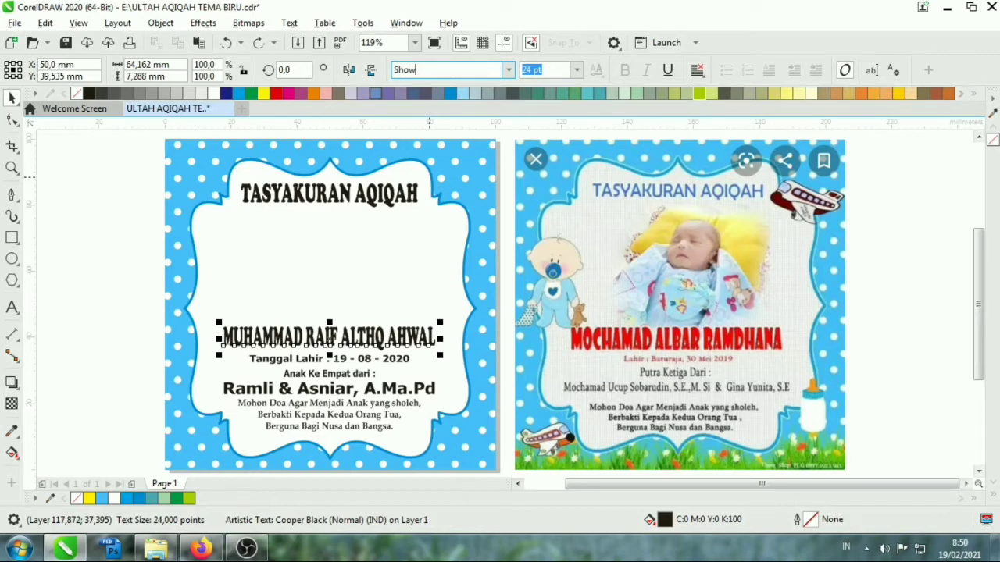
type("card Gothic")
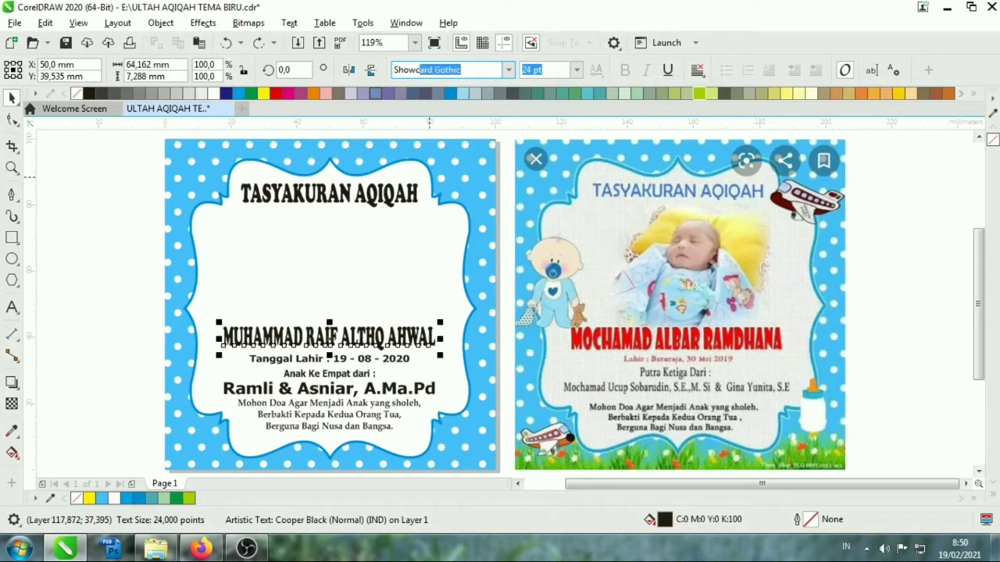
key("Return")
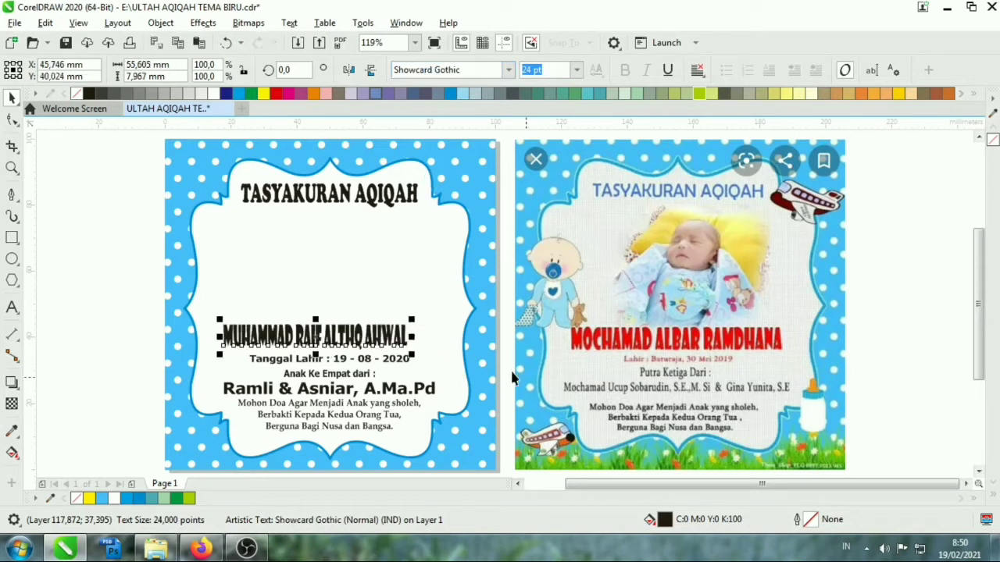
left_click_drag(411, 336, 455, 336)
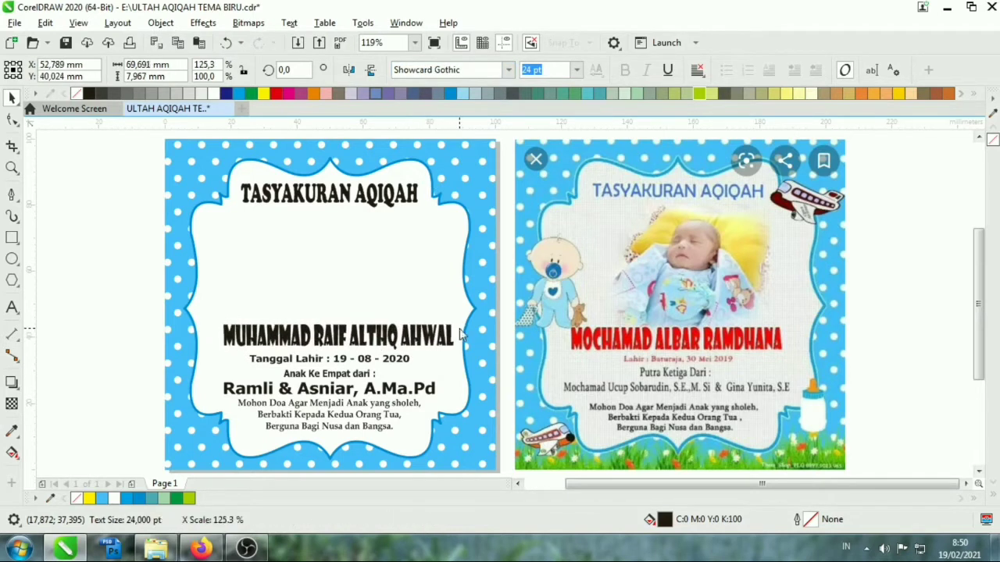
left_click(171, 355, "shift")
key("c")
left_click(246, 337)
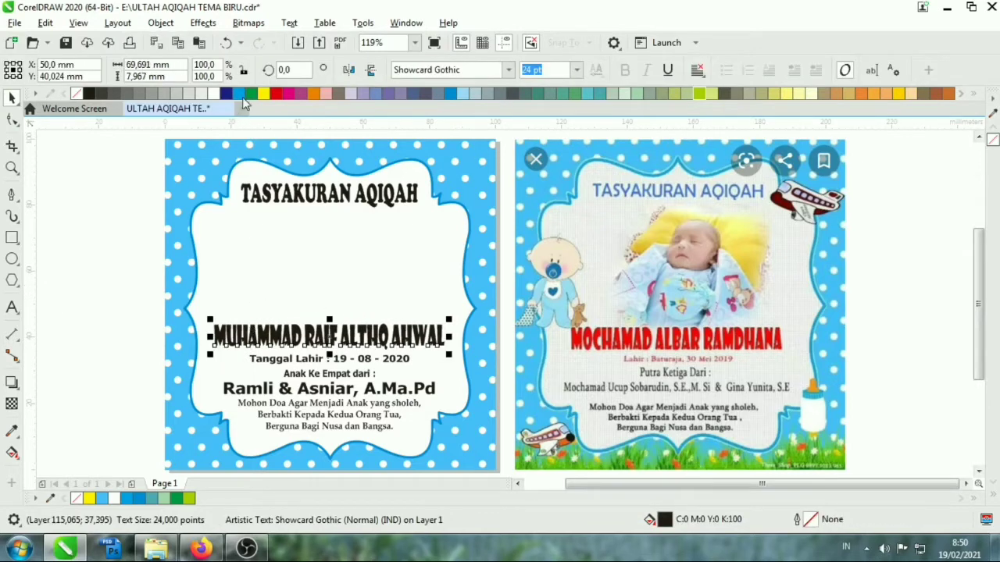
left_click(275, 93)
left_click(135, 251)
double_click(337, 335)
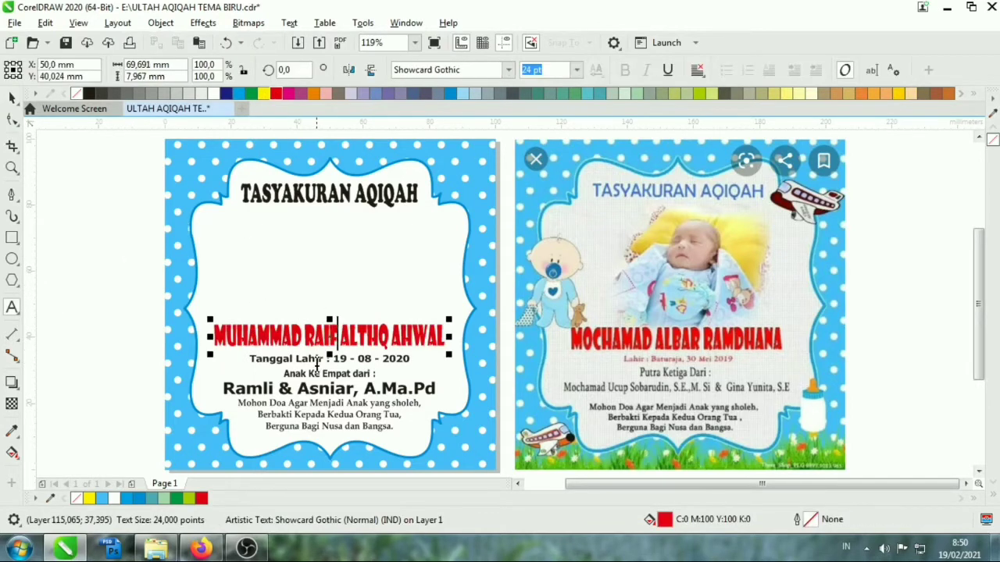
left_click(87, 254)
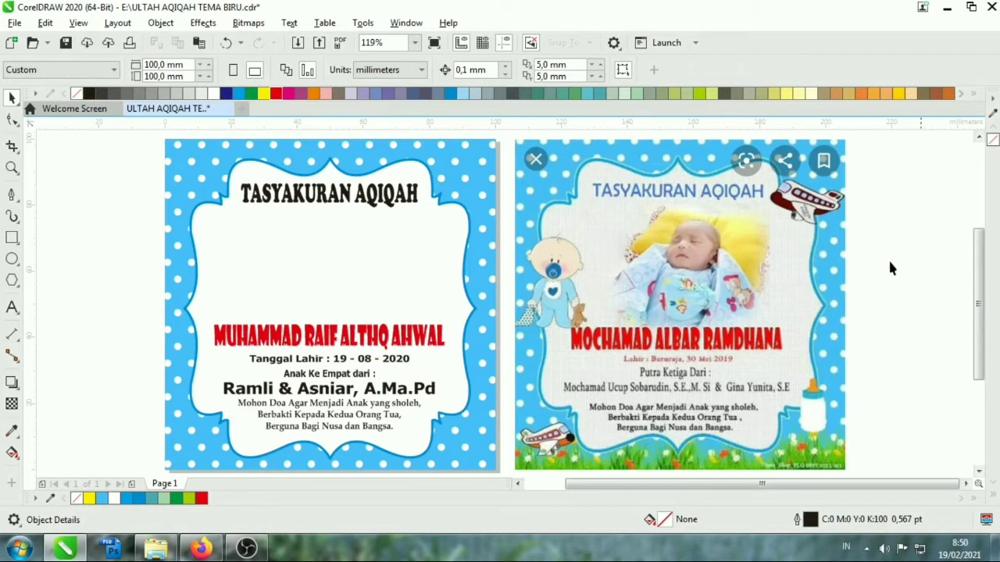
Fill the TASYAKURAN AQIQAH title dark blue.
left_click(283, 258)
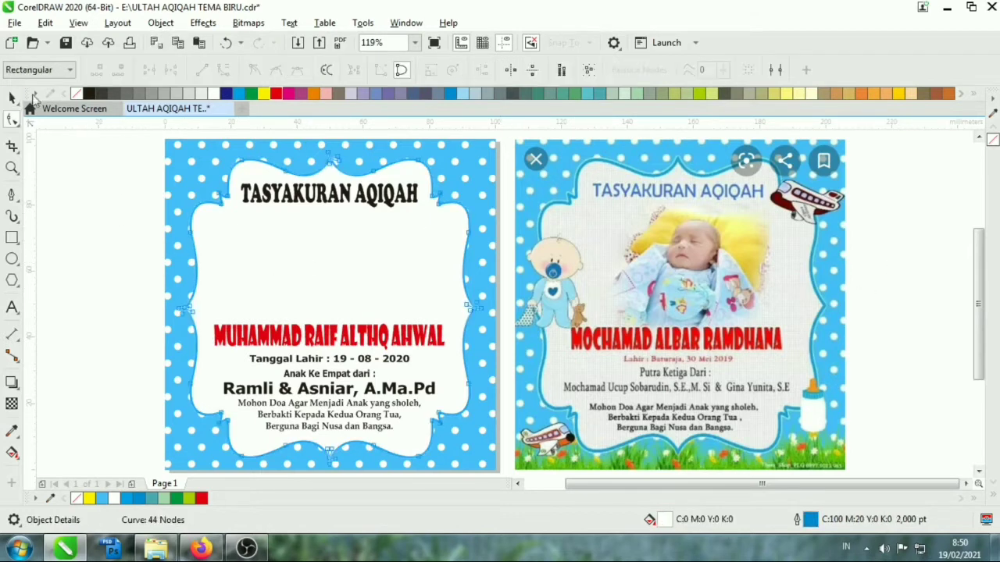
left_click(73, 258)
left_click(336, 222)
left_click(328, 193)
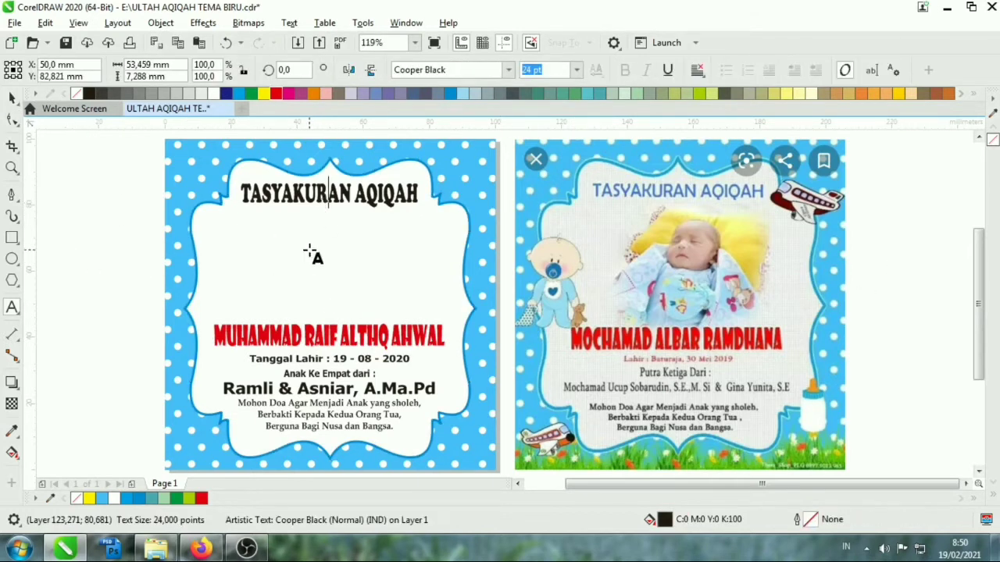
left_click(271, 223, "shift")
key("Escape")
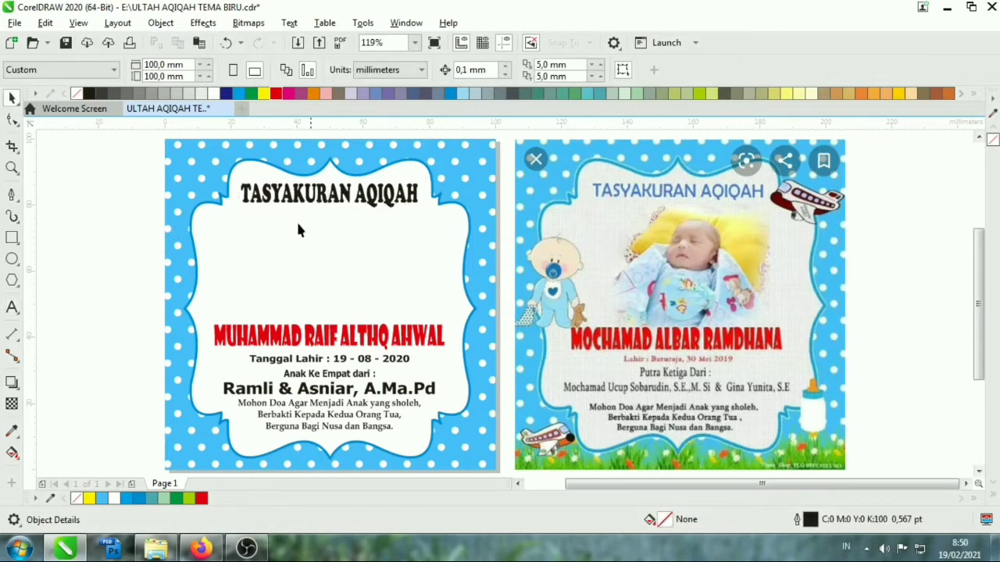
left_click(312, 187)
left_click(226, 93)
Select and then deselect the reference image on the right.
left_click(686, 278)
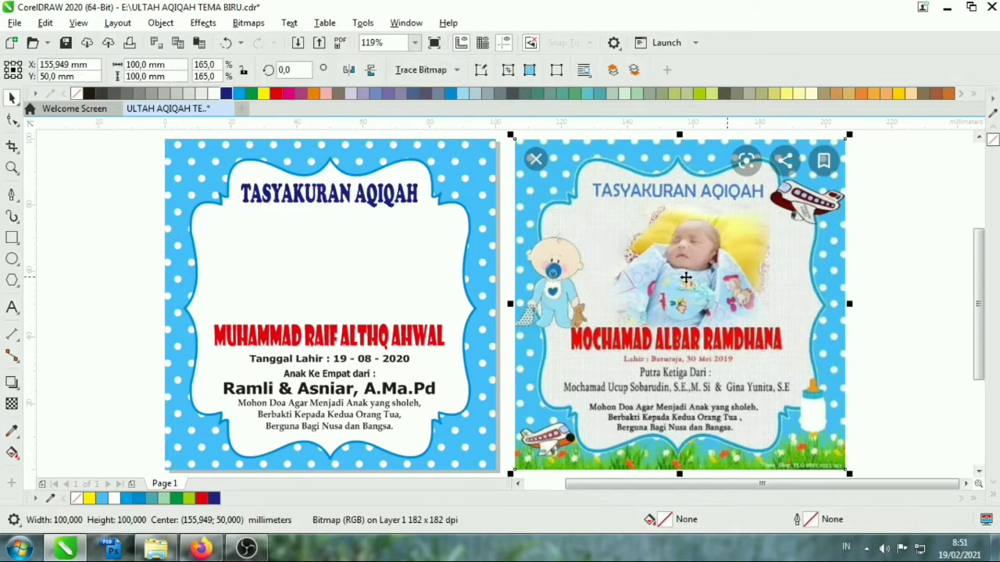
left_click(887, 209)
left_click(826, 220)
key("Escape")
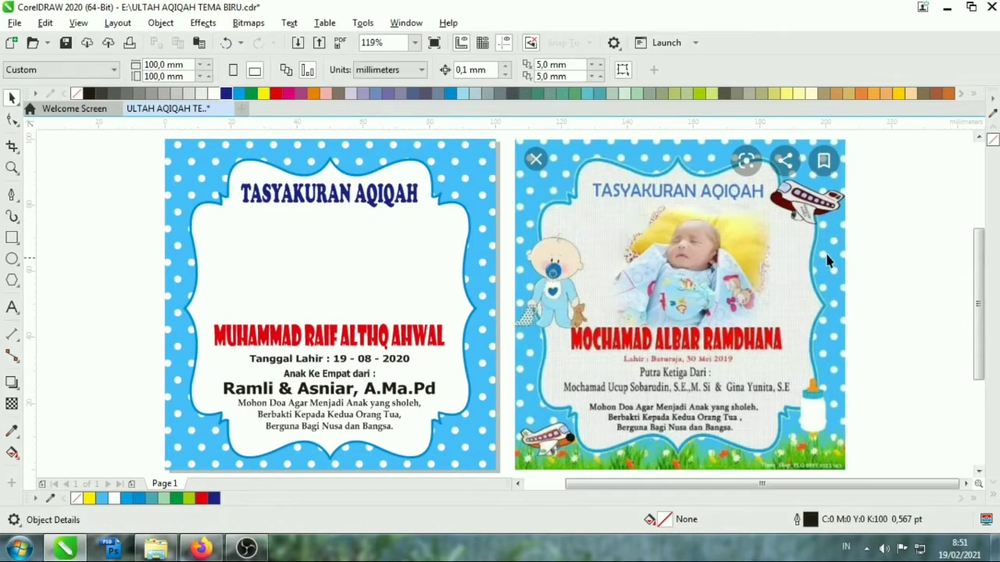
Browse the drives in Explorer and search CORELDRAW (E:) for 'ultah'.
left_click(155, 549)
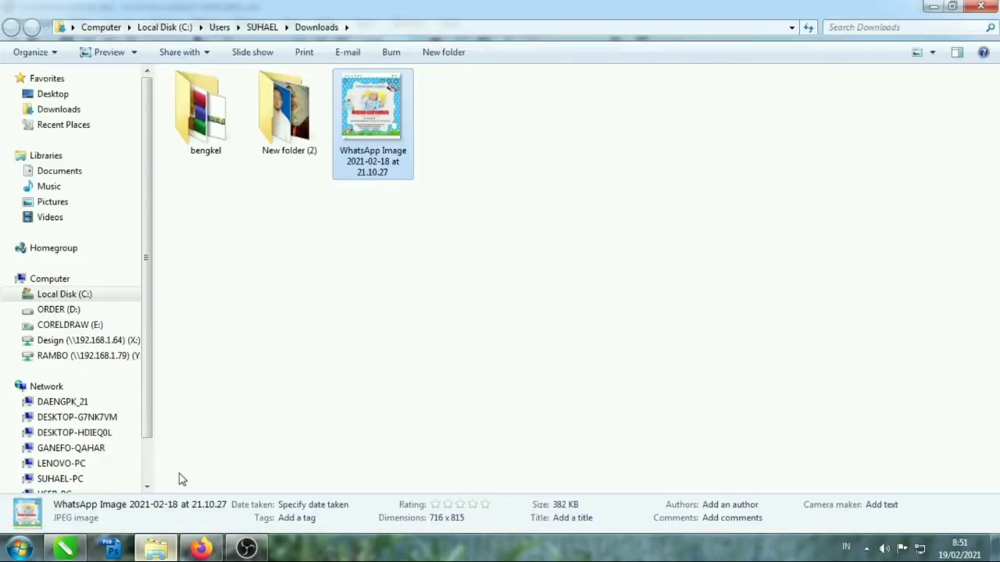
left_click(70, 326)
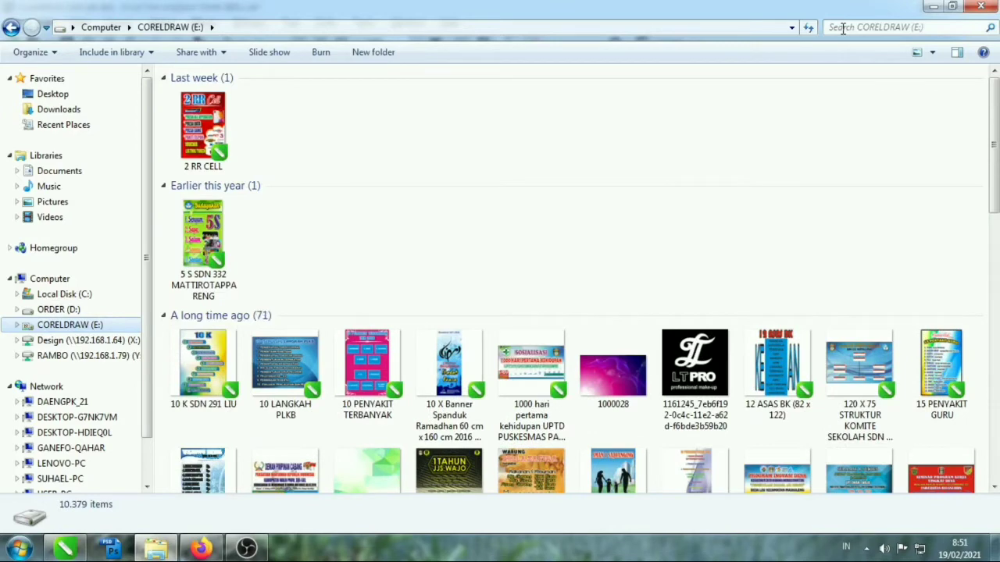
left_click(78, 312)
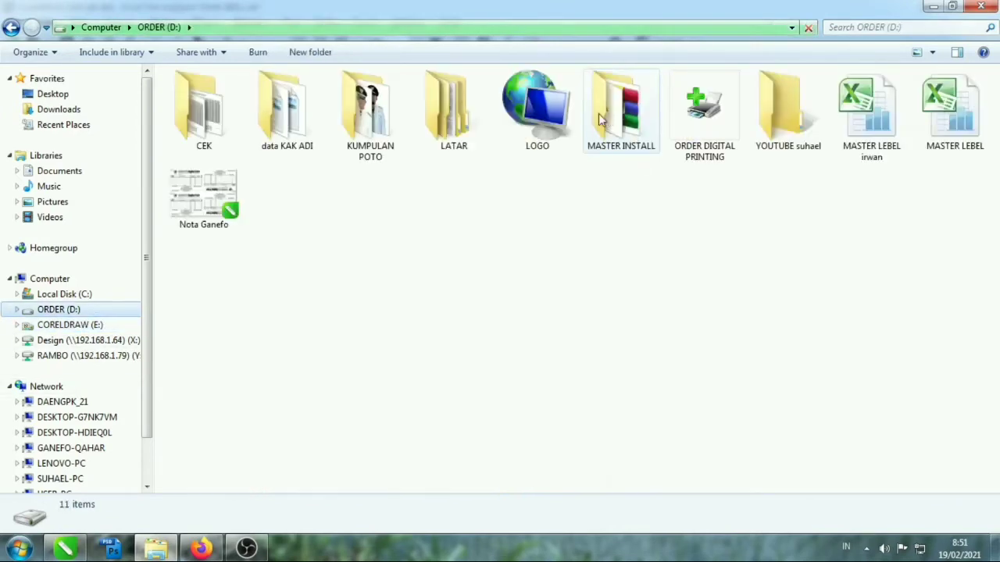
double_click(480, 109)
left_click(847, 28)
type("ultah")
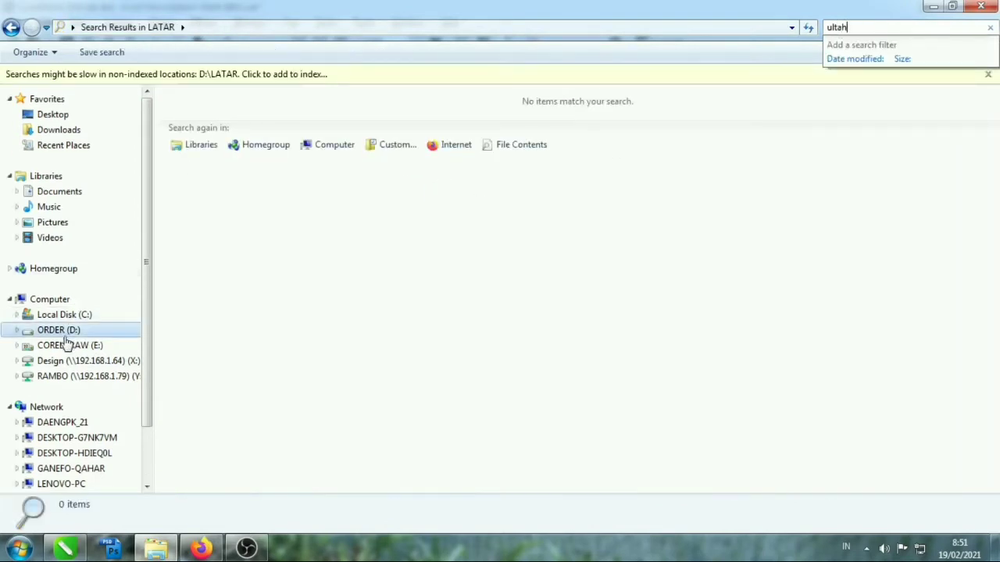
left_click(67, 344)
left_click(859, 27)
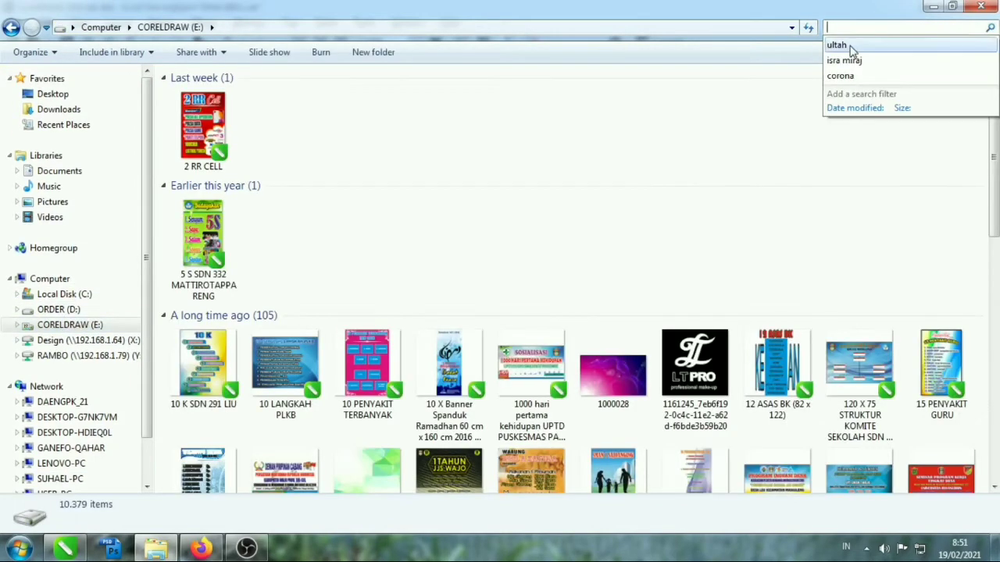
left_click(844, 41)
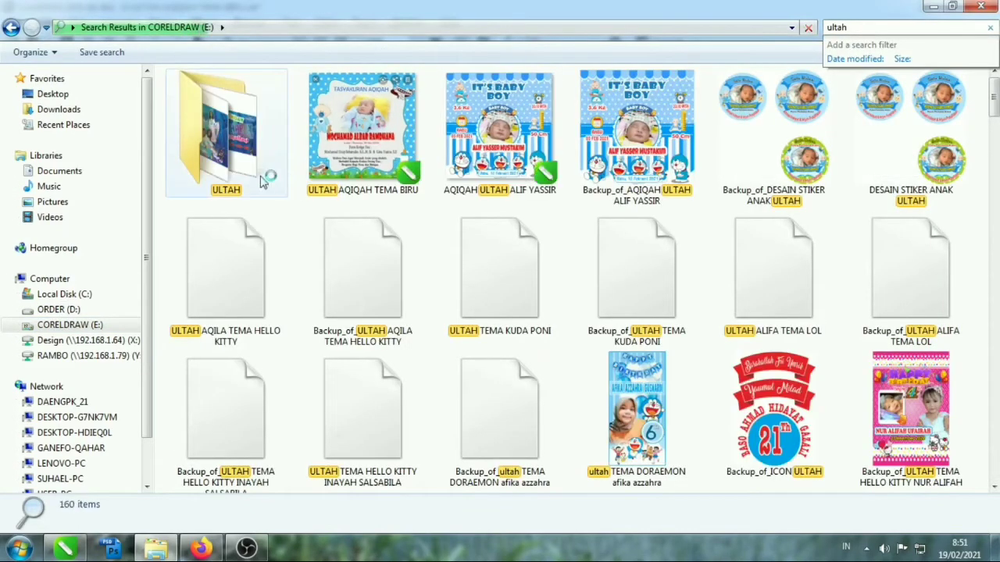
Open the BAHAN ULTAH folder, preview its clip-art, and drag out sweet-baby-boy-vector-915675.
double_click(252, 164)
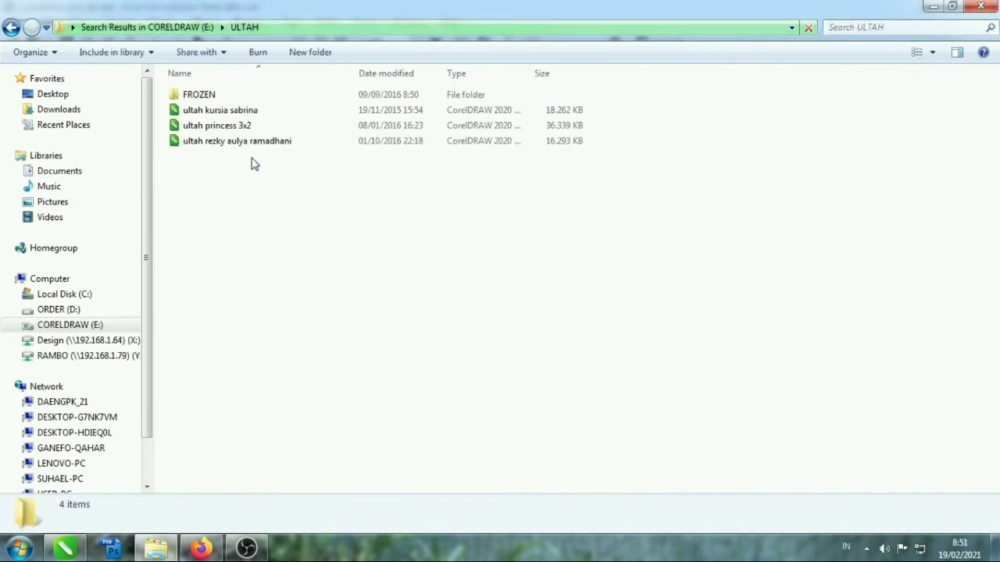
key("alt+Left")
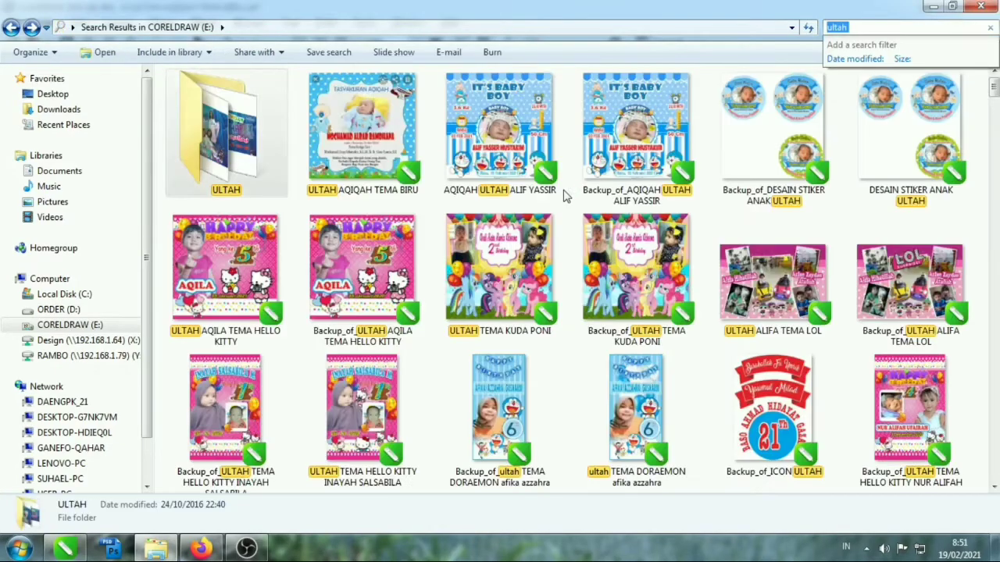
left_click_drag(995, 90, 994, 226)
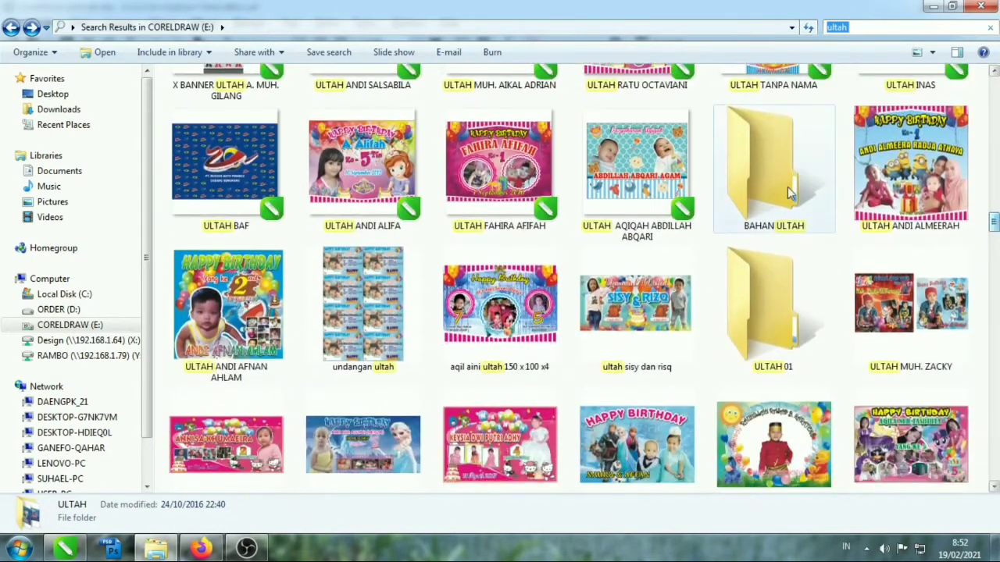
double_click(762, 168)
left_click(319, 170)
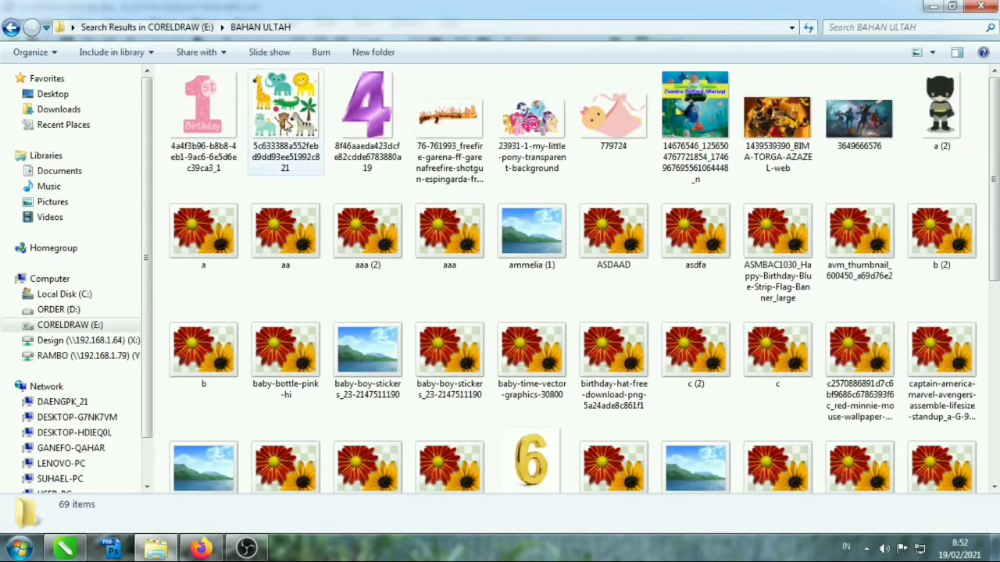
double_click(613, 230)
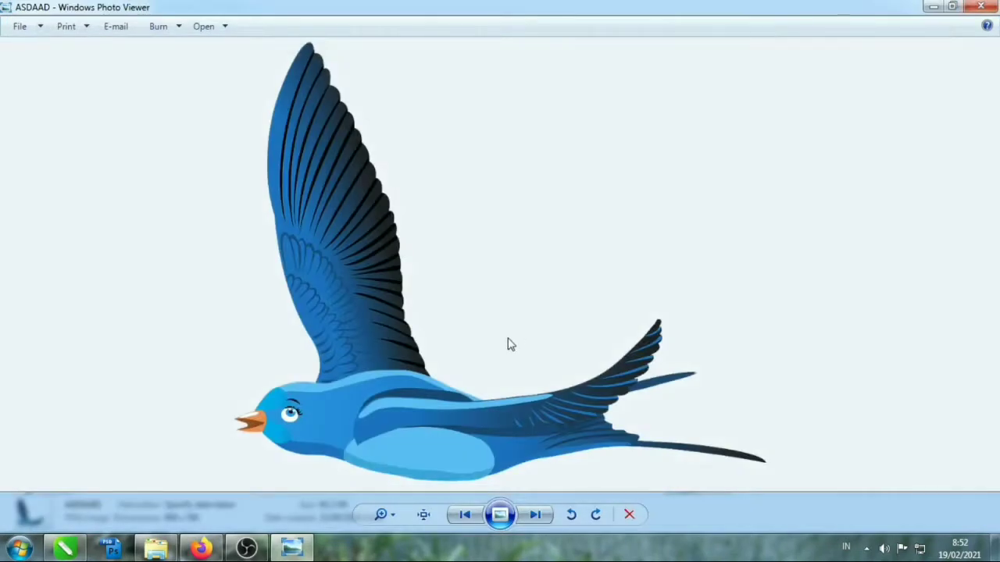
key("Escape")
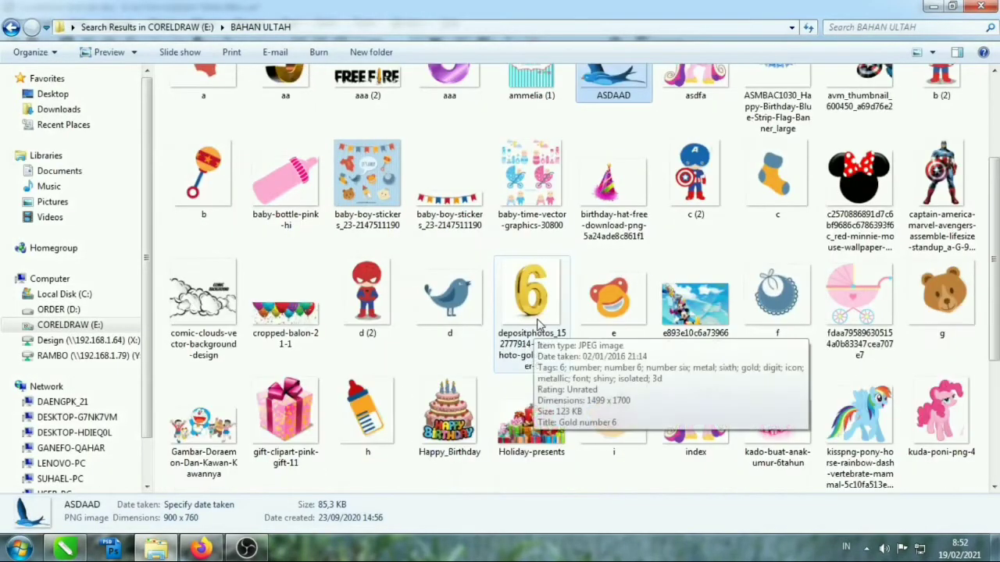
scroll(537, 324, "down", 2)
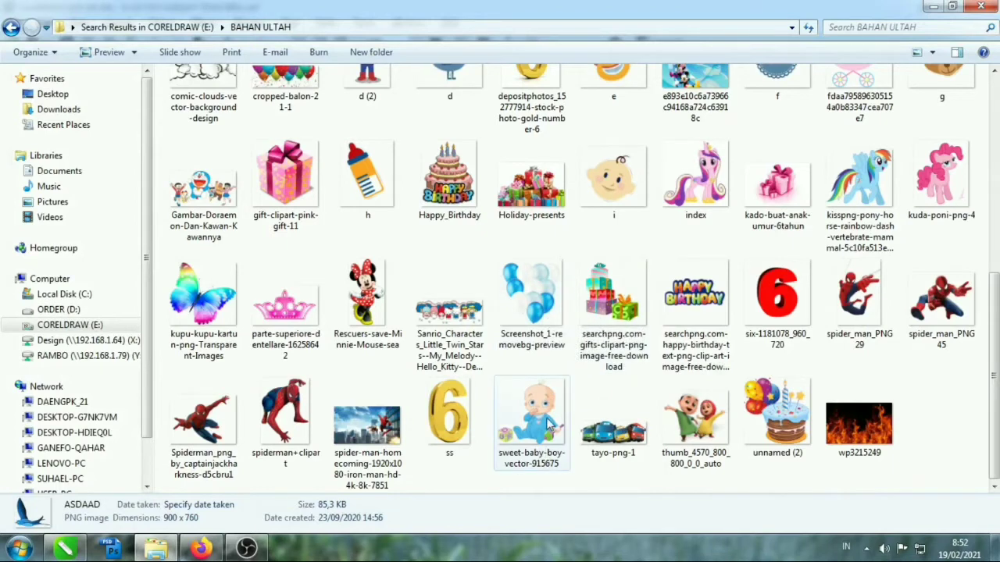
left_click_drag(550, 426, 486, 447)
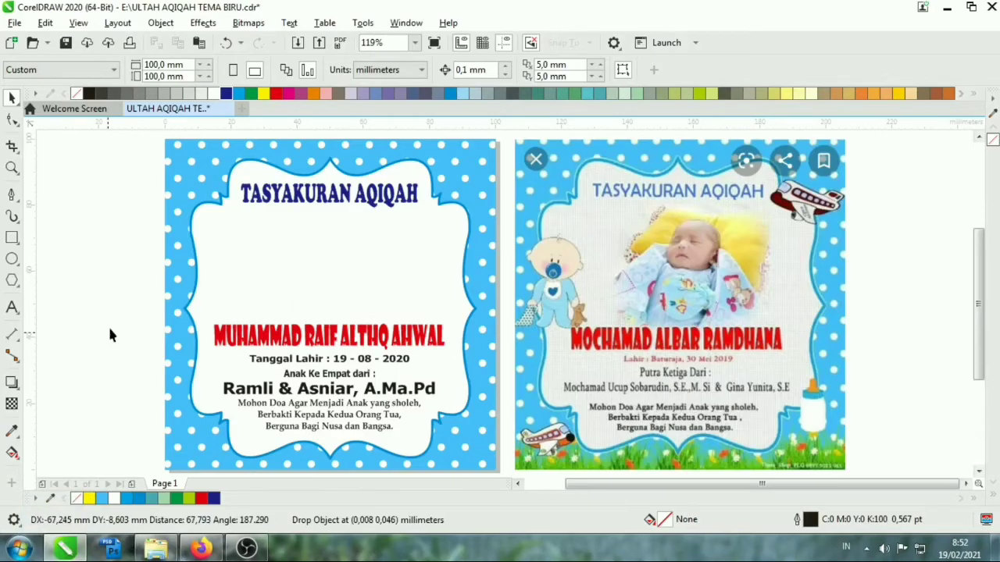
Drop the sweet baby boy clip-art onto the canvas, shrink it, and set it above the red name.
left_click_drag(218, 520, 107, 324)
scroll(341, 250, "down", 3)
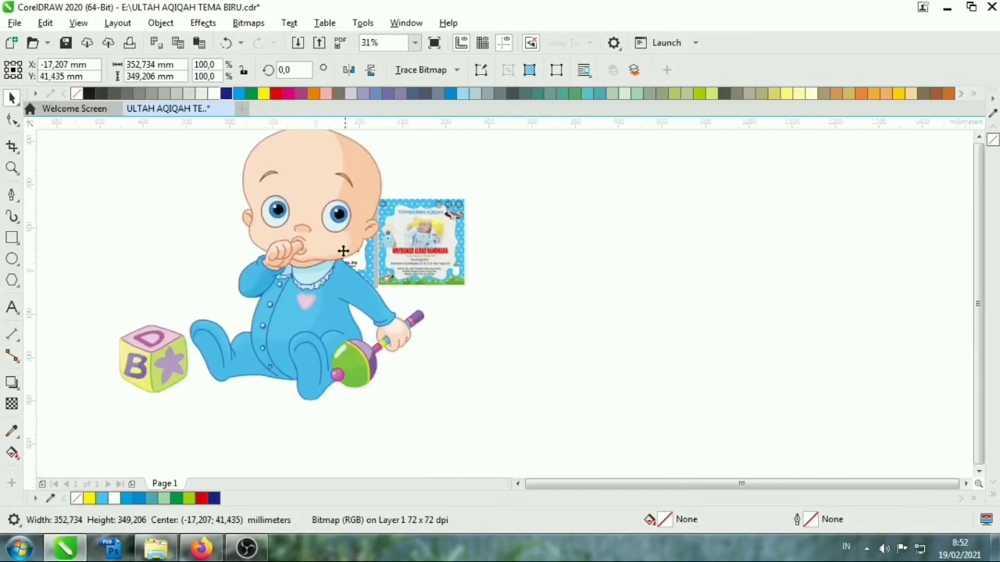
scroll(388, 177, "down", 2)
left_click_drag(388, 177, 323, 242)
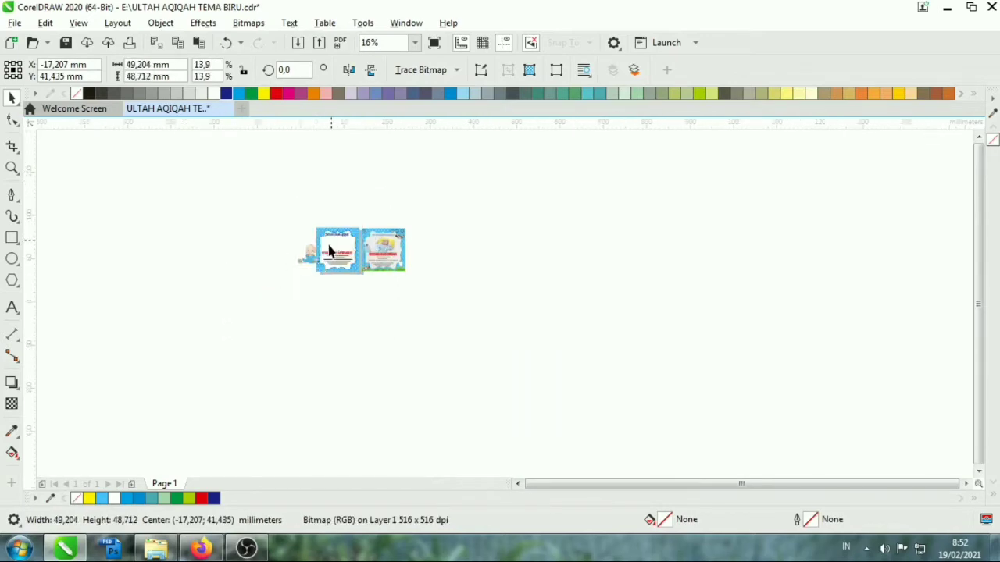
scroll(328, 252, "up", 5)
mouse_move(250, 289)
left_mouse_down()
mouse_move(315, 180)
mouse_move(290, 196)
left_mouse_up()
left_click_drag(261, 238, 288, 271)
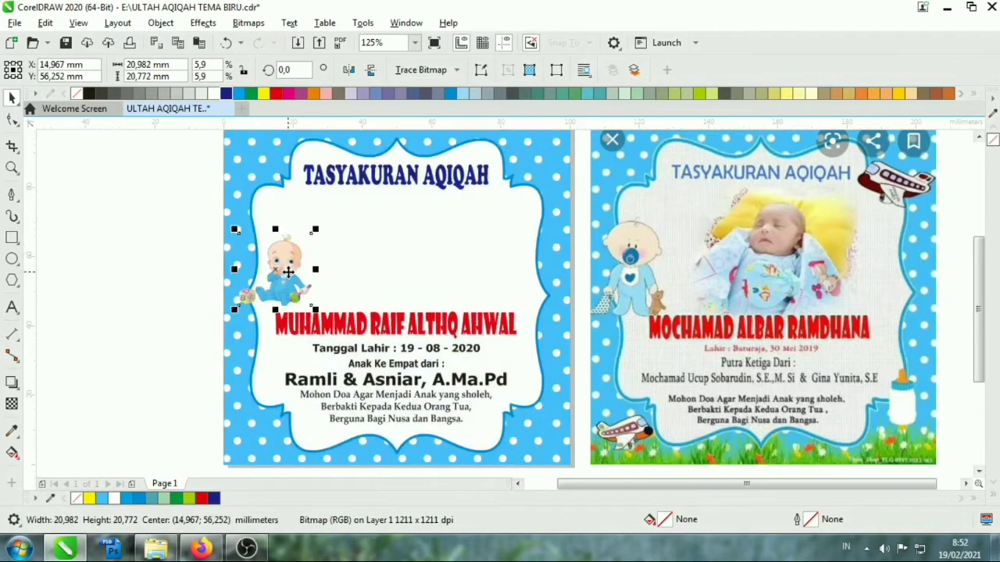
mouse_move(315, 229)
left_mouse_down()
mouse_move(296, 246)
mouse_move(319, 225)
left_mouse_up()
left_click(173, 255)
scroll(273, 297, "down", 1)
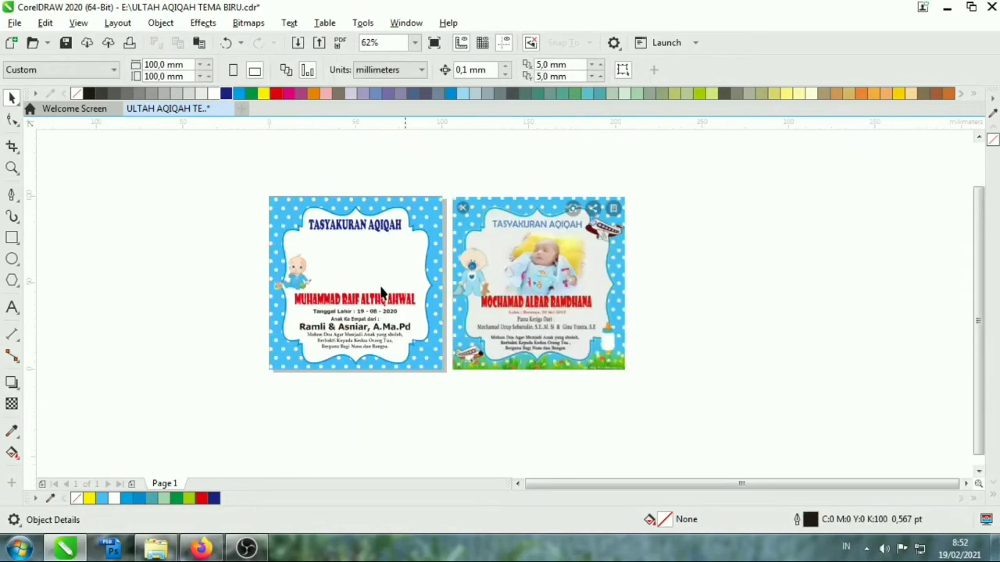
scroll(552, 387, "up", 1)
scroll(496, 334, "down", 1)
scroll(497, 334, "up", 1)
Back in Explorer, multi-select clip-art files i, d, e, h, b, c and g.
key("alt+Tab")
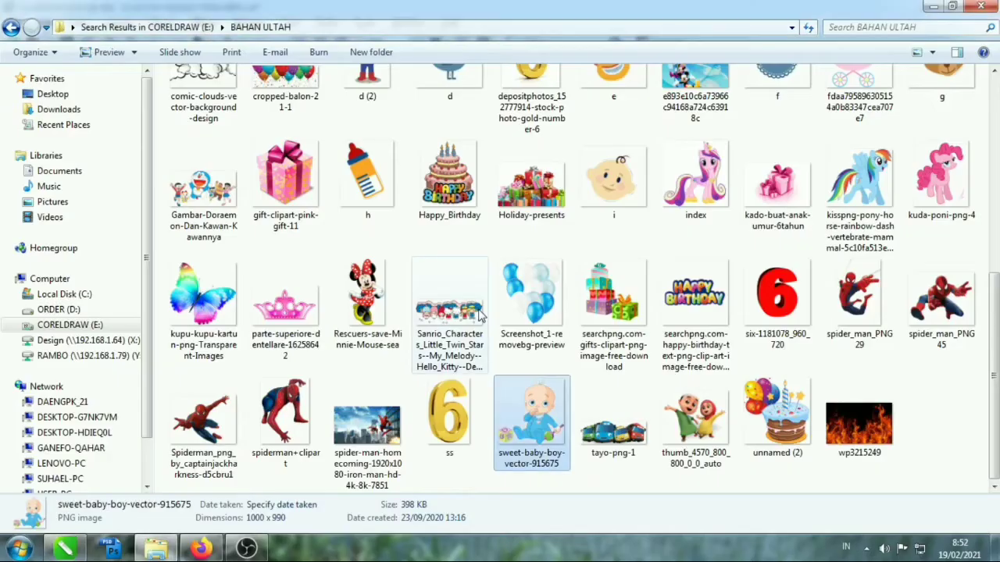
left_click(710, 429)
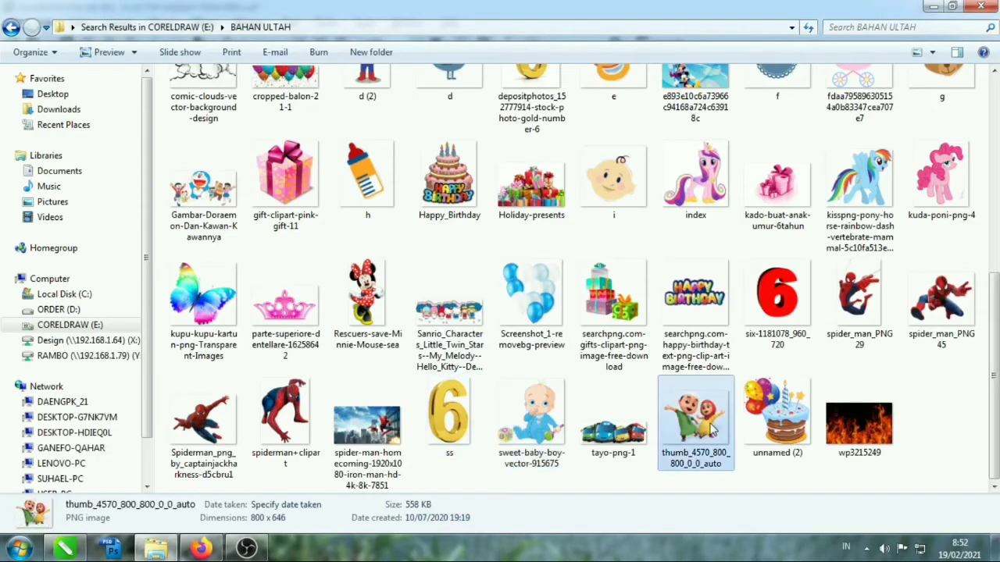
scroll(565, 398, "up", 2)
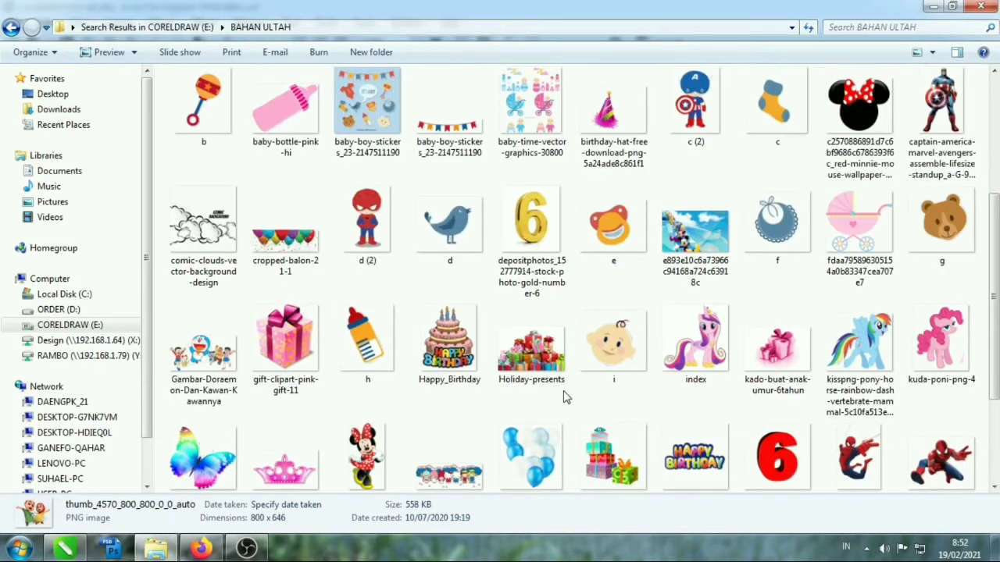
left_click(617, 250)
left_click(628, 356)
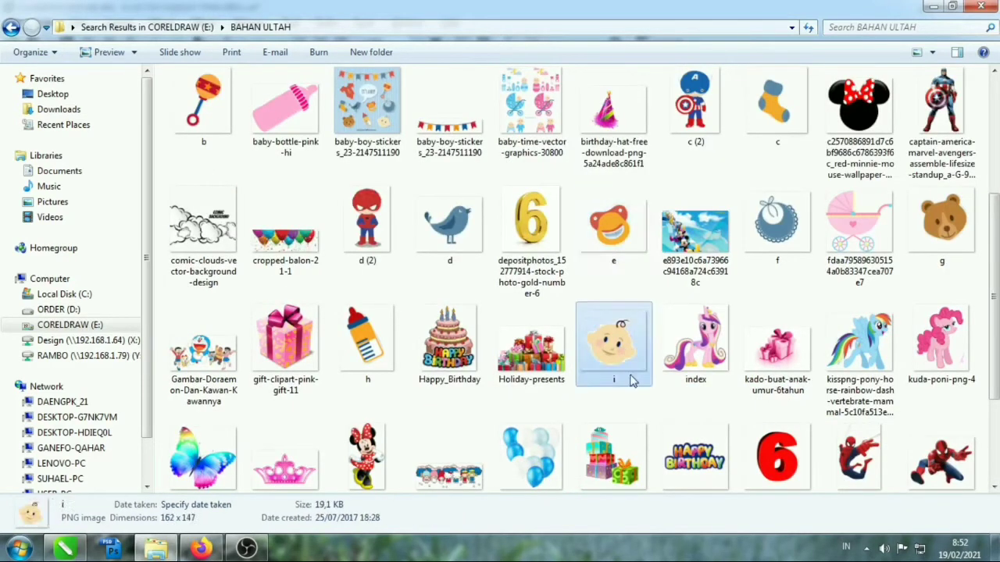
left_click(450, 226, "ctrl")
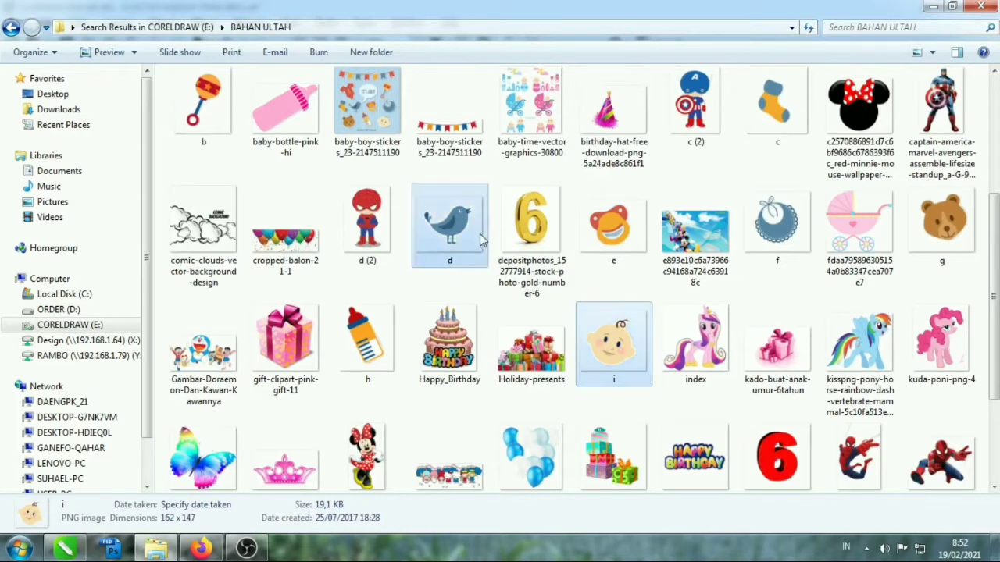
left_click(613, 227, "ctrl")
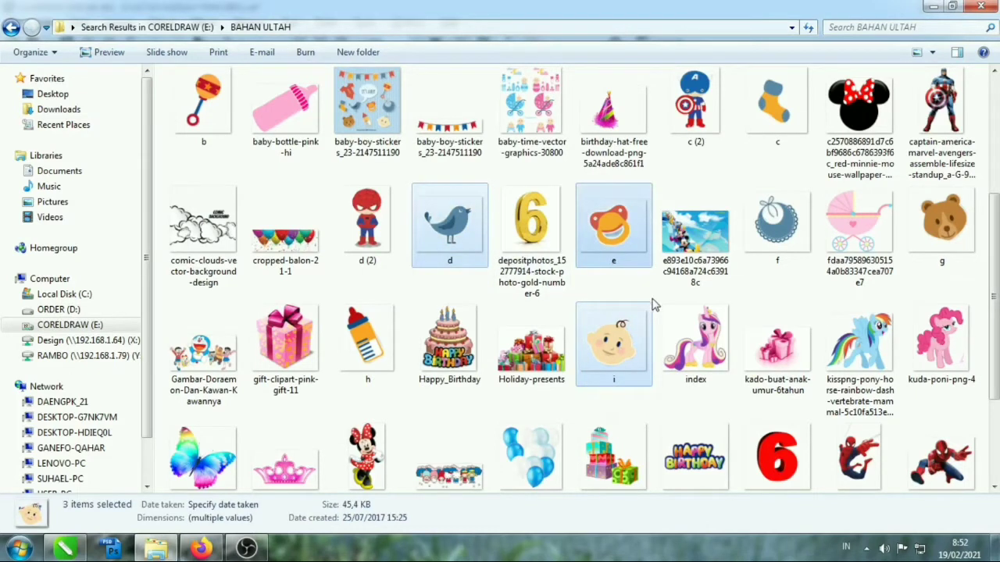
left_click(367, 344, "ctrl")
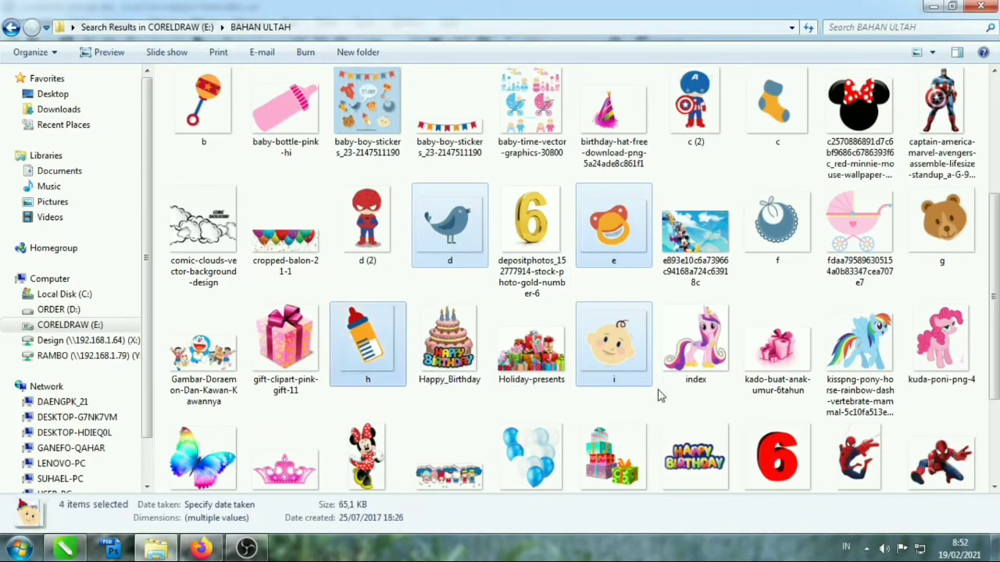
left_click(226, 98, "ctrl")
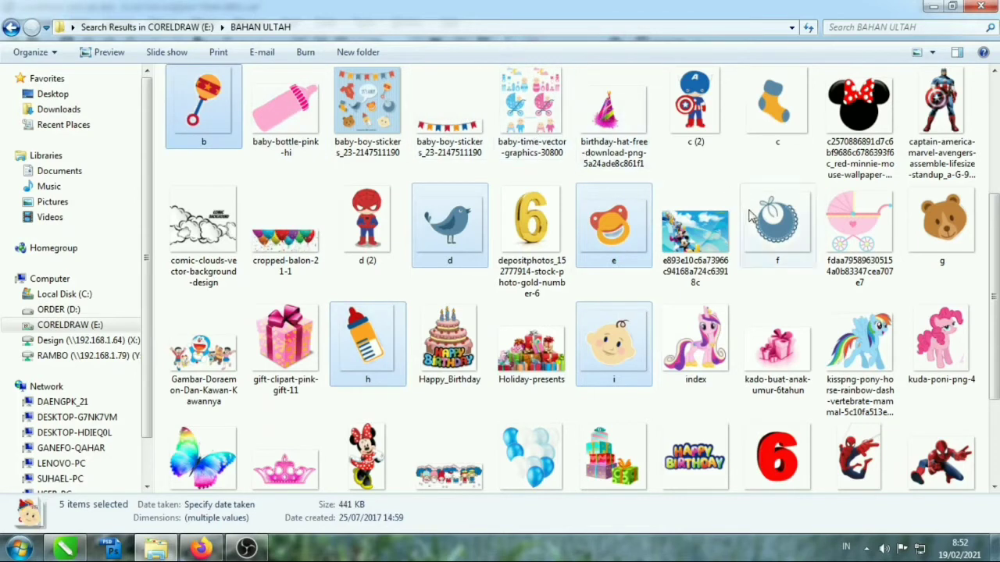
left_click(777, 106, "ctrl")
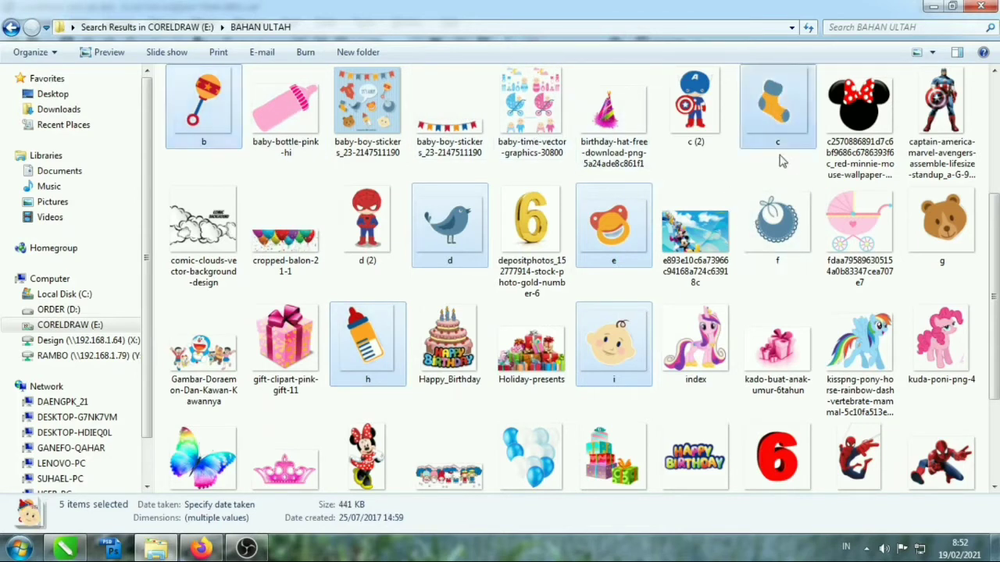
left_click(940, 238, "ctrl")
Import the seven selected clip-art files into CorelDRAW, dismissing the document defaults prompt.
left_click_drag(948, 238, 530, 251)
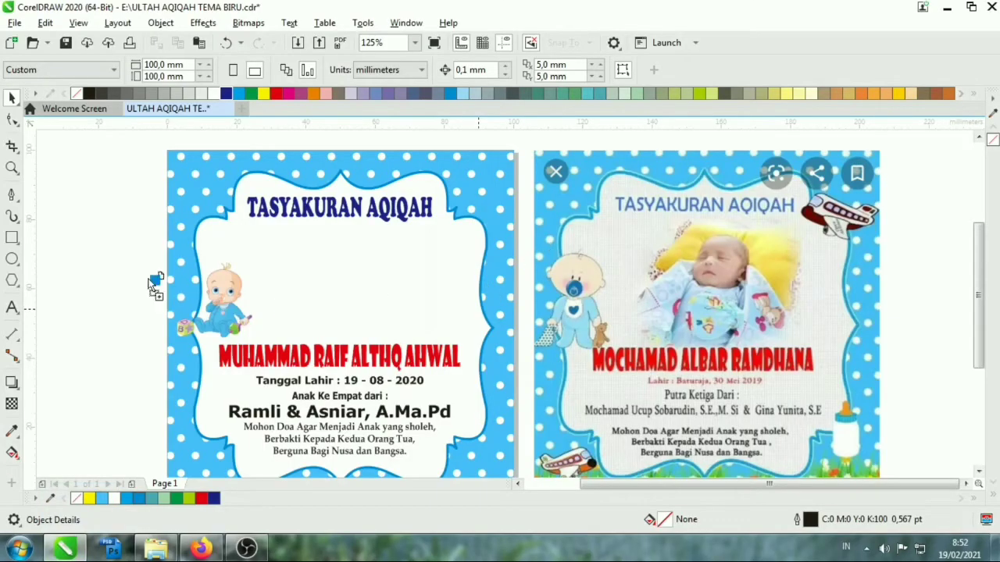
left_click_drag(152, 285, 90, 270)
left_click(586, 364)
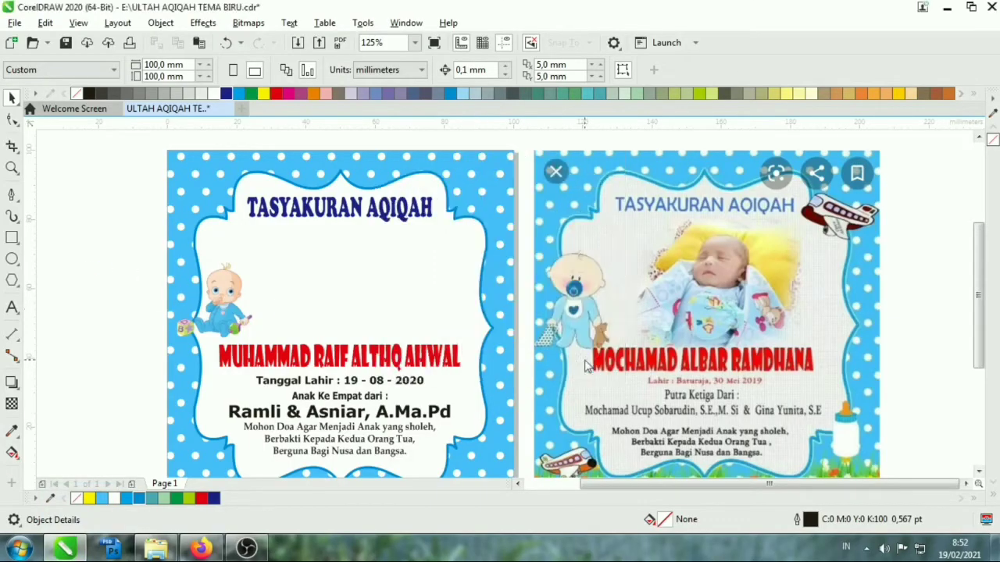
key("alt+Tab")
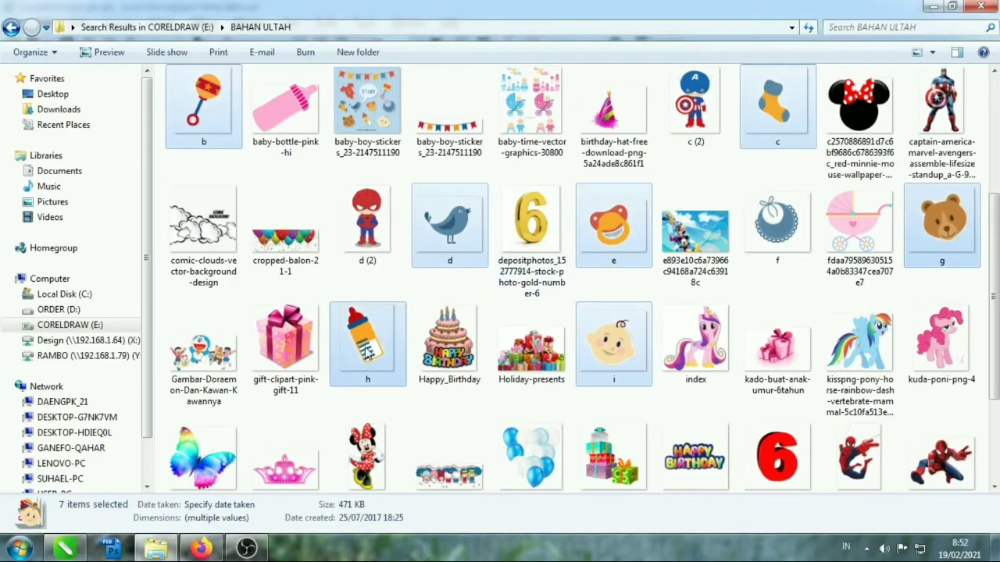
scroll(547, 312, "down", 1)
mouse_move(156, 469)
left_mouse_down()
mouse_move(56, 553)
mouse_move(129, 279)
left_mouse_up()
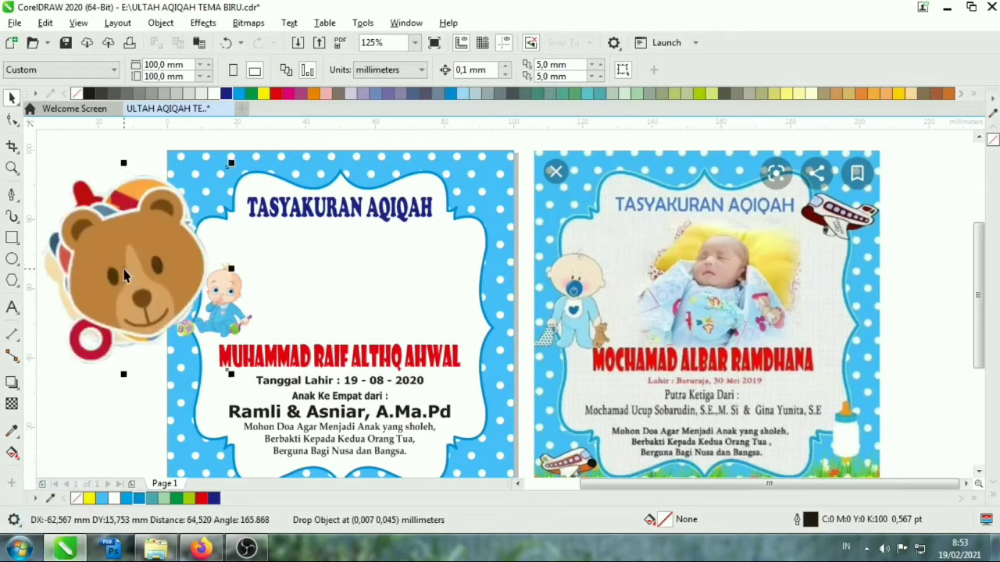
scroll(482, 269, "down", 2)
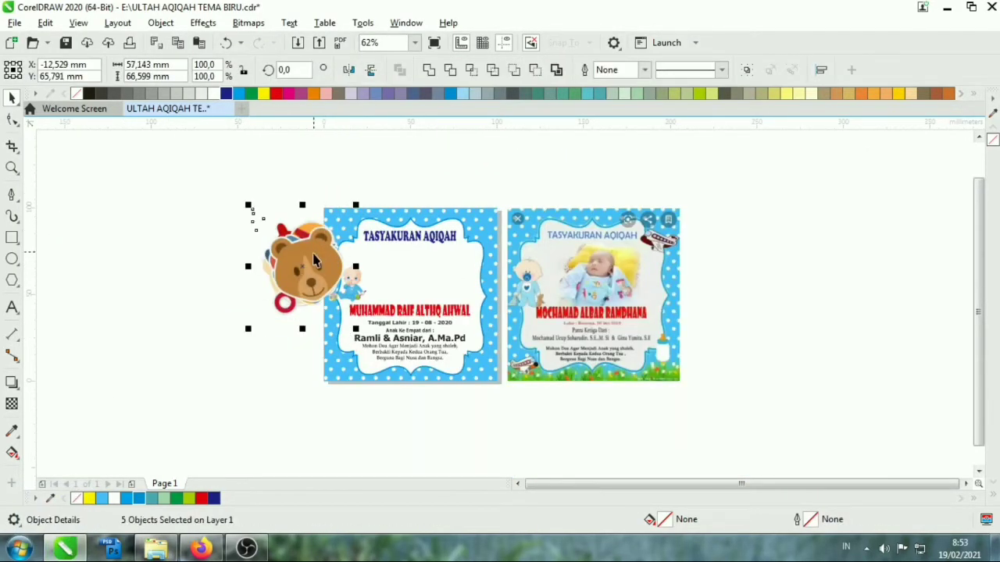
Move the imported clip-art left on the pasteboard and scale the group into a small cluster.
left_click_drag(314, 257, 268, 263)
scroll(326, 310, "up", 2)
scroll(286, 233, "down", 2)
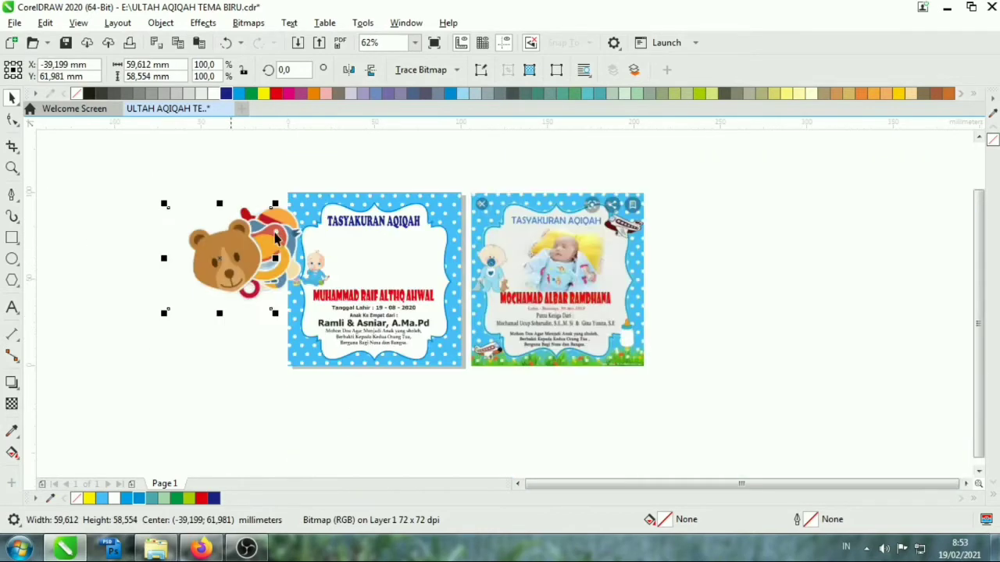
left_click_drag(315, 328, 315, 326)
left_click_drag(320, 189, 189, 301)
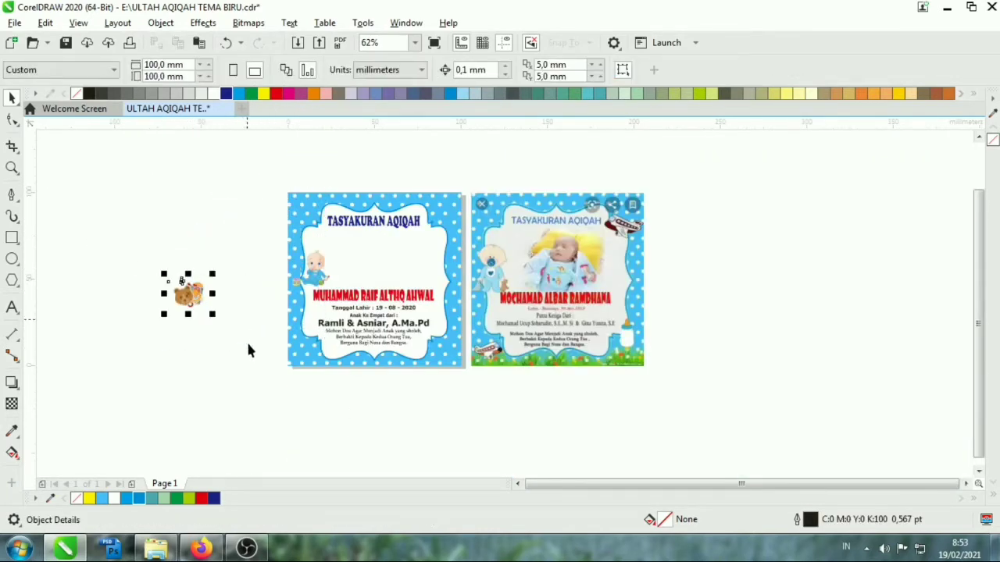
left_click_drag(212, 272, 232, 254)
left_click(259, 303)
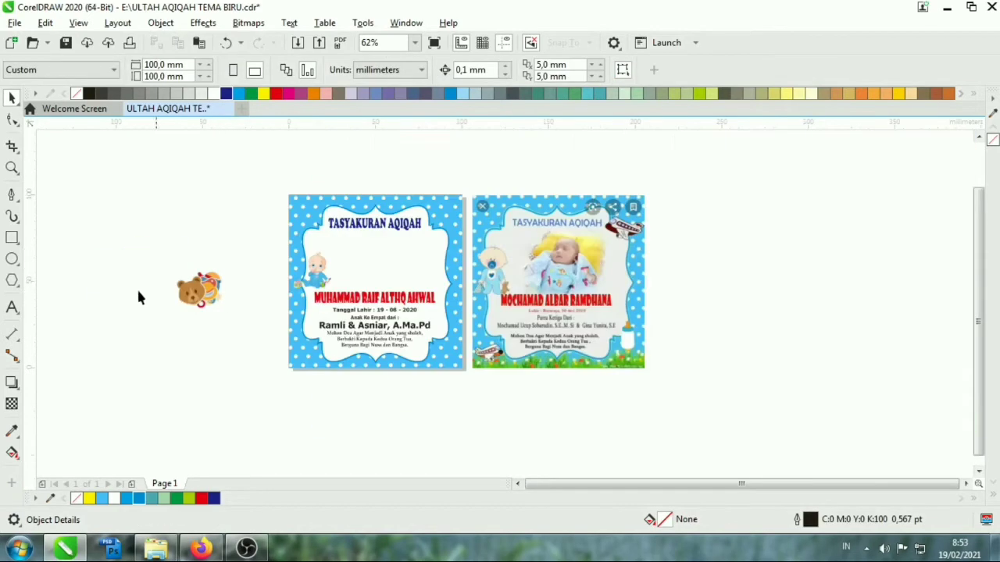
scroll(196, 310, "up", 2)
mouse_move(93, 195)
left_mouse_down()
mouse_move(222, 329)
mouse_move(202, 313)
left_mouse_up()
left_click(187, 320)
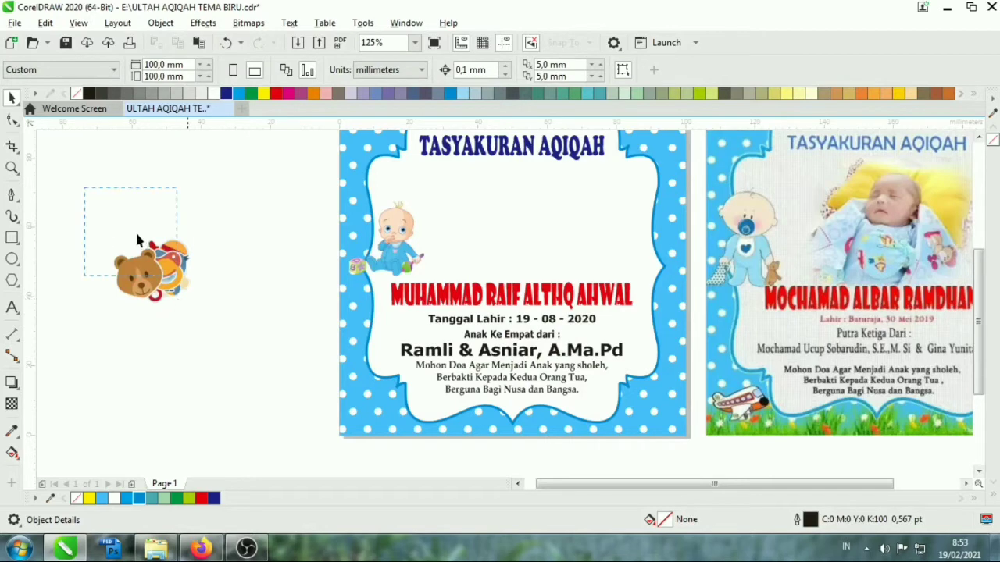
Place the bear in the card's lower-left corner and a mirrored orange face bottom-right.
left_click_drag(138, 241, 195, 307)
left_click(186, 341)
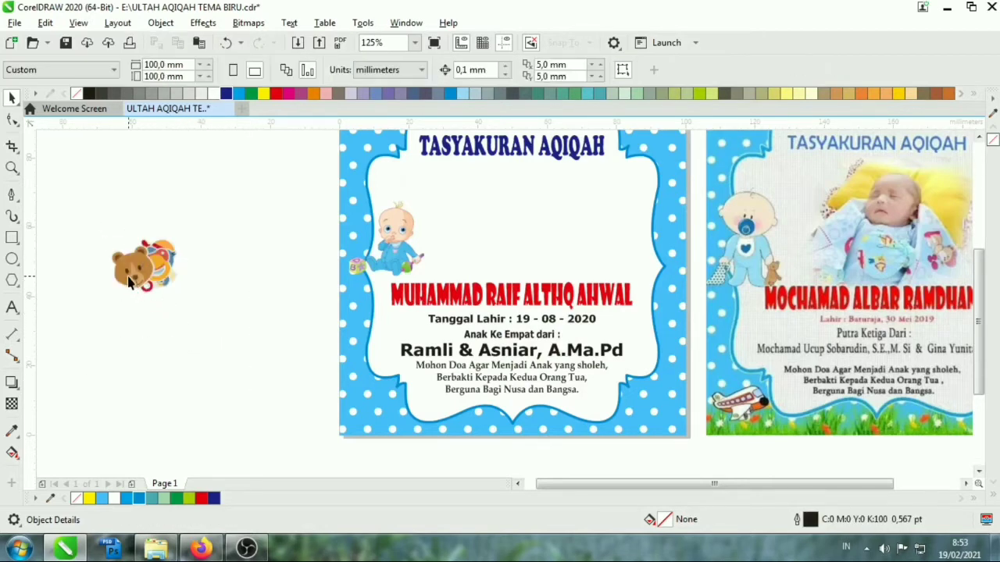
mouse_move(141, 285)
left_mouse_down()
mouse_move(407, 414)
mouse_move(396, 407)
left_mouse_up()
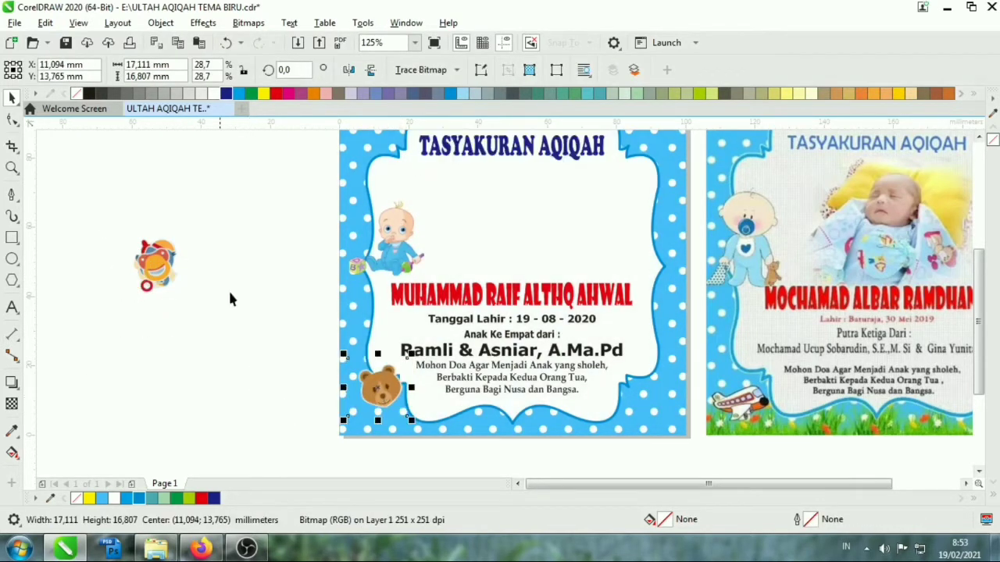
left_click(645, 425)
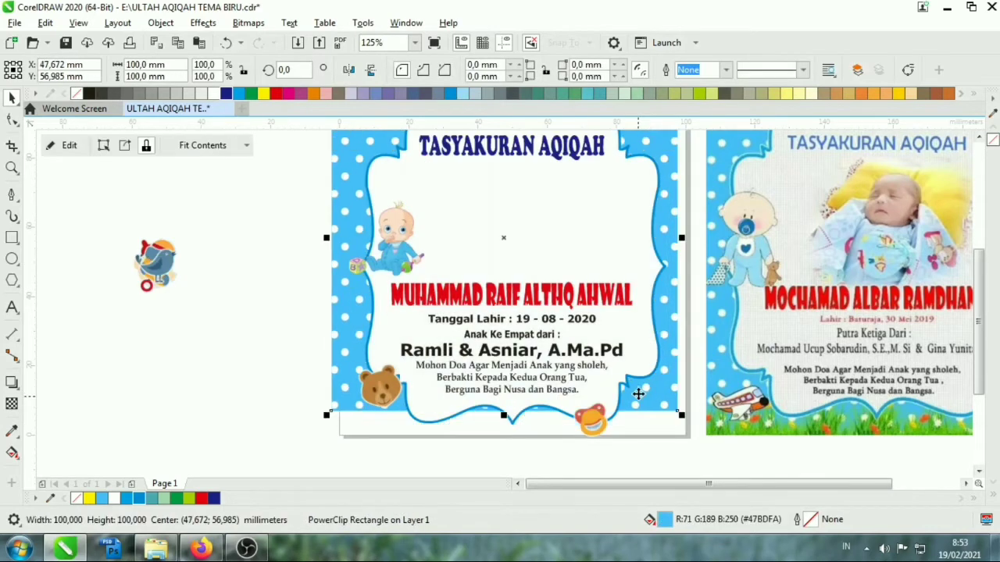
key("ctrl+z")
mouse_move(576, 415)
left_mouse_down()
mouse_move(646, 380)
mouse_move(658, 408)
left_mouse_up()
left_click(350, 71)
Put a mirrored, slightly enlarged bird on the right and a smaller sock beside the name.
left_click_drag(181, 270, 650, 251)
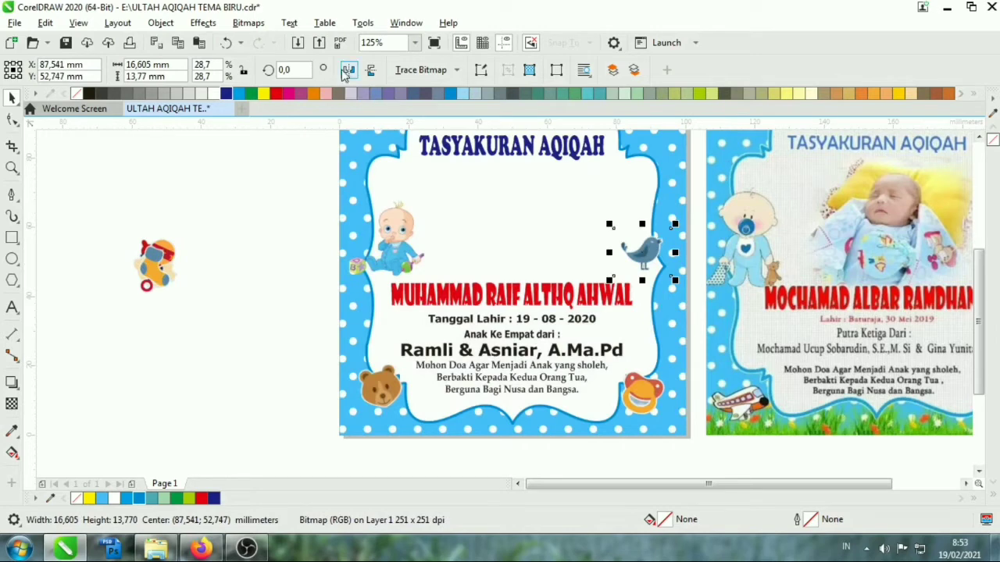
left_click(346, 72)
left_click_drag(608, 225, 594, 213)
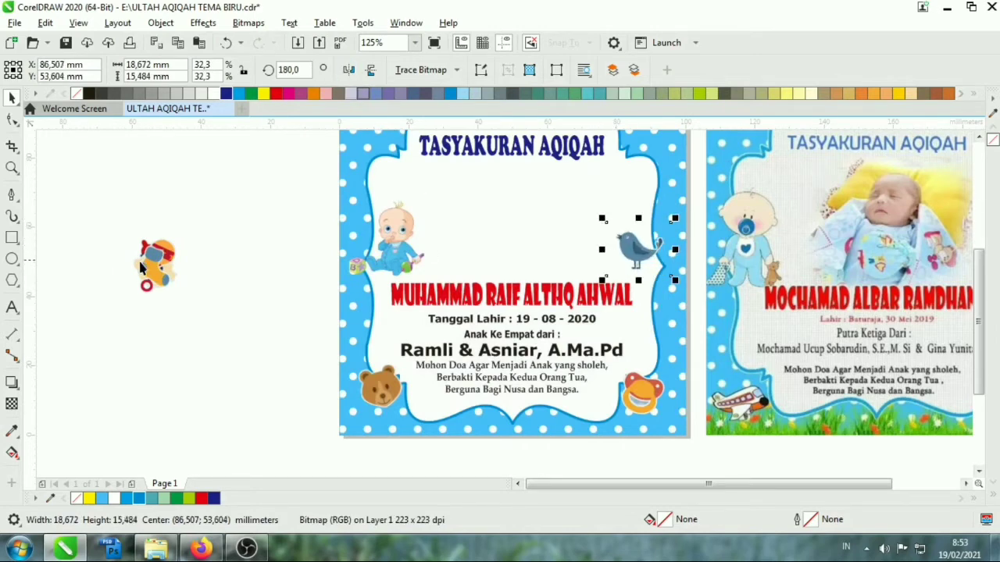
left_click(170, 268)
mouse_move(151, 260)
left_mouse_down()
mouse_move(531, 436)
mouse_move(652, 178)
mouse_move(660, 336)
left_mouse_up()
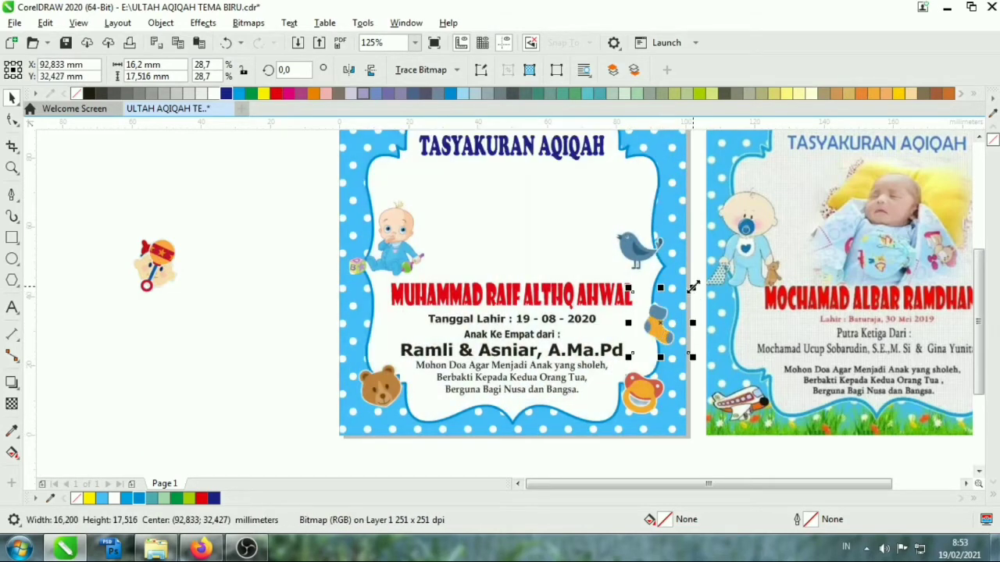
left_click_drag(692, 288, 683, 298)
left_click_drag(669, 330, 665, 373)
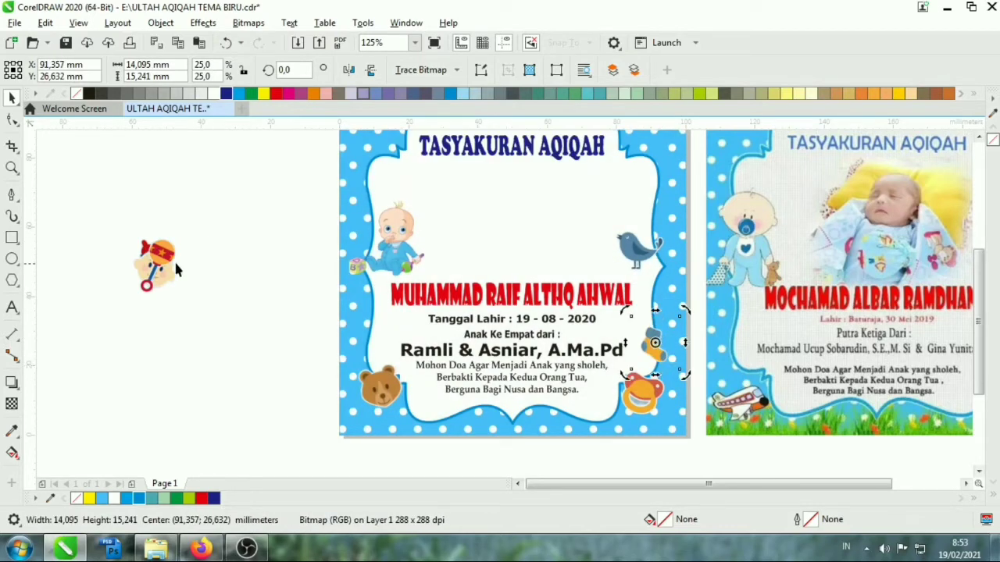
Place the rattle on the left edge, baby face top-right and bottle top-left, fine-tuning both corners.
mouse_move(175, 264)
left_mouse_down()
mouse_move(401, 307)
mouse_move(390, 288)
left_mouse_up()
left_click_drag(655, 335, 657, 319)
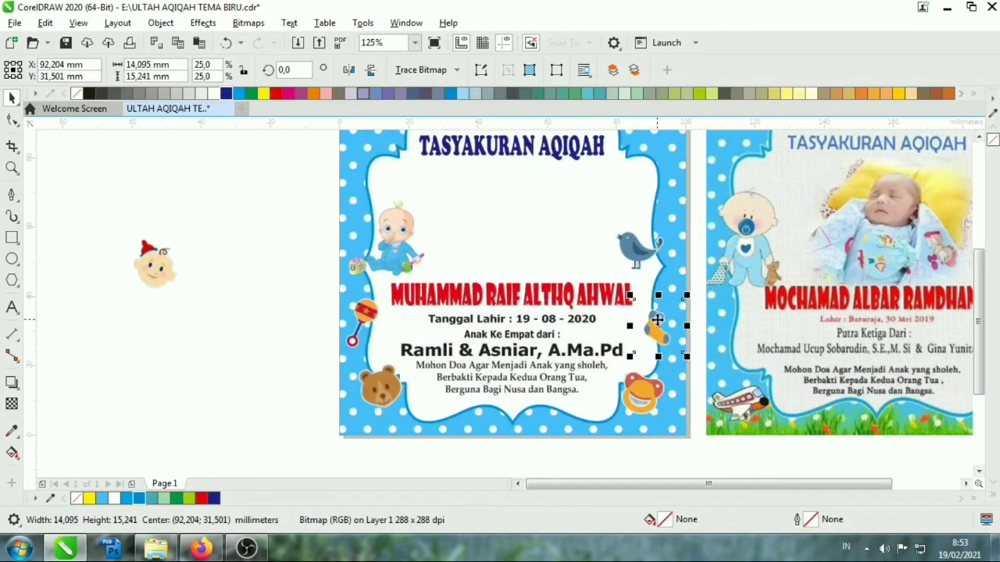
mouse_move(160, 267)
left_mouse_down()
mouse_move(657, 167)
mouse_move(643, 165)
left_mouse_up()
left_click_drag(153, 263, 372, 155)
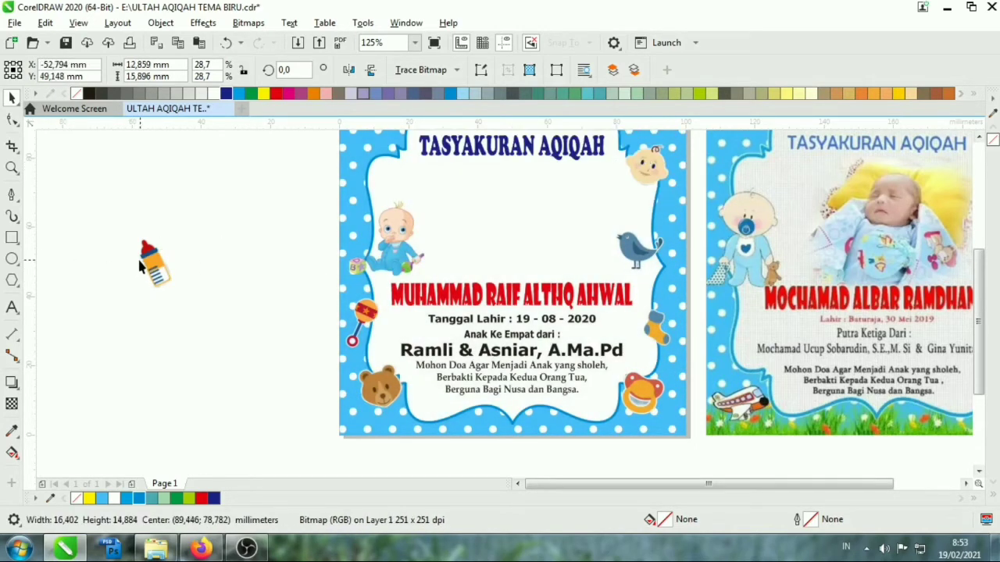
scroll(531, 278, "down", 1)
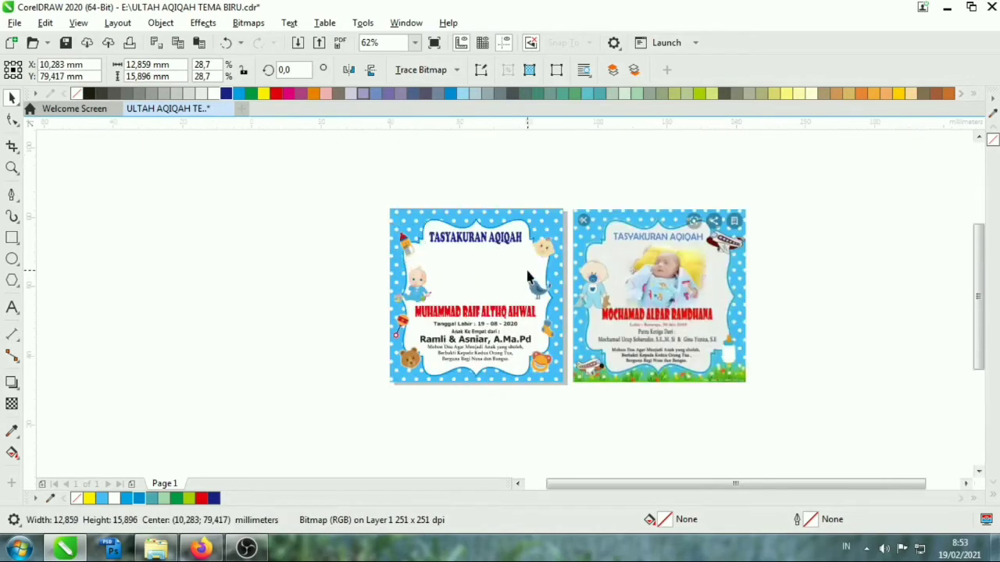
scroll(532, 279, "up", 3)
left_click_drag(550, 168, 564, 218)
scroll(565, 218, "down", 1)
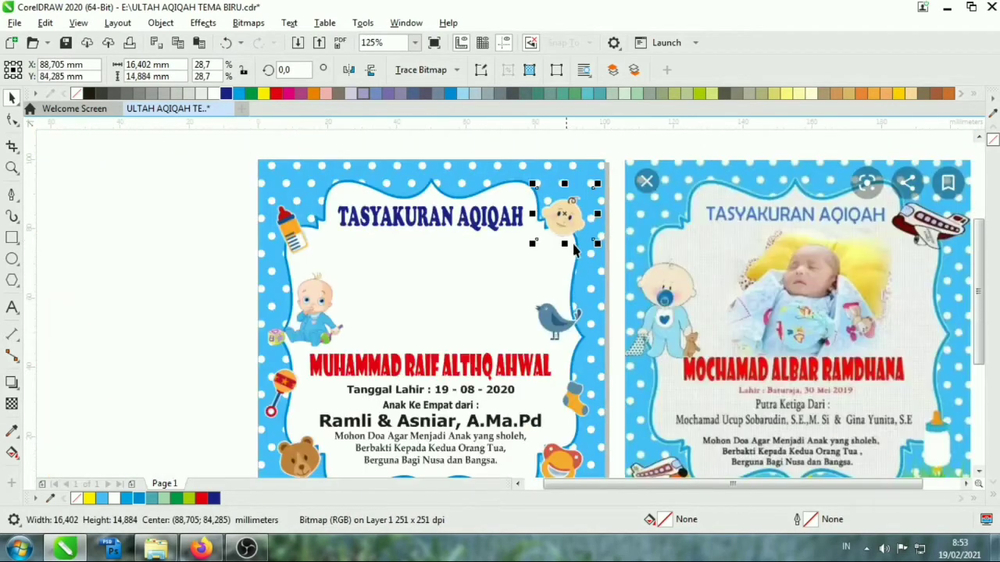
scroll(312, 196, "up", 3)
left_click_drag(100, 262, 100, 244)
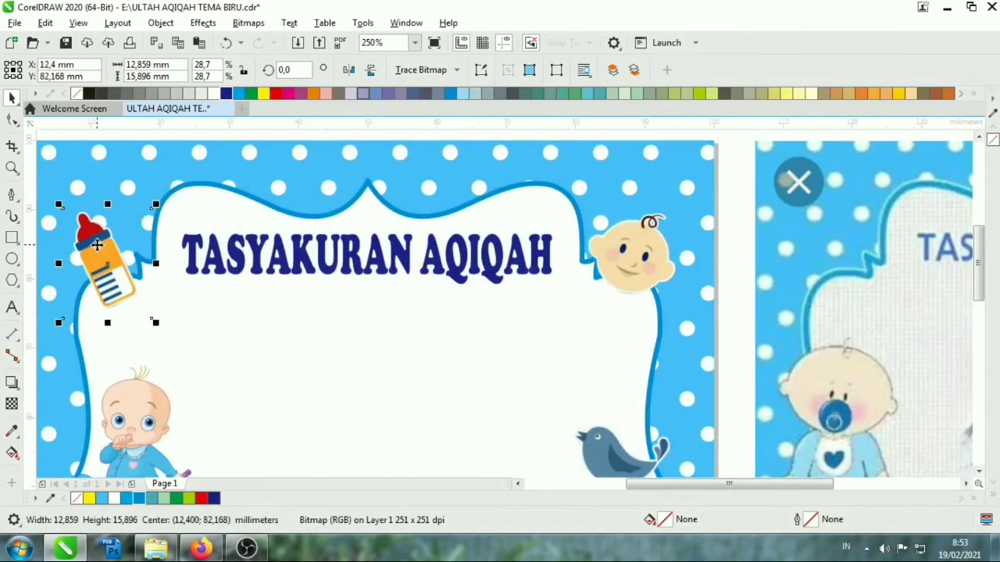
scroll(299, 234, "down", 2)
left_click(690, 260)
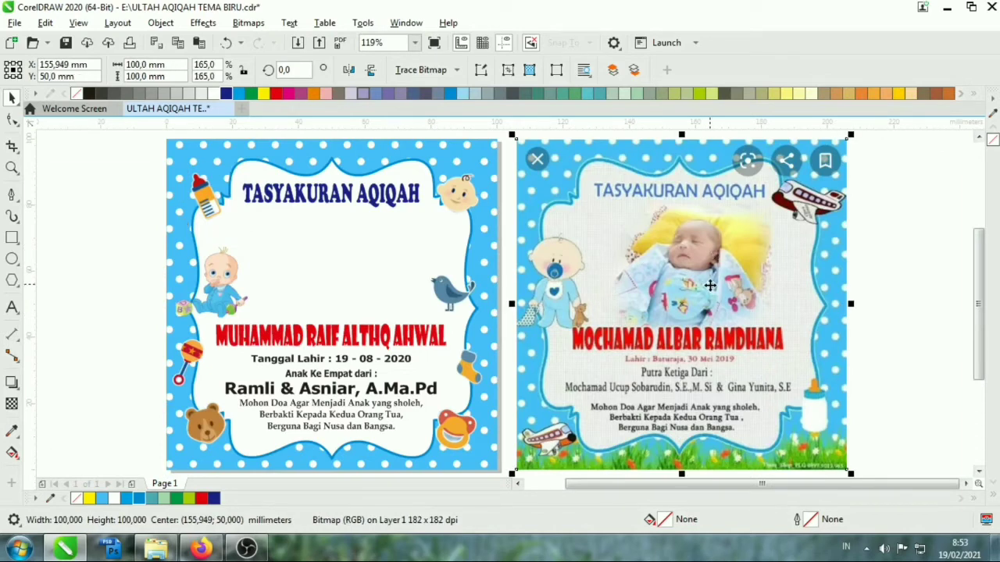
Move the reference card image off Page 1 onto a new Page 2, then return to Page 1.
key("Delete")
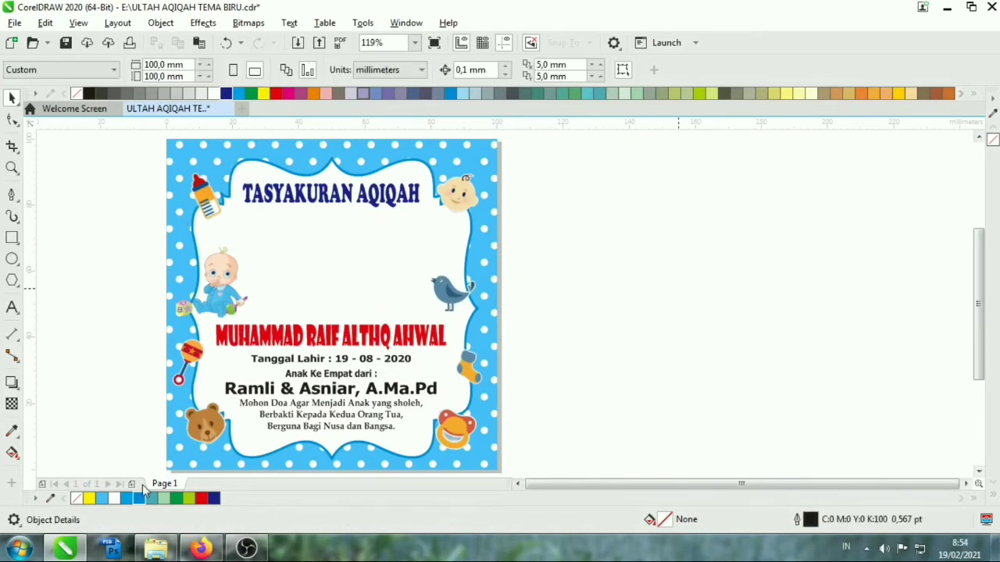
key("ctrl+z")
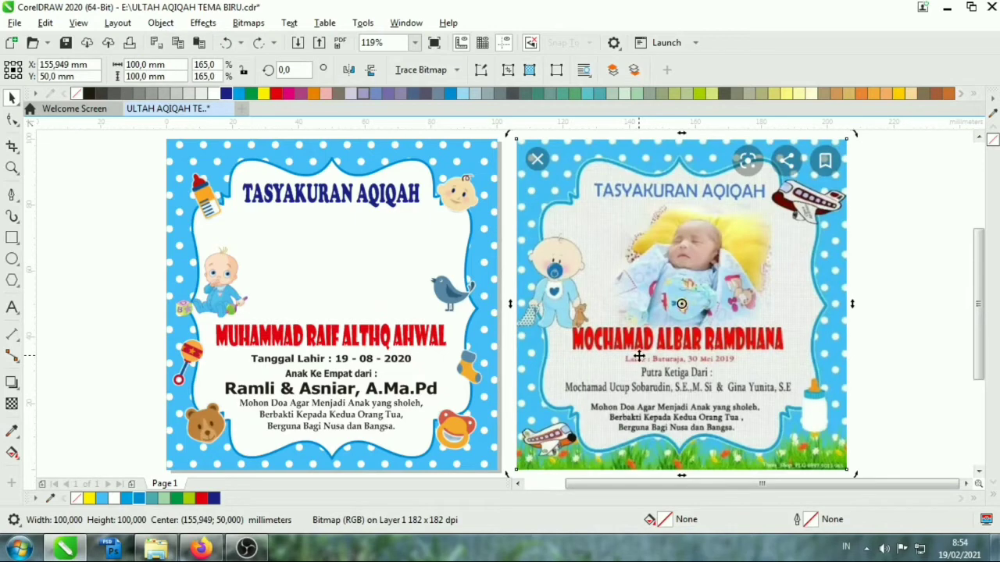
key("Delete")
left_click(132, 483)
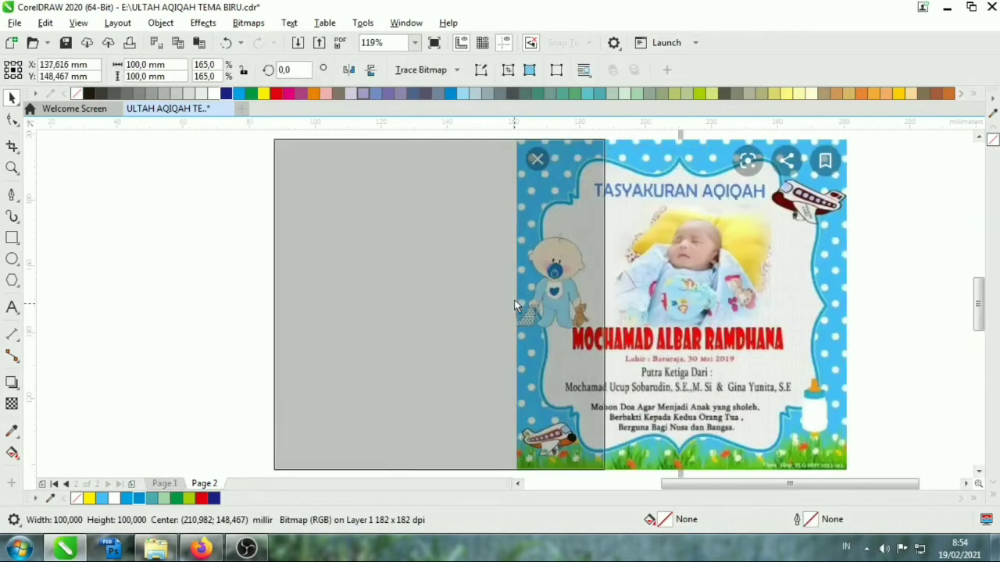
left_click_drag(514, 300, 377, 304)
left_click(165, 483)
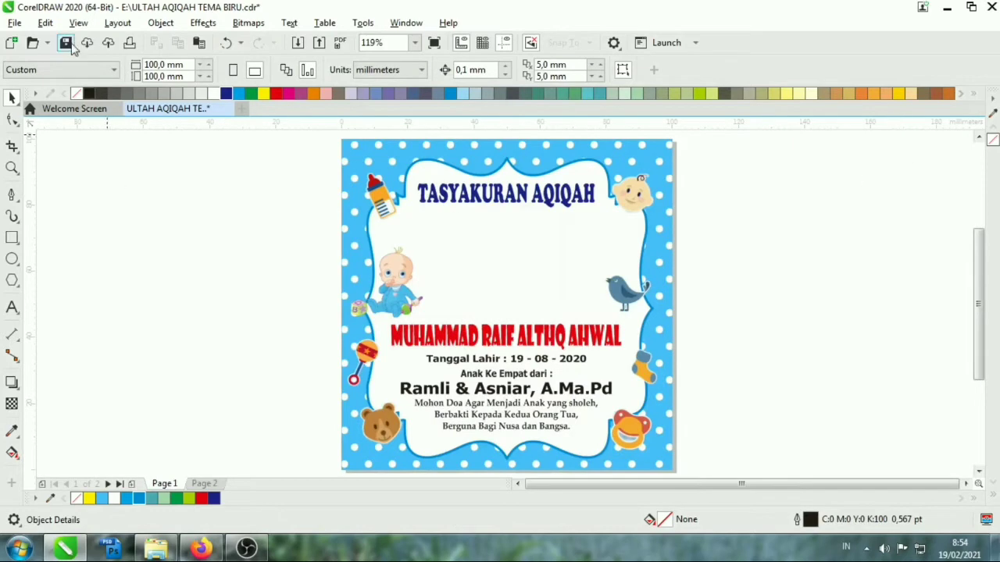
In the WhatsApp Web chat, scroll up and open the yellow-shirt baby photo full size.
left_click(156, 549)
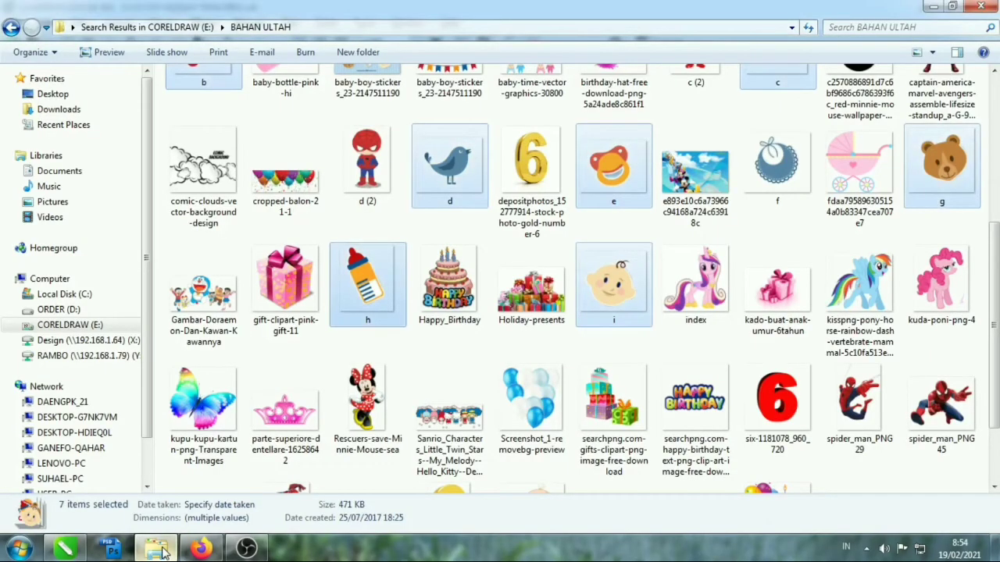
left_click(201, 549)
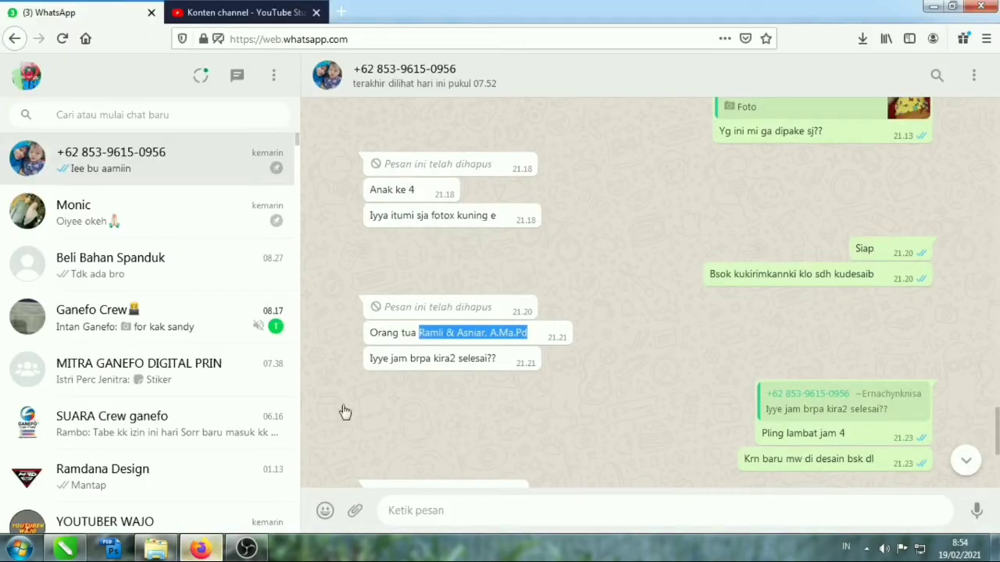
left_click(395, 260)
scroll(514, 304, "up", 3)
scroll(514, 304, "up", 5)
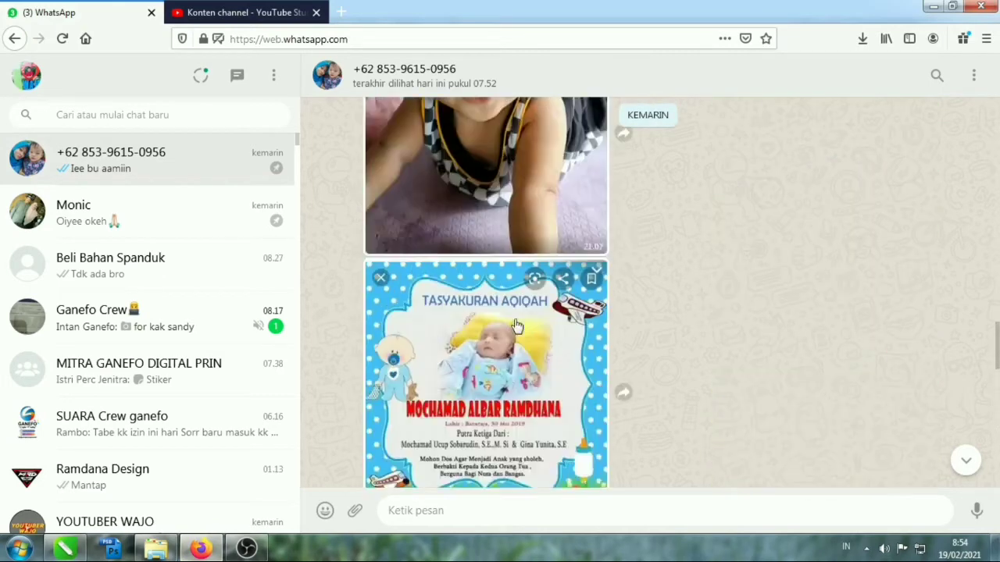
scroll(515, 325, "up", 5)
scroll(509, 352, "up", 5)
scroll(508, 352, "up", 5)
left_click(594, 272)
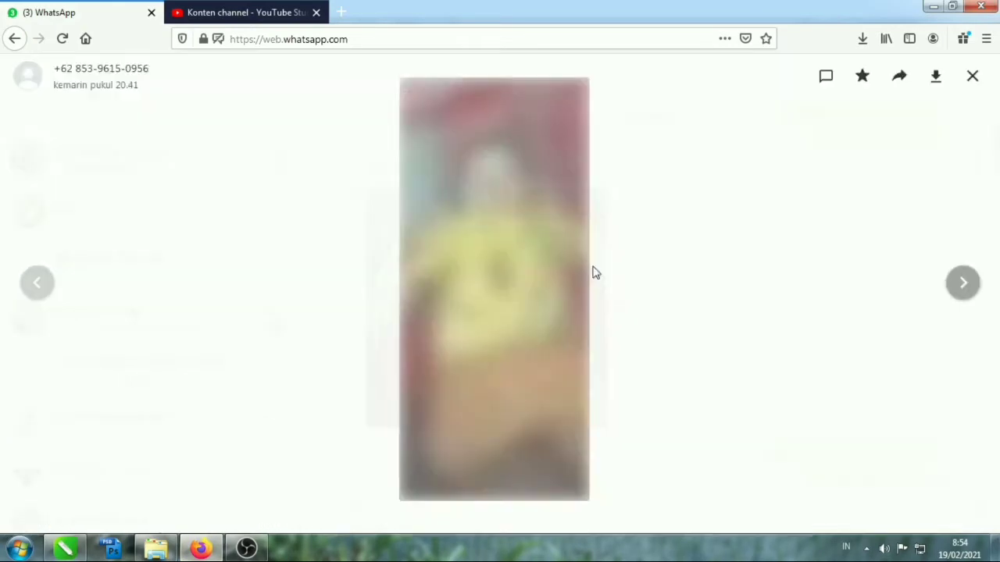
Download the baby photo and drag the saved file from its folder into CorelDRAW.
left_click(935, 78)
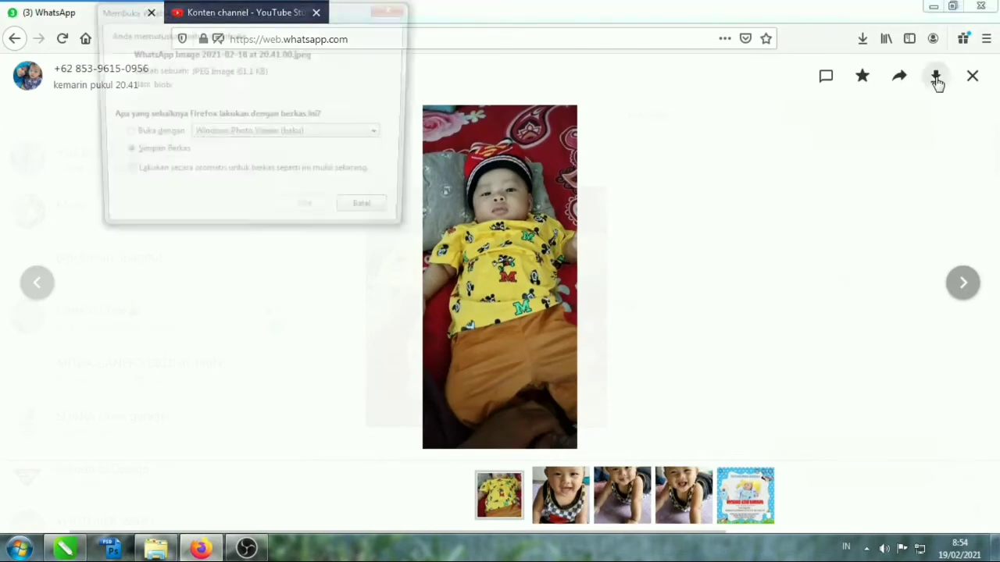
left_click(316, 218)
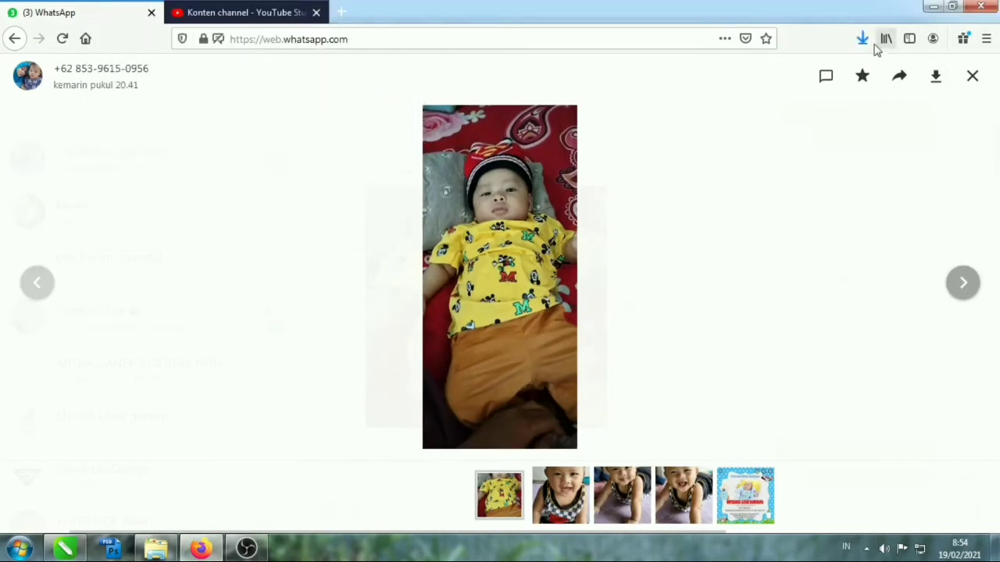
left_click(860, 42)
left_click(855, 80)
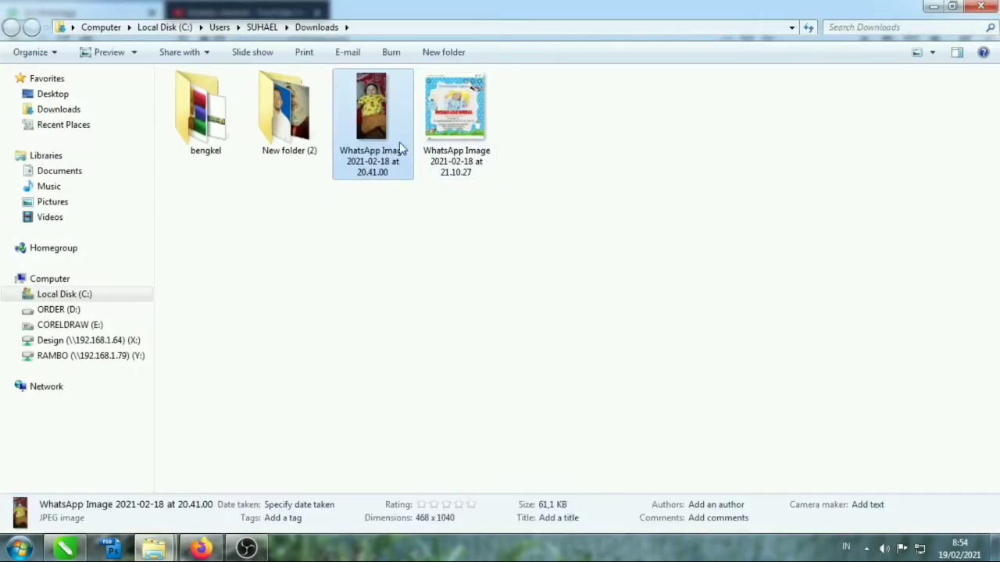
mouse_move(396, 149)
left_mouse_down()
mouse_move(137, 524)
mouse_move(159, 252)
left_mouse_up()
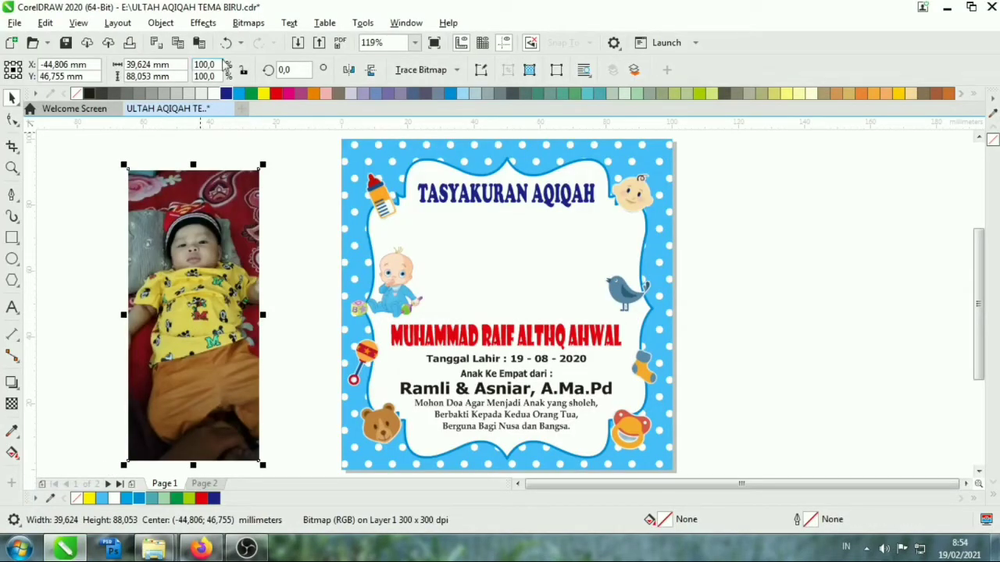
Raise the baby photo's brightness and contrast, then move it over the centre of the card.
left_click(203, 24)
mouse_move(220, 79)
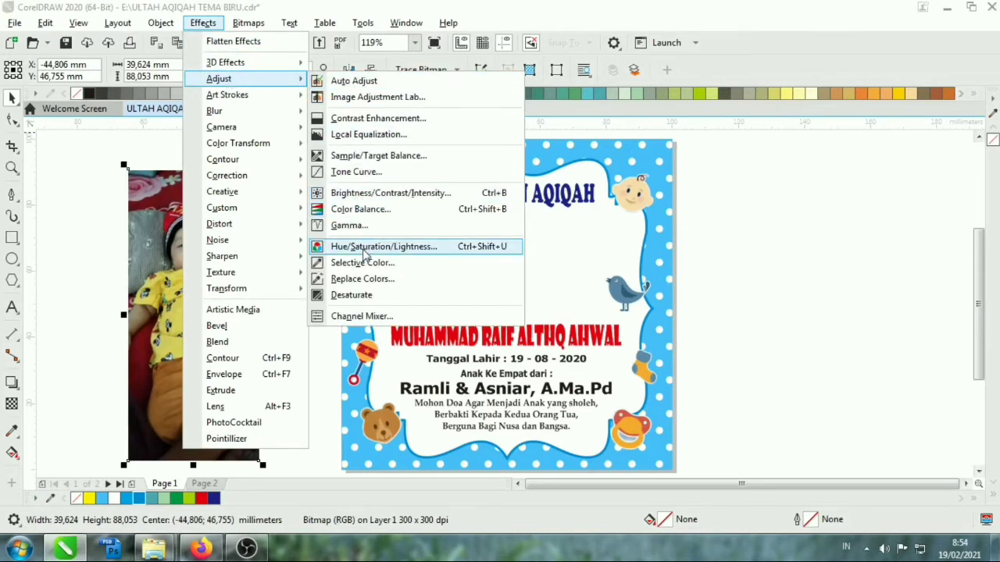
left_click(364, 195)
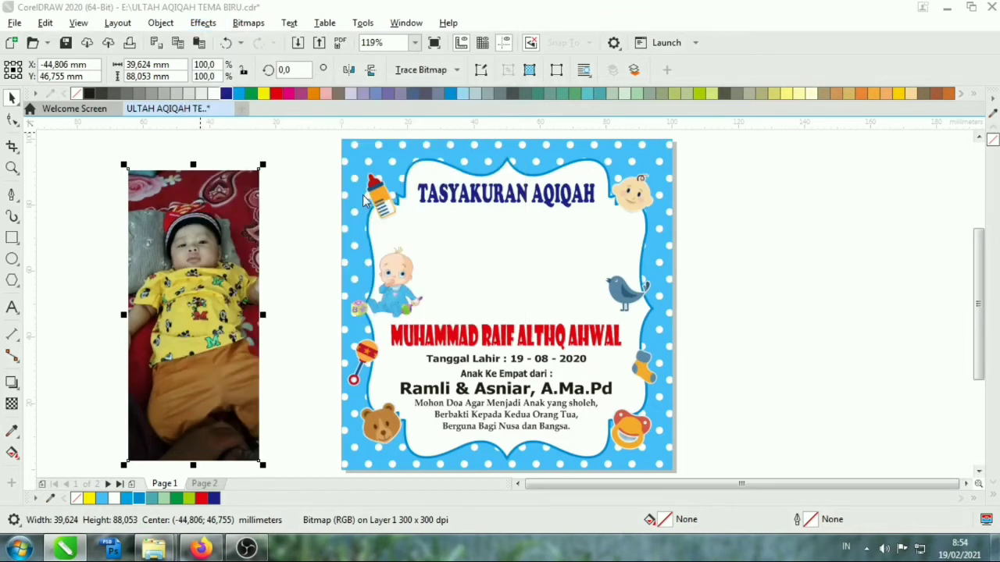
left_click_drag(514, 242, 518, 243)
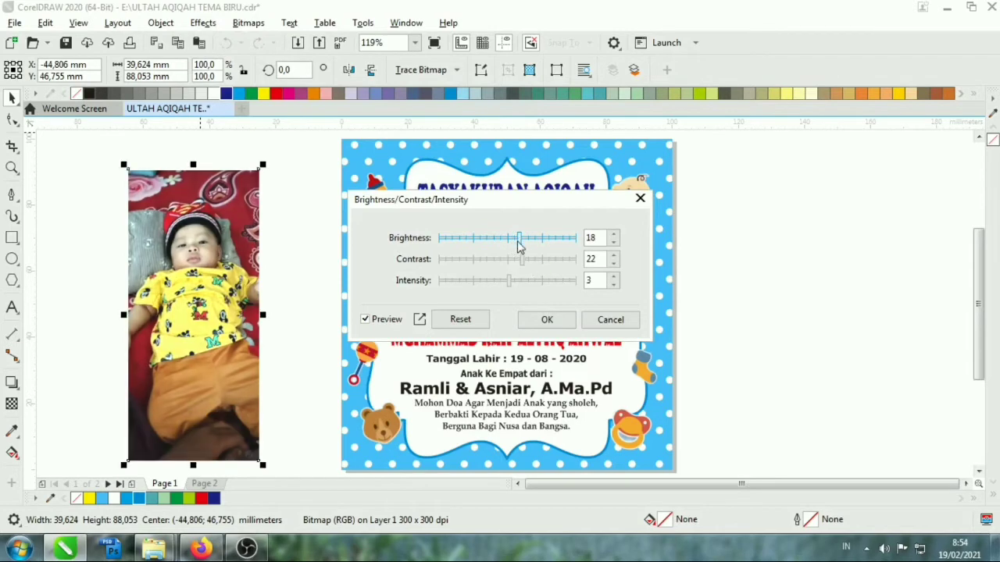
left_click(547, 319)
left_click_drag(161, 236, 479, 226)
left_click_drag(557, 175, 551, 190)
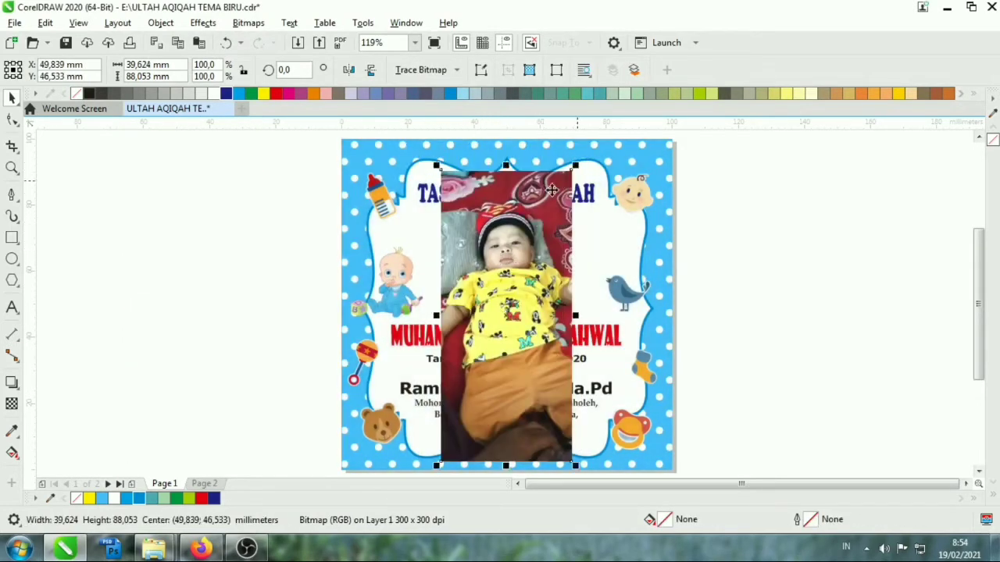
Scale the baby photo down to about 25 × 56 mm and place it below the title.
key("F10")
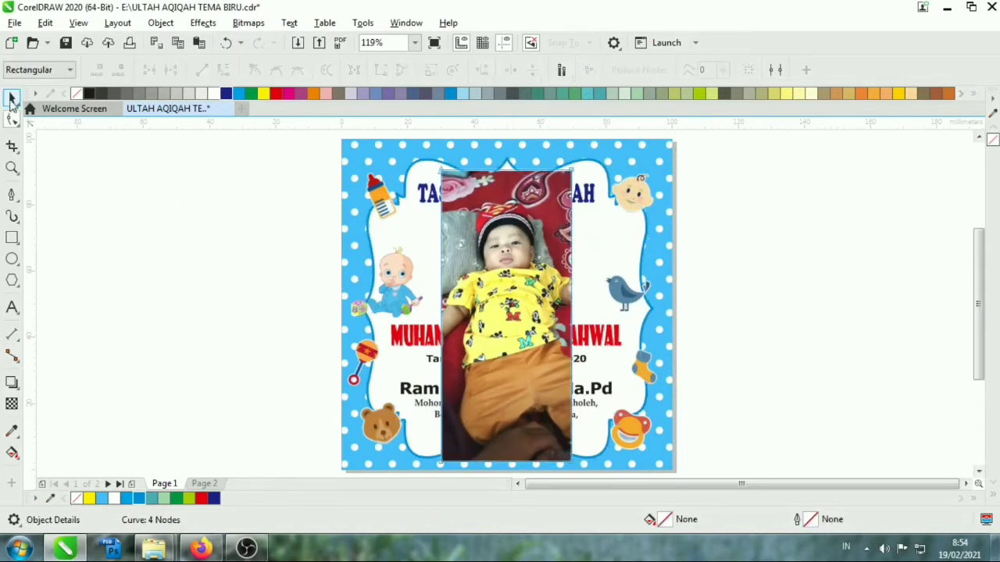
left_click(11, 100)
left_click(227, 266)
left_click(554, 254)
left_click_drag(571, 171, 548, 220)
left_click_drag(531, 297, 502, 254)
Send the baby photo behind the red name text.
scroll(525, 277, "up", 2)
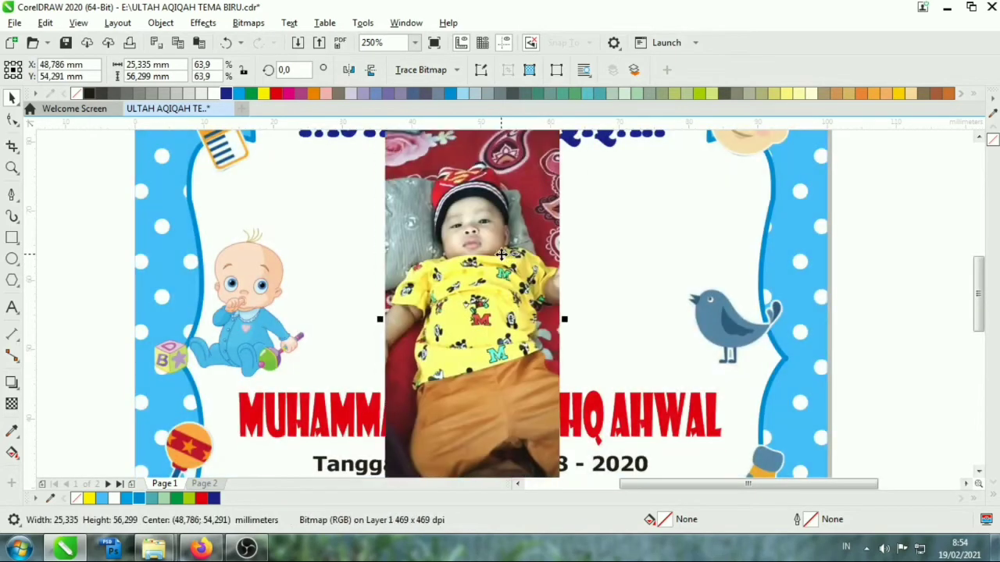
key("Delete")
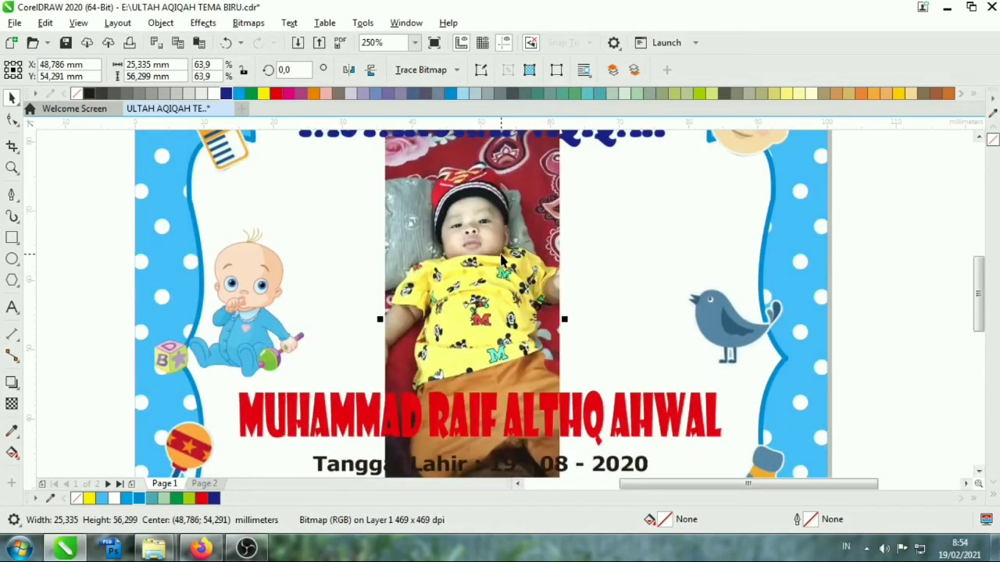
scroll(474, 254, "down", 2)
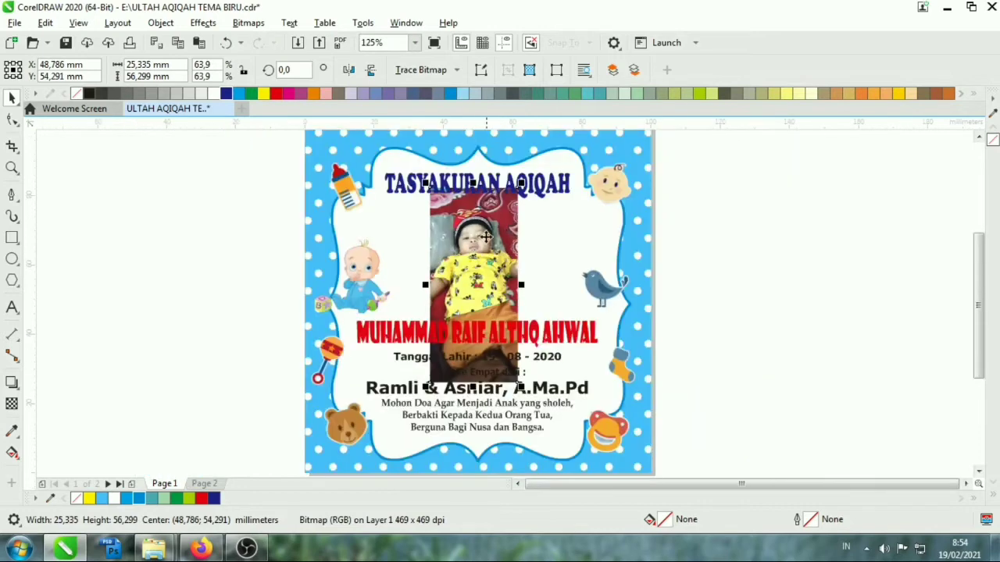
scroll(486, 236, "up", 2)
Fade the bottom of the baby photo and convert it to an 800 dpi CMYK bitmap.
left_click(12, 403)
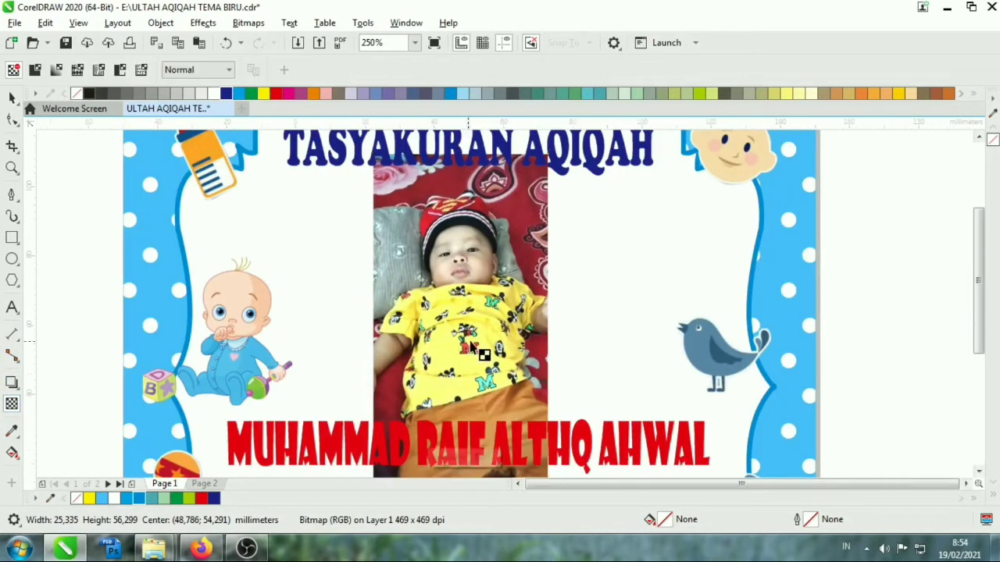
scroll(468, 312, "down", 2)
left_click_drag(446, 335, 445, 406)
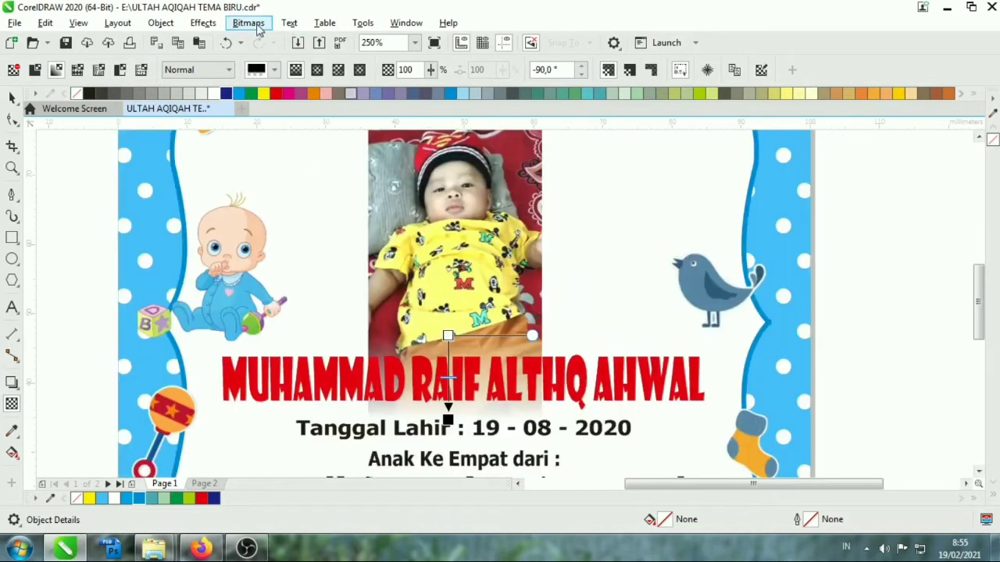
left_click(248, 23)
left_click(286, 38)
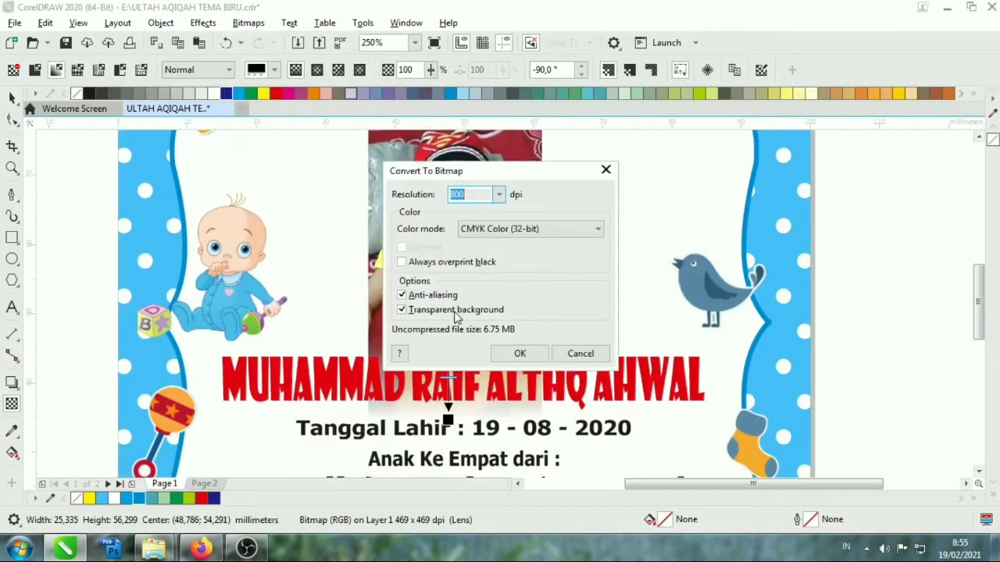
left_click(520, 354)
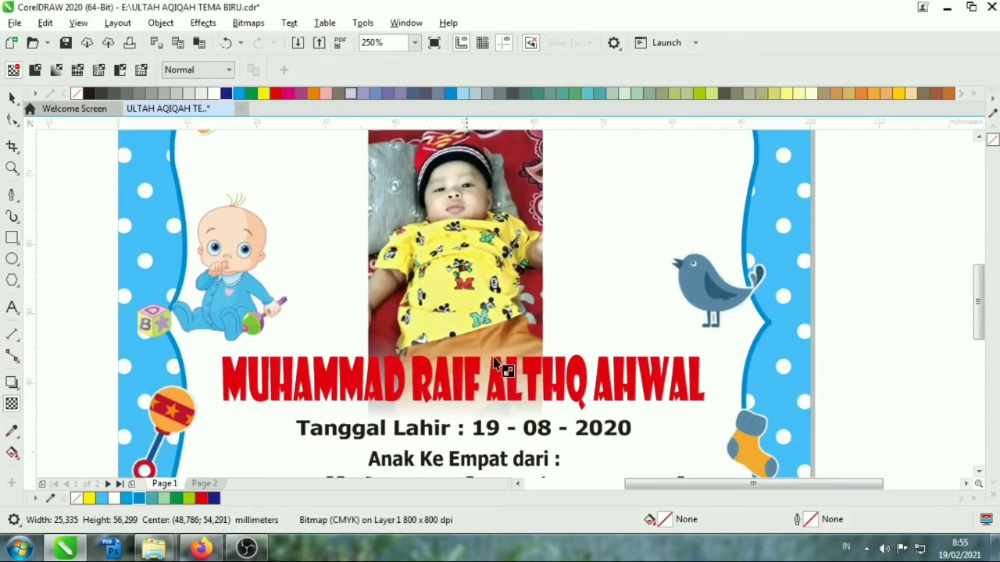
Fade the photo's top edge toward the title and flatten it into a bitmap again.
scroll(492, 357, "down", 1)
scroll(457, 235, "up", 2)
left_click_drag(452, 290, 452, 203)
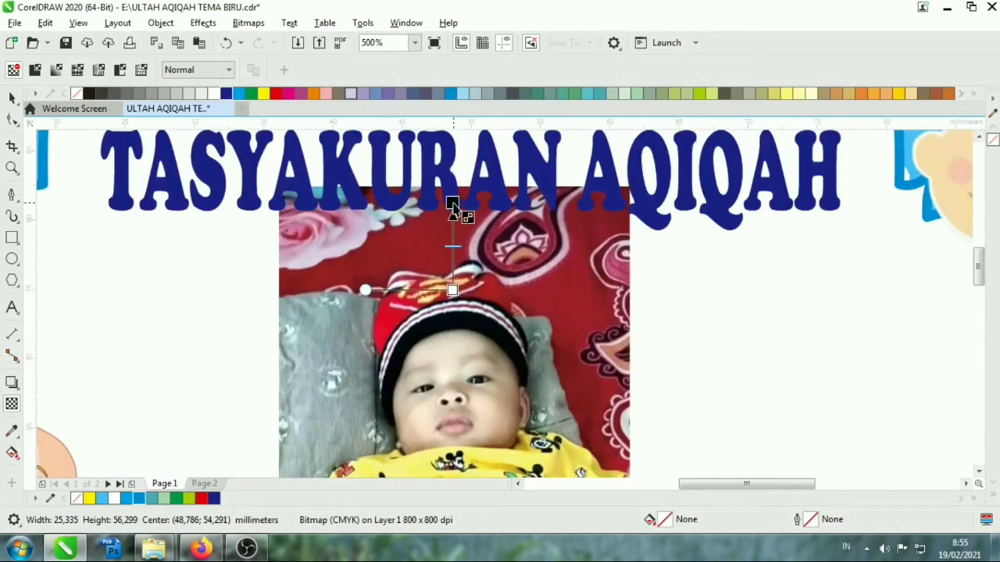
left_click(248, 23)
left_click(251, 23)
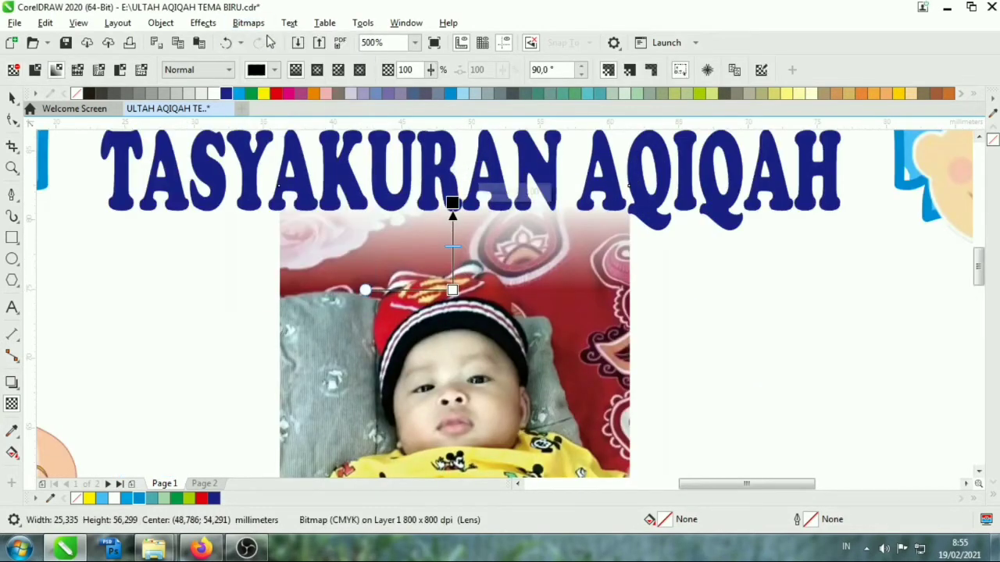
left_click(250, 23)
left_click(269, 39)
left_click(521, 354)
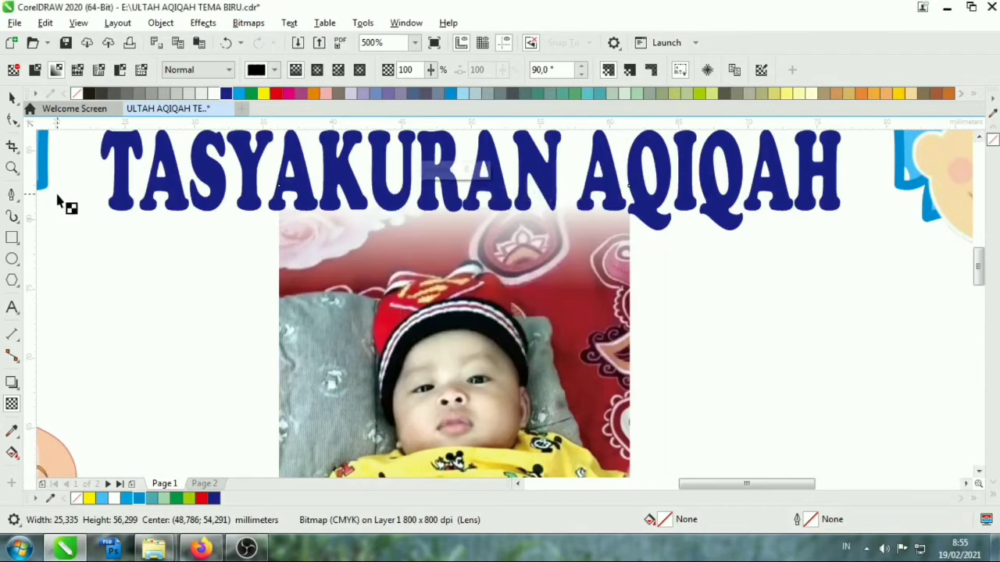
Clear the selection and fit the whole page in view.
left_click(12, 97)
scroll(299, 257, "down", 1)
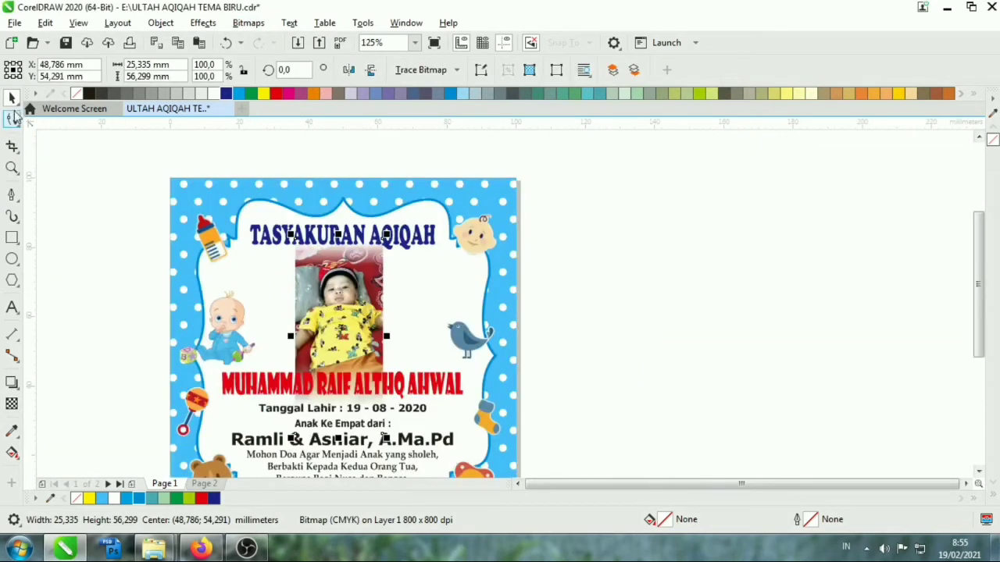
key("ctrl+a")
left_click(766, 304)
key("F4")
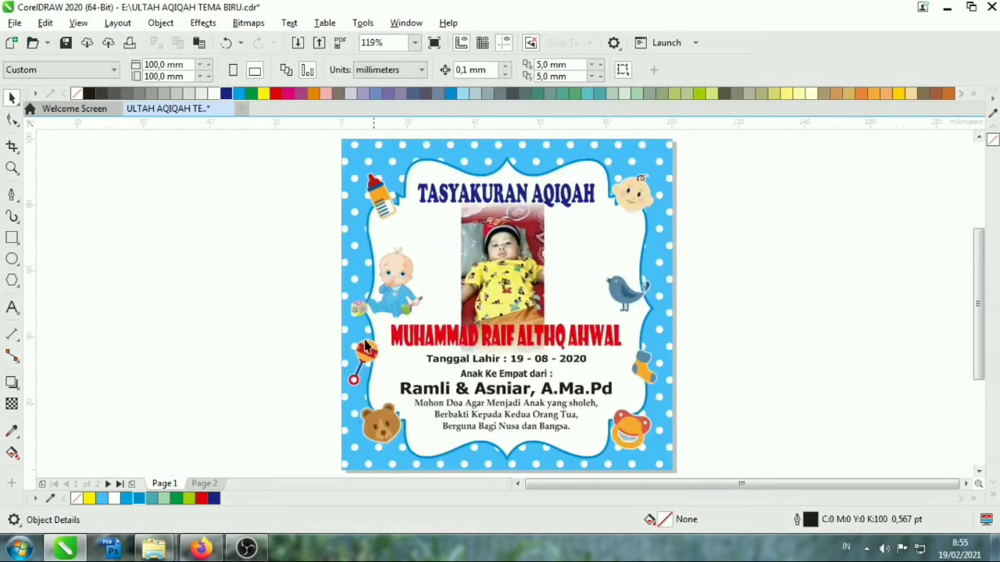
Draw a circle and move it onto the baby photo.
left_click(11, 258)
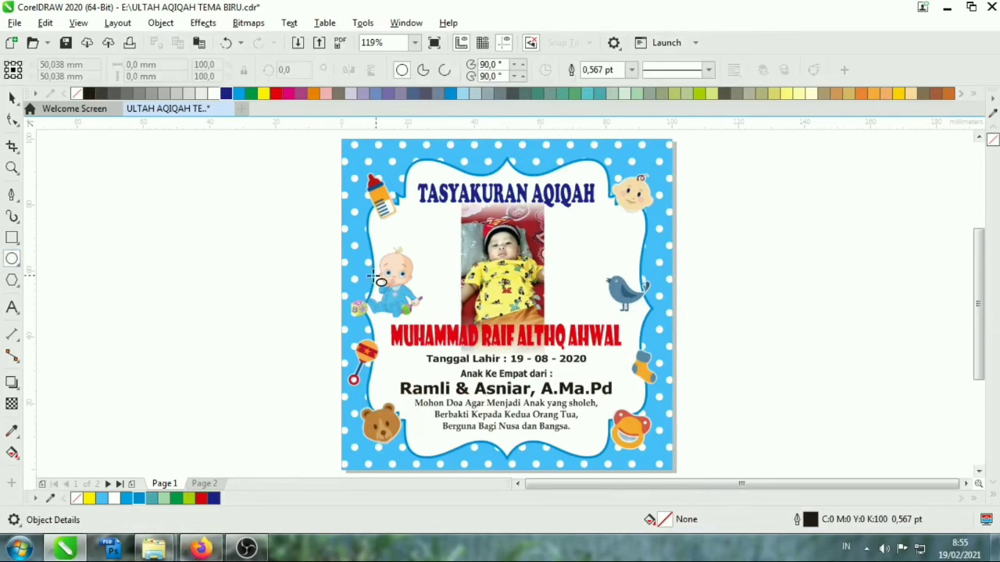
left_click_drag(201, 203, 329, 332)
left_click(12, 97)
mouse_move(254, 251)
left_mouse_down()
mouse_move(491, 243)
mouse_move(372, 252)
left_mouse_up()
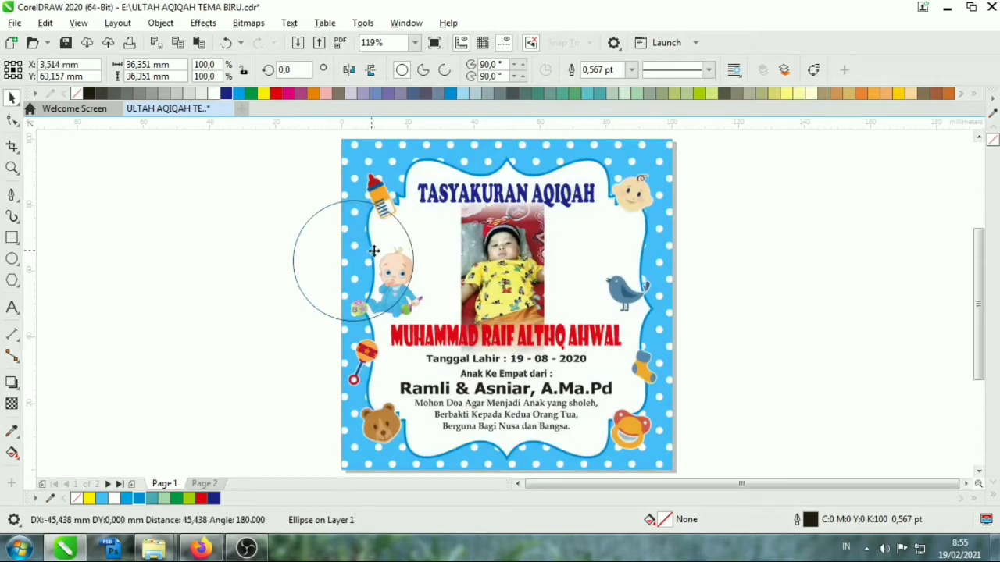
Enlarge the baby photo to about 34 × 76 mm and nudge it down.
left_click(478, 353)
left_click(503, 278)
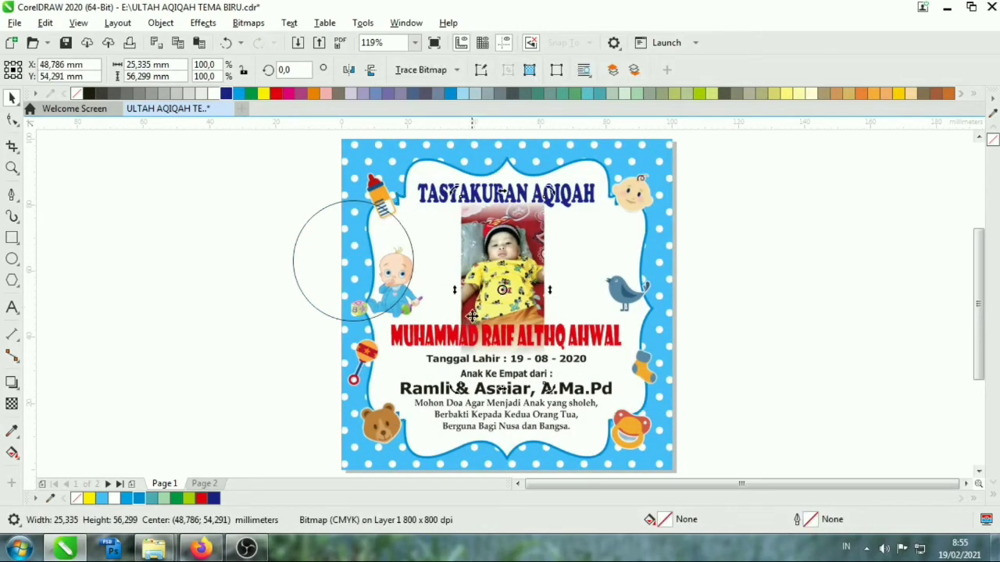
left_click_drag(455, 388, 489, 366)
left_click_drag(527, 246, 528, 264)
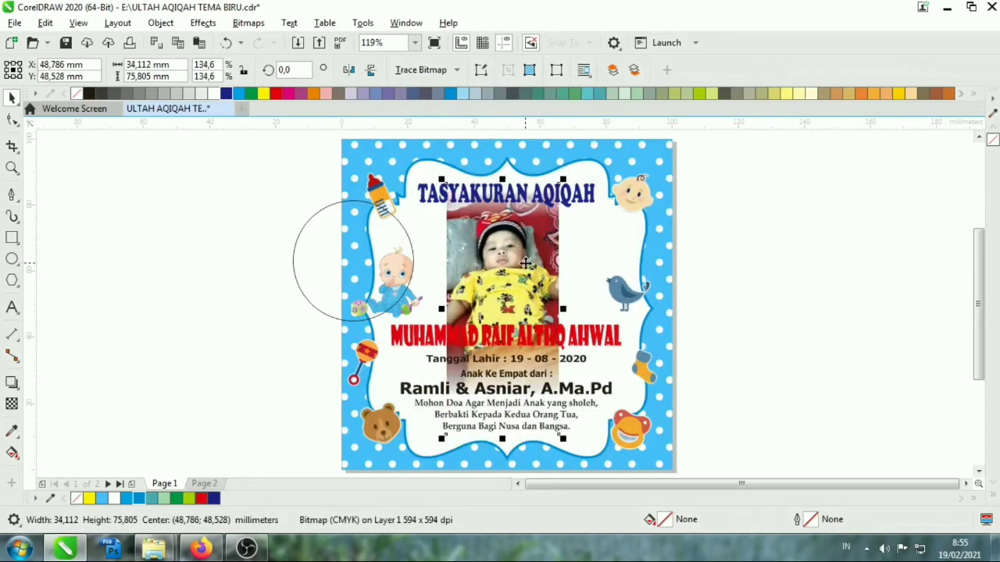
Fade the photo's lower part with a linear transparency and convert it to an 800 dpi bitmap.
left_click(14, 406)
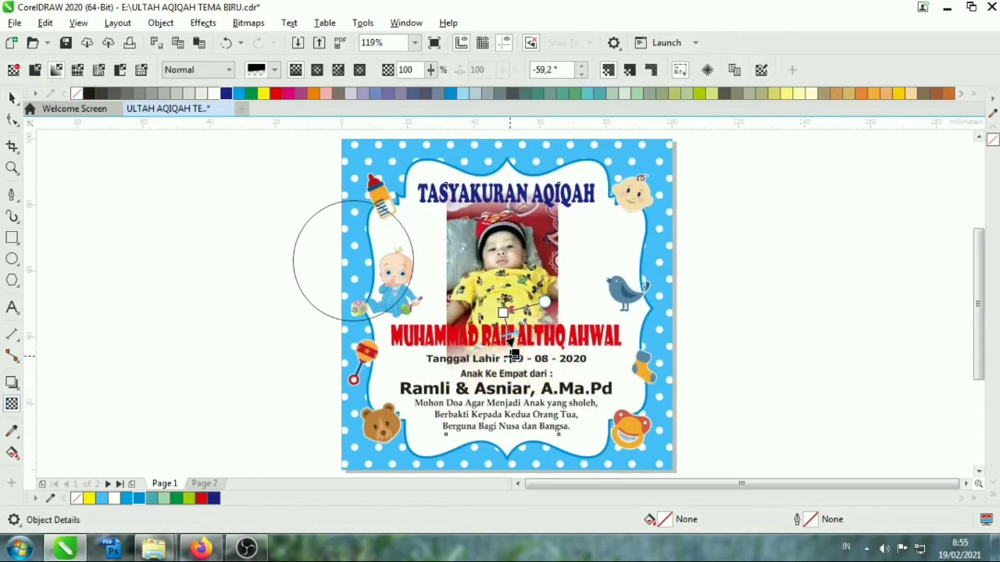
left_click_drag(503, 301, 503, 340)
scroll(506, 313, "up", 3)
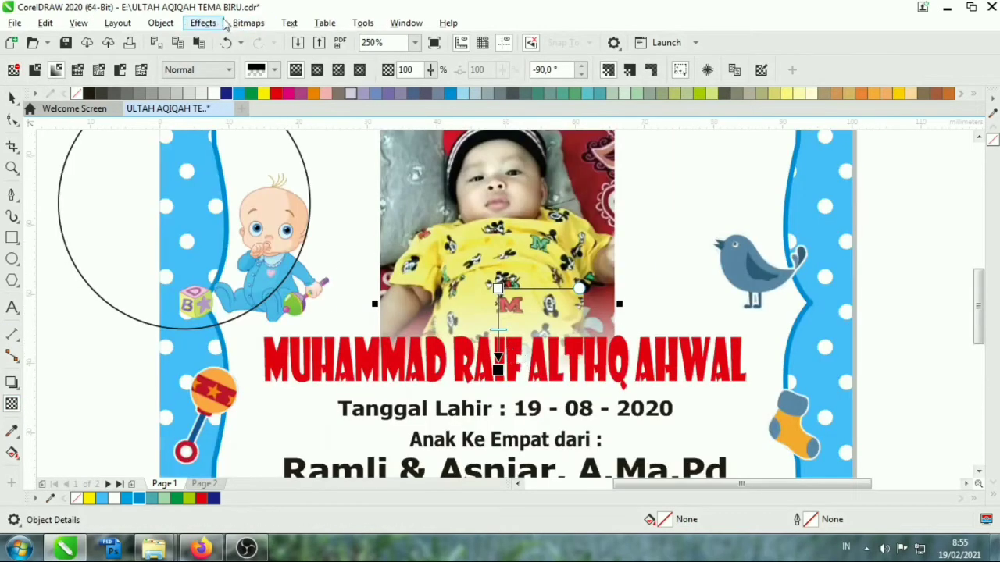
left_click(249, 23)
left_click(286, 40)
left_click(516, 353)
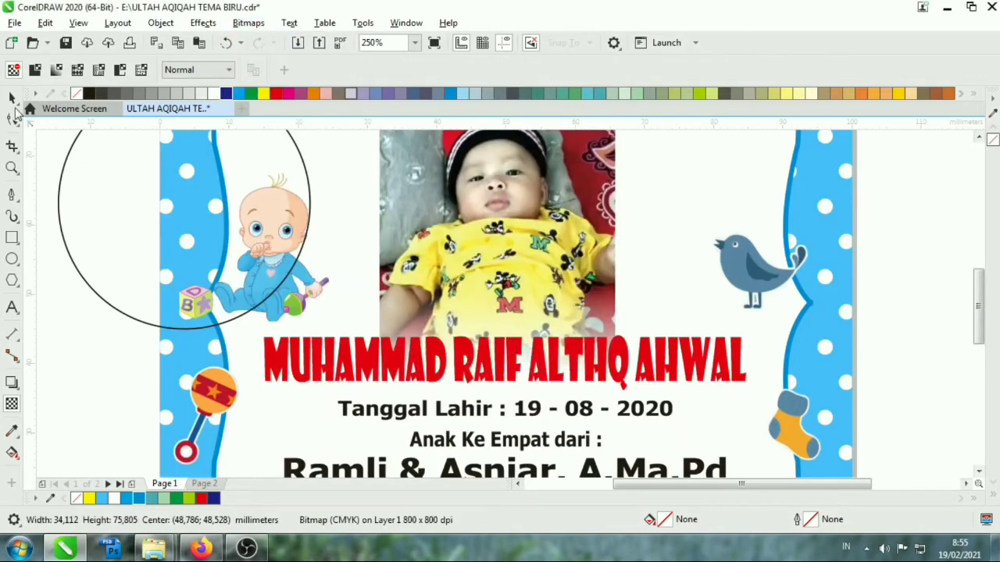
left_click(12, 97)
scroll(532, 328, "up", 2)
left_click(10, 404)
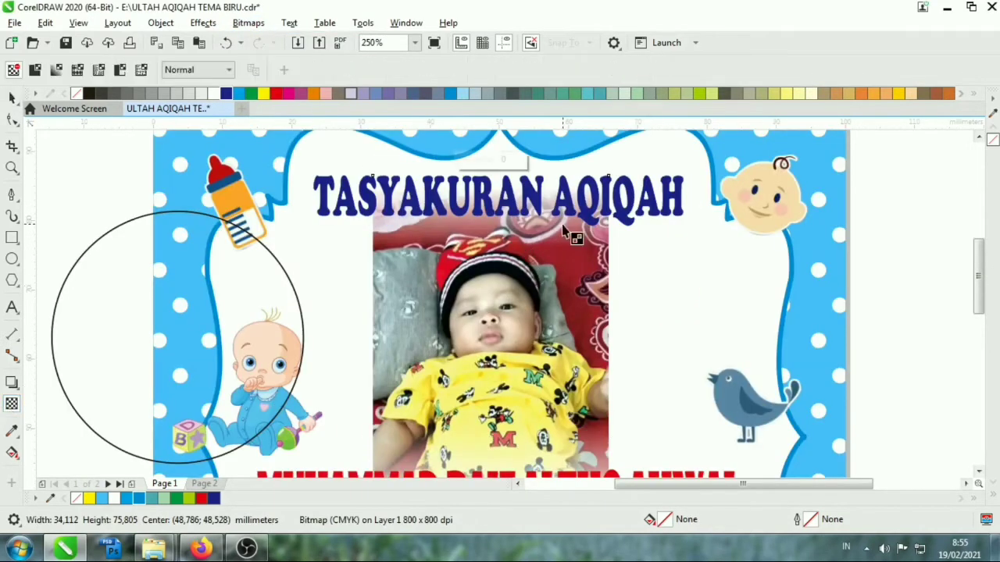
left_click(12, 97)
Move the circle onto the photo and PowerClip the photo inside it.
left_click_drag(246, 292, 549, 300)
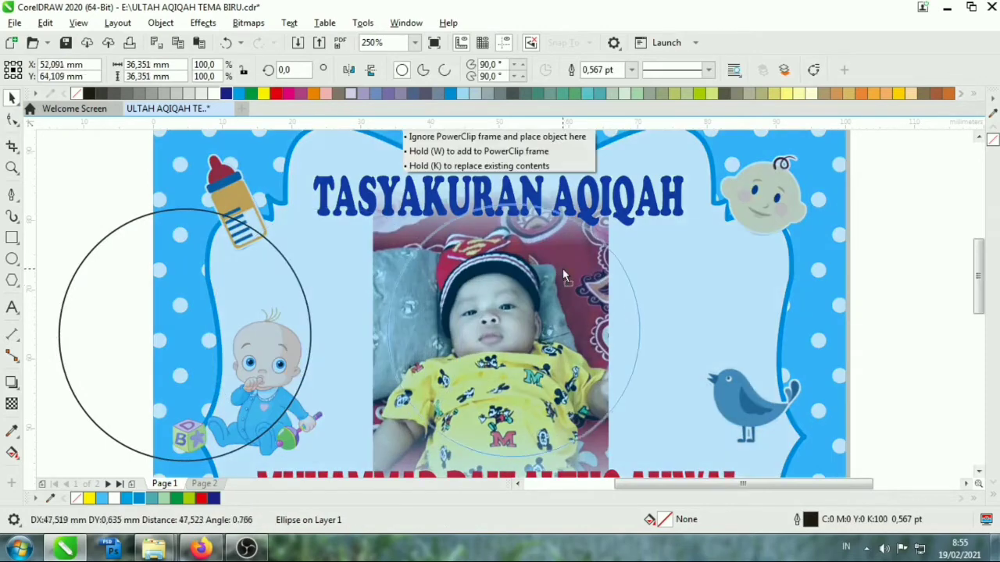
left_click(609, 242)
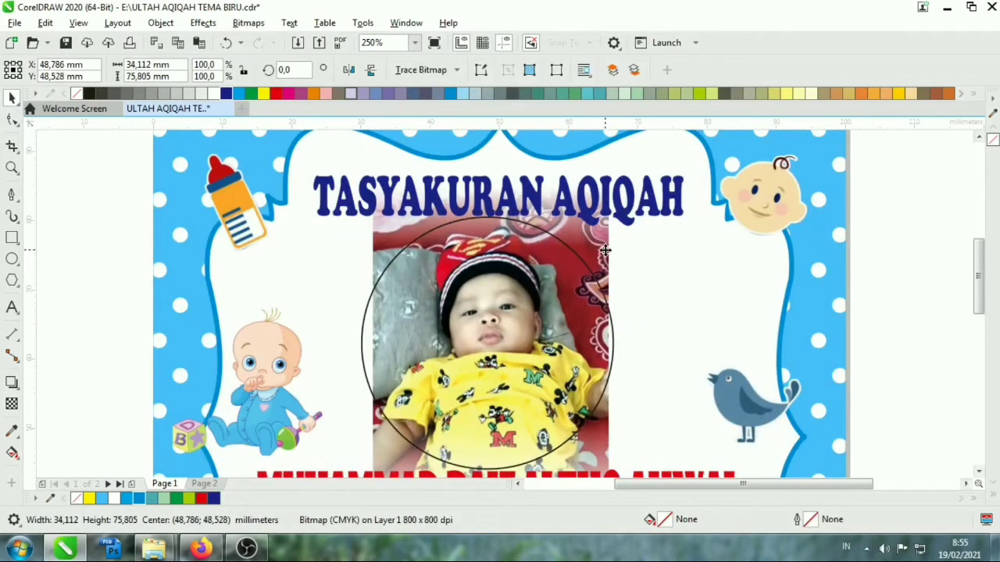
mouse_move(577, 266)
left_mouse_down()
mouse_move(375, 265)
mouse_move(534, 283)
left_mouse_up()
left_click(333, 257)
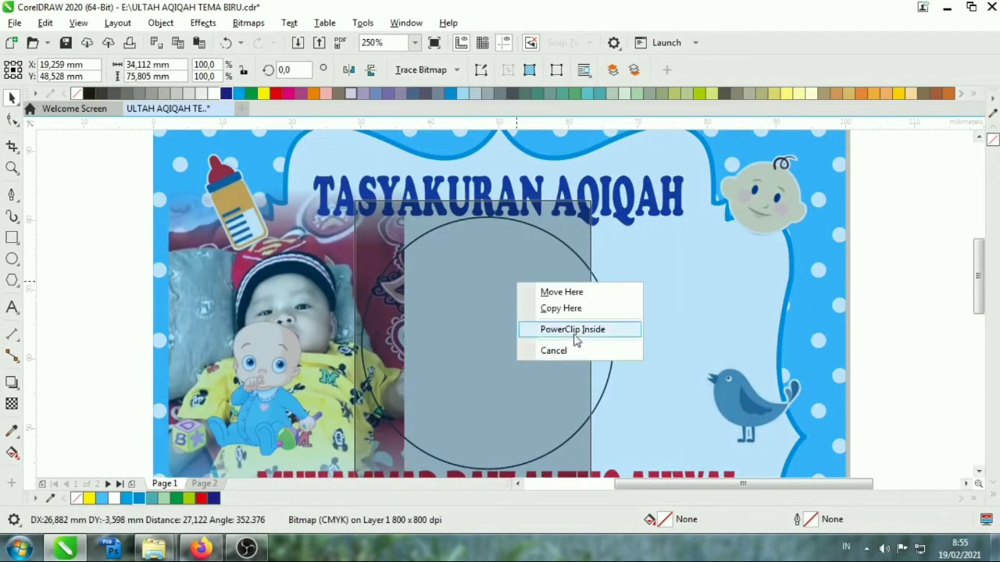
left_click(573, 328)
Resize the photo within the circle using Edit PowerClip.
left_click(508, 331, "ctrl")
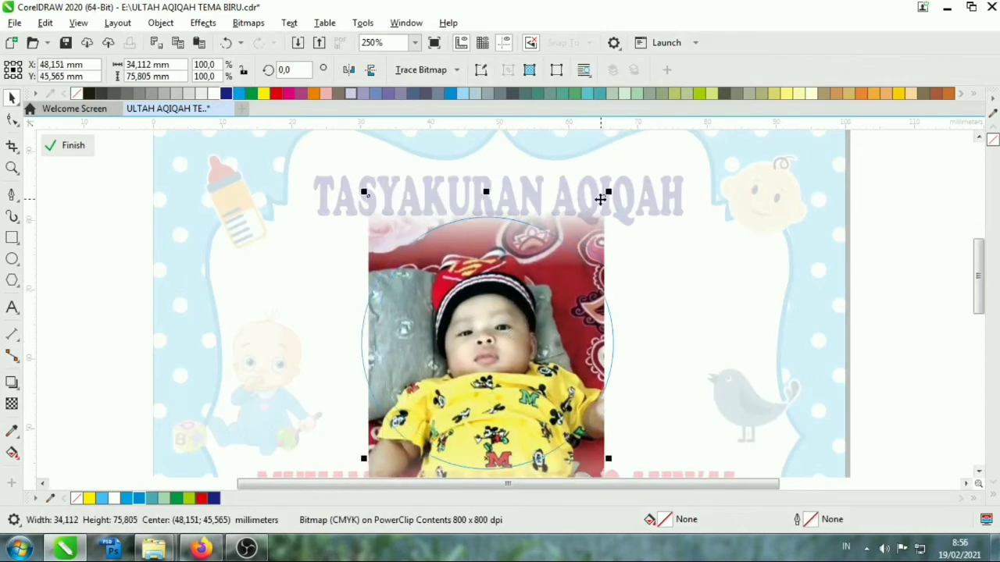
left_click_drag(599, 200, 623, 181)
left_click(578, 297)
left_click(685, 308, "ctrl")
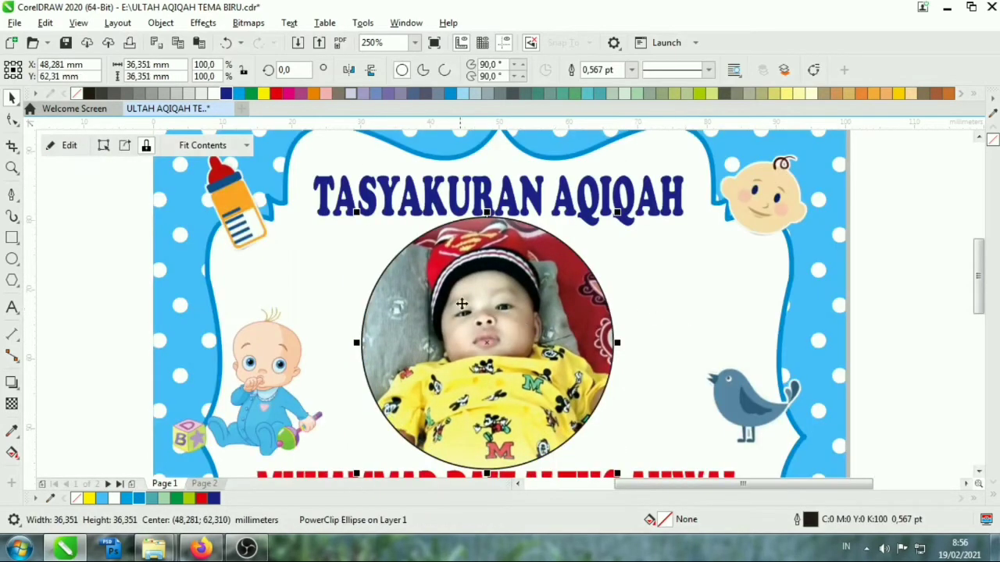
left_click(515, 305, "ctrl")
left_click(515, 297)
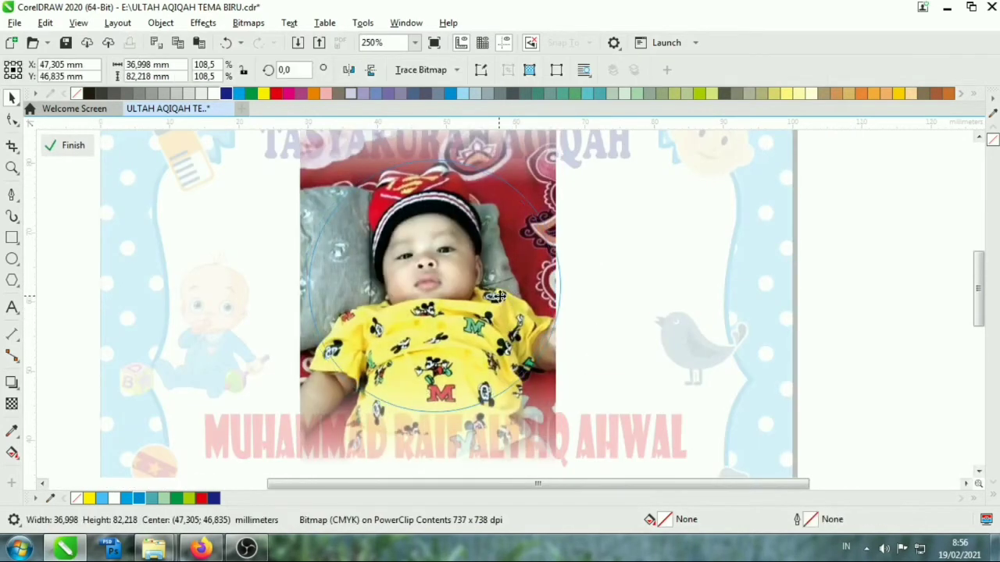
left_click(753, 302, "ctrl")
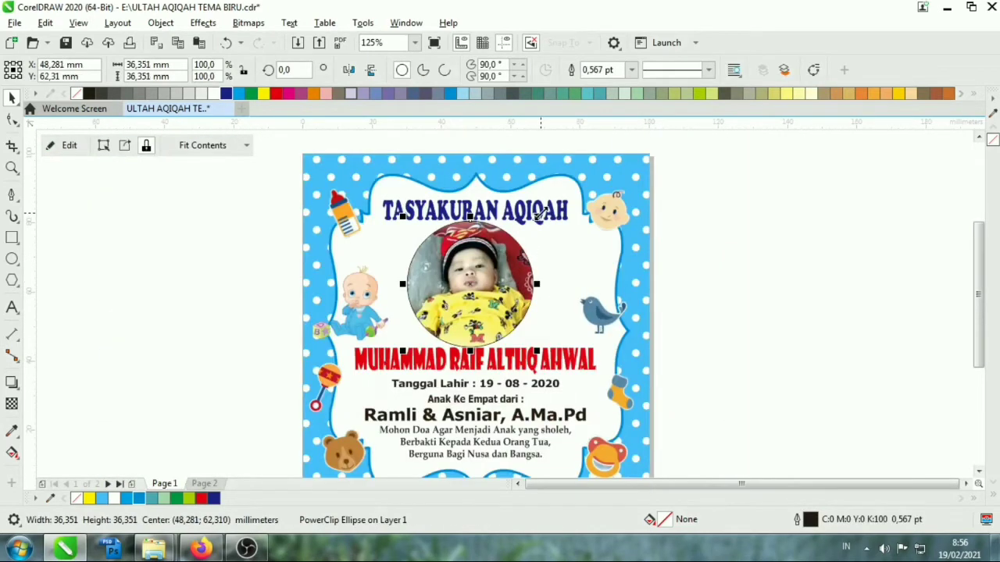
Shrink the round photo slightly and centre it horizontally on the page.
left_click_drag(538, 216, 531, 243)
left_click(538, 217, "shift")
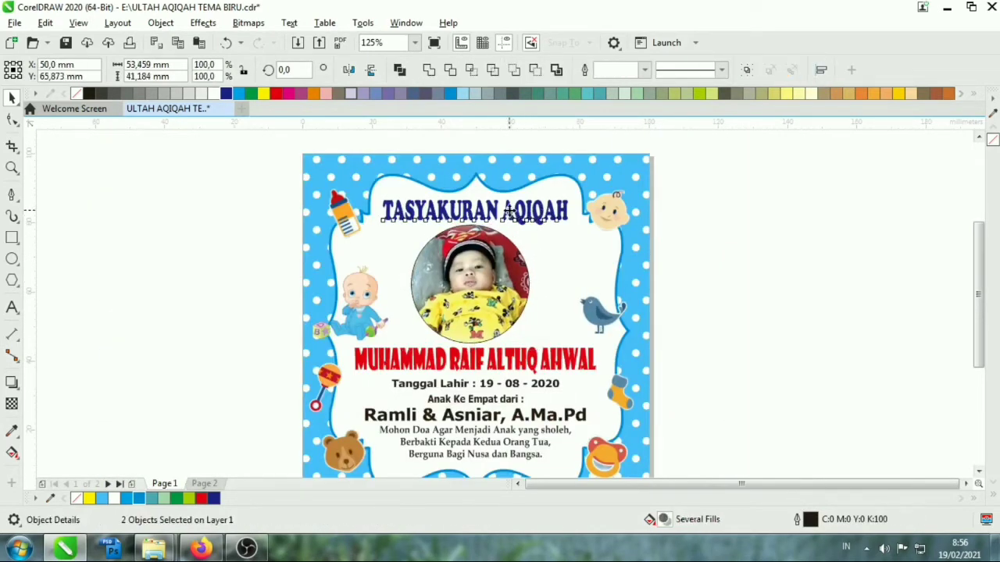
key("e")
left_click(573, 250)
left_click(588, 168, "shift")
left_click(751, 207)
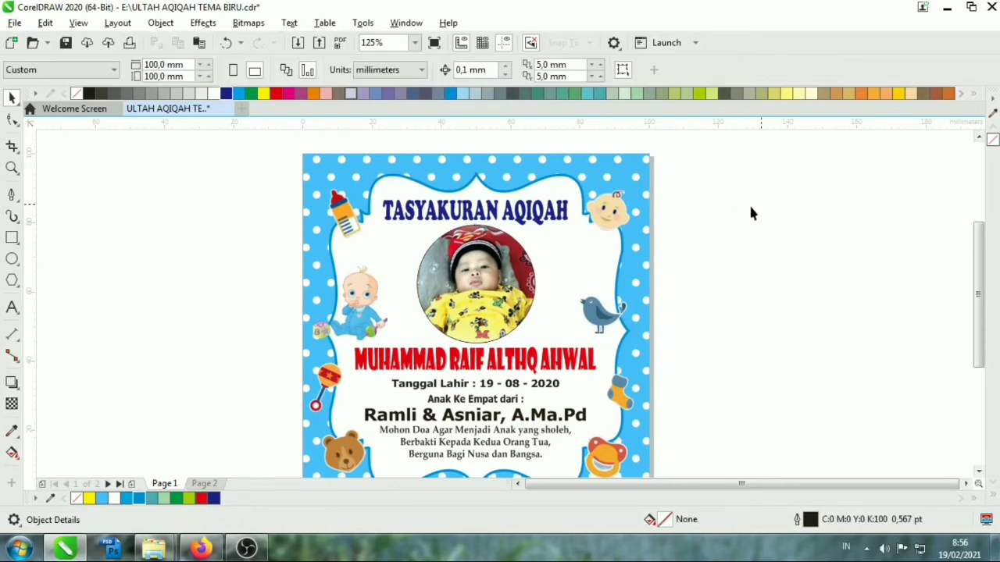
Browse the WhatsApp Web viewer and download the sitting baby photo.
left_click(200, 549)
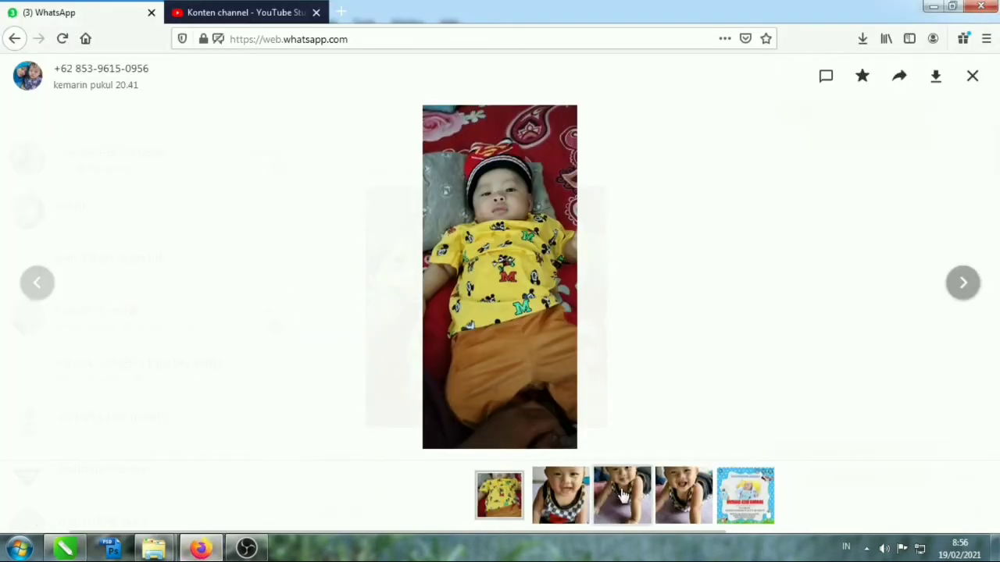
left_click(624, 497)
left_click(550, 500)
left_click(351, 489)
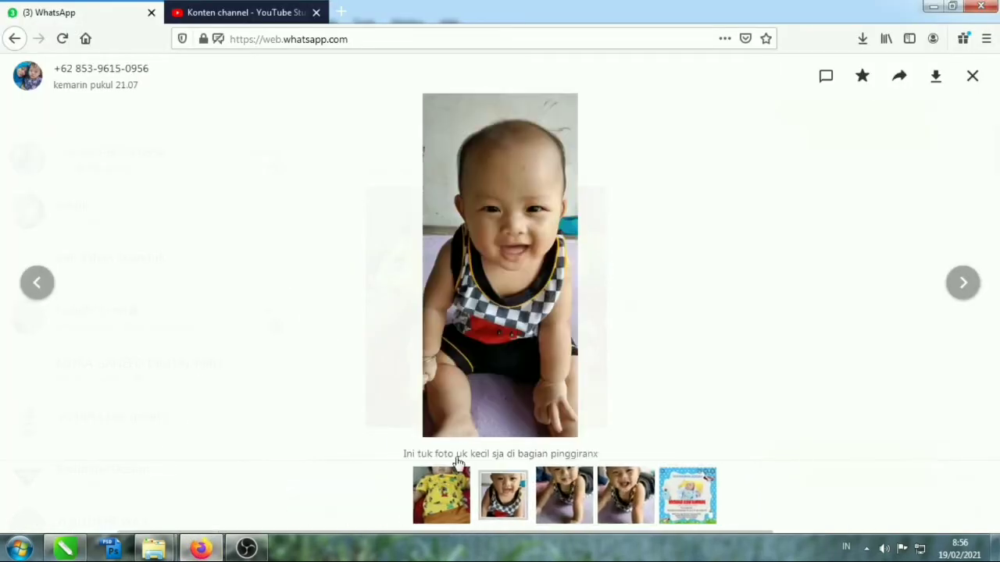
left_click(936, 76)
left_click(313, 215)
key("Escape")
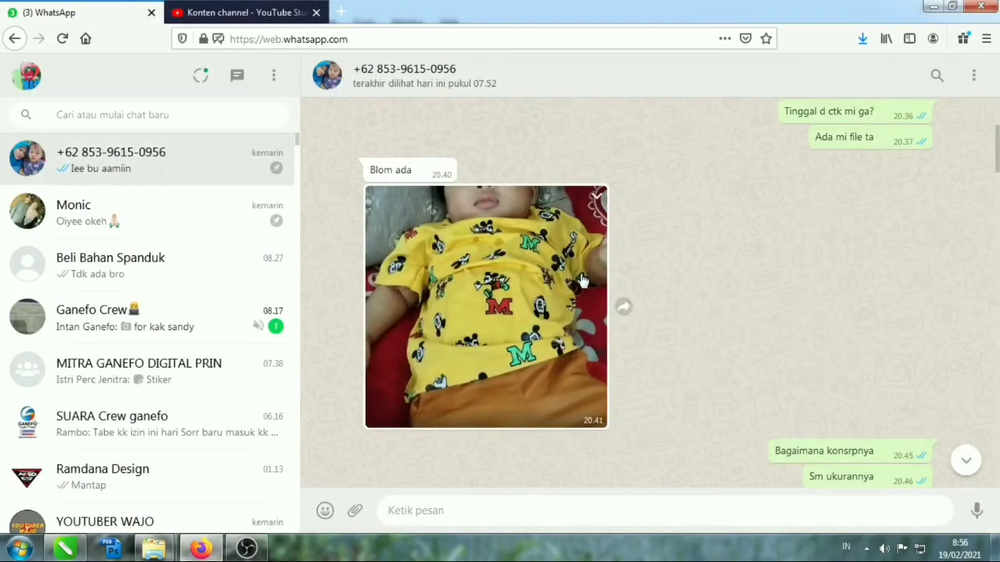
Download the laughing crawling-baby photo from the WhatsApp Web viewer.
left_click(564, 277)
key("Escape")
left_click(557, 281)
double_click(963, 284)
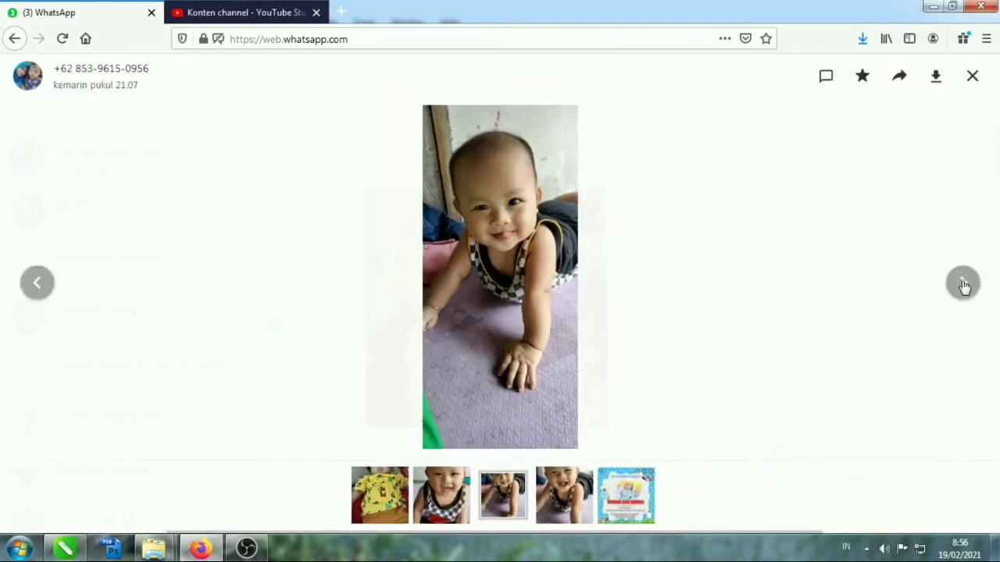
left_click(963, 283)
left_click(934, 80)
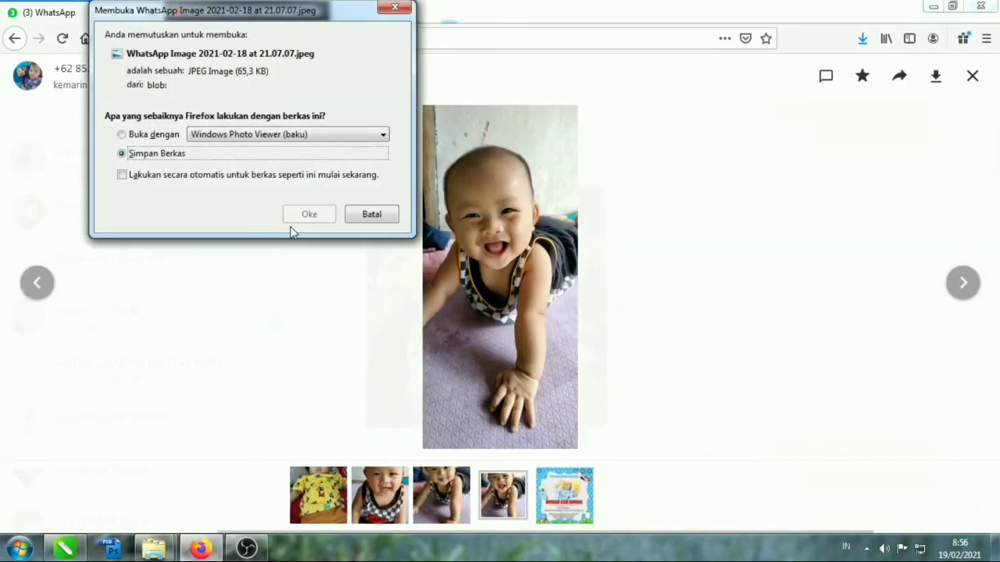
left_click(308, 219)
Drag the two new baby photos from Downloads into the CorelDRAW document.
left_click(853, 75)
left_click_drag(546, 218, 461, 167)
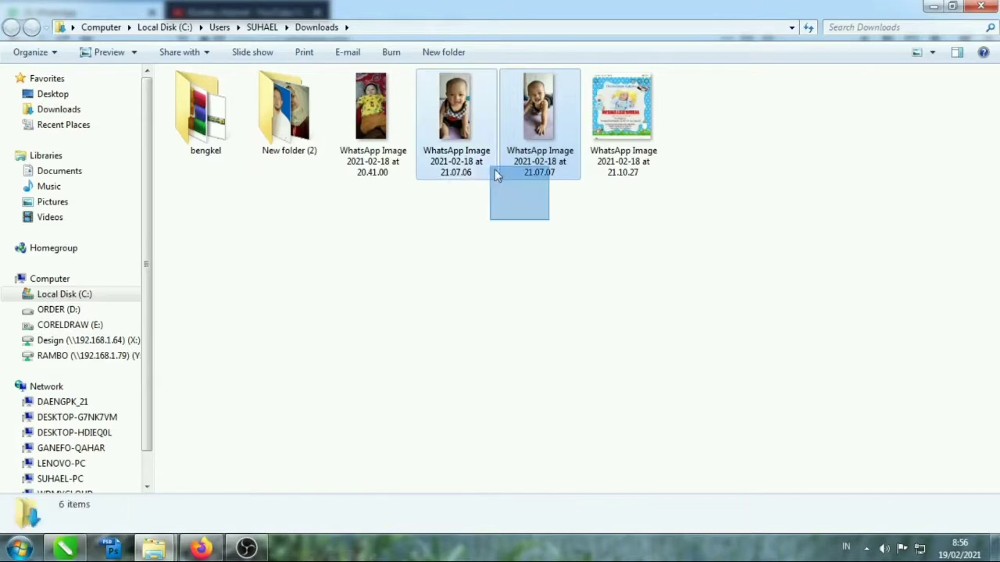
left_click_drag(468, 106, 144, 301)
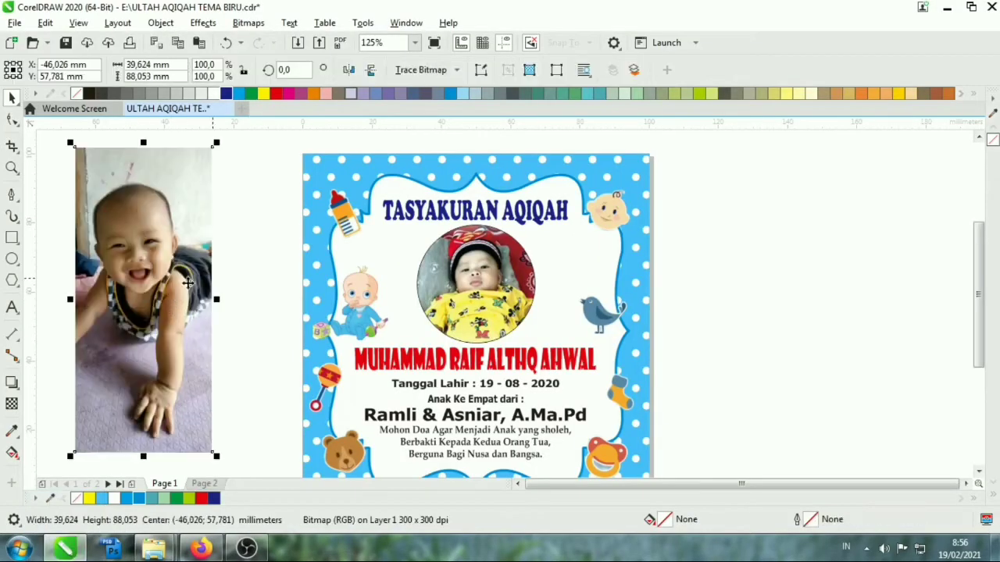
Draw another small circle and move it beside the round photo.
left_click(12, 259)
scroll(453, 288, "up", 2)
left_click_drag(298, 189, 411, 300)
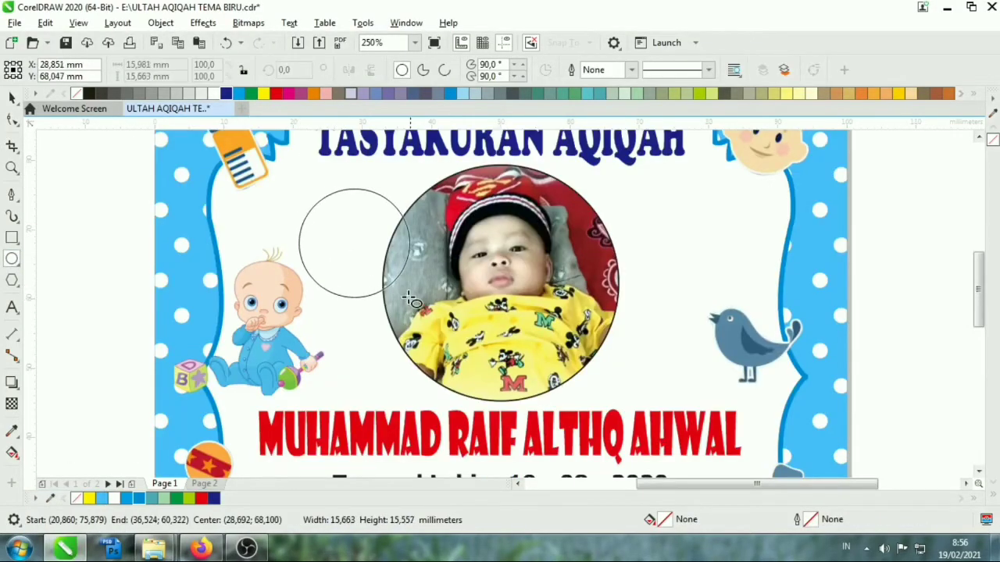
key("space")
mouse_move(357, 222)
left_mouse_down()
mouse_move(367, 225)
mouse_move(337, 211)
mouse_move(633, 349)
mouse_move(629, 341)
left_mouse_up()
PowerClip the crawling baby photo into the left circle, scaling it to frame the face.
key("F3")
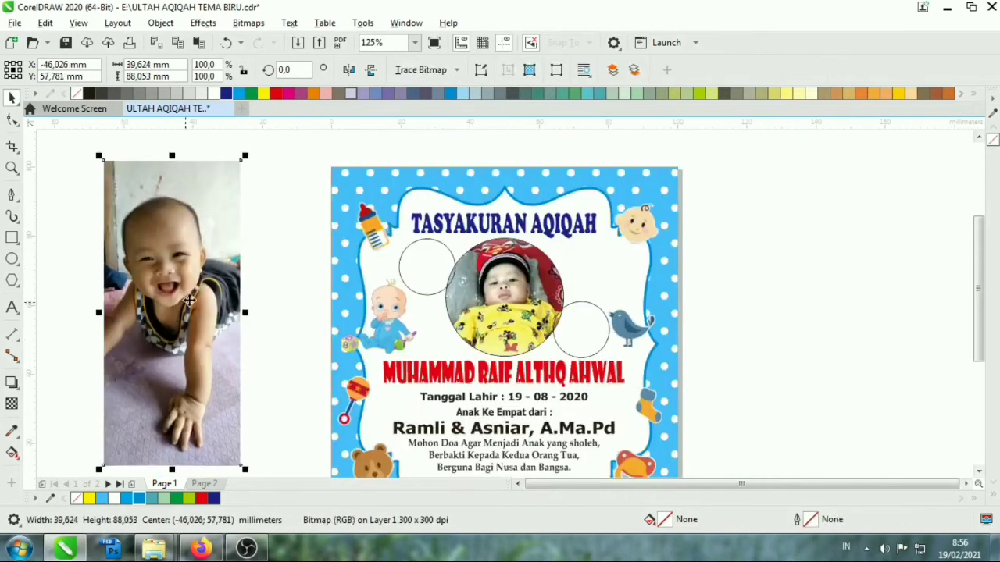
mouse_move(192, 297)
left_mouse_down()
mouse_move(457, 246)
mouse_move(453, 260)
left_mouse_up()
left_click(464, 305)
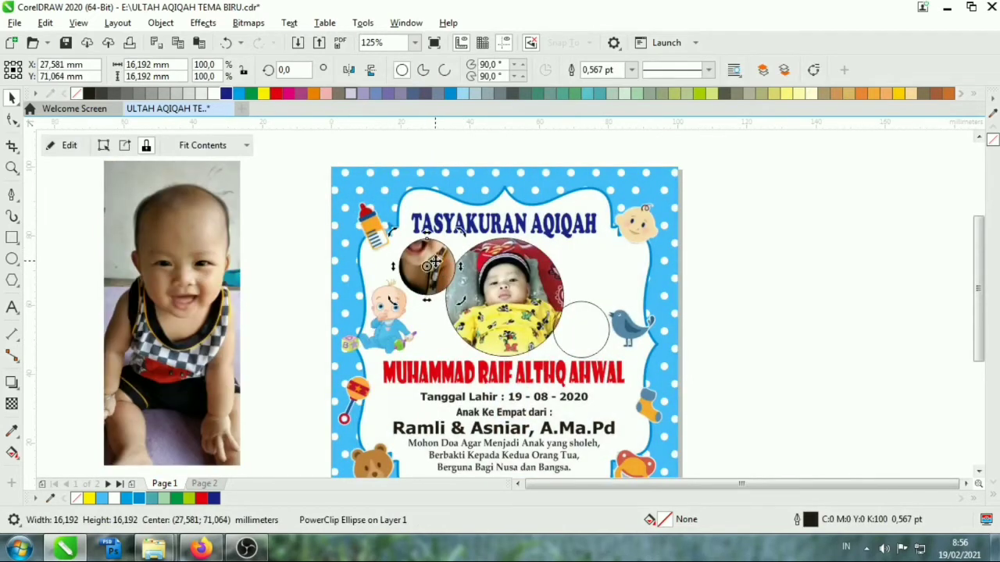
left_click(441, 273, "ctrl")
left_click_drag(493, 428, 443, 330)
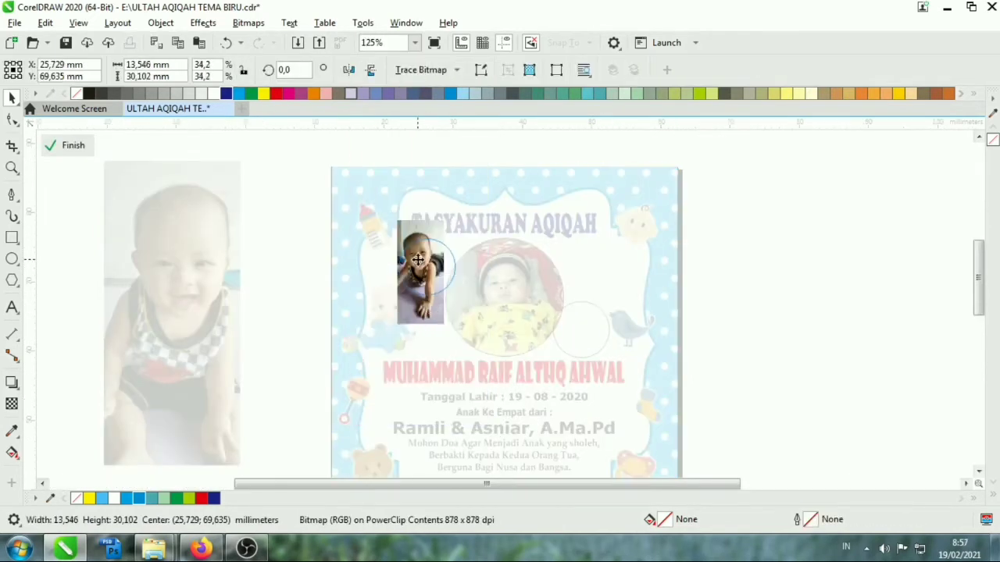
scroll(443, 330, "up", 1)
left_click_drag(478, 393, 499, 441)
left_click_drag(462, 352, 454, 361)
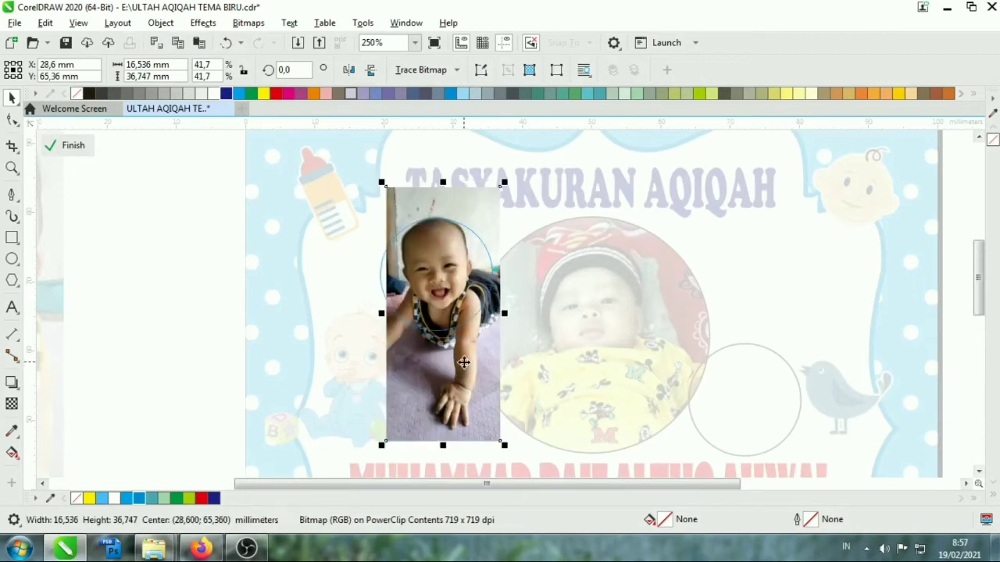
left_click(73, 145)
scroll(183, 212, "down", 1)
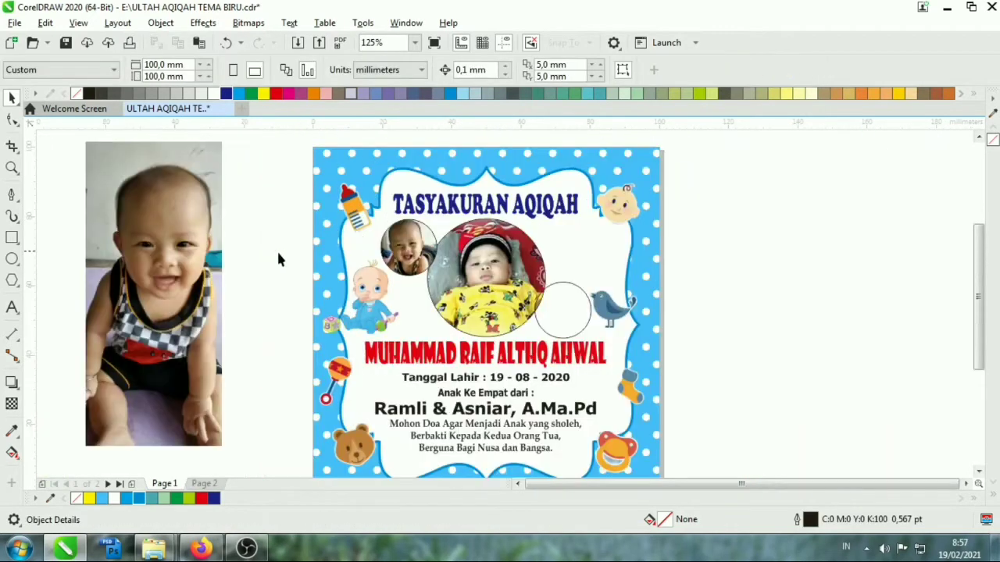
PowerClip the sitting baby photo into the right circle and size it to fill the frame.
left_click_drag(234, 273, 564, 309)
left_click(596, 348)
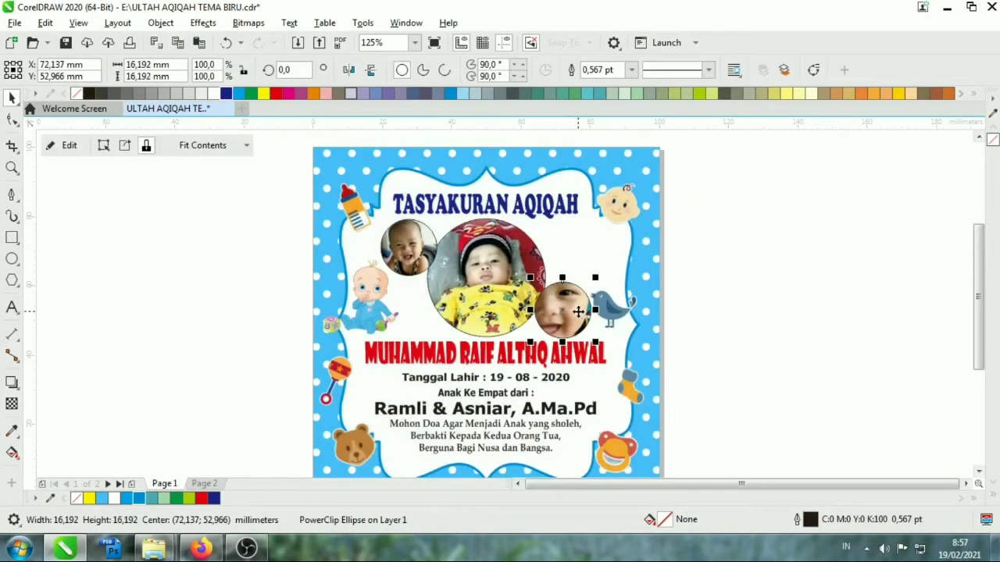
left_click(63, 145)
mouse_move(598, 196)
left_mouse_down()
mouse_move(533, 297)
mouse_move(567, 216)
left_mouse_up()
scroll(533, 297, "up", 1)
left_click_drag(525, 296, 562, 300)
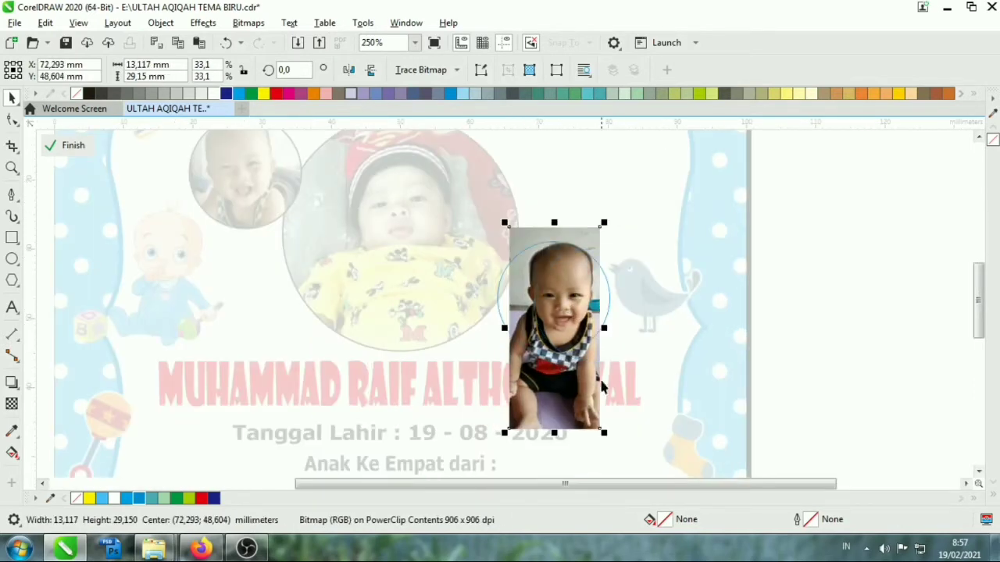
left_click_drag(608, 220, 631, 198)
left_click_drag(591, 269, 580, 304)
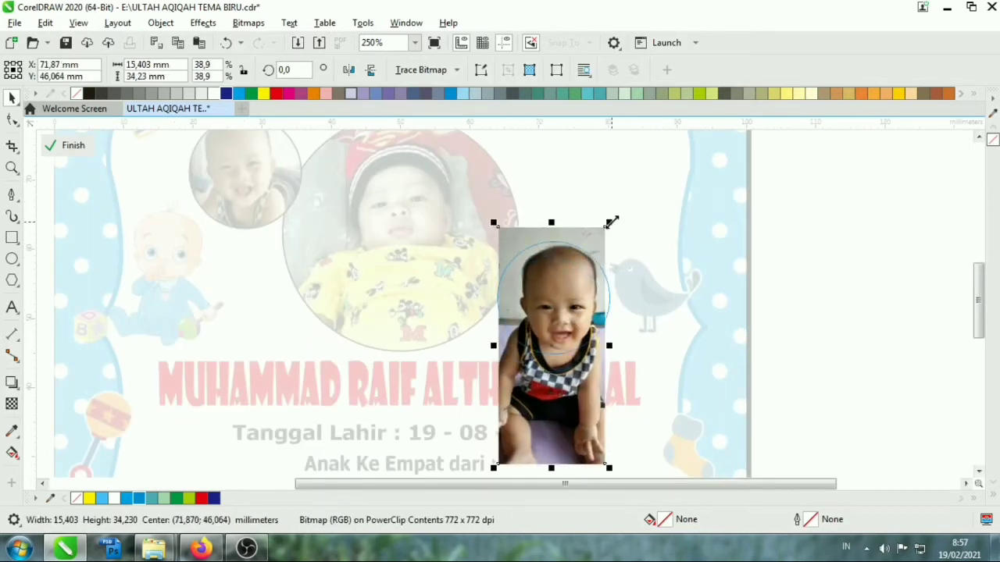
left_click_drag(611, 223, 614, 212)
scroll(516, 394, "down", 1)
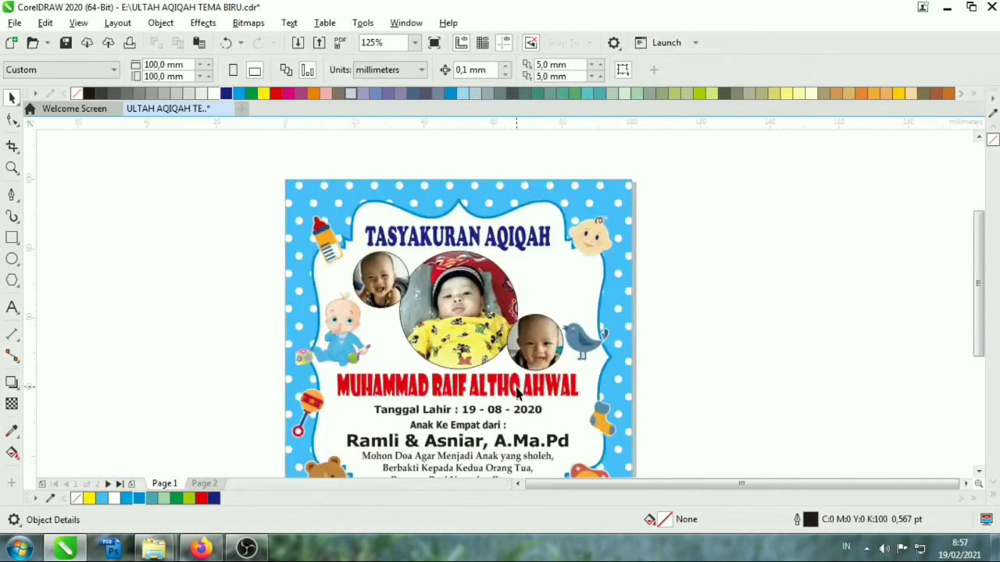
left_click(550, 342)
Give the three photo circles a thick outline, first 5 pt then 3 pt.
left_click(406, 293, "shift")
left_click(472, 293, "shift")
scroll(472, 292, "up", 1)
key("F12")
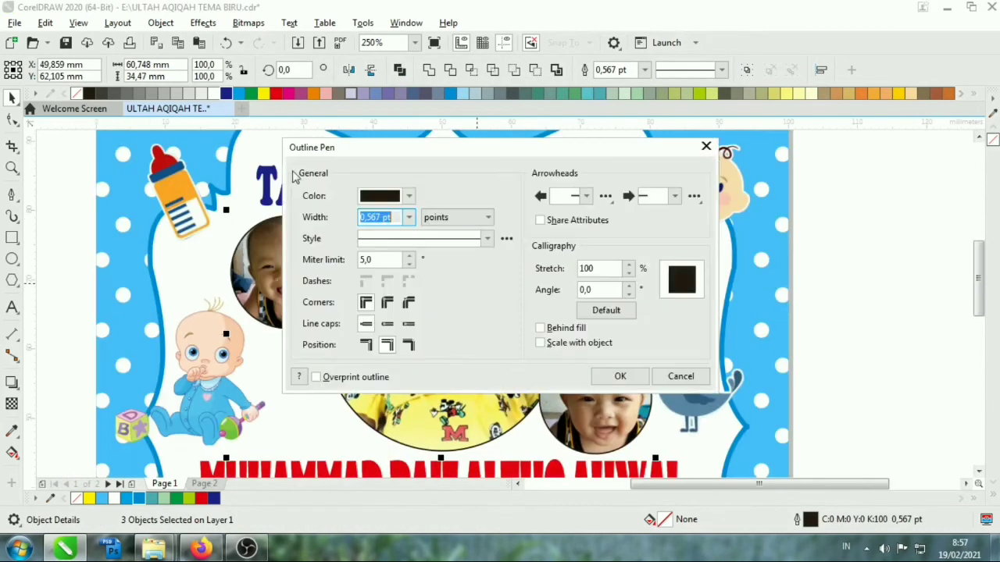
type("5")
key("Return")
key("F12")
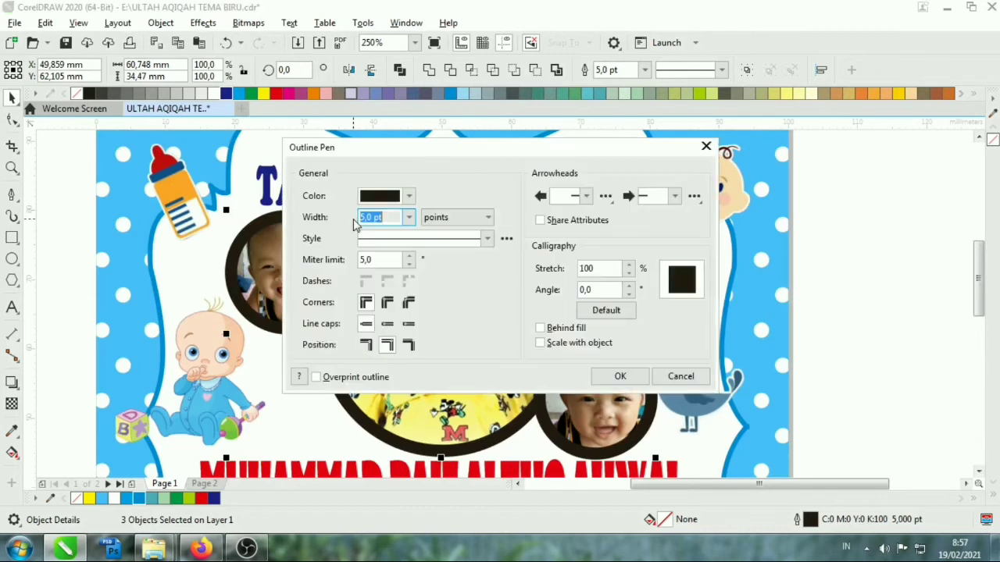
key("Return")
Colour the circle outlines to match the card border's blue with the eyedropper.
right_click(238, 93)
scroll(349, 245, "down", 1)
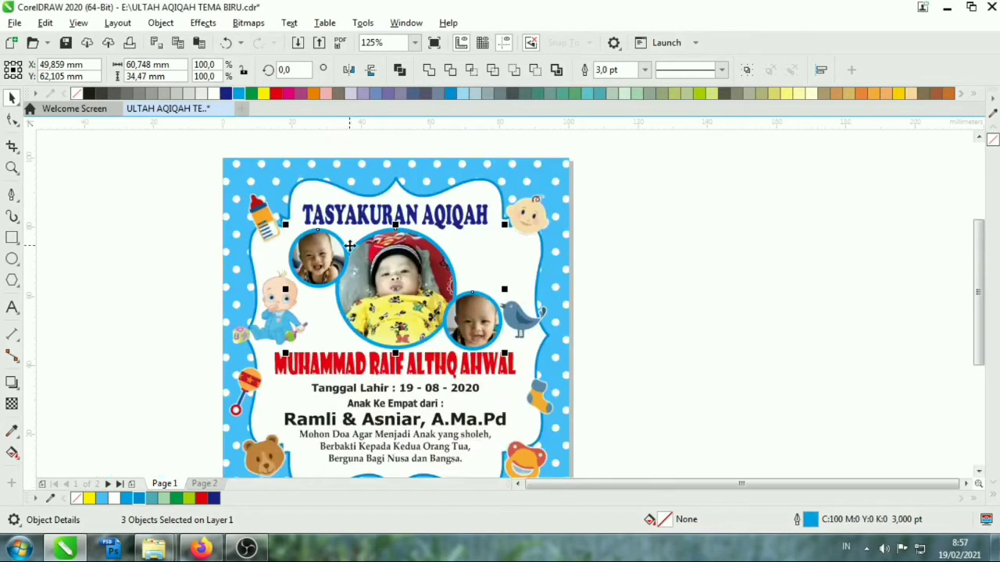
scroll(418, 275, "up", 1)
left_click(14, 431)
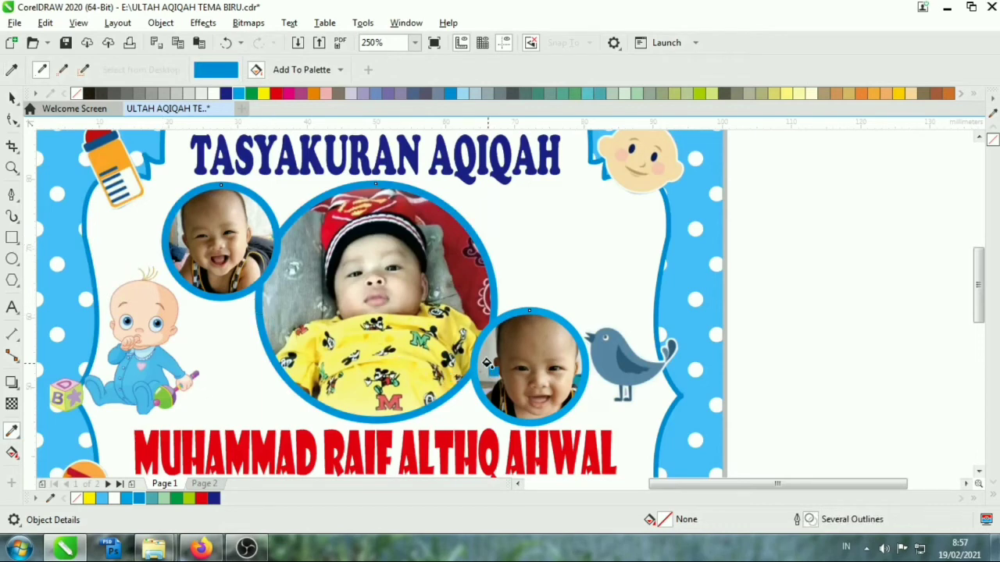
left_click(469, 334)
left_click(12, 98)
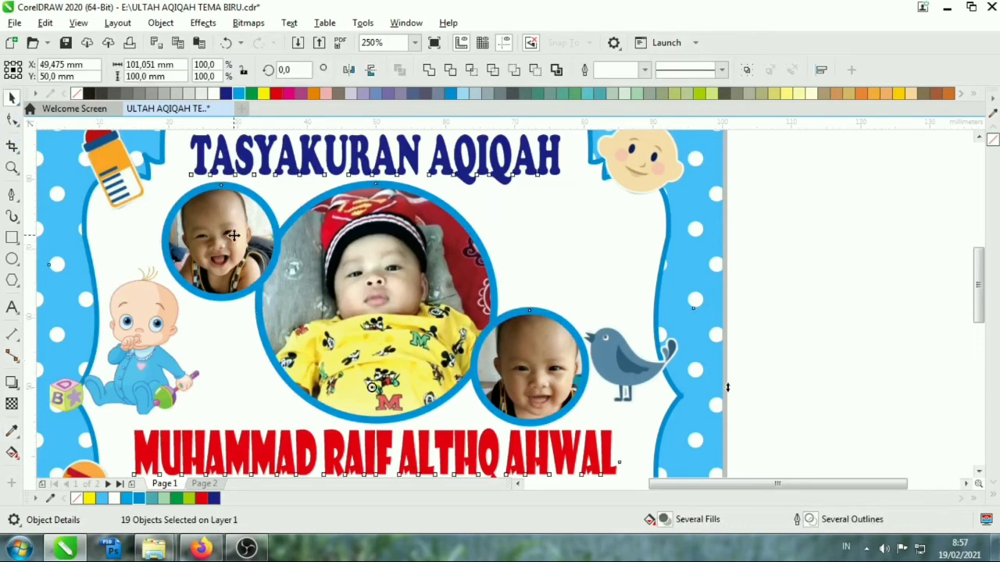
Reselect the three photo circles and set their outline width to 2 pt.
scroll(458, 254, "down", 2)
left_click(343, 264)
left_click(439, 267, "shift")
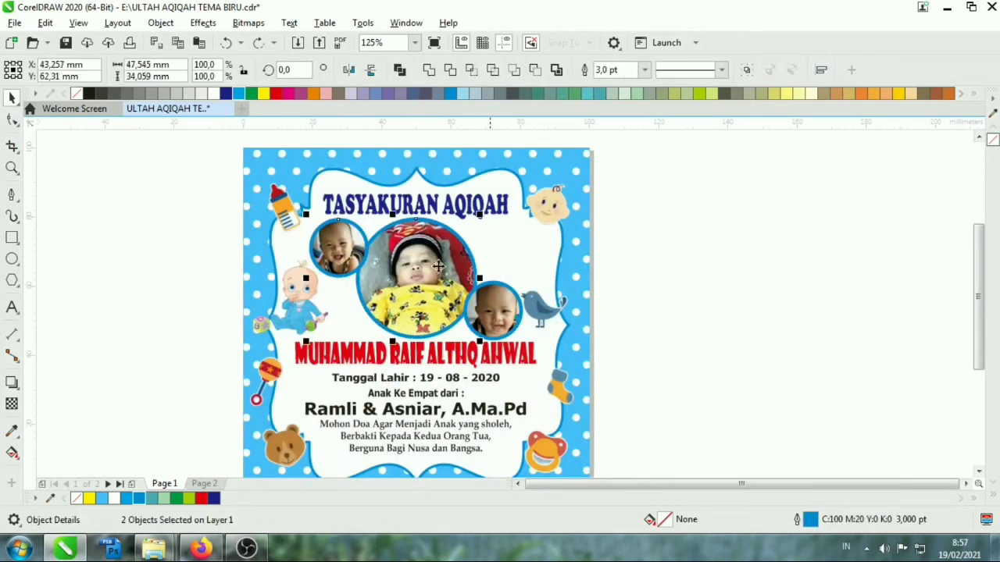
left_click(518, 314, "shift")
scroll(420, 273, "up", 4)
key("F12")
type("2")
key("Return")
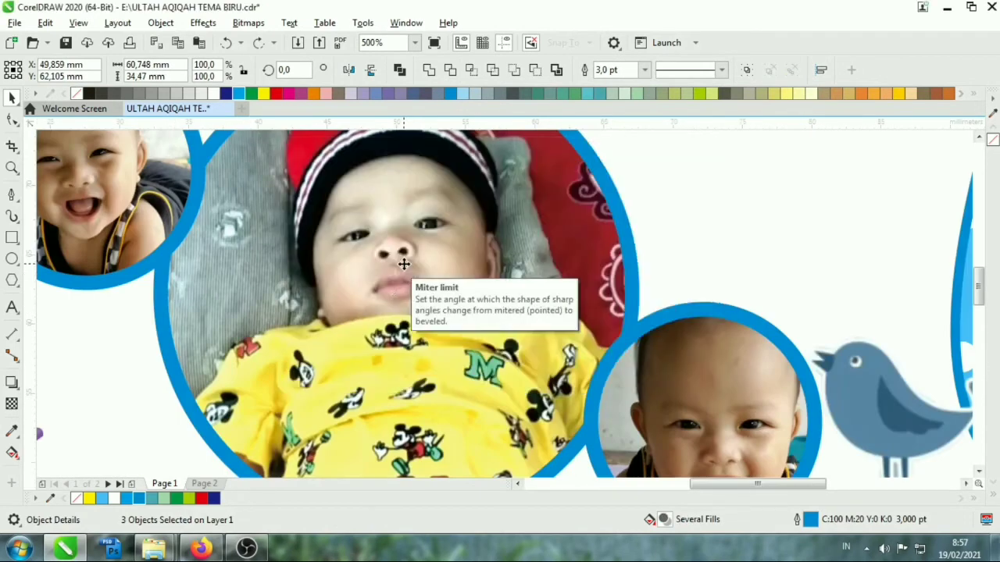
scroll(405, 268, "down", 1)
scroll(546, 273, "down", 3)
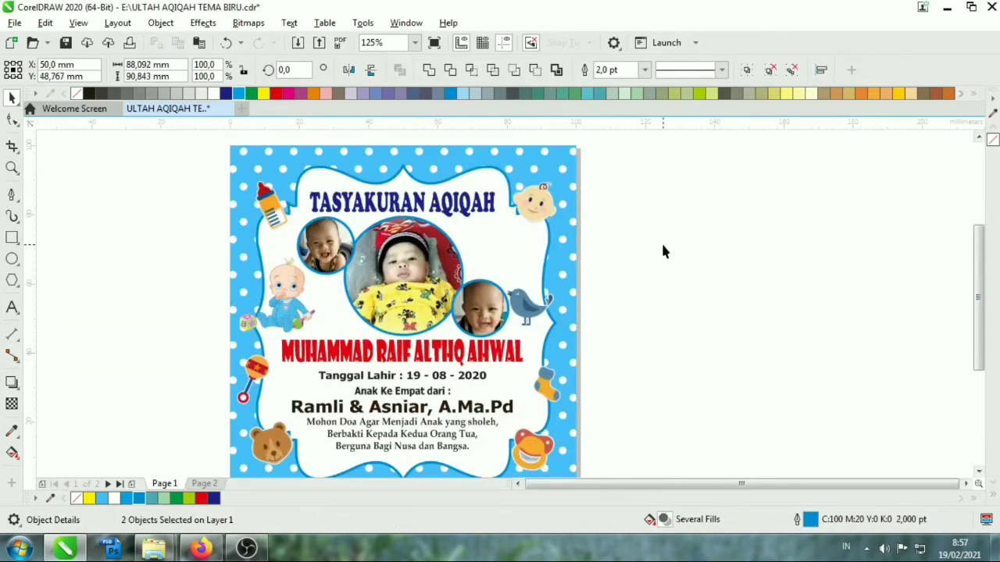
Select the TASYAKURAN AQIQAH title and fill it yellow.
left_click(396, 201)
scroll(397, 201, "up", 2)
left_click_drag(397, 200, 398, 200)
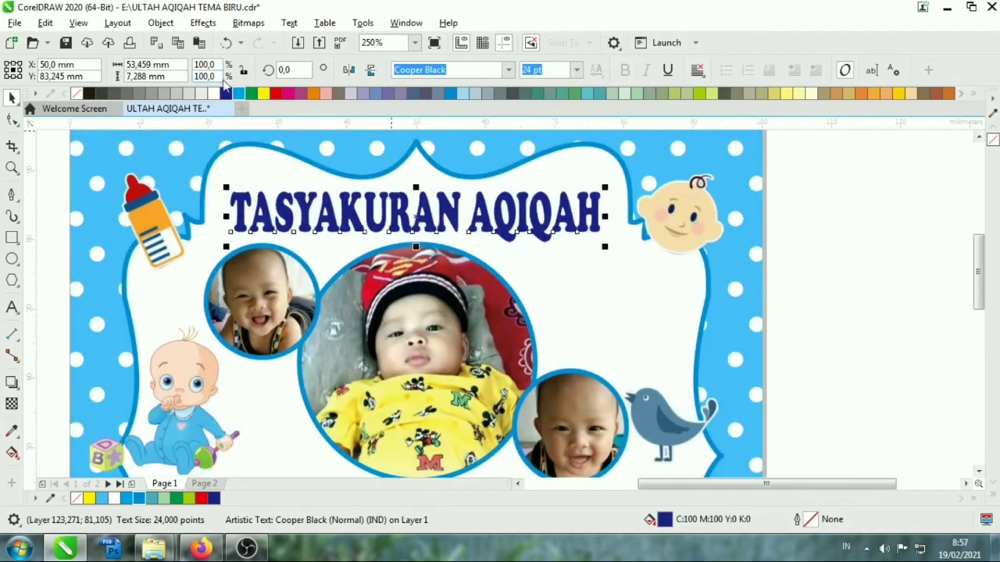
left_click(263, 93)
scroll(476, 207, "up", 2)
Give the title a 3 pt outline placed behind the fill.
key("F12")
left_click(408, 217)
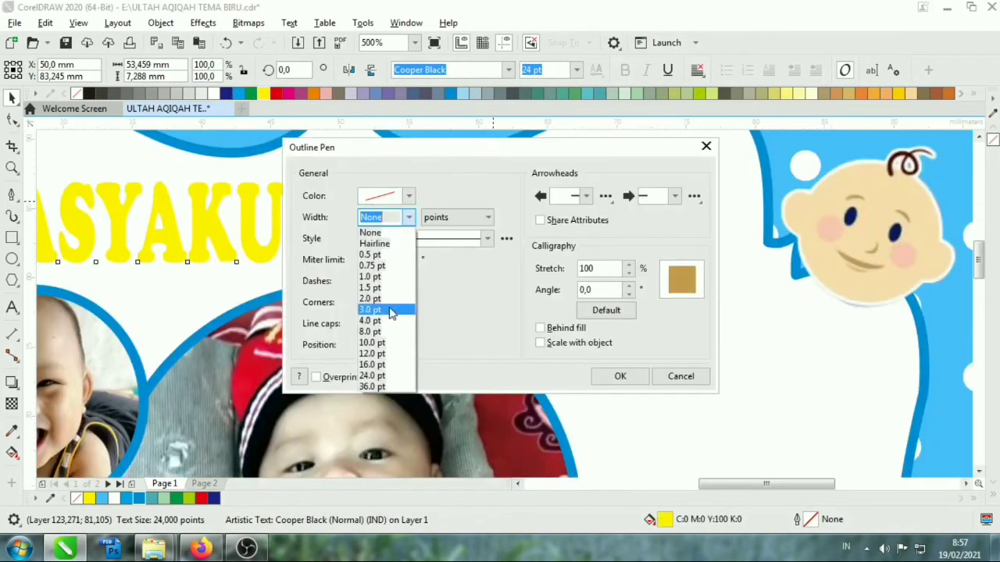
left_click(393, 325)
left_click(569, 329)
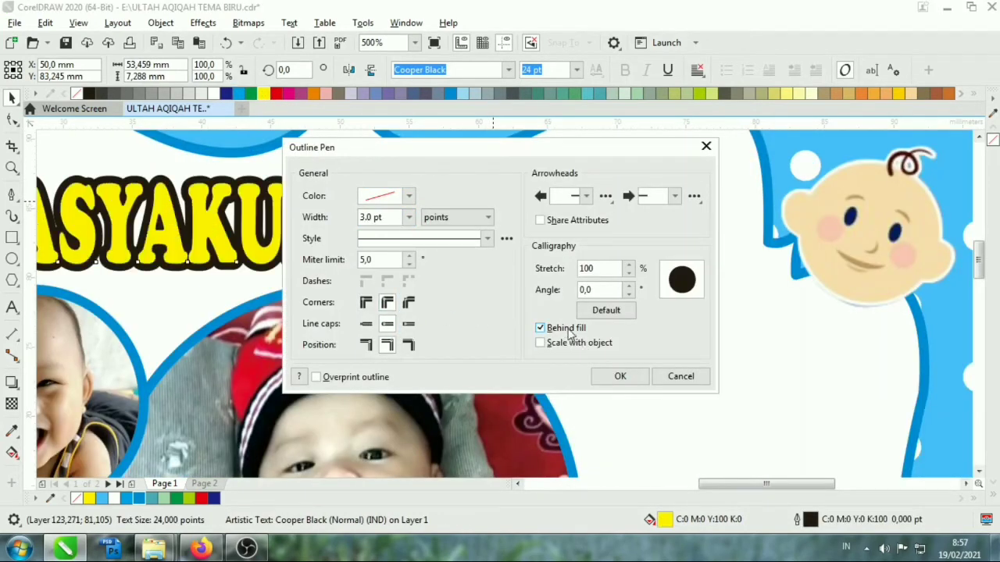
left_click(618, 378)
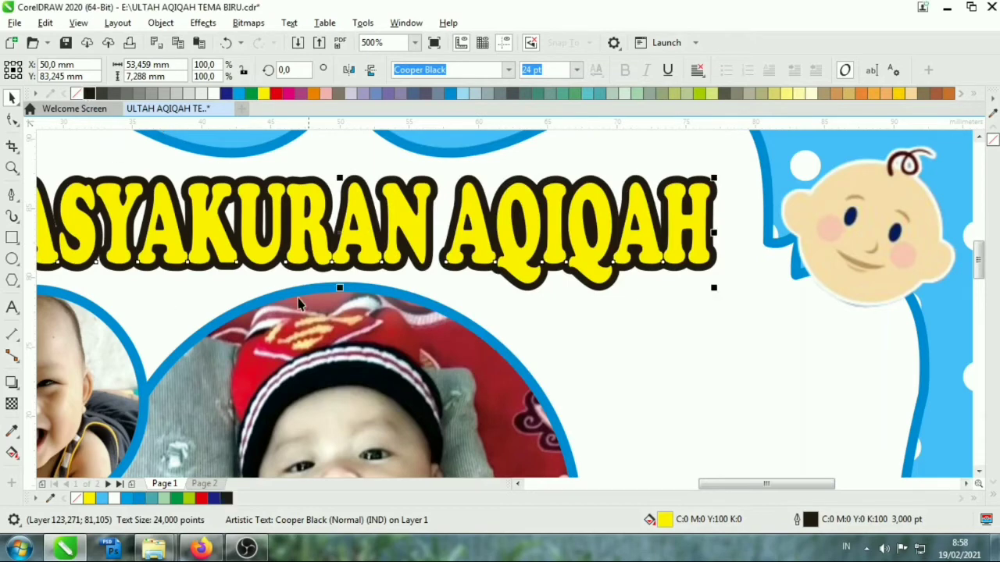
Edit the black palette swatch to rich black C70 M70 Y70 K100.
double_click(227, 499)
left_click(594, 133)
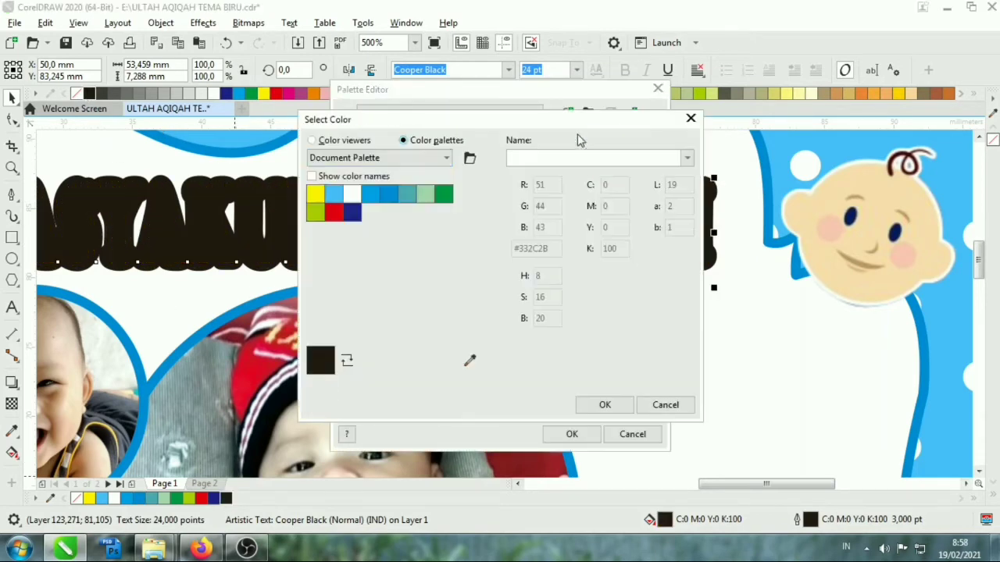
left_click(361, 142)
type("70")
key("Tab")
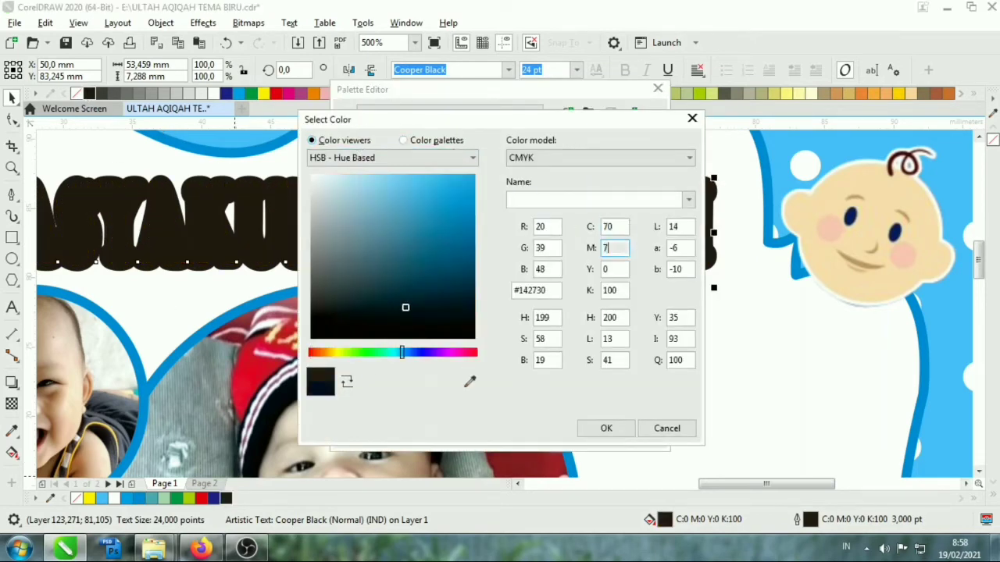
type("70")
key("Tab")
type("70")
key("Return")
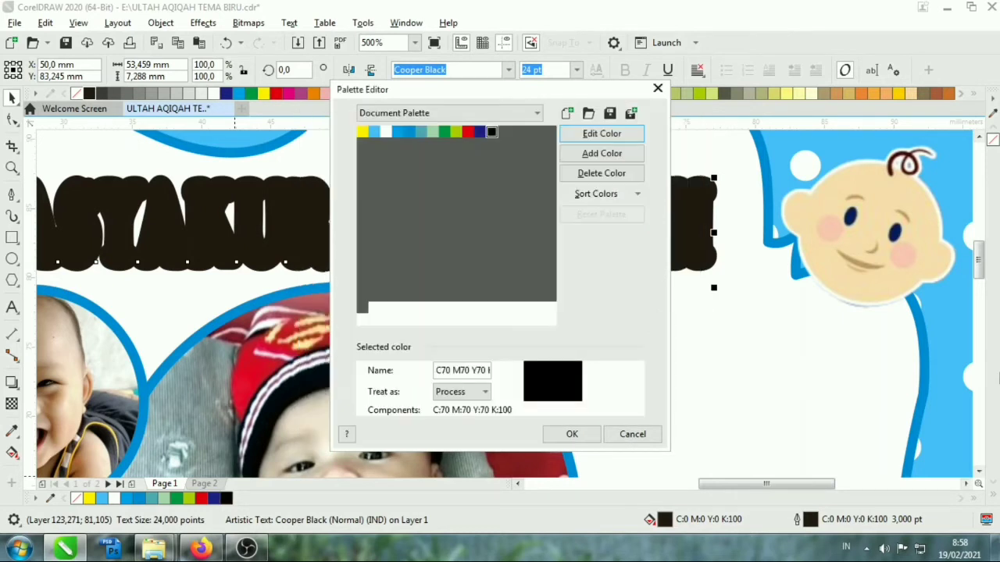
left_click(571, 434)
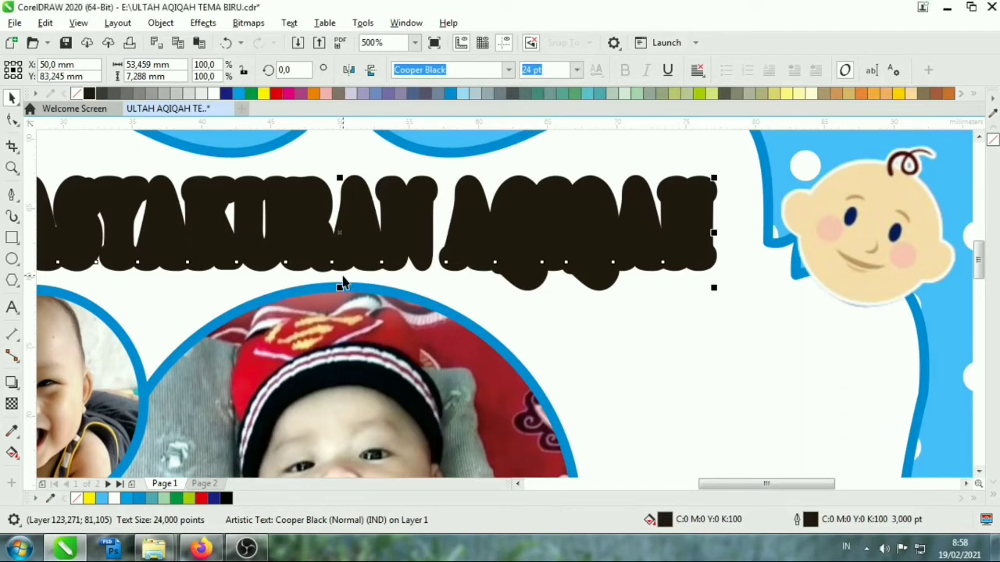
Reapply the yellow fill to the title and set its outline to rich black.
scroll(343, 283, "down", 1)
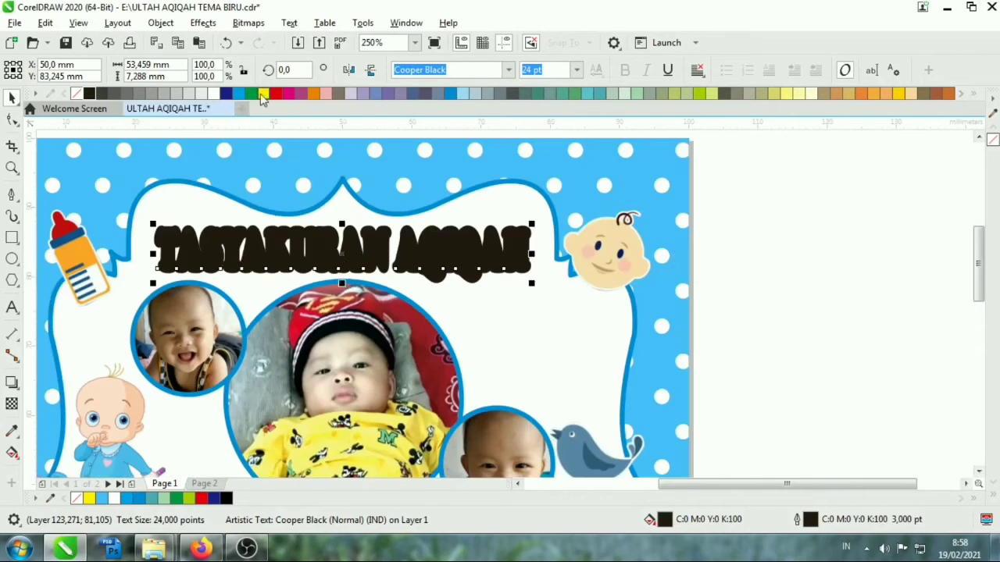
left_click(263, 94)
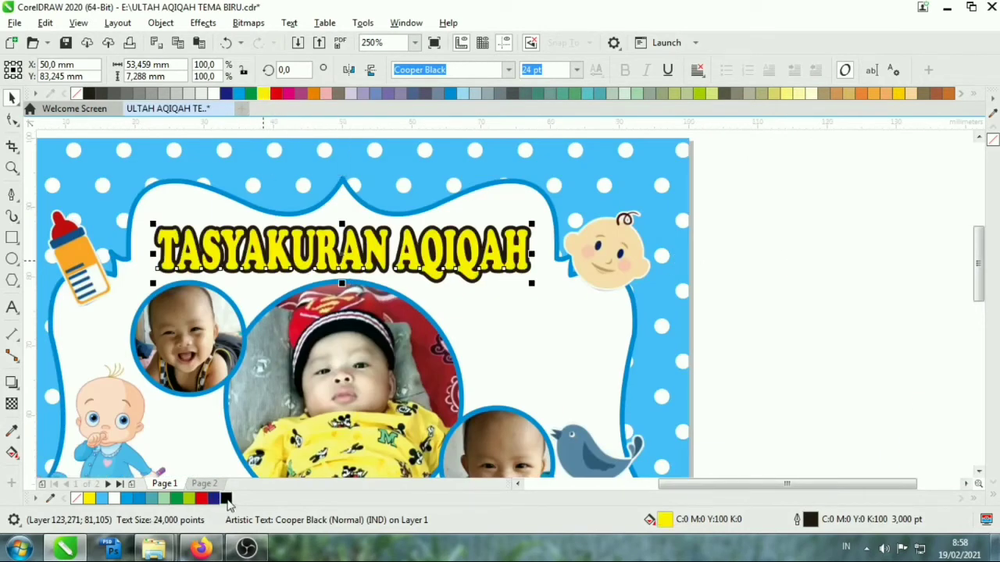
right_click(226, 499)
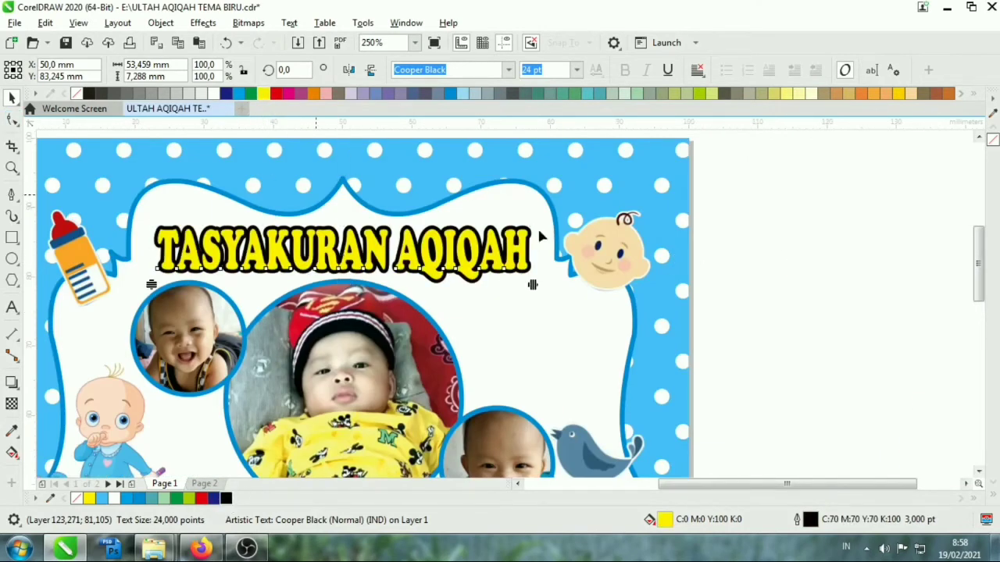
key("F10")
scroll(553, 299, "up", 1)
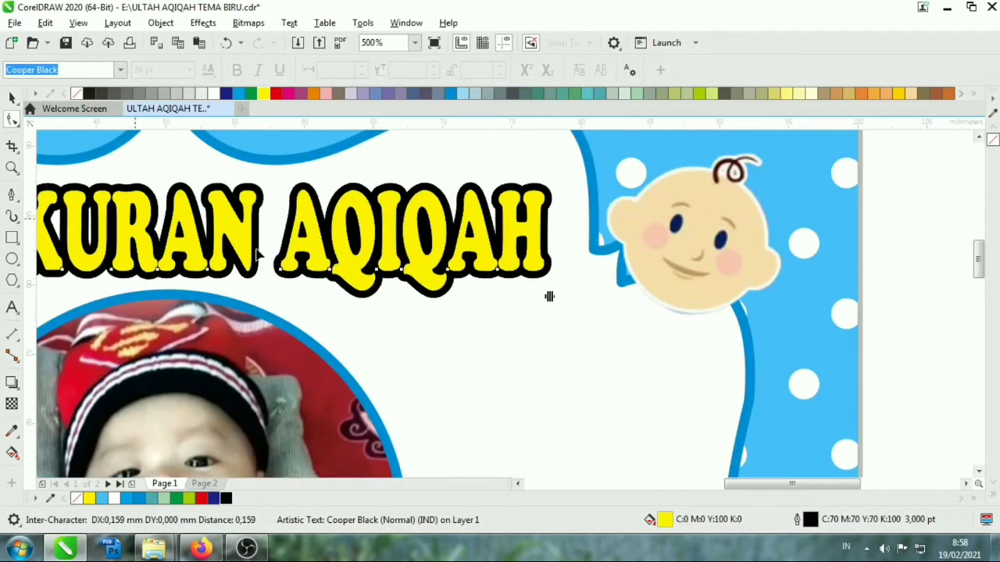
key("space")
scroll(497, 234, "down", 2)
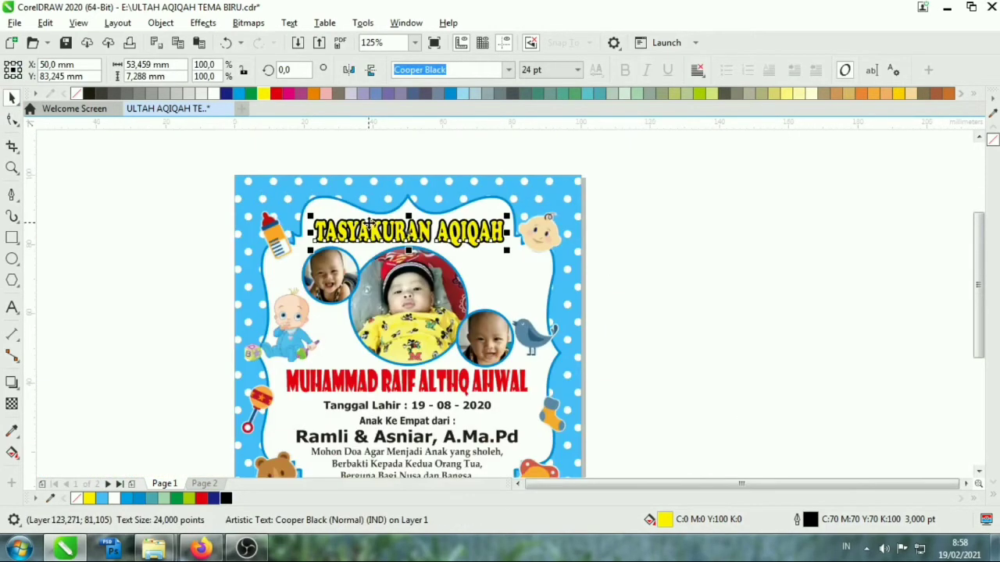
Stretch the red name title slightly taller.
left_click(812, 240)
key("shift+F4")
left_click(453, 338)
scroll(453, 337, "up", 1)
scroll(413, 353, "up", 1)
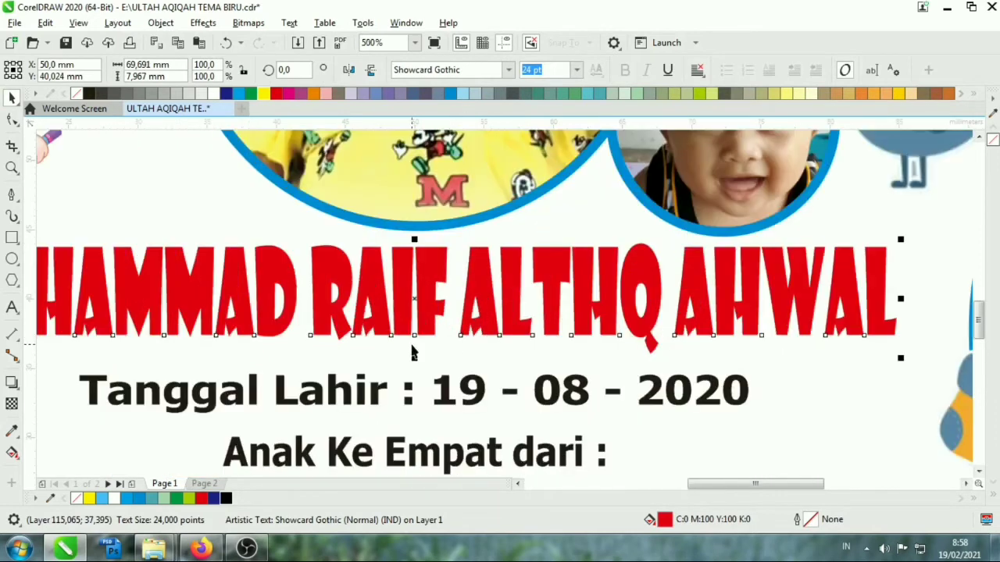
left_click_drag(414, 358, 415, 370)
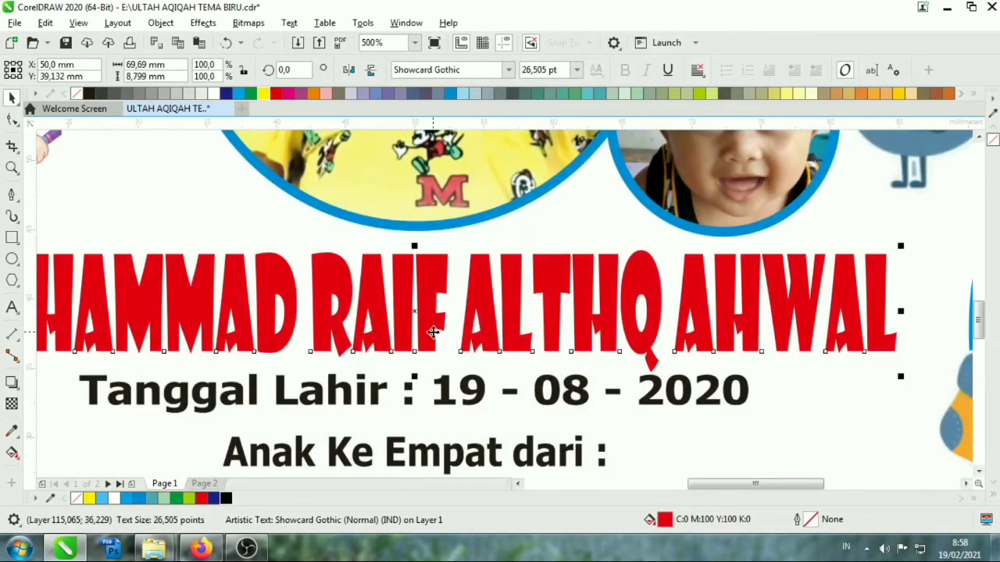
scroll(394, 355, "down", 1)
Colour the Tanggal Lahir birth-date line navy.
left_click(396, 356)
scroll(396, 356, "down", 1)
scroll(316, 307, "up", 1)
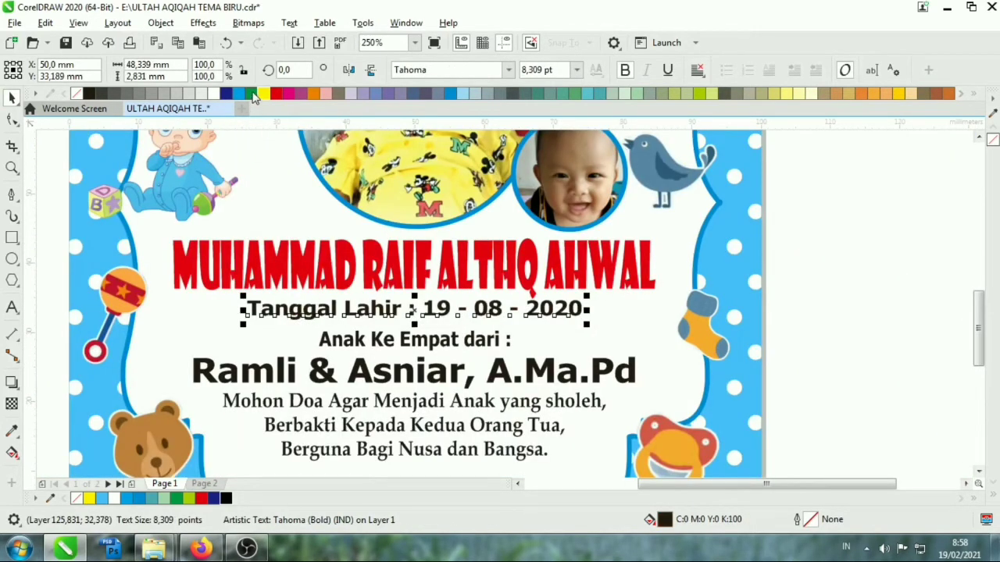
left_click(254, 95)
Set the Anak Ke Empat dari line and other lower text lines to rich black.
double_click(382, 341)
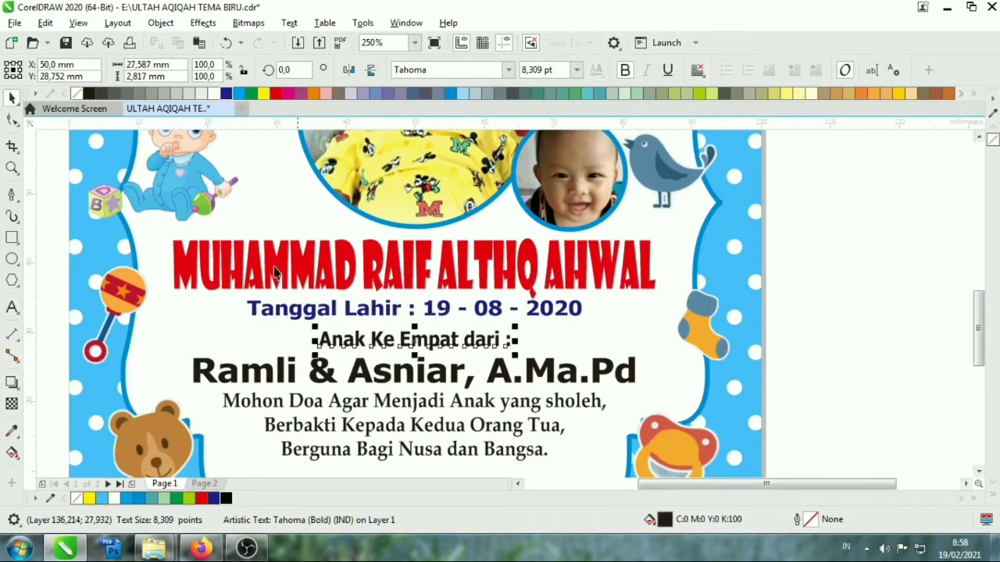
scroll(311, 302, "down", 1)
left_click_drag(232, 398, 231, 394)
scroll(232, 394, "up", 1)
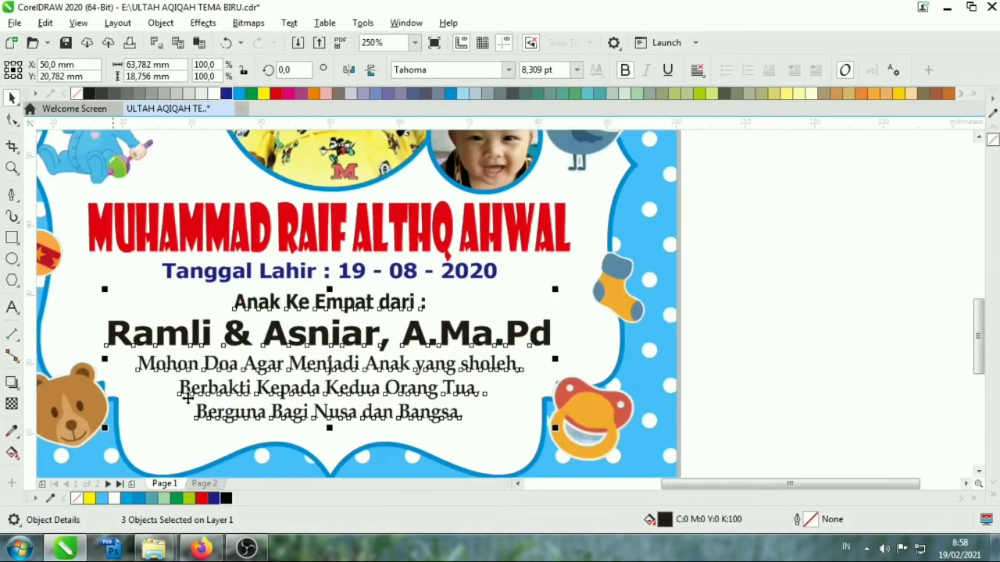
double_click(226, 499)
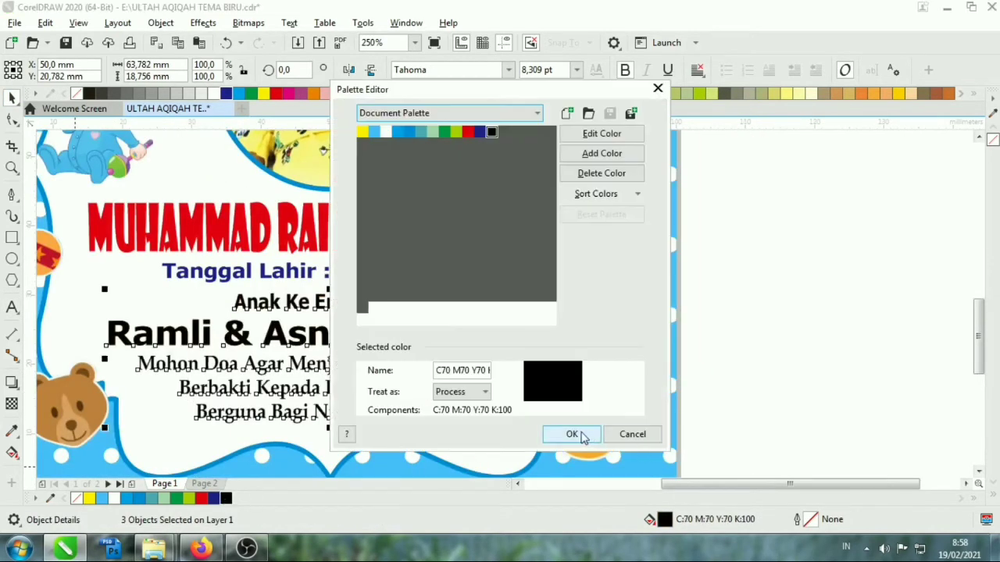
left_click(581, 437)
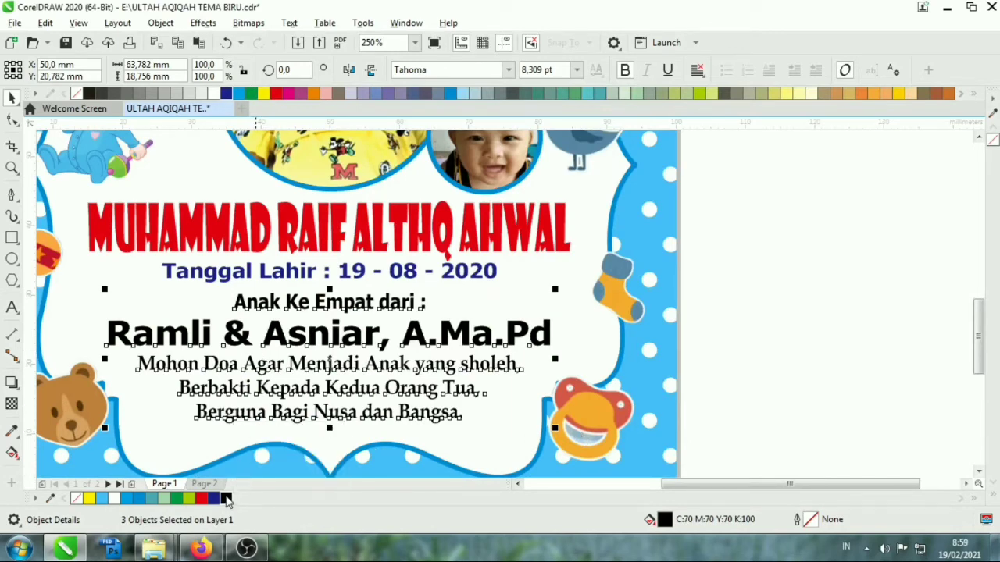
left_click(816, 323)
key("shift+F4")
Nudge the blue bird clip-art to a new position.
left_click(632, 232)
scroll(632, 232, "up", 2)
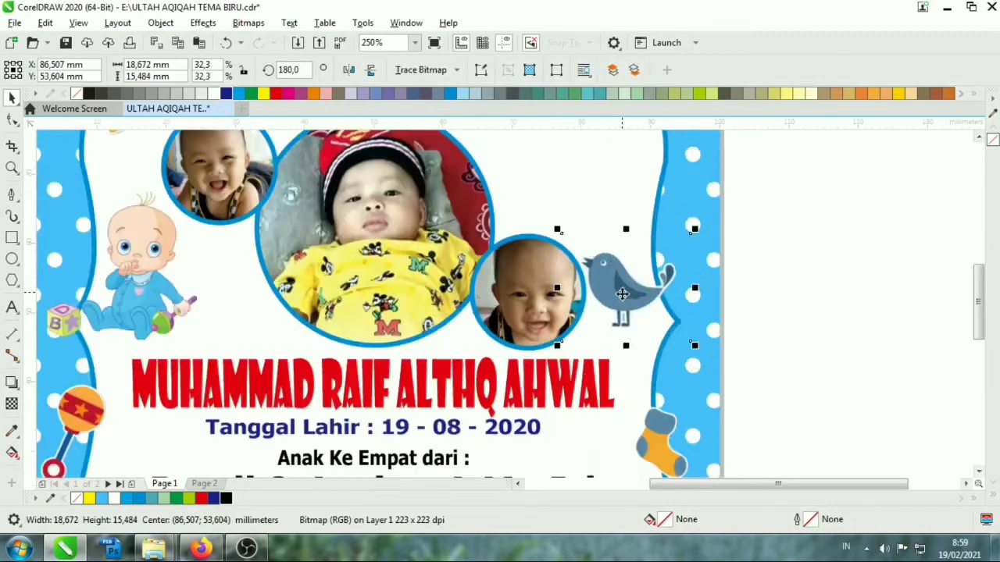
mouse_move(647, 299)
left_mouse_down()
mouse_move(664, 317)
mouse_move(647, 301)
left_mouse_up()
left_click(921, 305)
key("shift+F4")
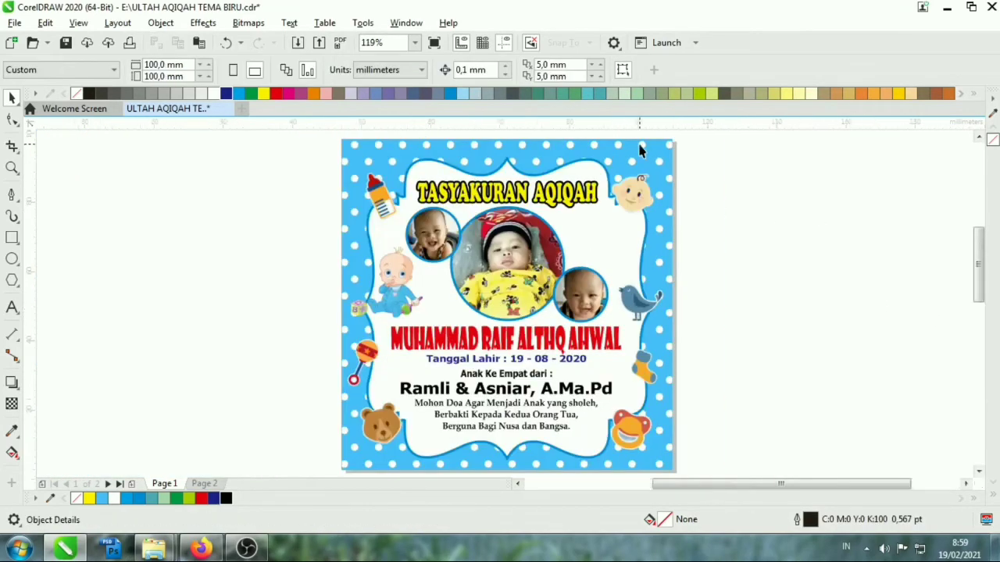
Move the top-right baby-face clip-art up slightly and enlarge it.
left_click(648, 161)
scroll(647, 161, "up", 2)
left_click_drag(621, 233, 621, 224)
left_click_drag(690, 178, 703, 166)
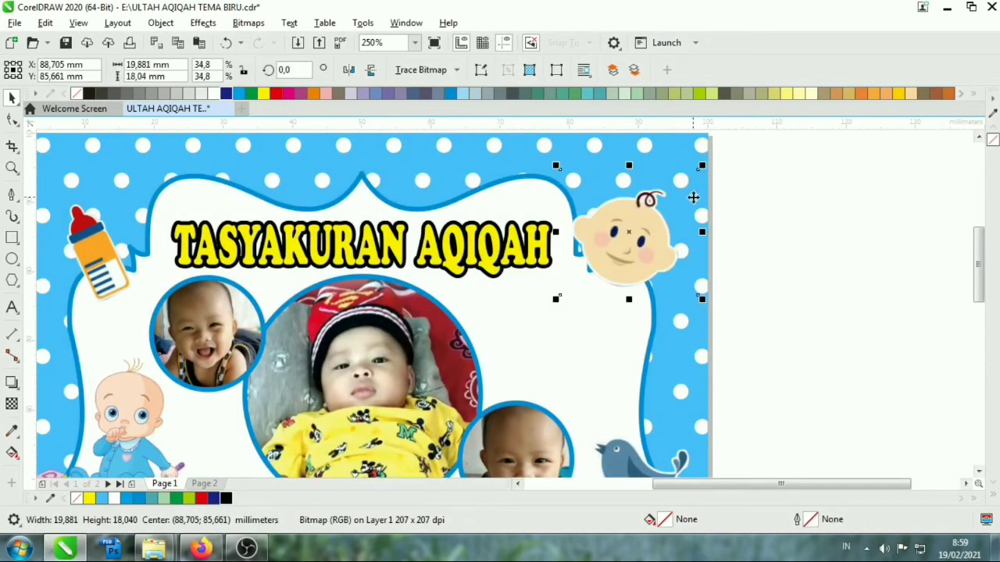
key("Escape")
Raise the milk bottle, shift the baby doll, and move the bird beside the right photo.
left_click_drag(97, 243, 96, 231)
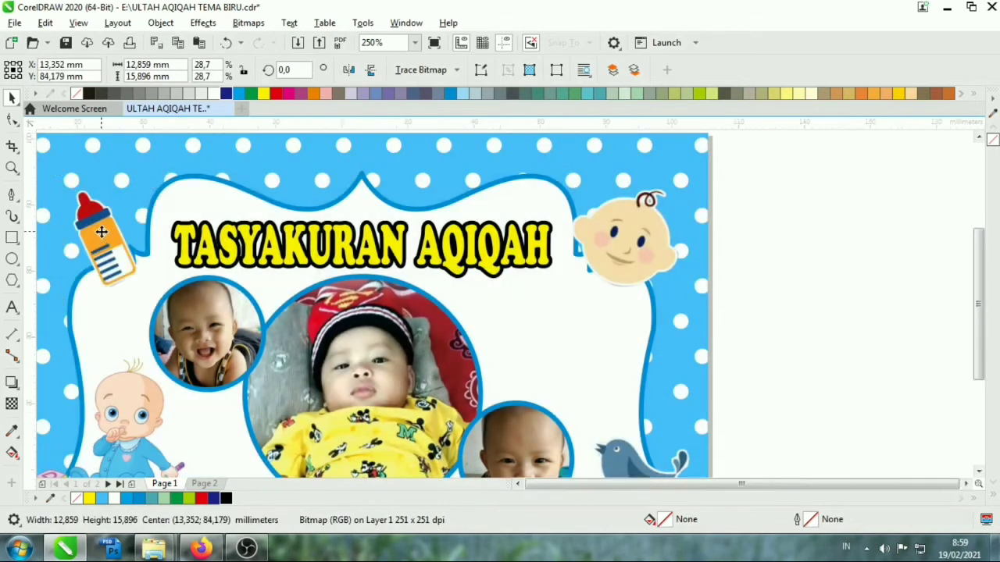
key("shift+F4")
left_click(771, 215)
left_click_drag(407, 311, 405, 309)
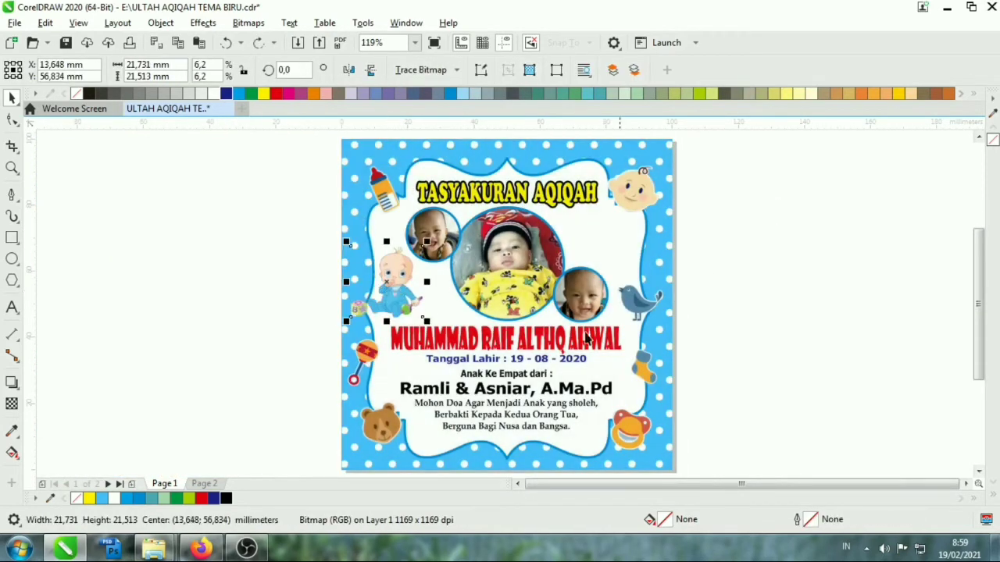
left_click(638, 290)
left_click_drag(637, 290, 640, 304)
left_click(776, 315)
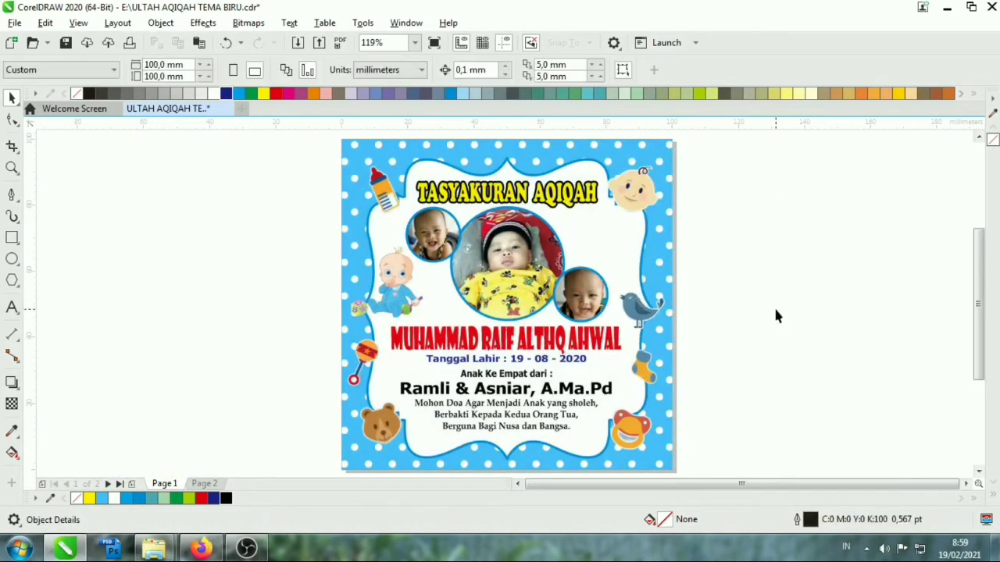
left_click(398, 437)
mouse_move(154, 549)
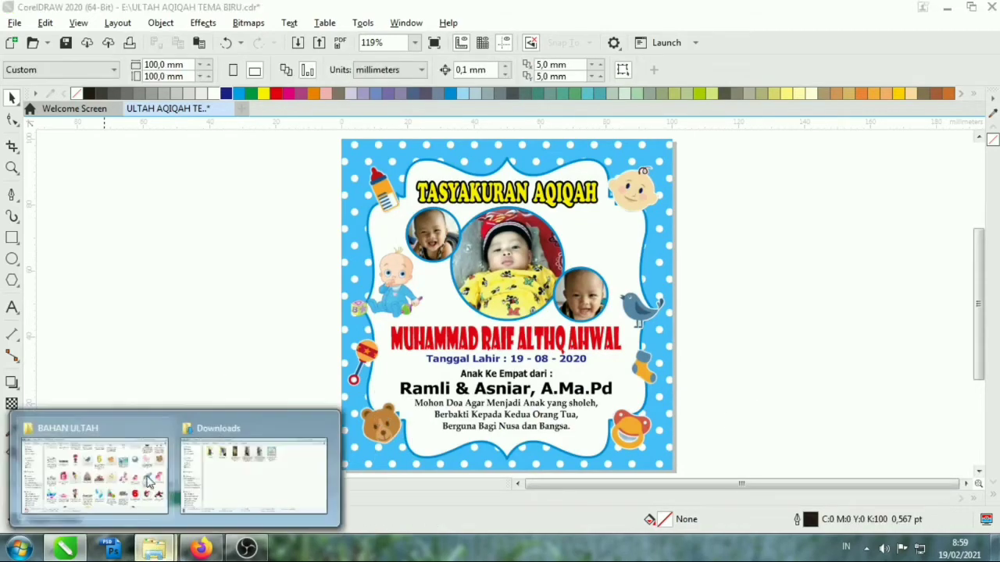
Browse the BAHAN ULTAH images and find the rumput grass image on the CORELDRAW drive.
left_click(78, 469)
left_click(625, 296)
scroll(225, 133, "up", 5)
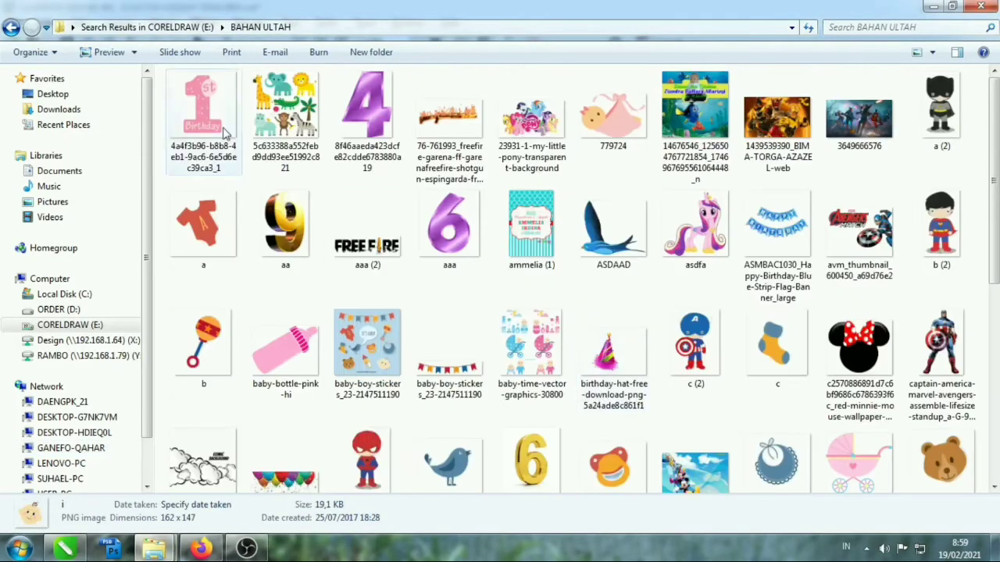
left_click(512, 132)
scroll(234, 132, "down", 5)
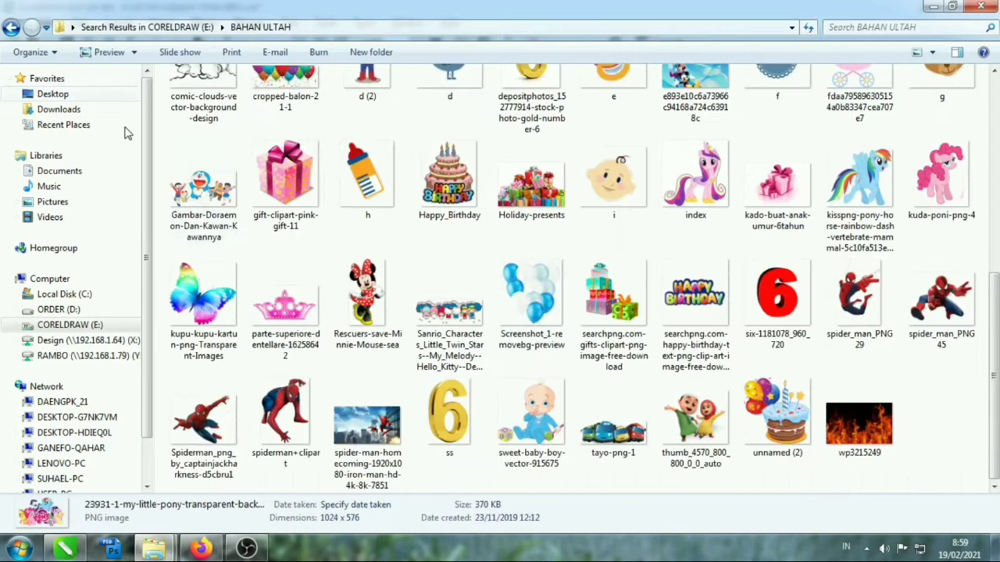
left_click(9, 29)
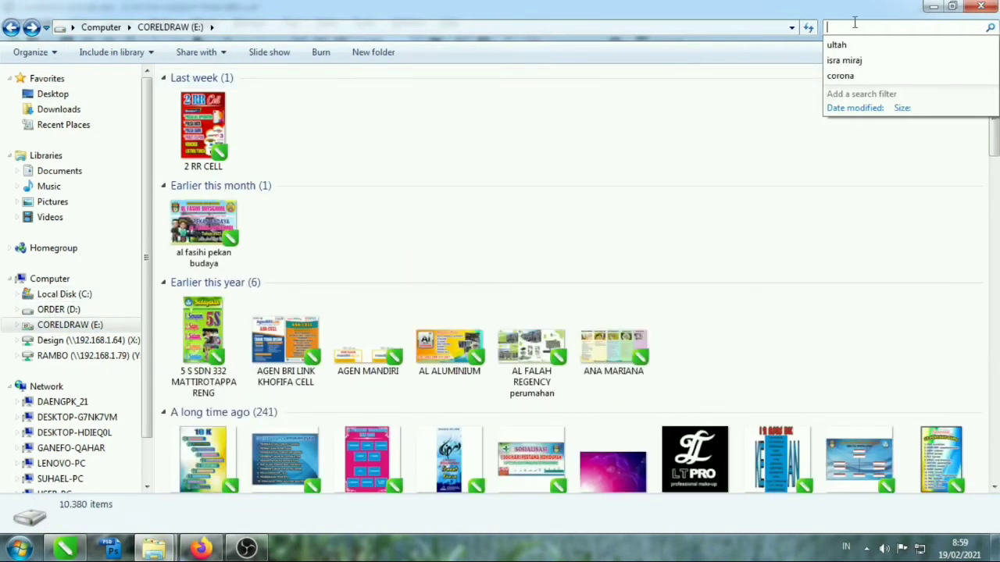
type("rumput")
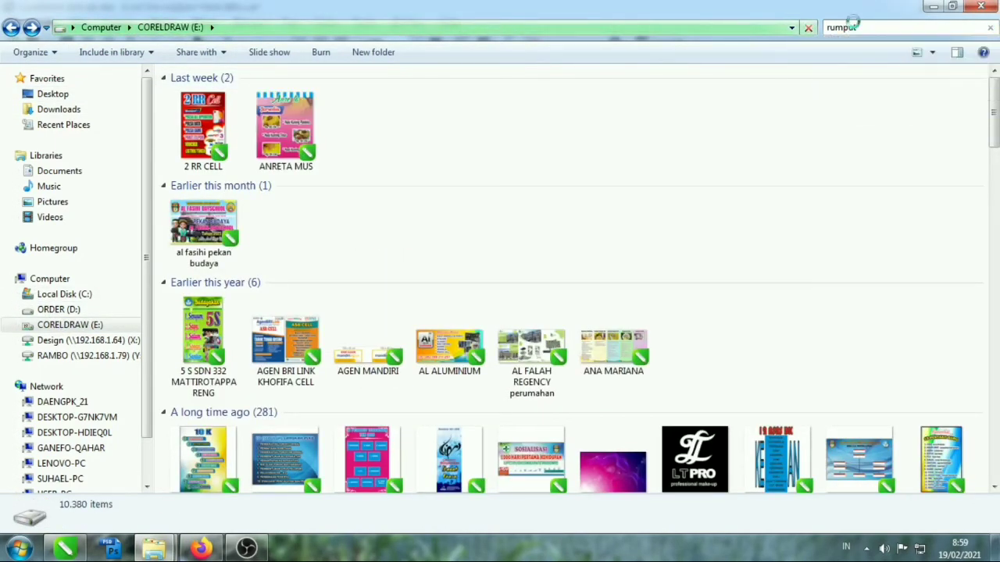
left_click(799, 324)
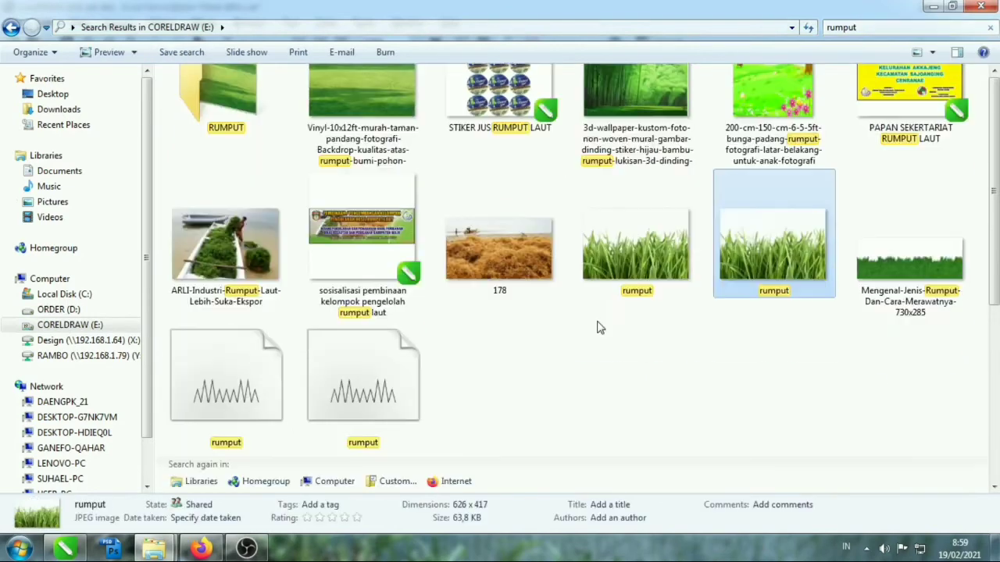
In ORDER (D:) > LATAR, look through es puter and ORANYE, then open LATAR TK.
left_click(110, 309)
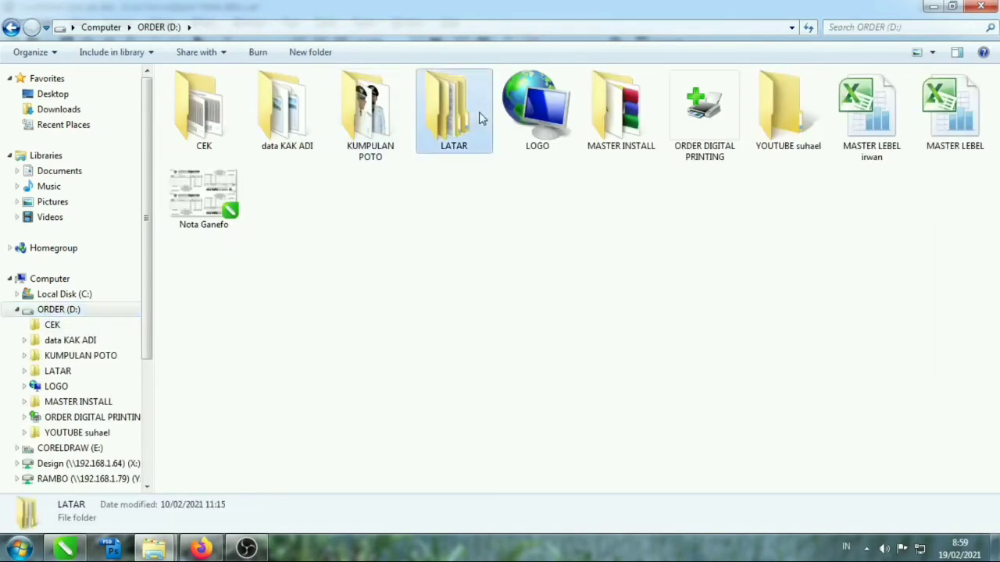
double_click(454, 109)
double_click(461, 219)
key("BackSpace")
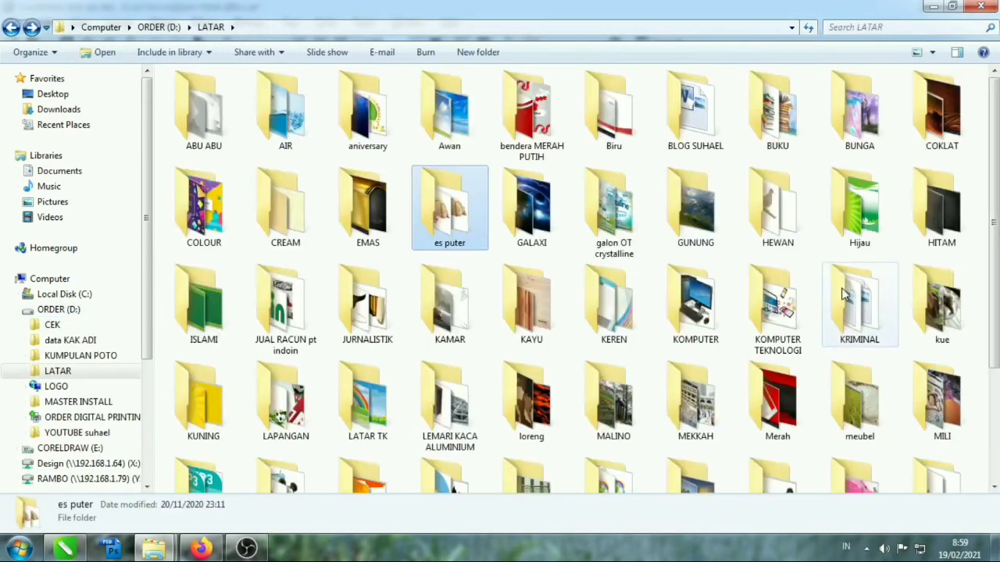
left_click(639, 331)
scroll(664, 328, "down", 2)
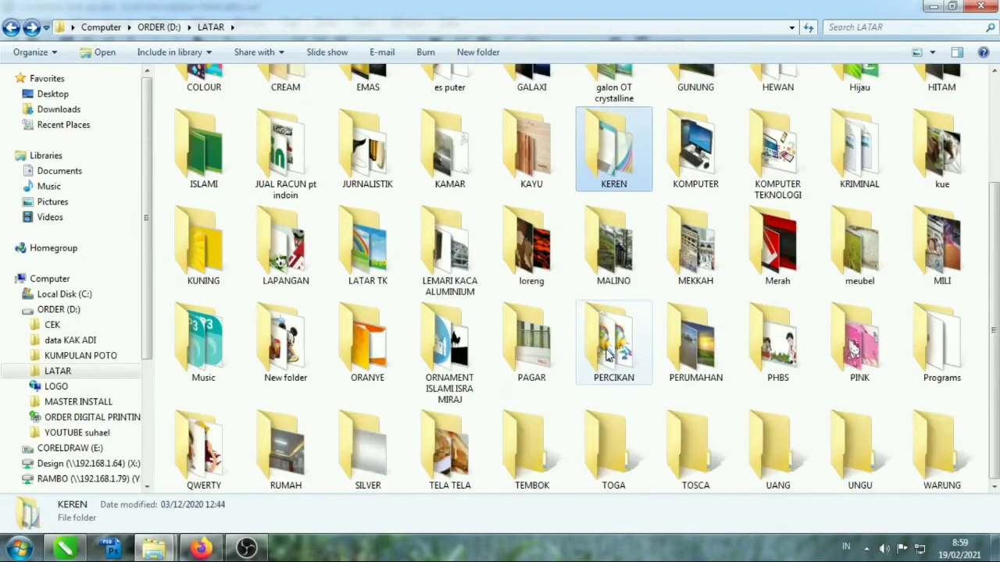
left_click(534, 361)
double_click(388, 377)
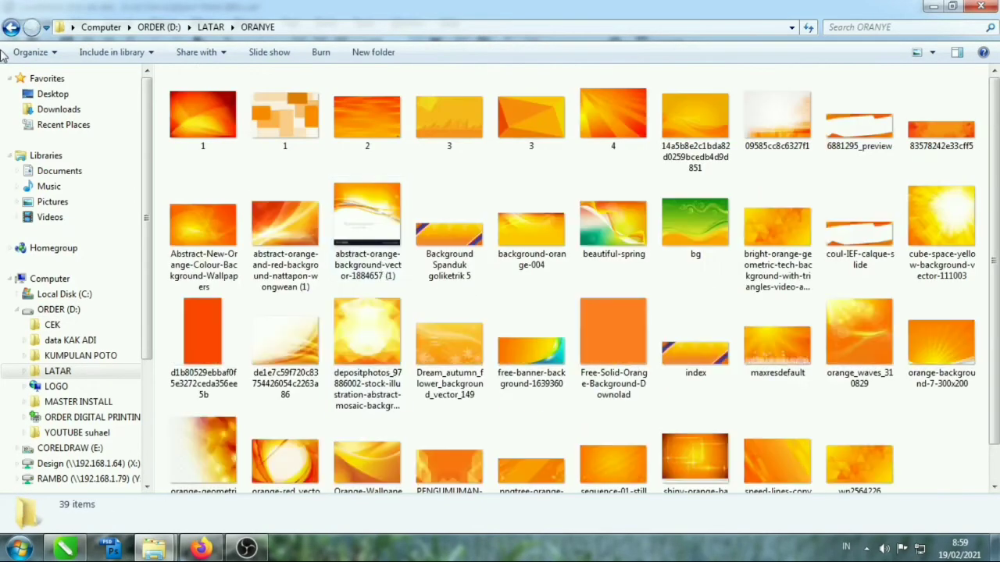
key("BackSpace")
left_click(375, 343)
double_click(375, 344)
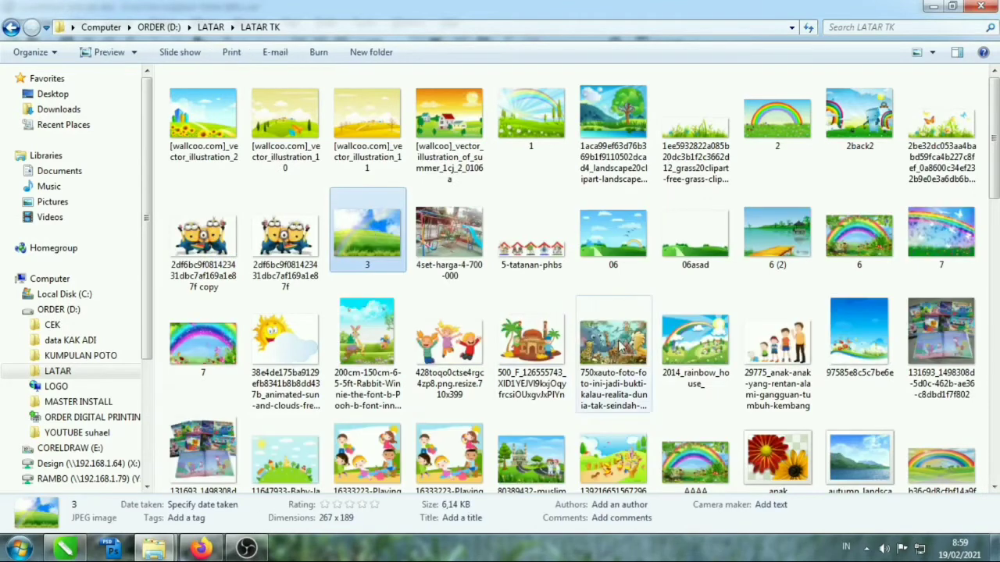
Browse the LATAR TK images, preview the toddler-and-rainbow picture, and return to ORDER (D:).
left_click(695, 235)
left_click(620, 466)
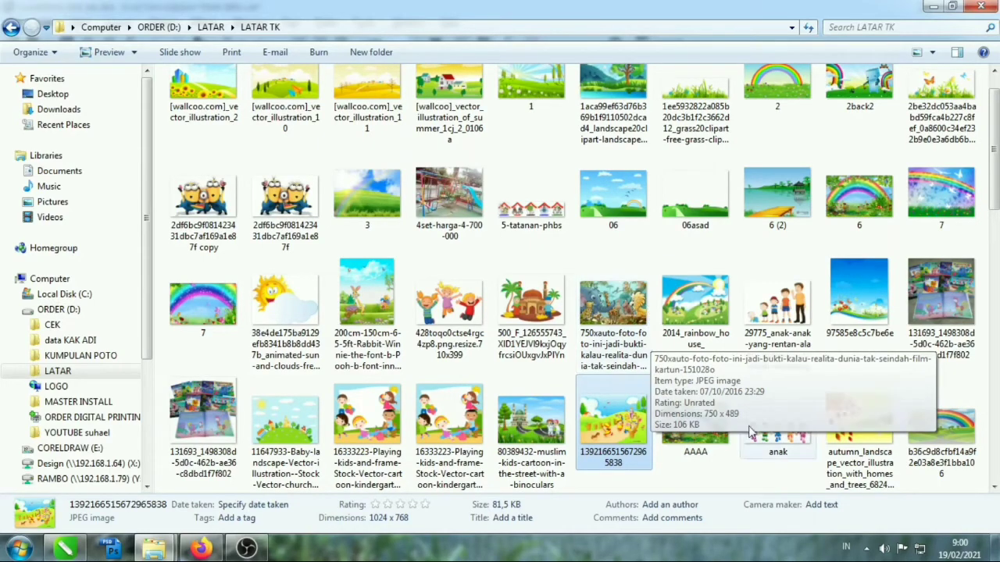
left_click(449, 305)
scroll(468, 344, "down", 3)
scroll(500, 388, "down", 3)
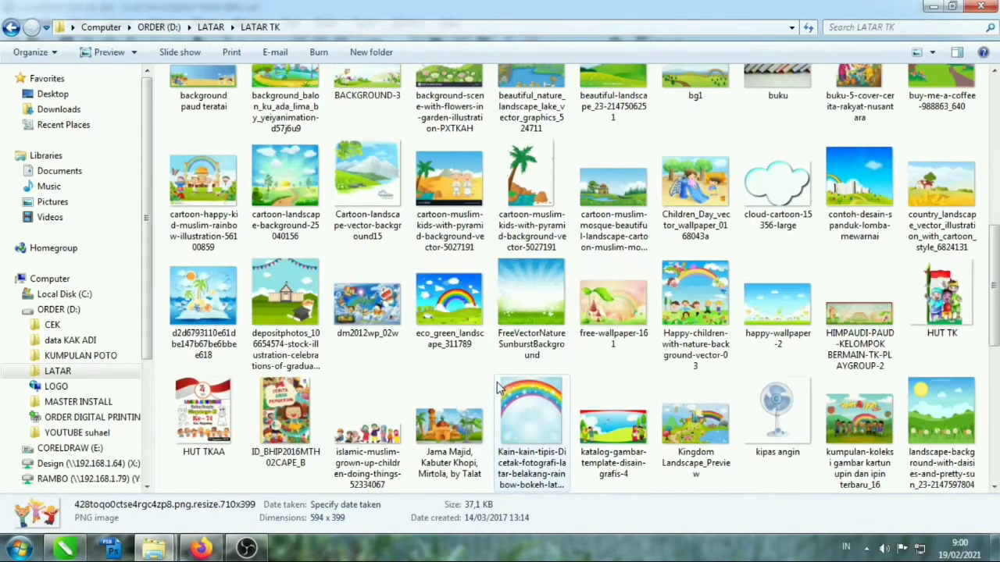
scroll(500, 388, "down", 3)
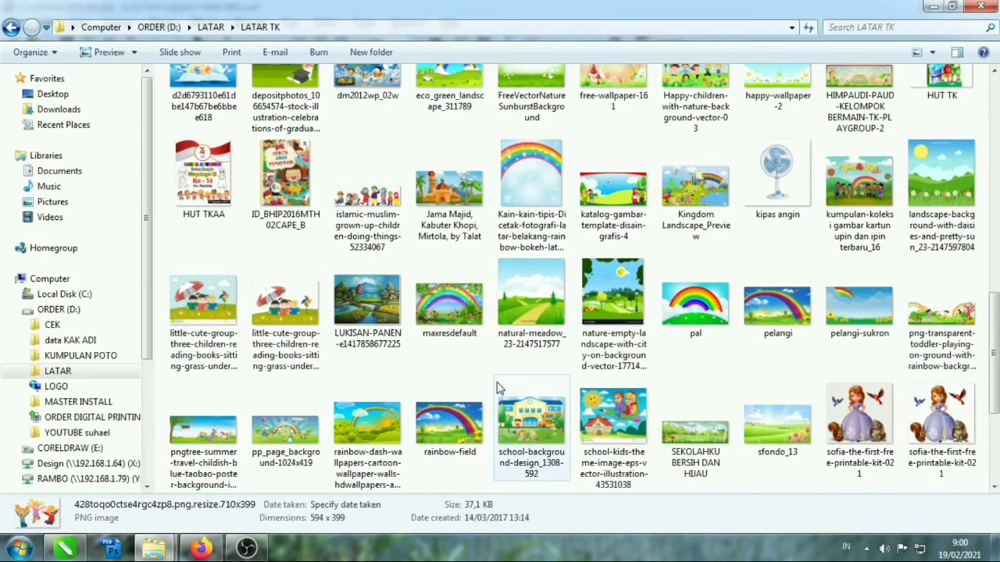
scroll(500, 388, "down", 3)
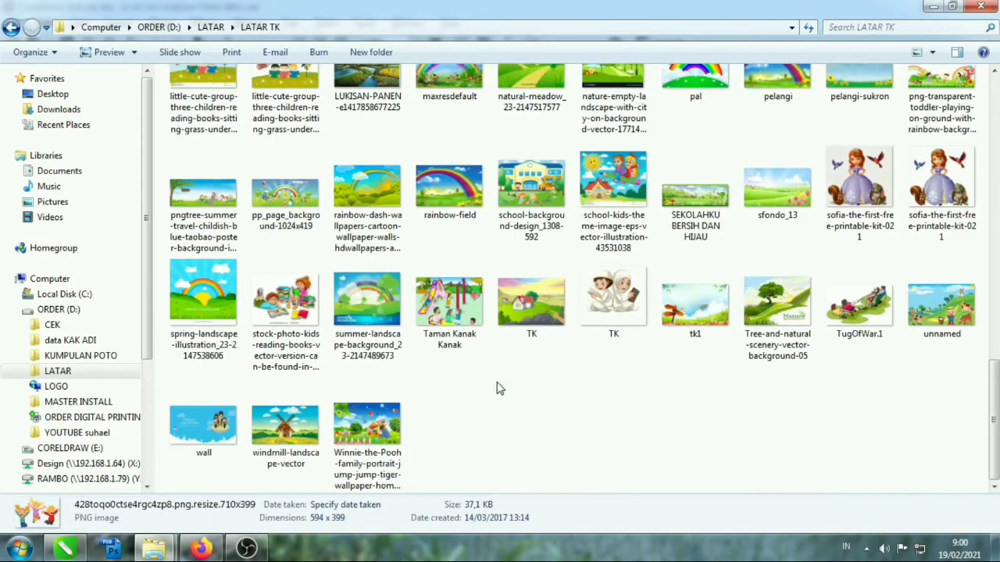
scroll(500, 388, "up", 3)
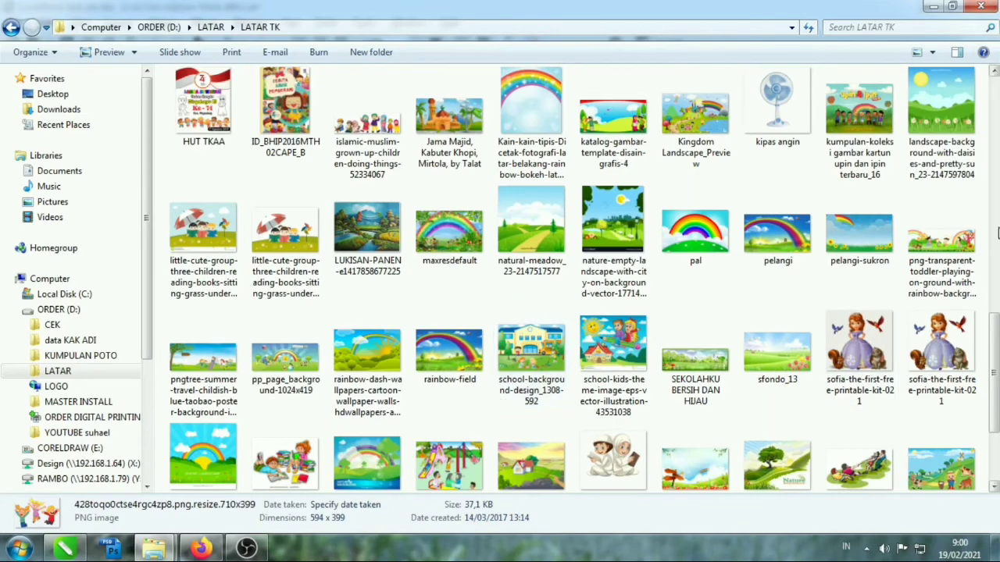
double_click(941, 234)
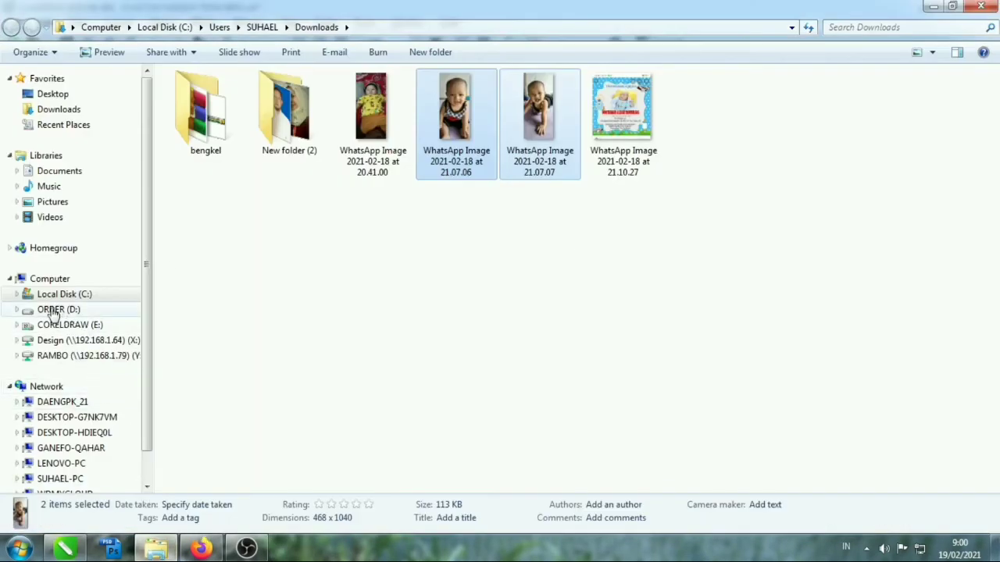
left_click(53, 311)
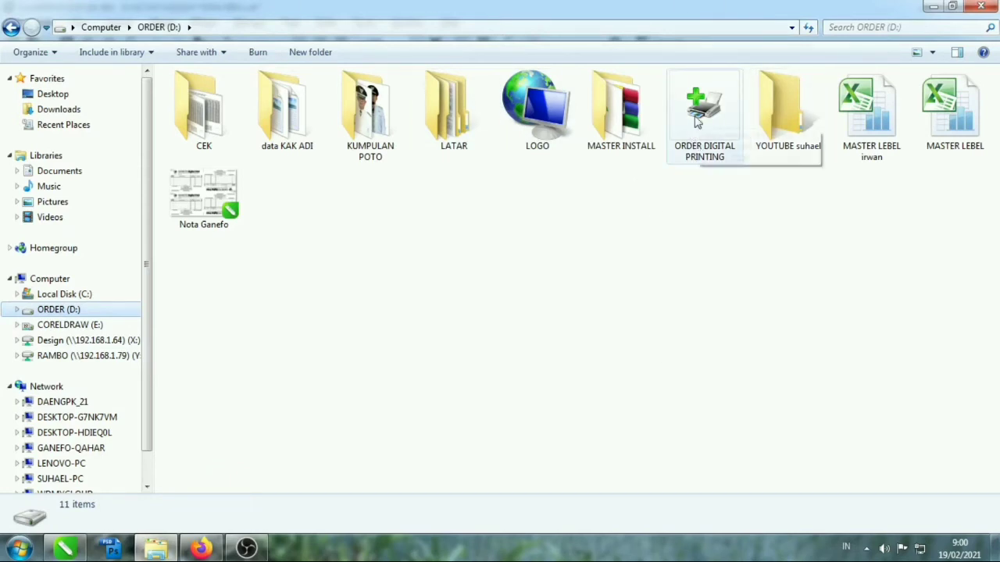
Open LATAR > LATAR TK, preview a picture, and drag the grass image into the card document.
left_click(697, 121)
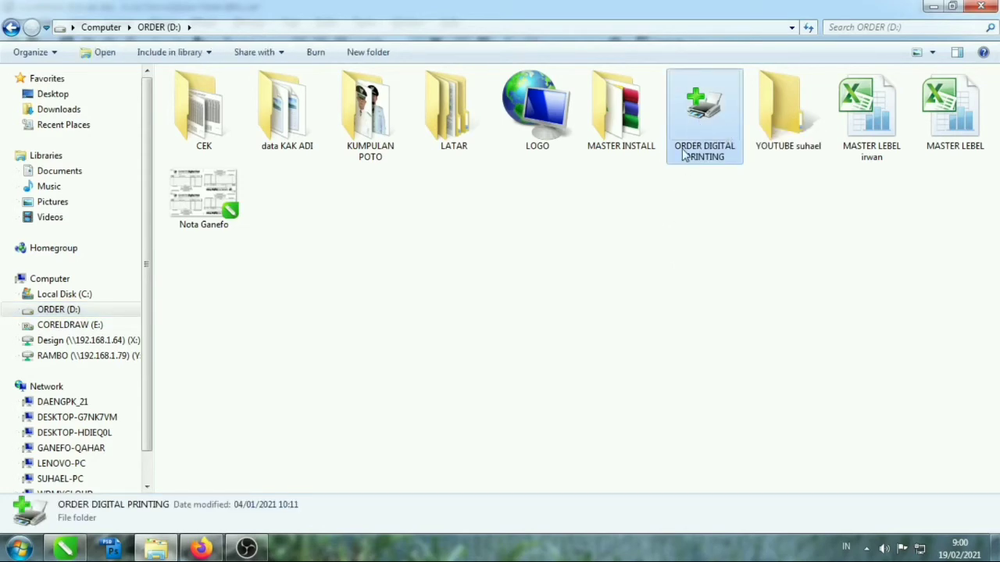
double_click(482, 125)
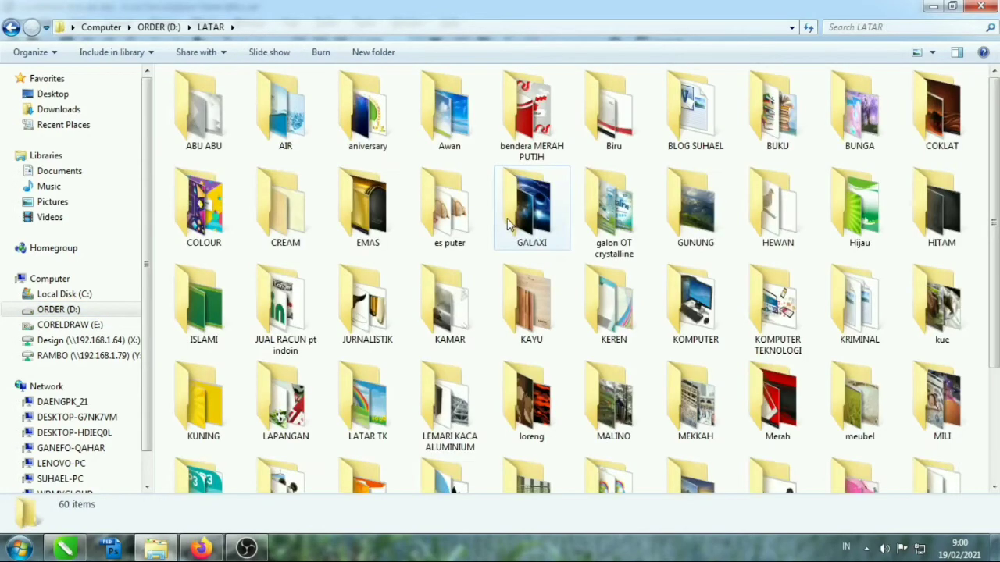
double_click(362, 408)
double_click(367, 106)
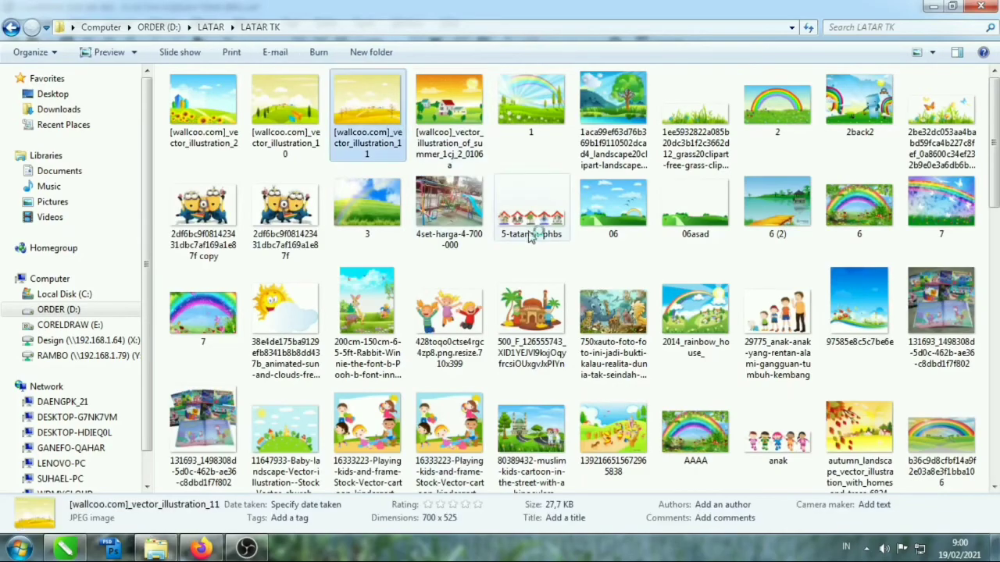
key("alt+F4")
mouse_move(696, 93)
left_mouse_down()
mouse_move(89, 556)
mouse_move(156, 380)
left_mouse_up()
Shrink the grass image to about 14% and move it to the card's bottom edge.
scroll(550, 288, "down", 3)
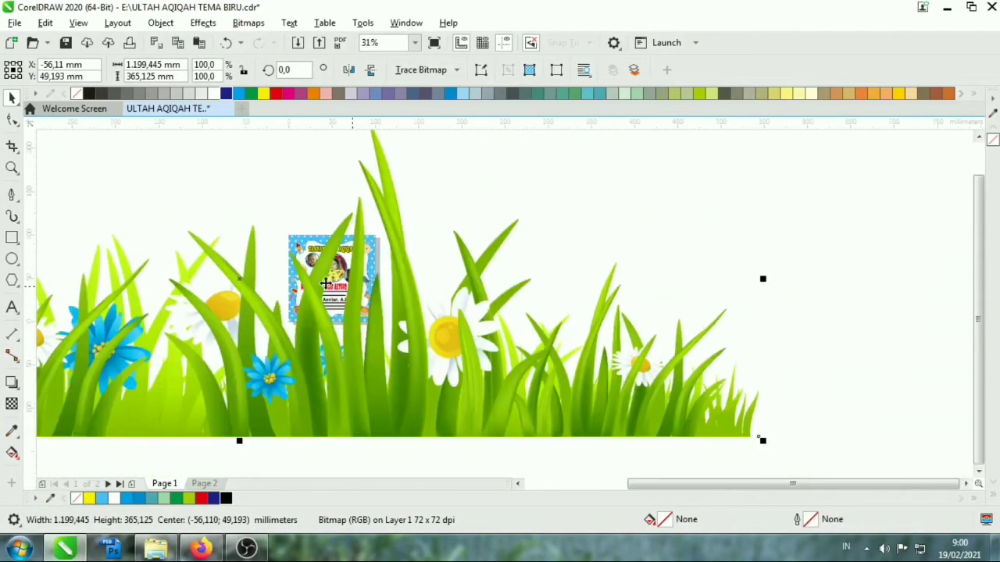
scroll(550, 288, "down", 2)
left_click_drag(660, 195, 211, 343)
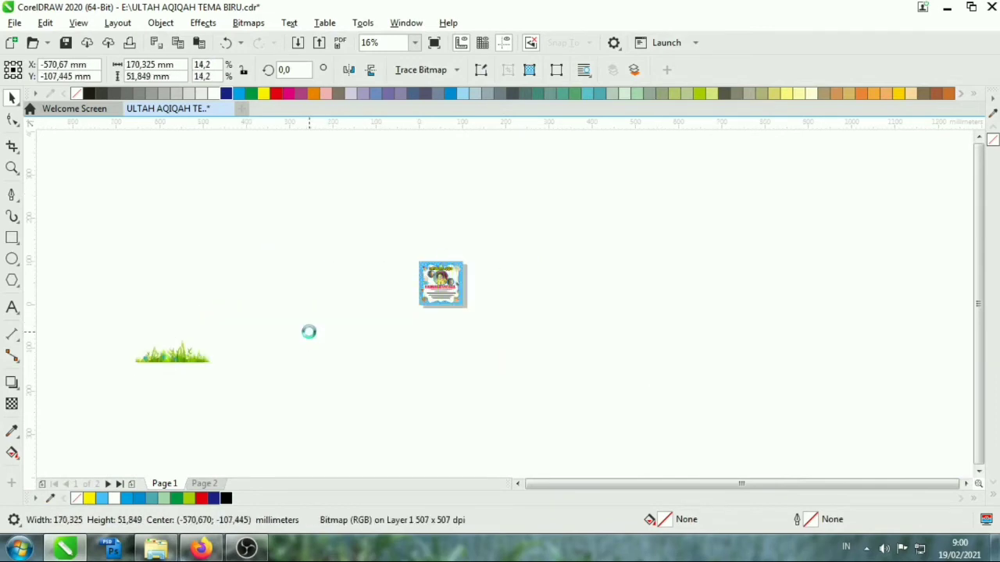
key("p")
key("shift+F4")
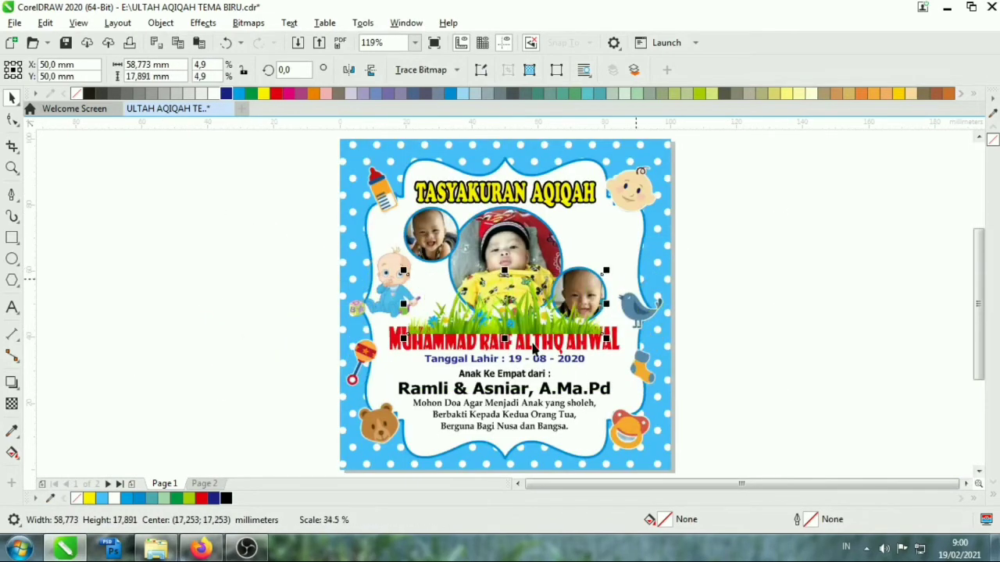
left_click_drag(763, 224, 390, 463)
Send the grass behind the wavy frame and narrow it to about 48.7 mm.
left_click(473, 466)
scroll(485, 462, "up", 3)
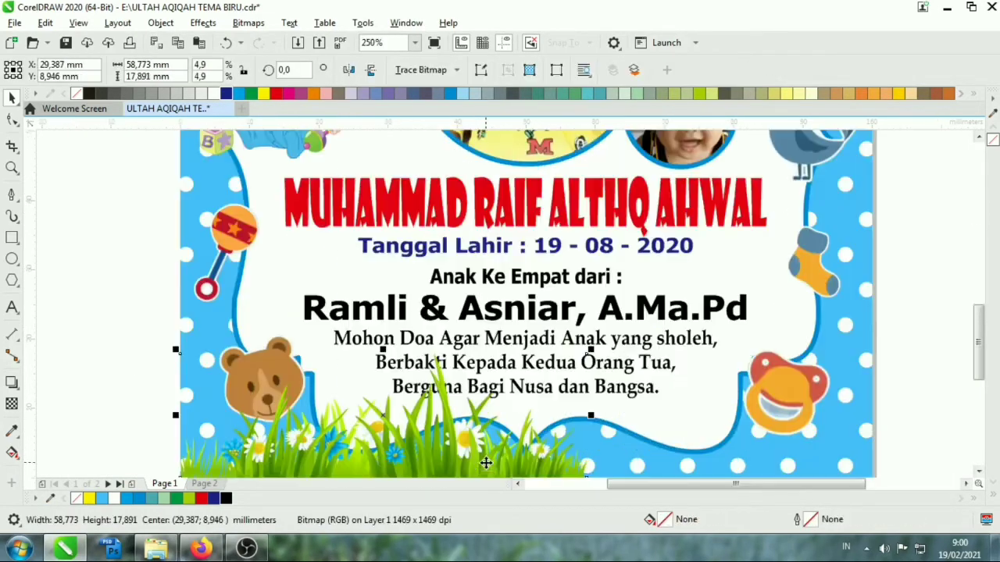
key("ctrl+Page_Down")
scroll(478, 375, "down", 3)
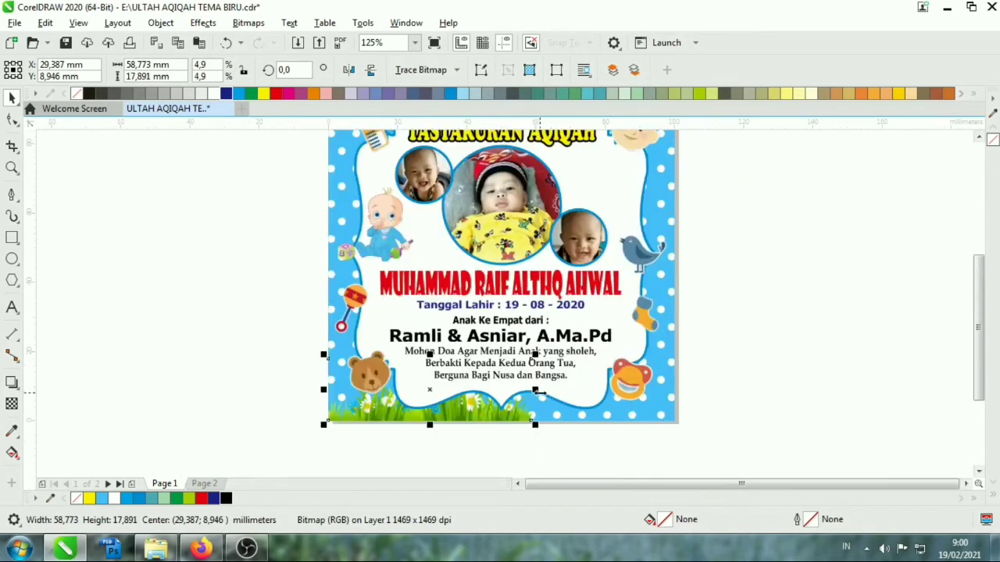
left_click_drag(536, 390, 496, 396)
Add a mirrored grass copy on the right, group both, and stretch to full card width.
left_click_drag(325, 390, 677, 391)
right_click(531, 422)
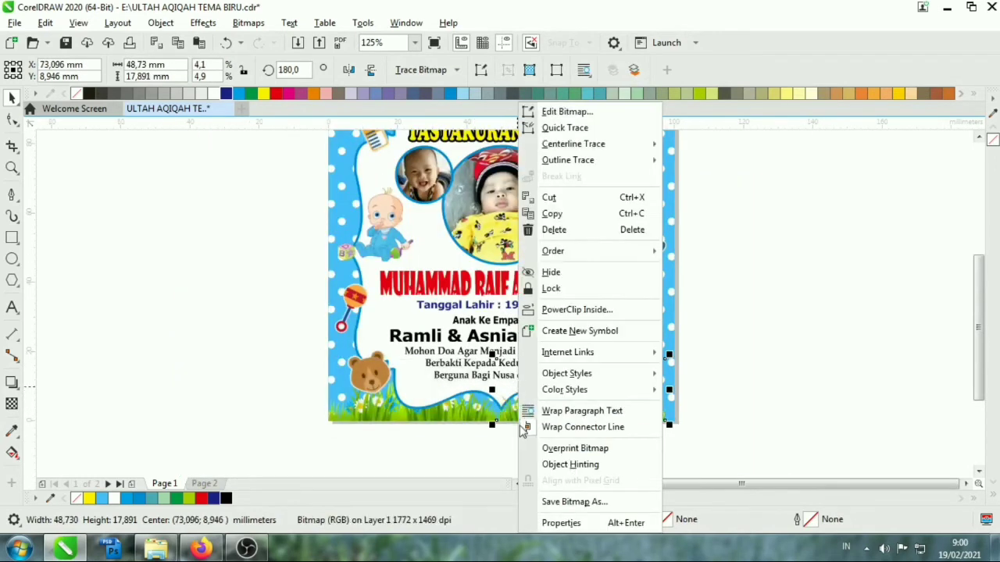
key("Escape")
scroll(546, 439, "up", 3)
left_click(422, 400, "shift")
key("ctrl+g")
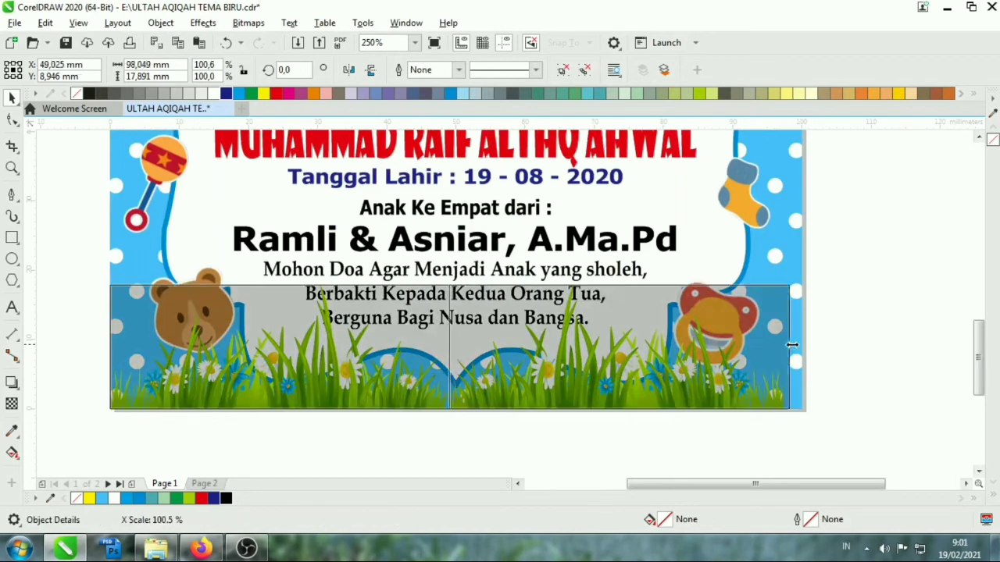
left_click_drag(787, 346, 805, 346)
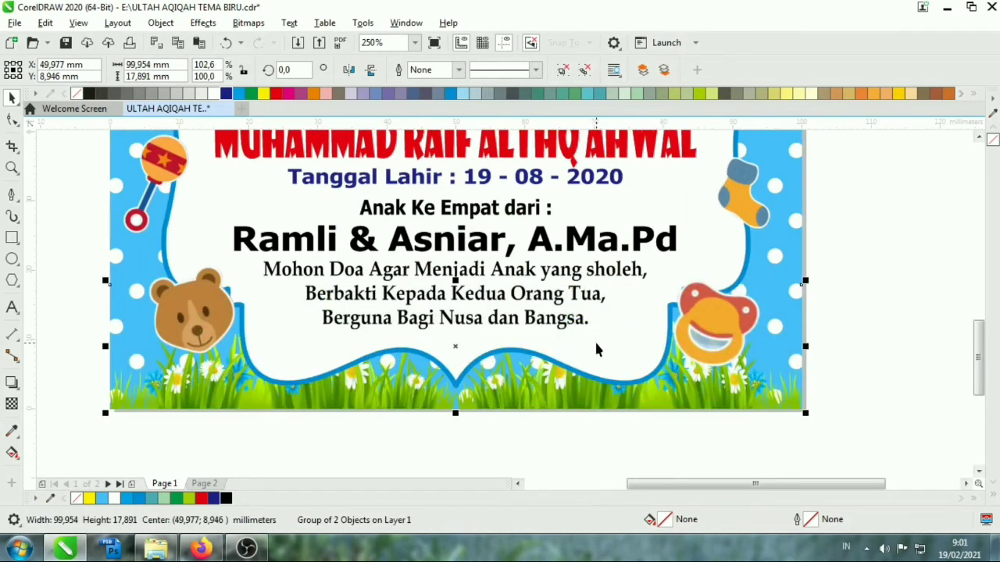
key("shift+F4")
key("Escape")
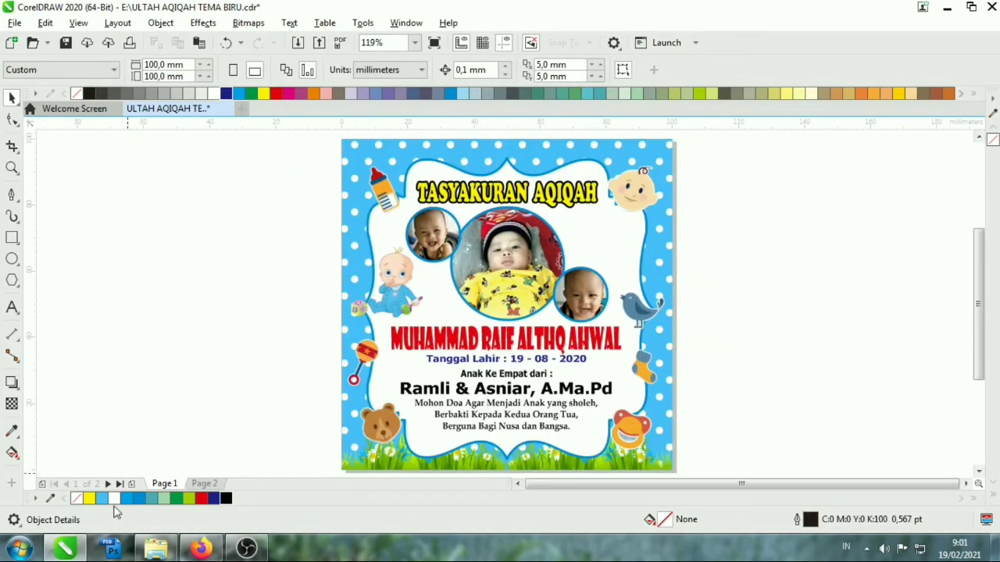
left_click(200, 549)
Search Firefox images for 'latar lembut' in a new tab.
left_click(345, 12)
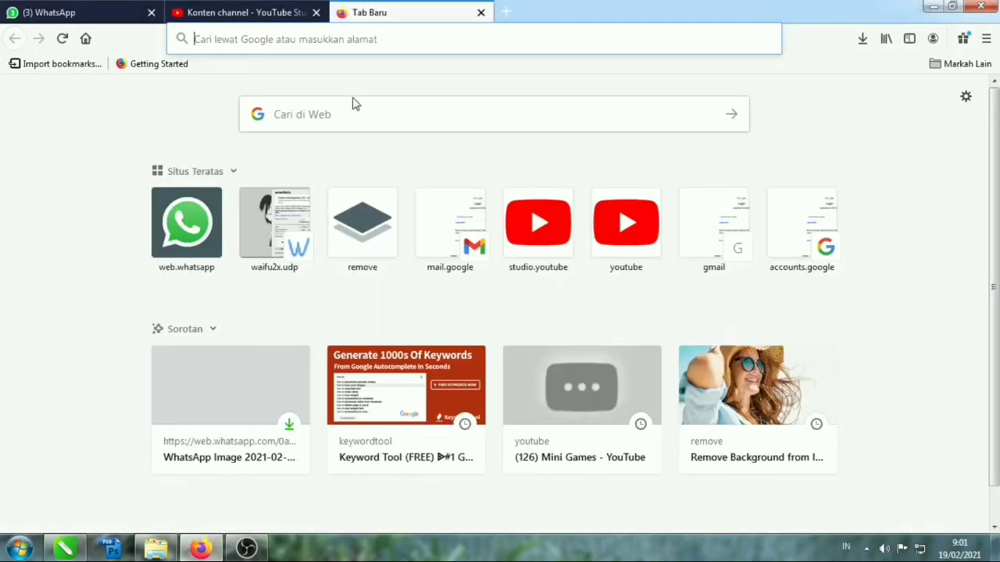
type("latar ")
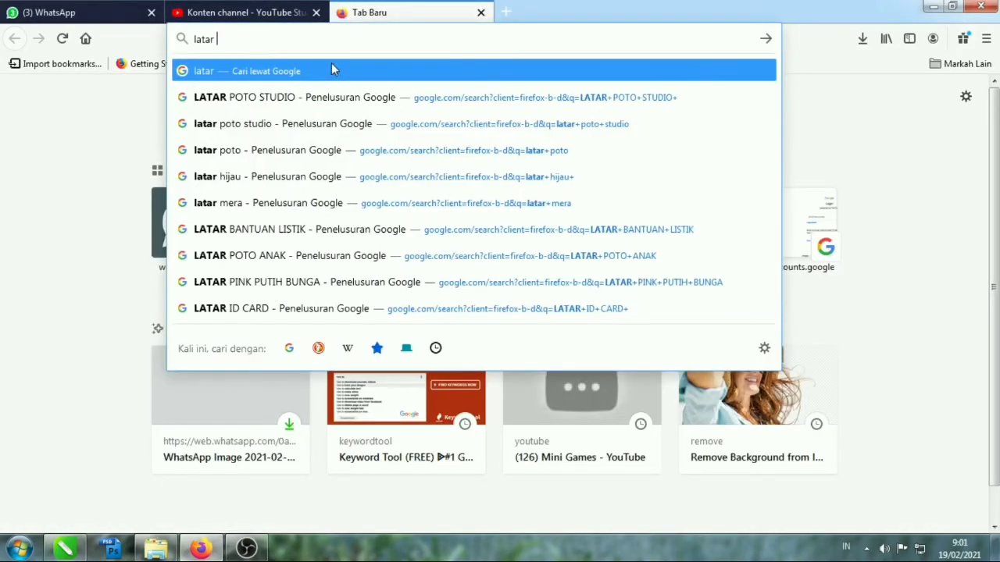
type("putih")
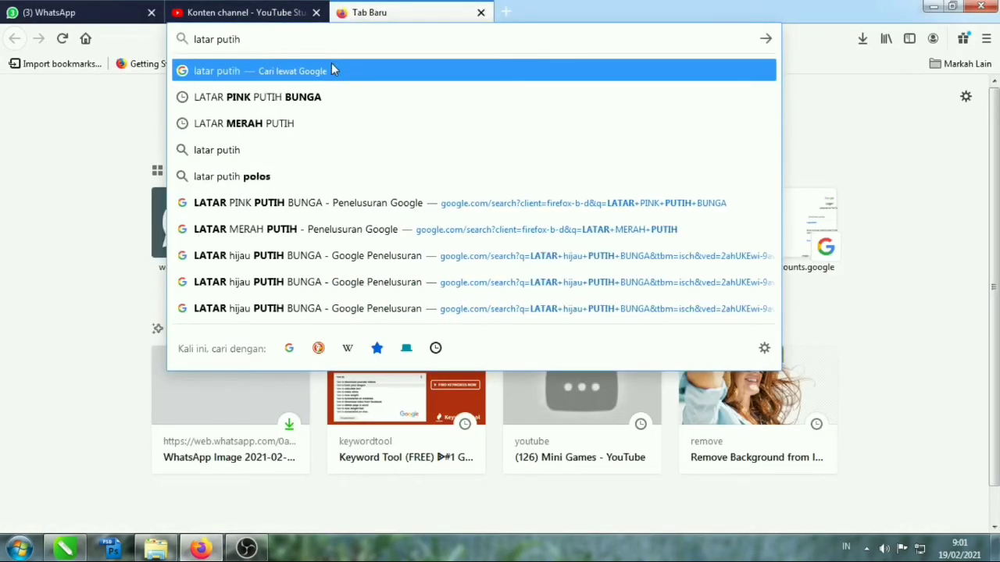
type(" le")
key("BackSpace")
key("BackSpace")
key("BackSpace")
key("BackSpace")
key("BackSpace")
key("BackSpace")
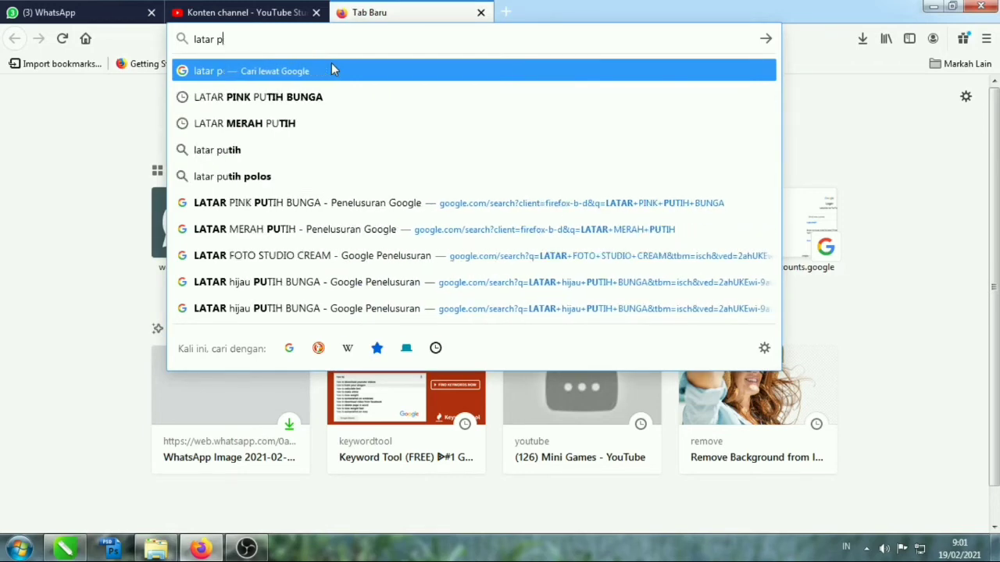
key("BackSpace")
type("lembut")
key("Return")
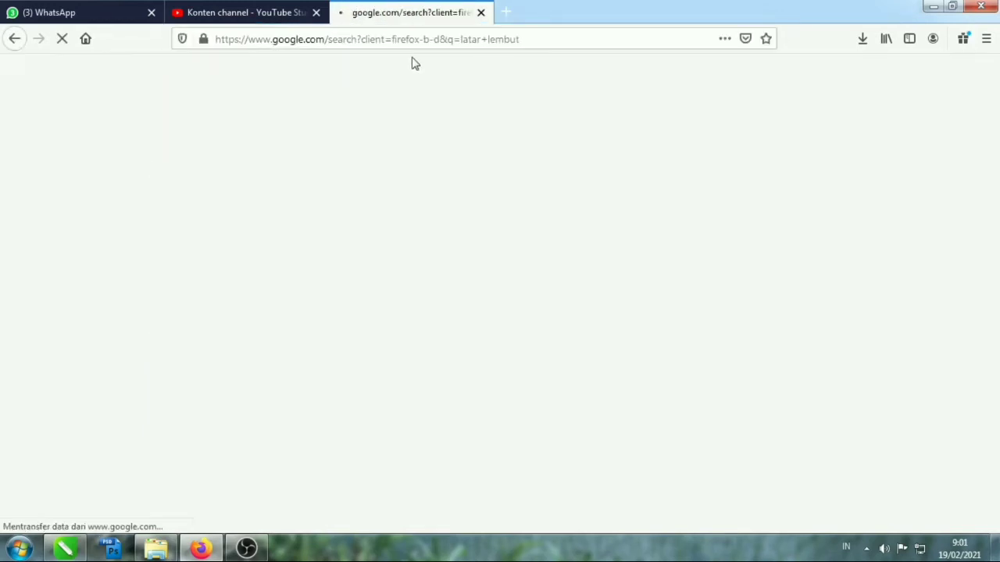
left_click(237, 136)
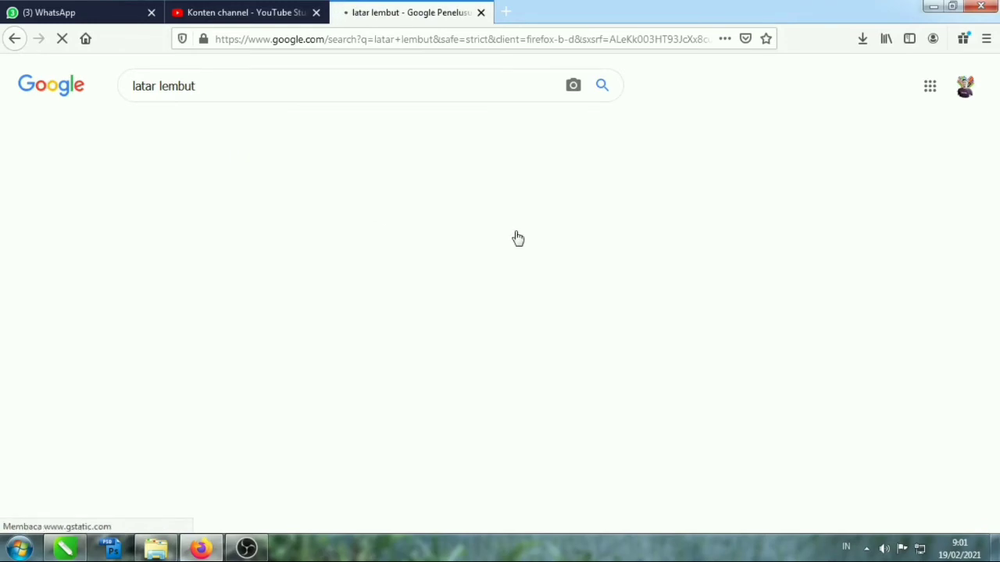
Browse the image results and preview the sky-and-clouds picture.
scroll(517, 238, "down", 2)
scroll(556, 294, "down", 5)
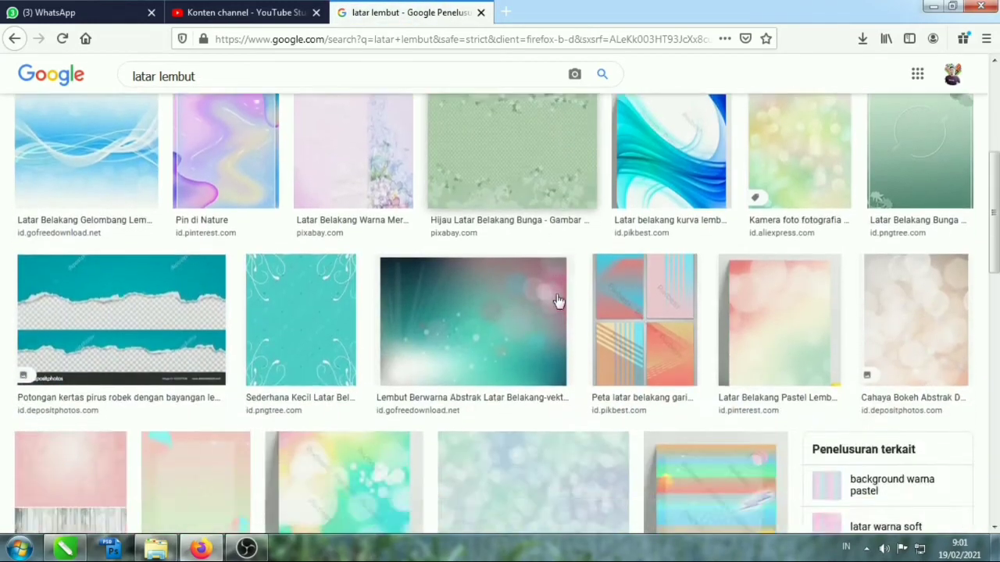
scroll(556, 294, "down", 3)
scroll(456, 324, "down", 2)
scroll(456, 324, "down", 4)
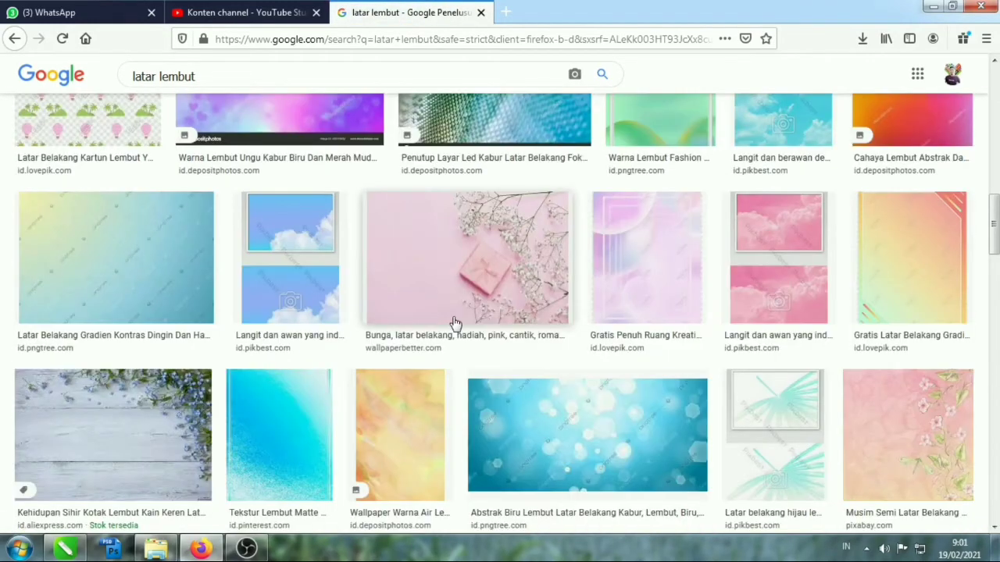
scroll(455, 324, "down", 3)
scroll(455, 323, "up", 5)
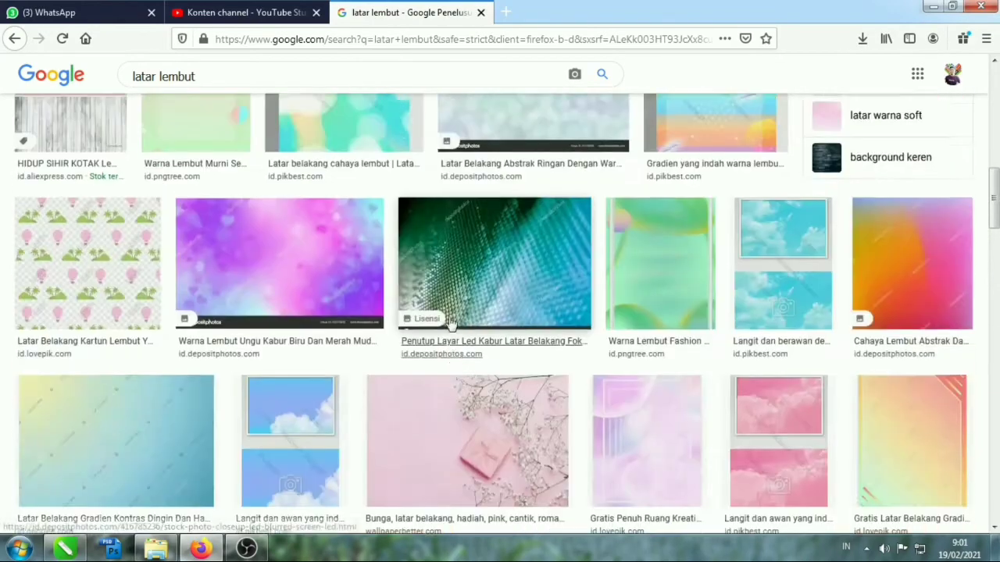
scroll(448, 323, "up", 4)
scroll(448, 323, "up", 3)
scroll(442, 295, "up", 2)
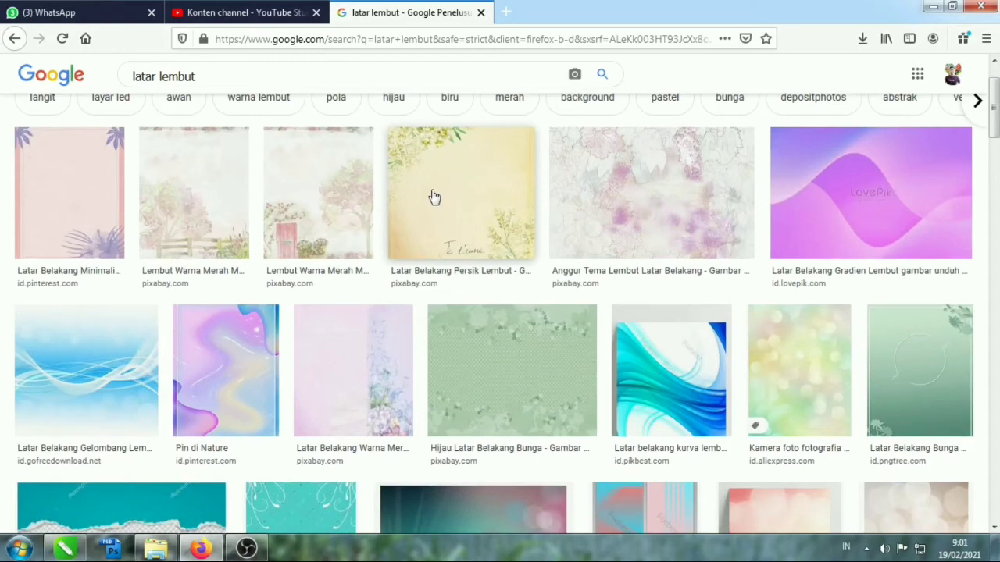
scroll(507, 352, "up", 1)
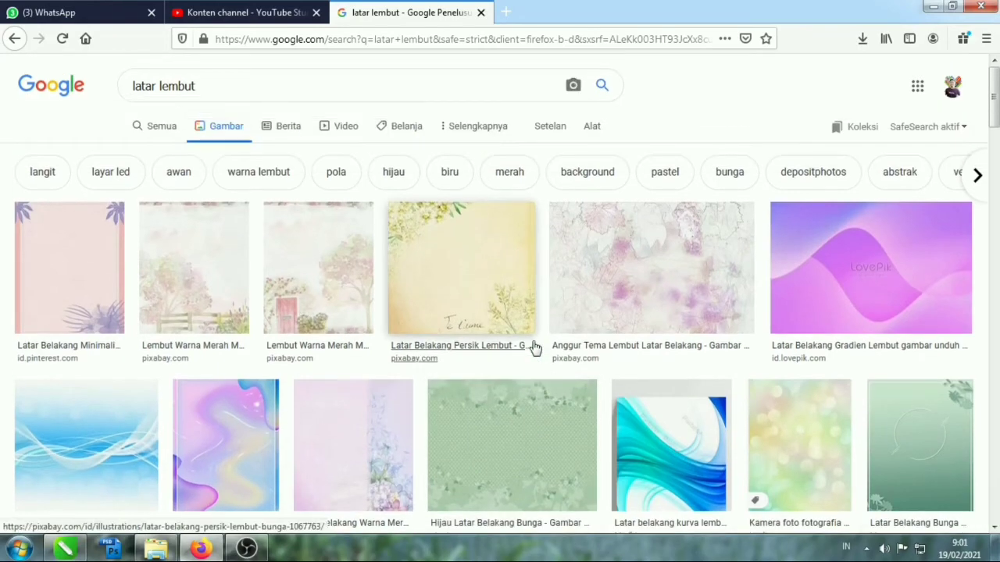
scroll(534, 348, "down", 3)
scroll(469, 353, "down", 5)
scroll(390, 360, "down", 3)
scroll(390, 361, "up", 3)
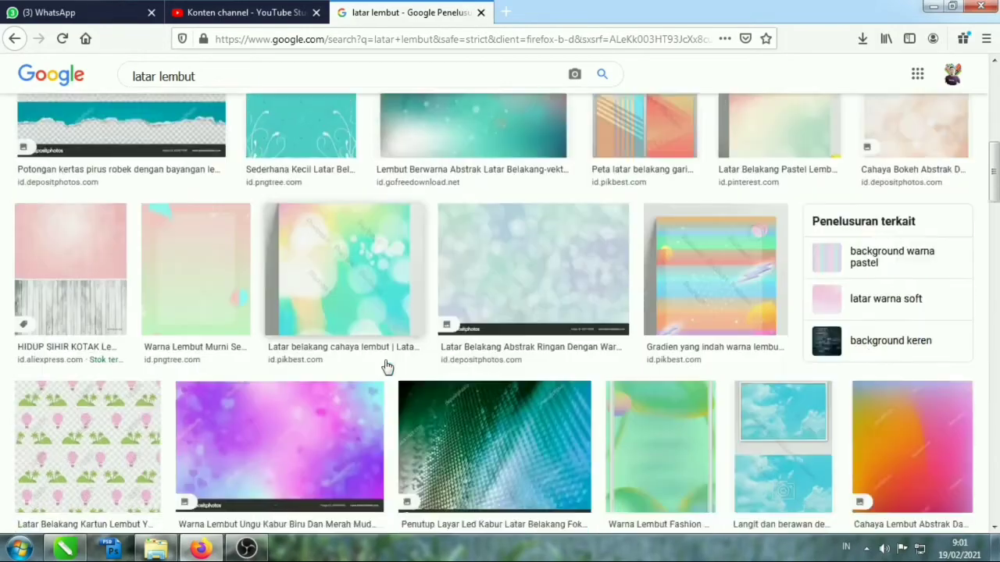
scroll(388, 366, "down", 10)
scroll(388, 363, "down", 1)
scroll(507, 382, "up", 2)
scroll(637, 398, "up", 2)
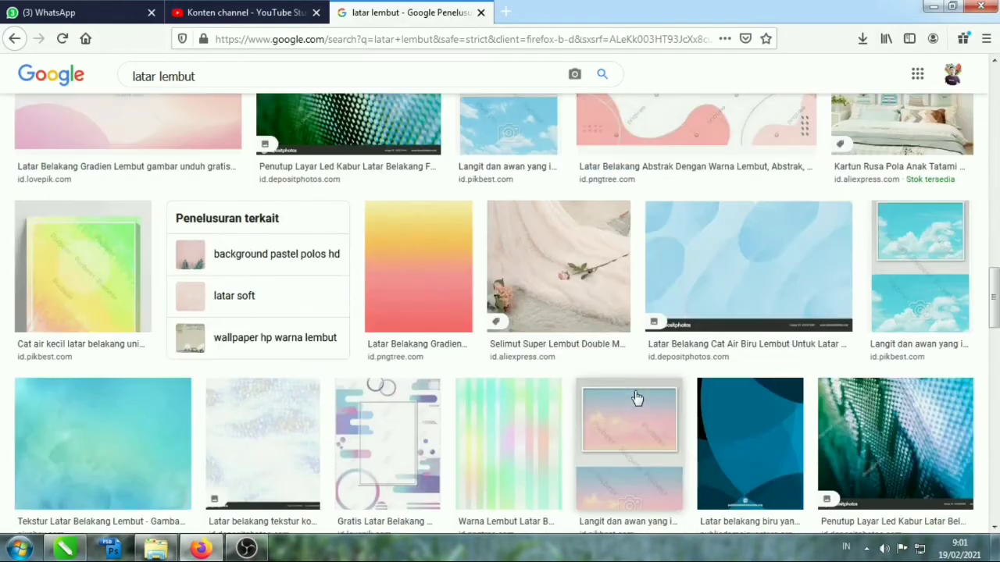
scroll(637, 398, "up", 3)
scroll(637, 398, "down", 3)
scroll(531, 306, "up", 4)
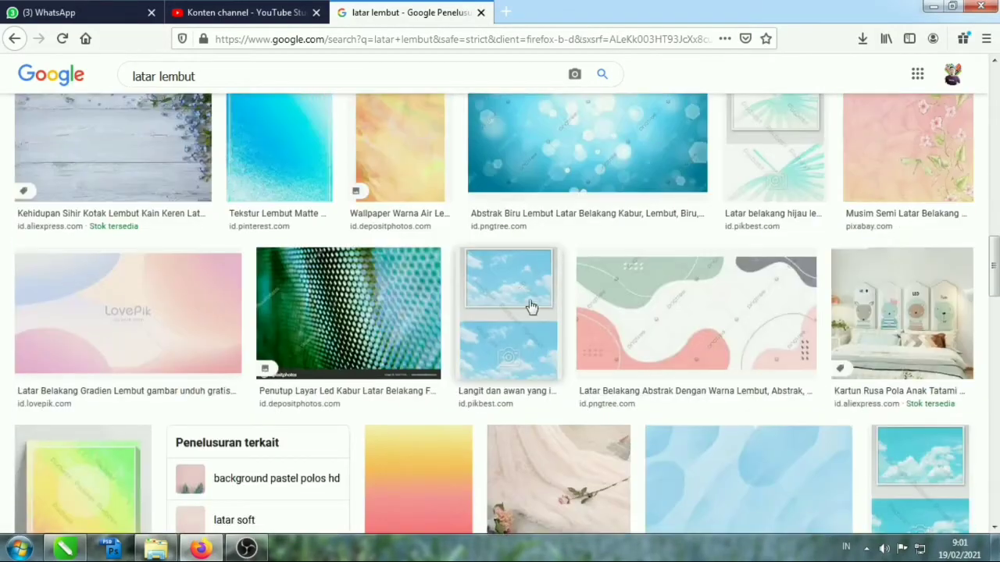
left_click(516, 328)
Open the airplane sky image and copy it with Salin Gambar.
scroll(737, 346, "down", 5)
scroll(736, 342, "down", 3)
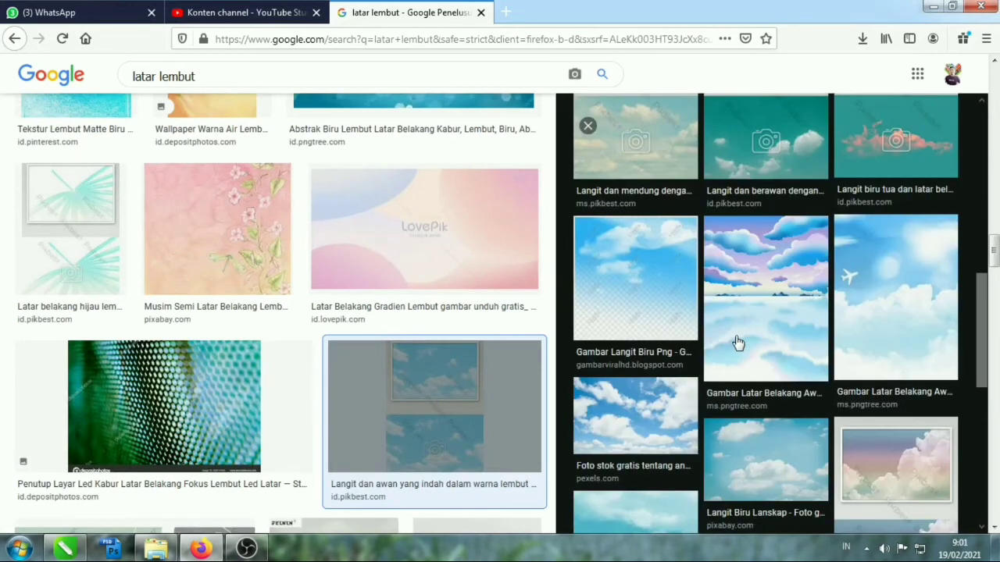
scroll(847, 353, "down", 3)
scroll(848, 353, "up", 3)
left_click(904, 256)
right_click(784, 243)
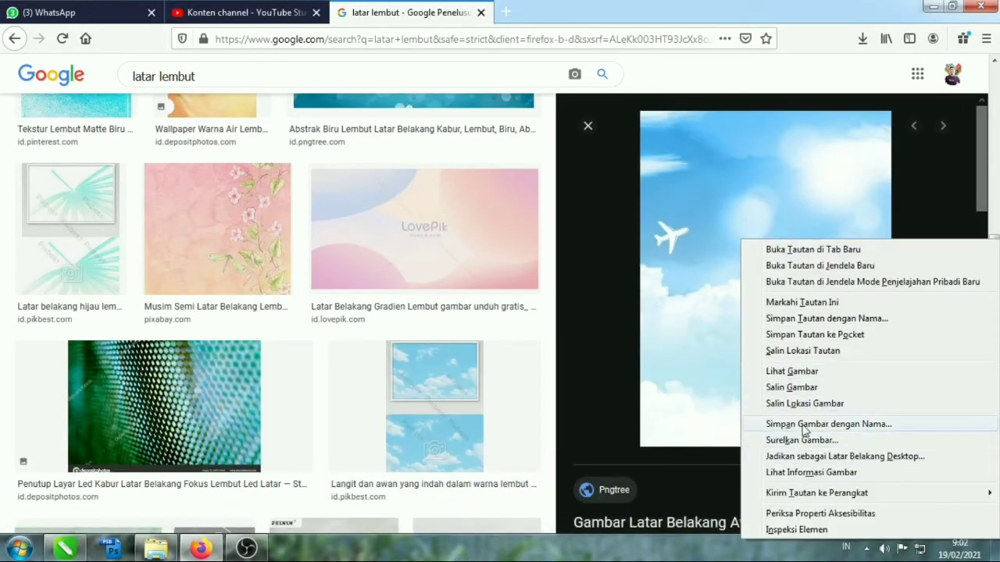
left_click(791, 388)
Paste the sky image into CorelDRAW and PowerClip it inside the blue scalloped frame.
key("alt+Tab")
key("ctrl+v")
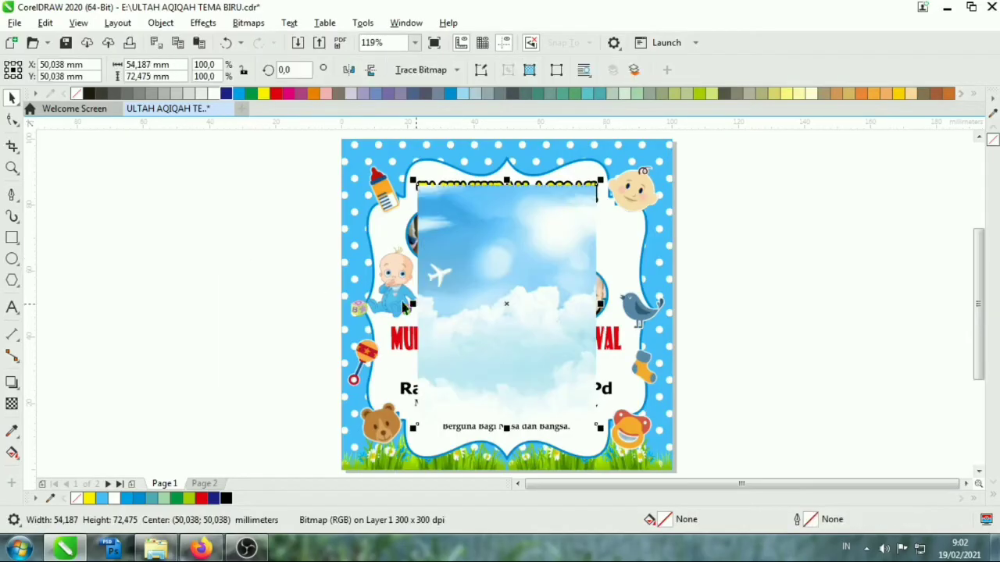
mouse_move(467, 286)
left_mouse_down()
mouse_move(201, 292)
mouse_move(586, 234)
left_mouse_up()
left_click(421, 241)
left_click(634, 276)
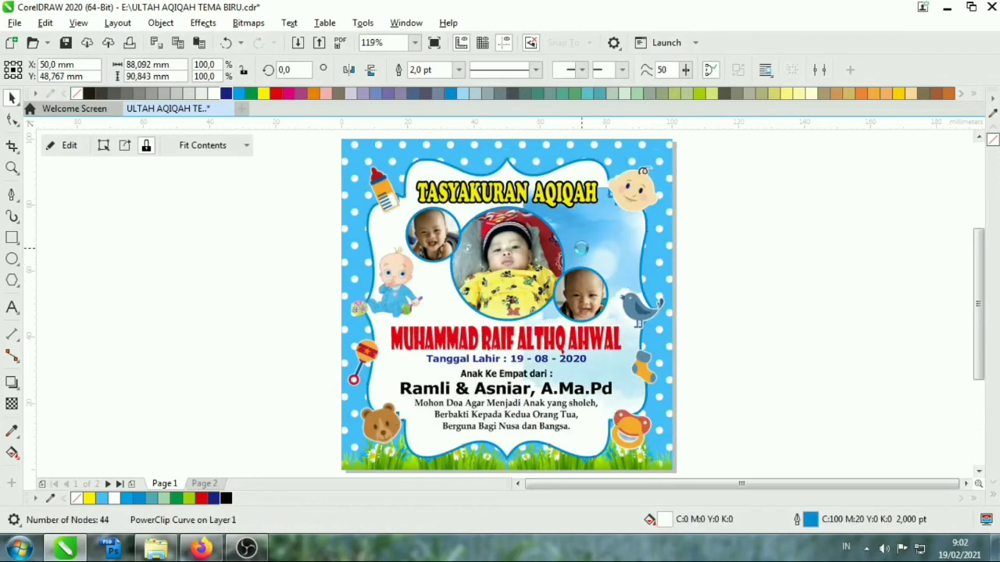
Enlarge and reposition the clipped sky image, then fade it with a vertical transparency.
left_click(581, 248, "ctrl")
left_click_drag(610, 226, 664, 145)
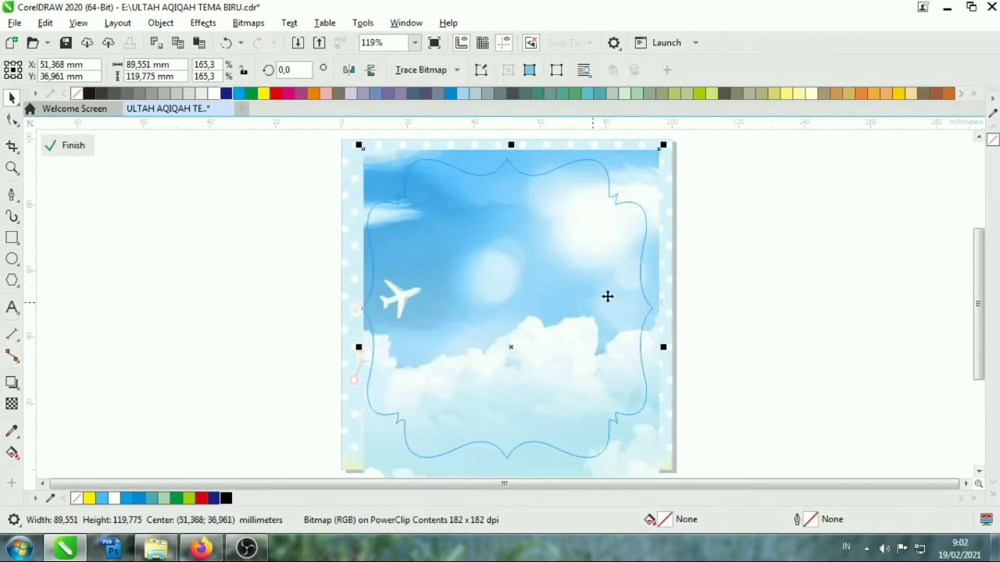
left_click_drag(608, 296, 600, 296)
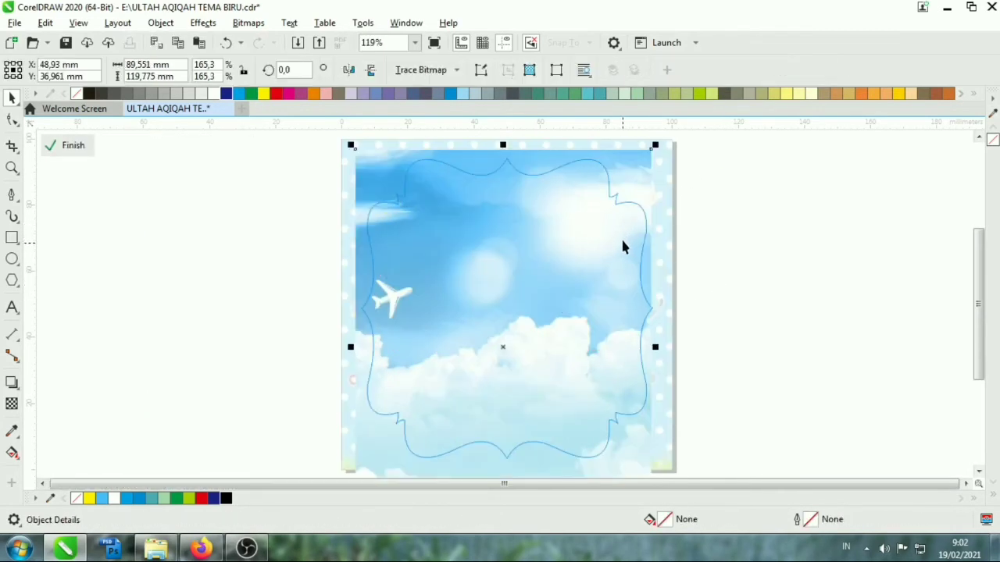
left_click(11, 403)
left_click_drag(508, 403, 508, 212)
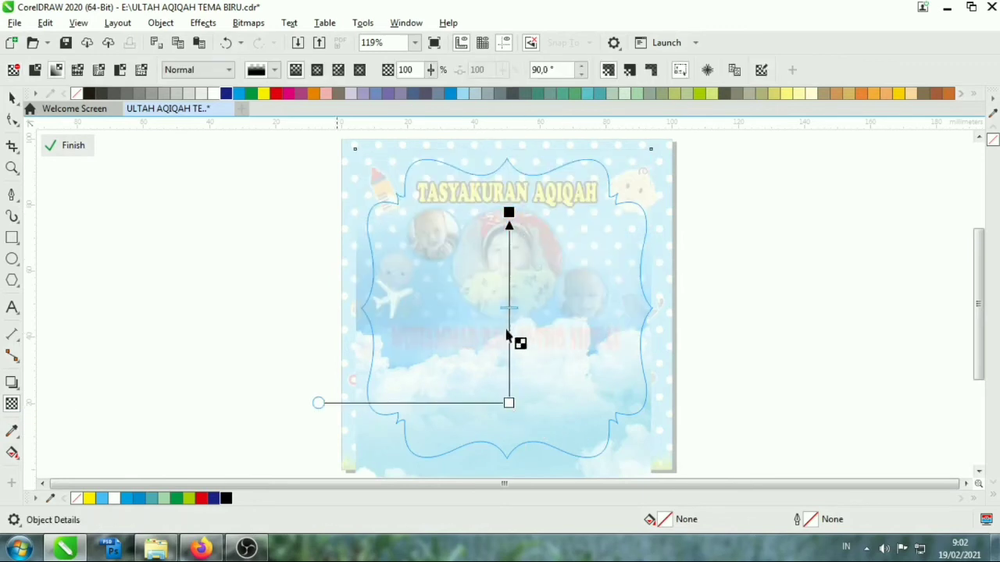
left_click(71, 145)
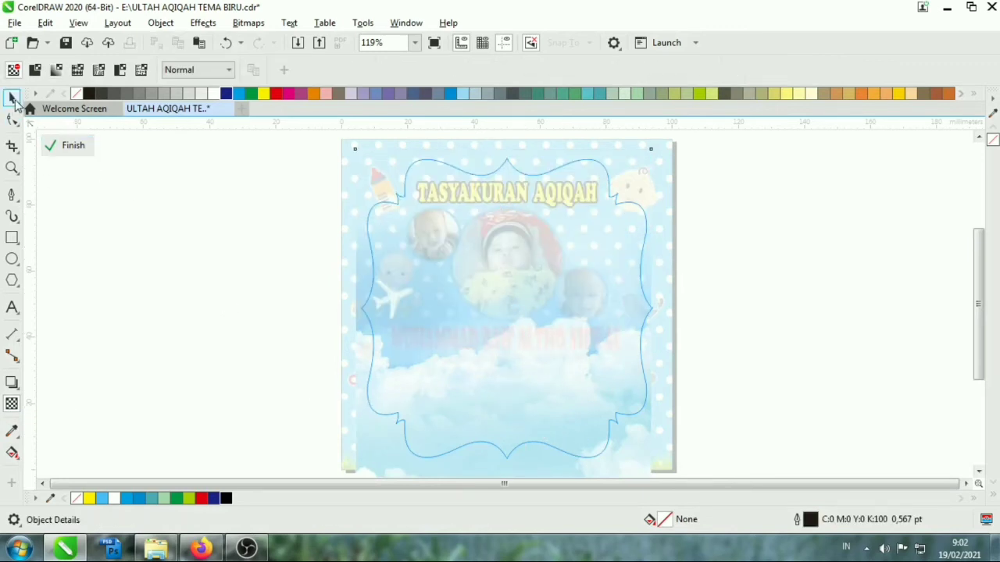
Try a white outline on the three photo circles, then undo it.
left_click(214, 370)
left_click(478, 260)
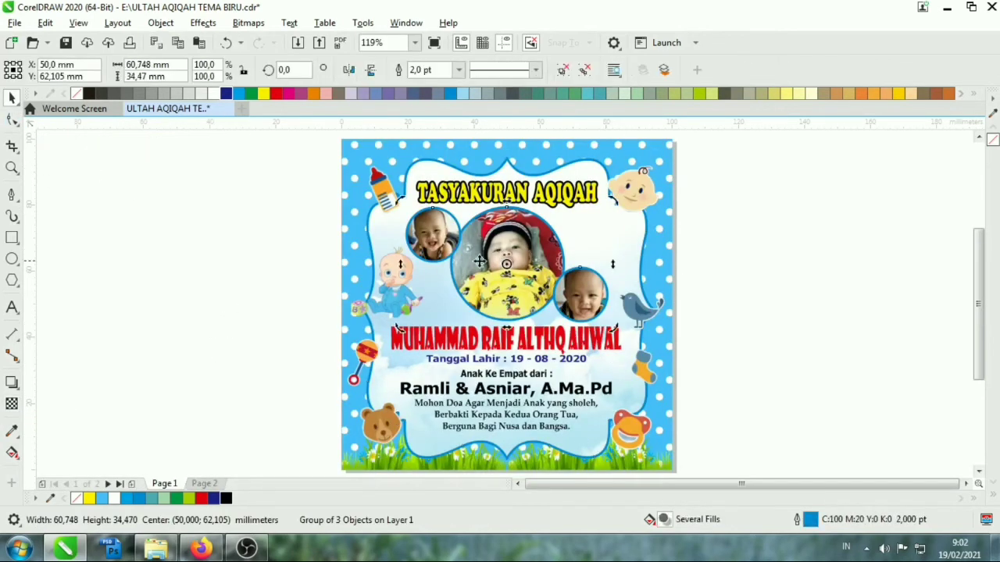
right_click(214, 94)
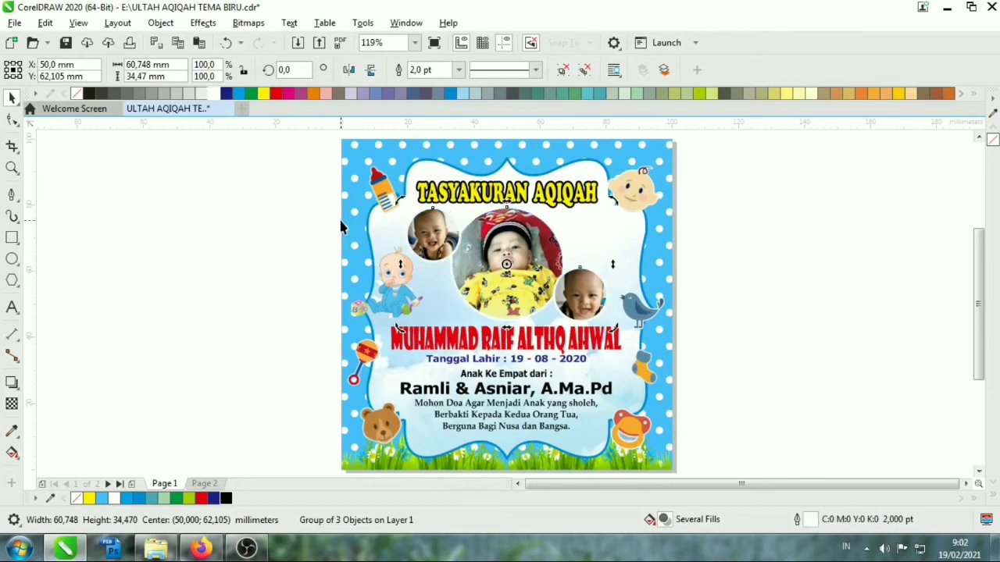
key("ctrl+z")
Redo the sky image's vertical transparency fade with a lower starting point.
double_click(396, 227)
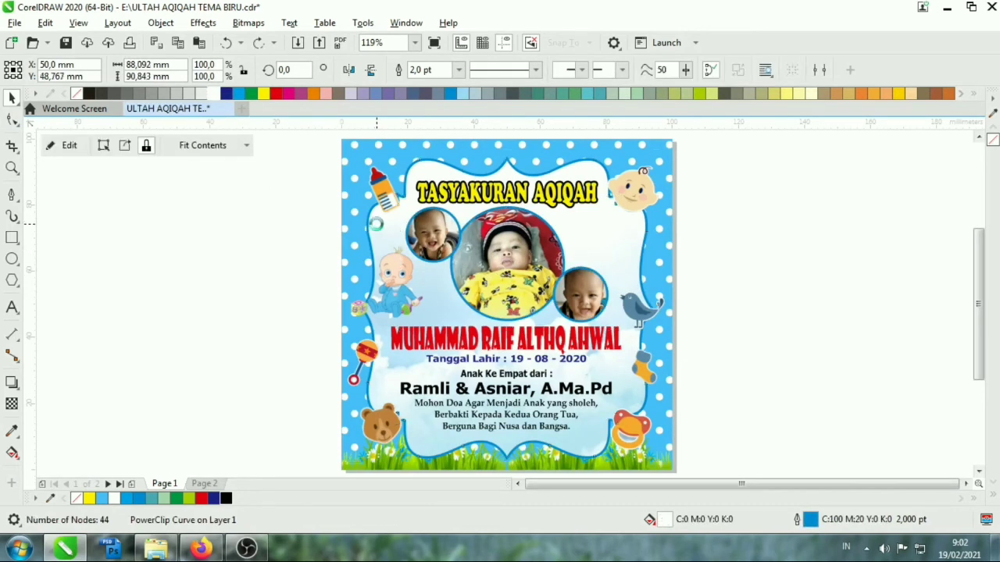
left_click(11, 403)
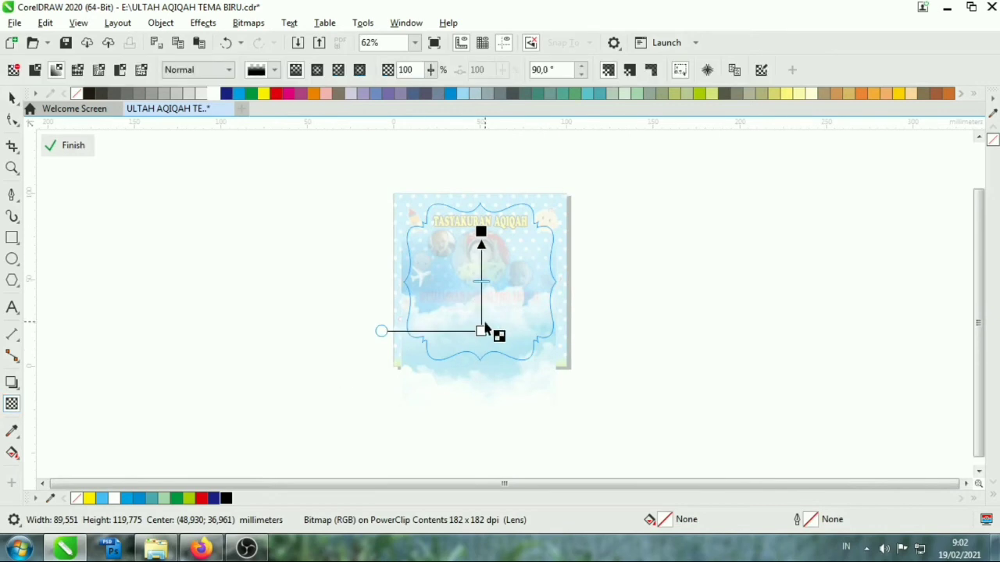
left_click_drag(480, 229, 482, 366)
left_click_drag(480, 235, 480, 277)
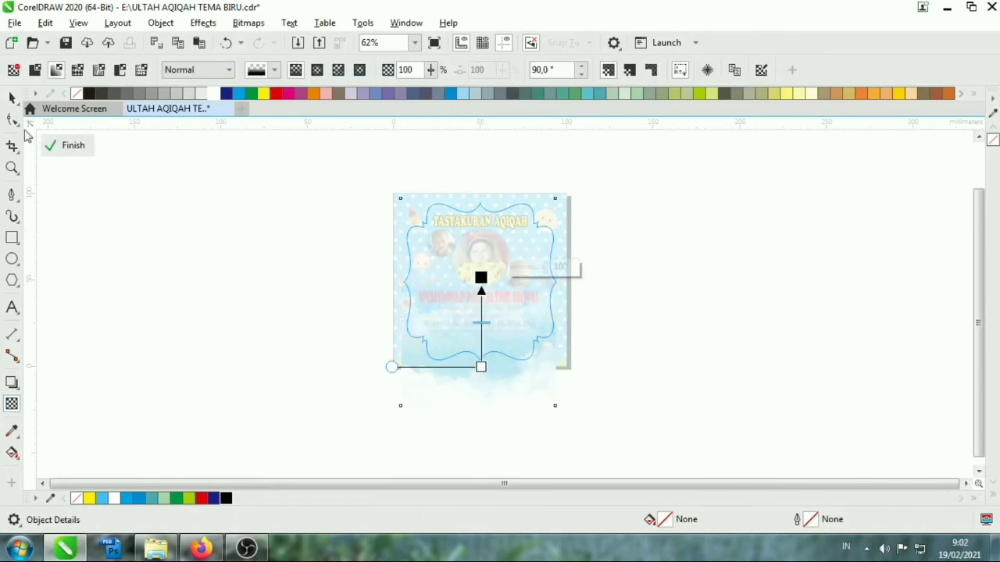
left_click(66, 145)
left_click(685, 293)
key("shift+F4")
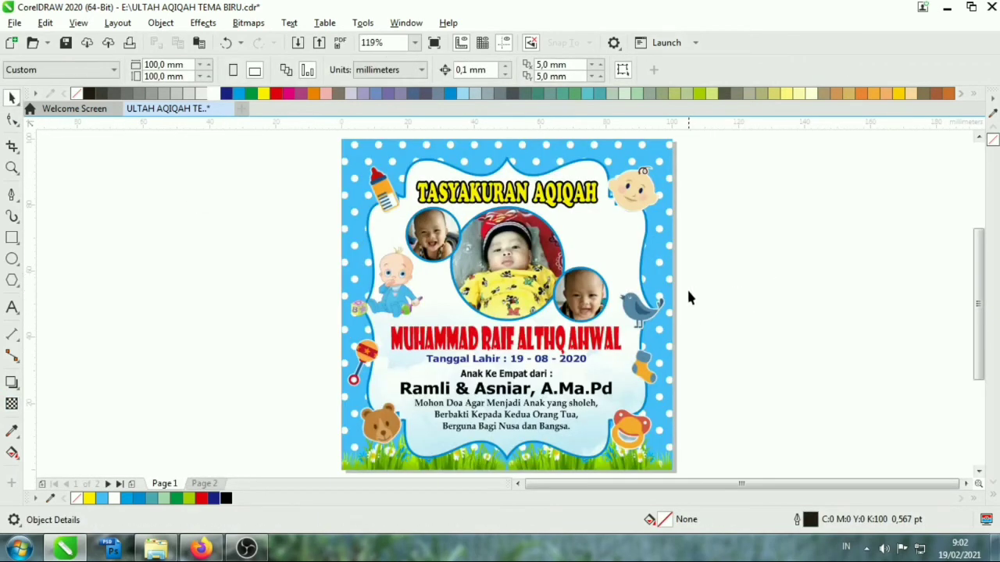
Nudge the cartoon baby clip-art slightly and give the three photo circles yellow outlines.
left_click(495, 248)
scroll(496, 248, "up", 2)
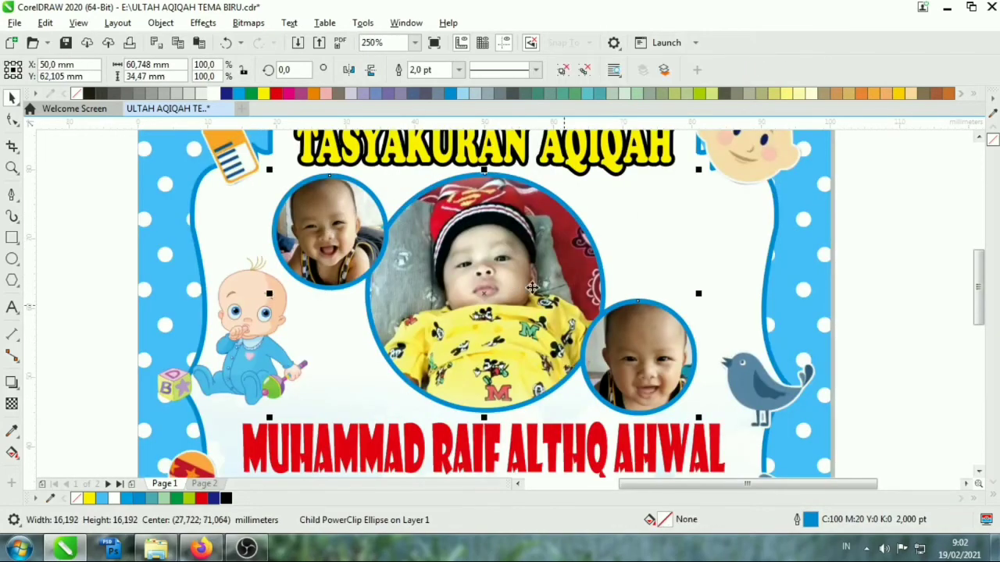
left_click_drag(253, 312, 241, 332)
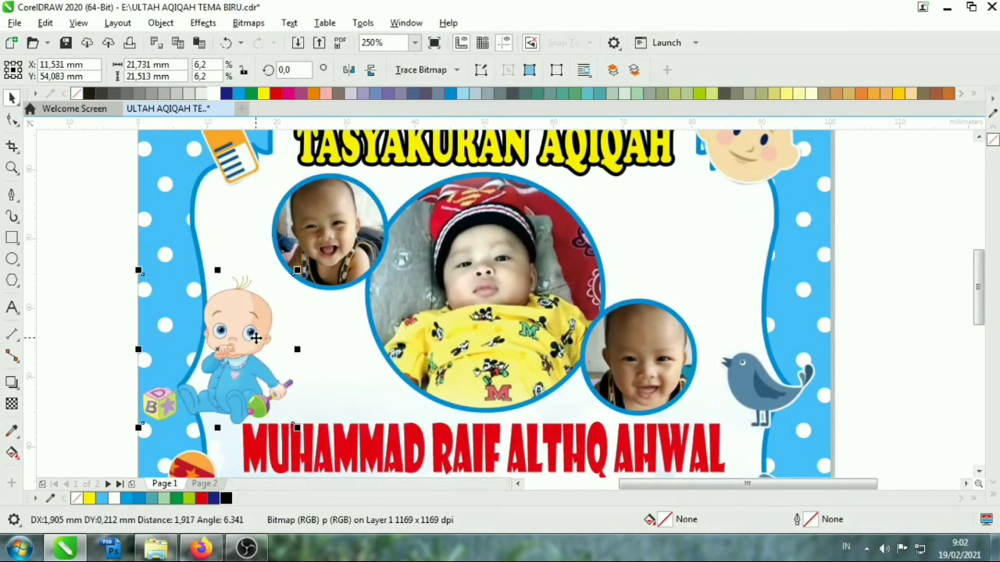
left_click(242, 332)
left_click(471, 266)
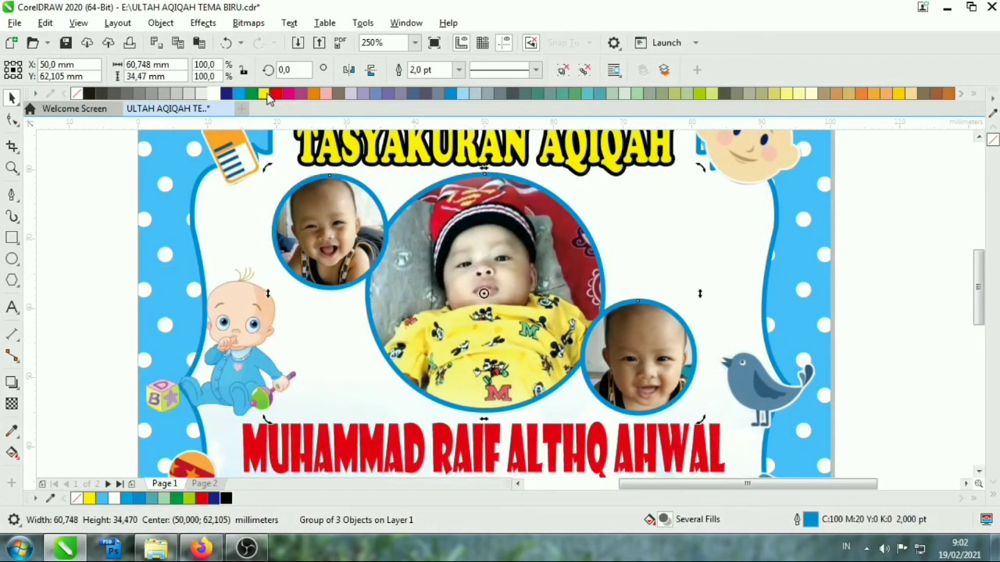
right_click(264, 93)
scroll(469, 168, "down", 2)
left_click(783, 306)
Give the scalloped frame a yellow outline.
left_click(623, 232)
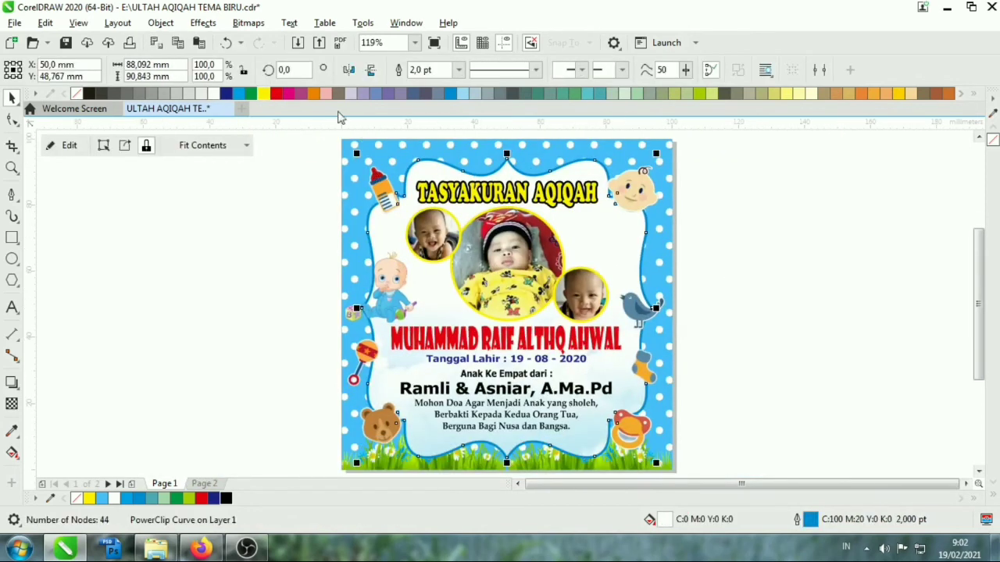
right_click(264, 93)
left_click(854, 251)
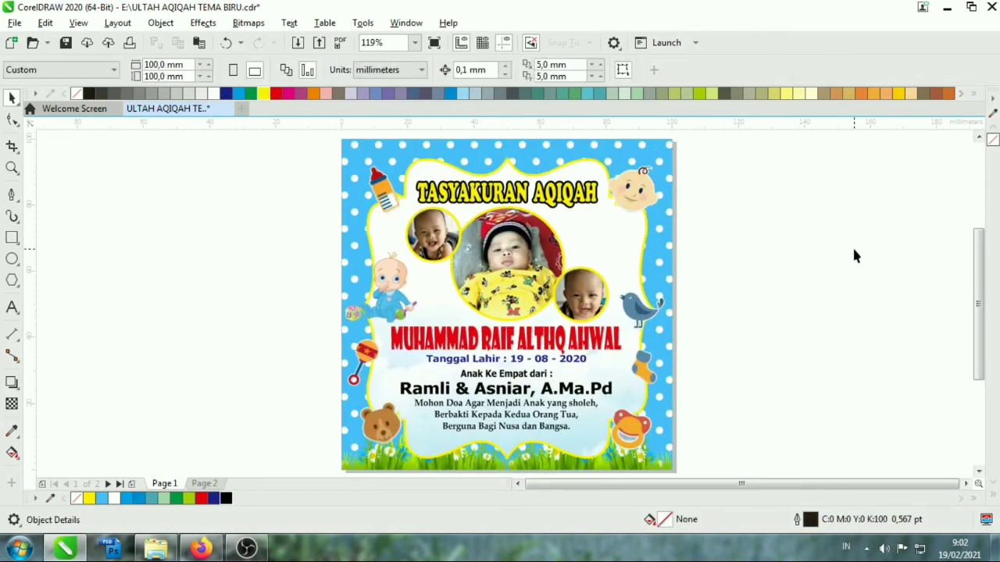
left_click(595, 197)
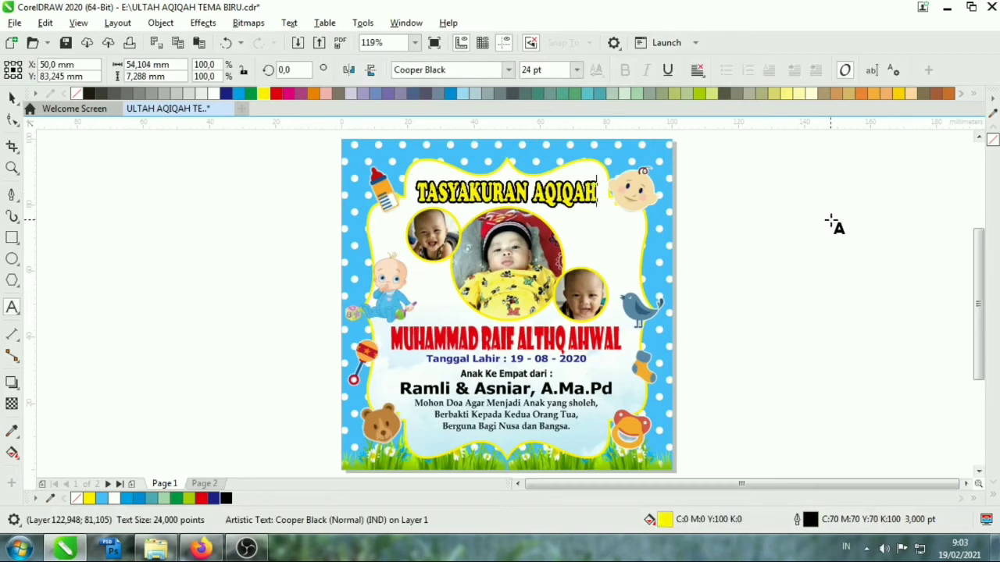
left_click(259, 310)
Scale the parents' names line narrower horizontally.
left_click(606, 392)
left_click_drag(621, 389, 603, 389)
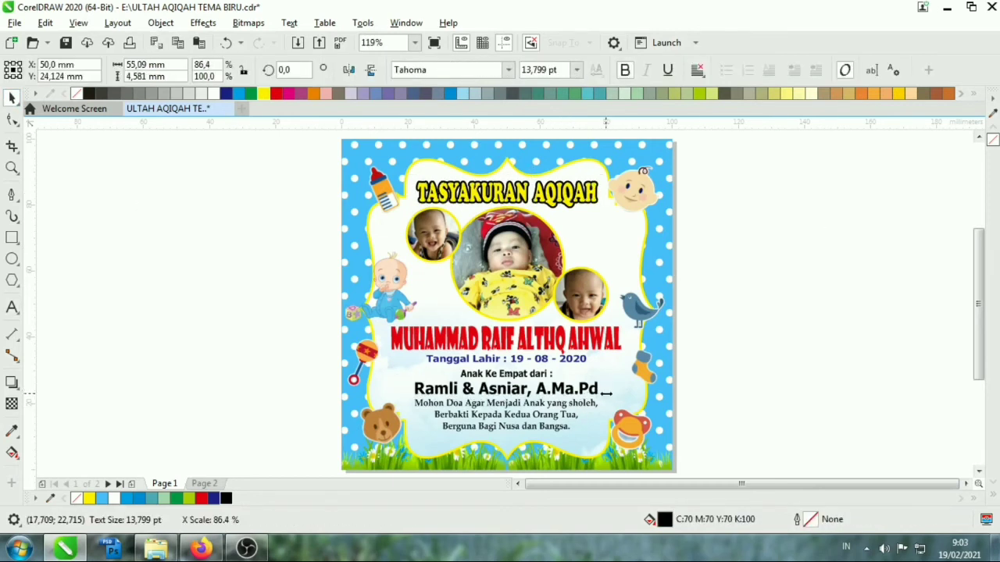
left_click(796, 362)
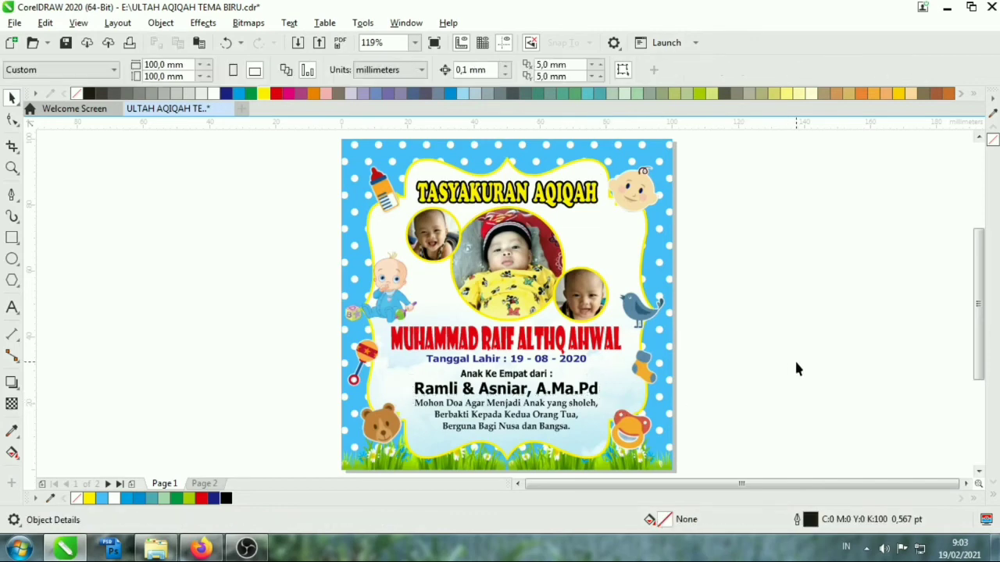
left_click(582, 344)
scroll(582, 345, "up", 2)
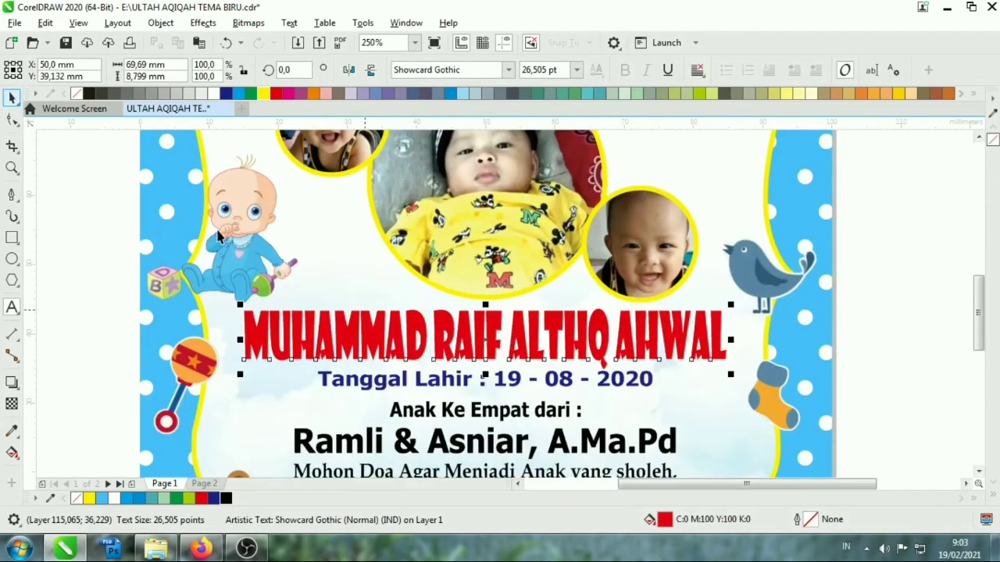
Give the baby's name a 2.0 pt outline with rounded corners and caps, behind fill.
key("F12")
left_click(409, 217)
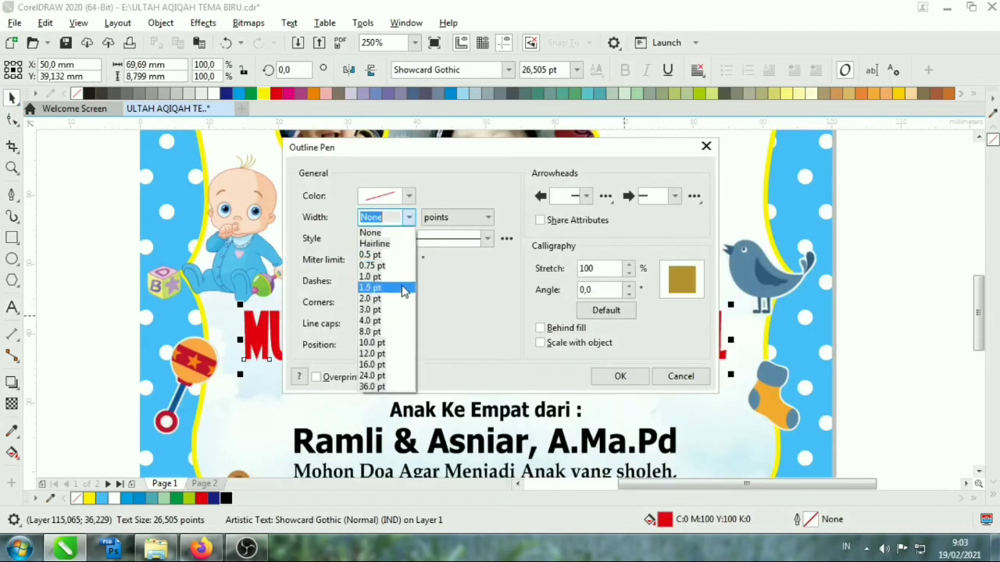
left_click(394, 312)
left_click(387, 323)
left_click(387, 302)
left_click(540, 327)
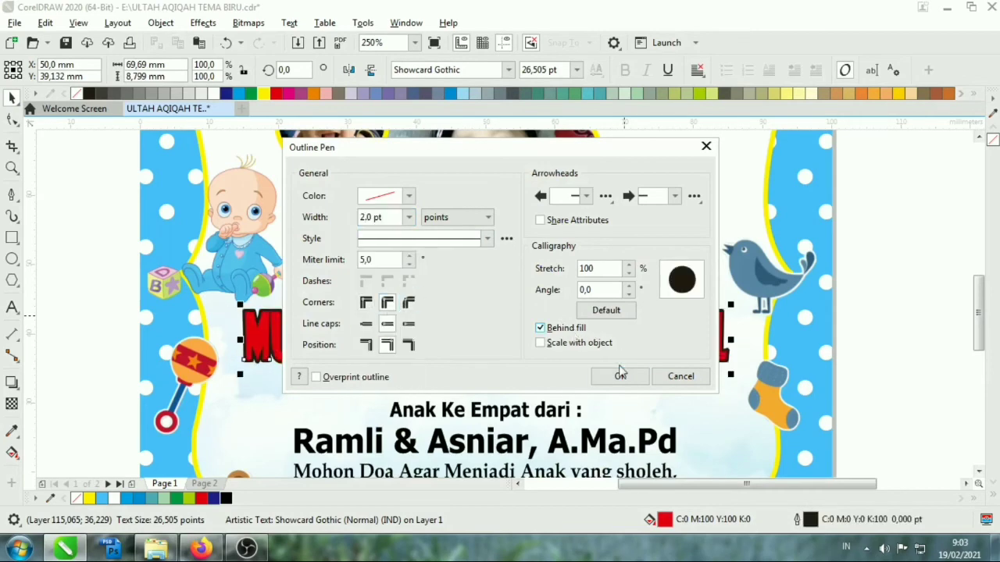
left_click(621, 375)
Make the baby's name outline white, undoing a stray white outline on the date.
right_click(214, 93)
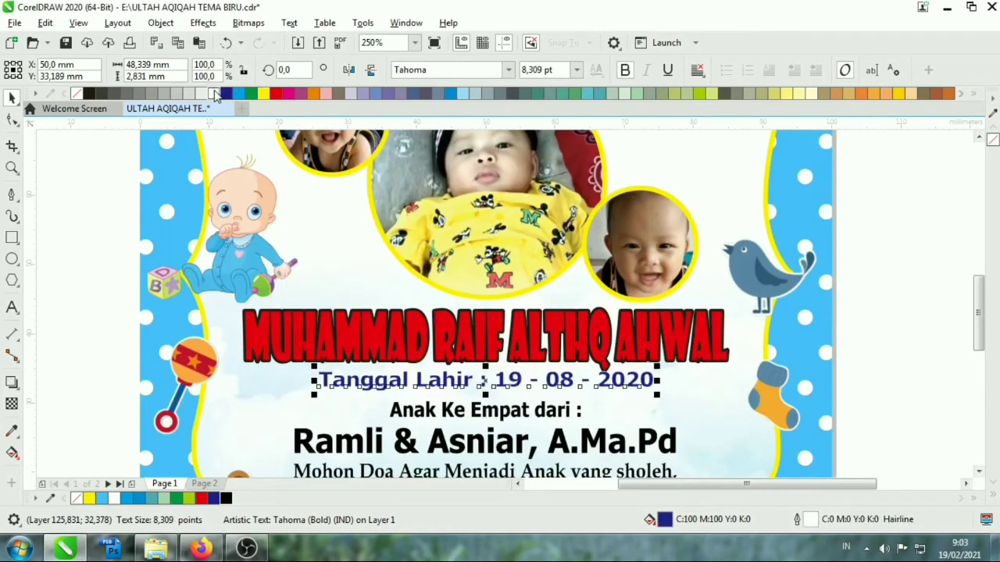
key("ctrl+z")
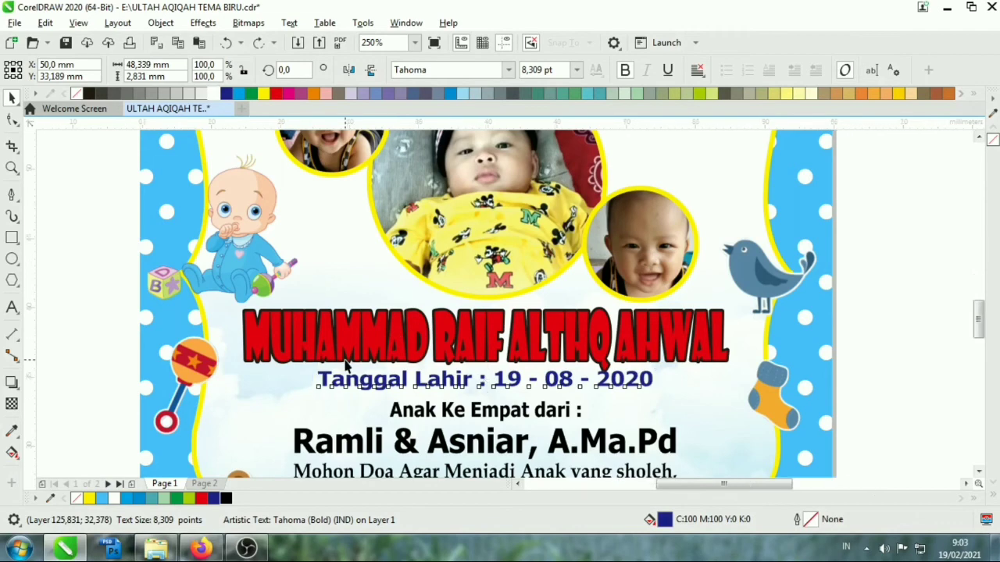
scroll(344, 362, "up", 2)
double_click(325, 312)
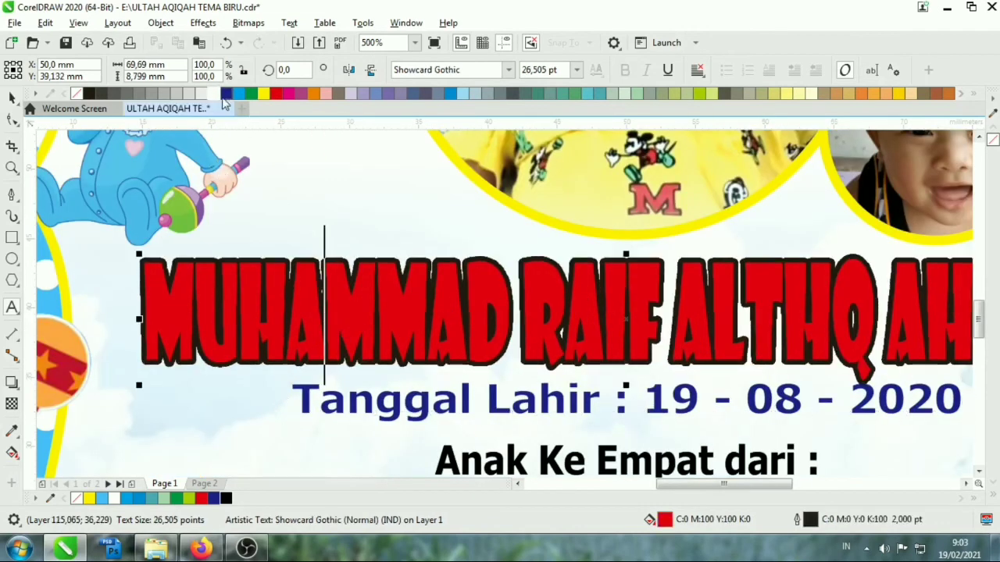
left_click(11, 97)
right_click(214, 93)
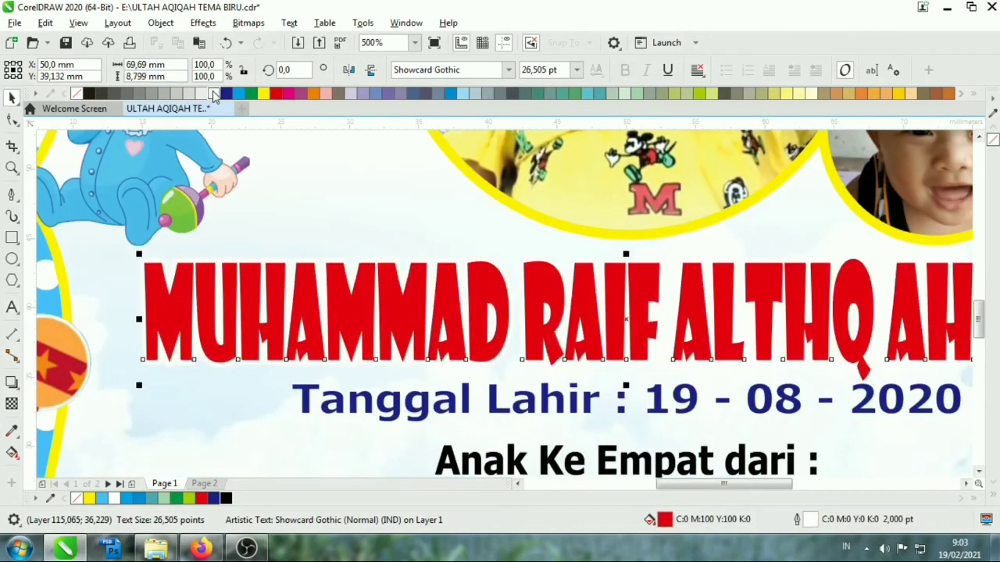
Add a drop shadow to the baby's name with opacity 46.
left_click(11, 381)
left_click(12, 97)
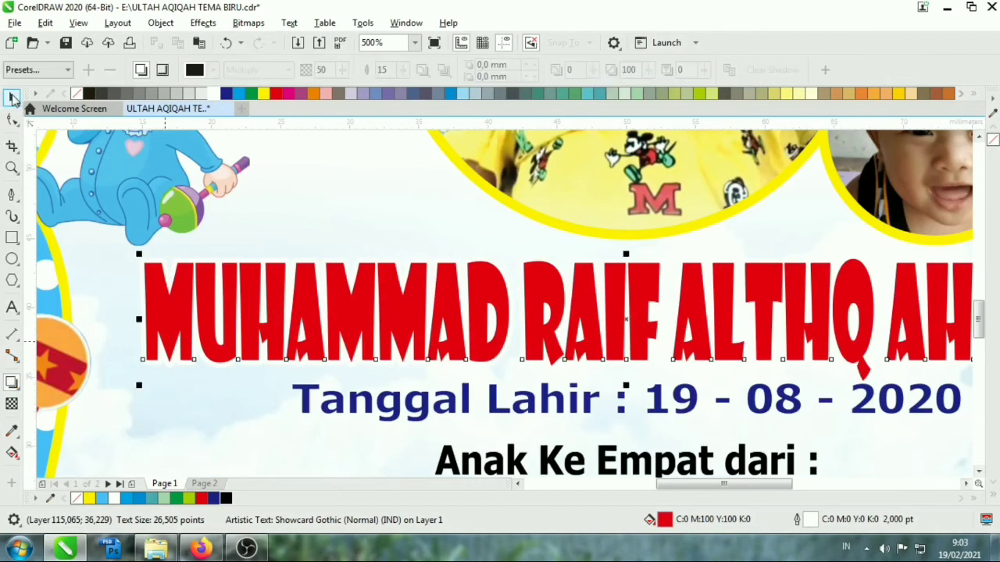
left_click(12, 381)
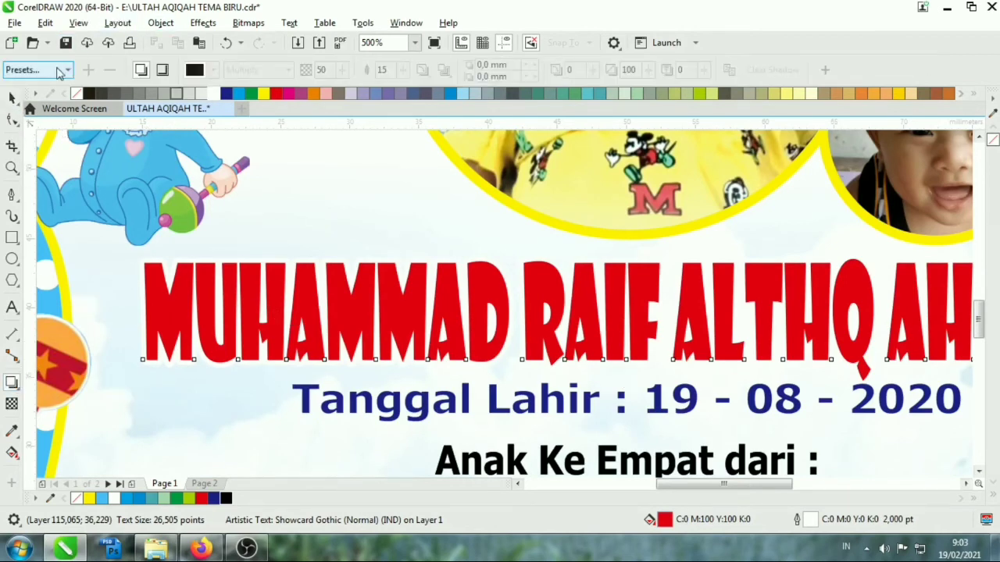
left_click(37, 70)
key("Escape")
scroll(591, 305, "down", 4)
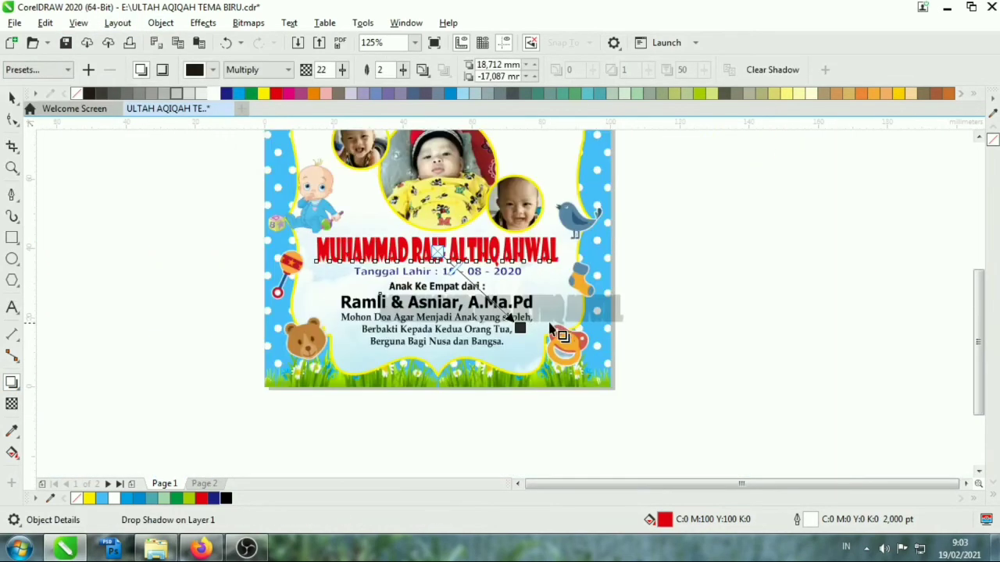
scroll(520, 330, "up", 2)
mouse_move(355, 182)
left_mouse_down()
mouse_move(491, 271)
mouse_move(419, 202)
left_mouse_up()
scroll(419, 167, "up", 2)
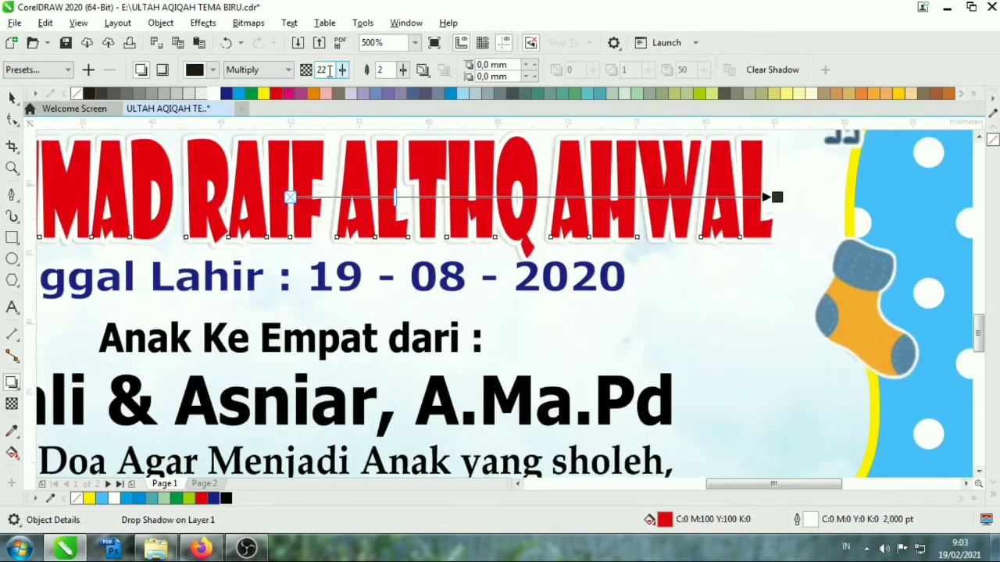
left_click_drag(330, 70, 390, 86)
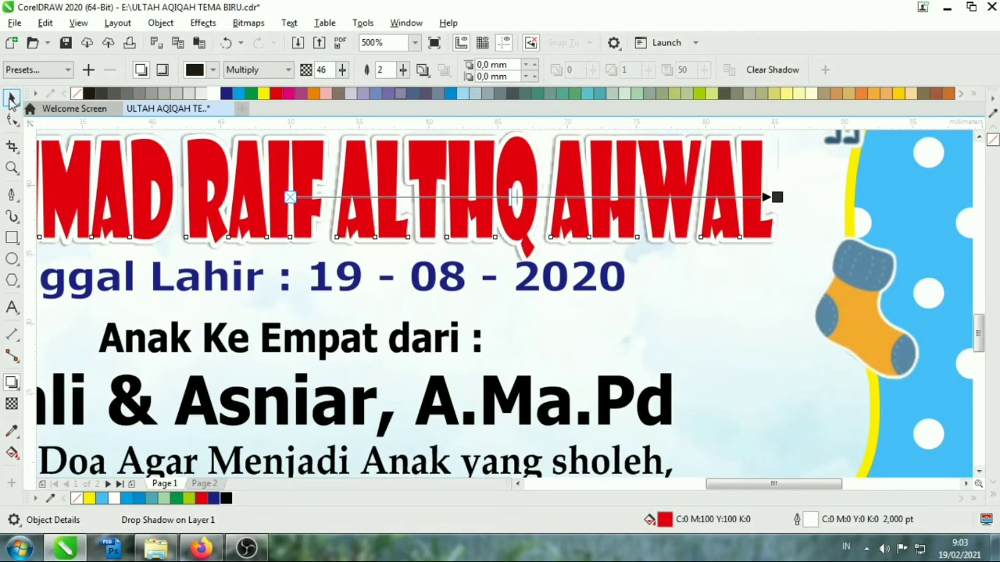
left_click(11, 97)
Set the name's outline width to 3 pt.
key("F12")
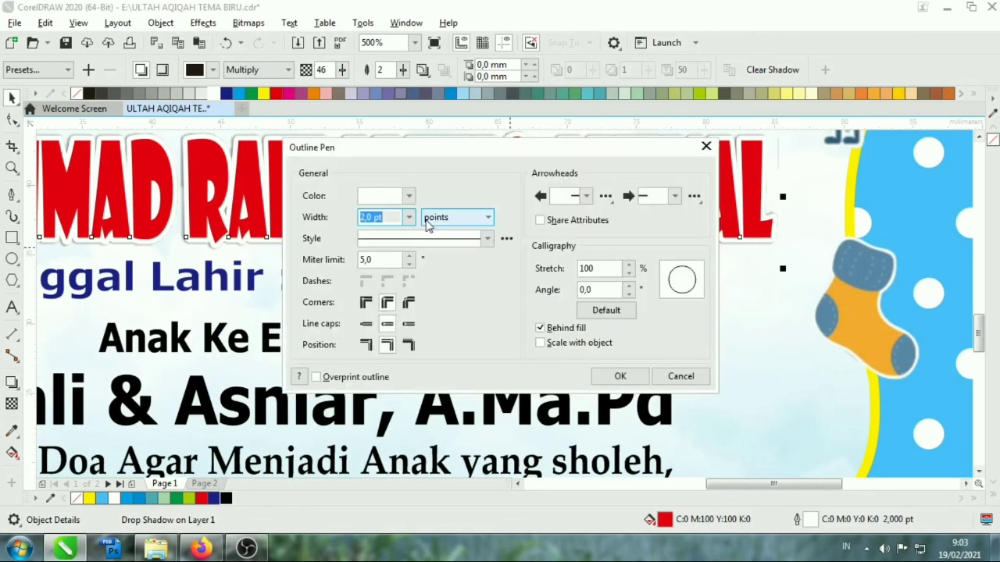
key("Return")
key("F12")
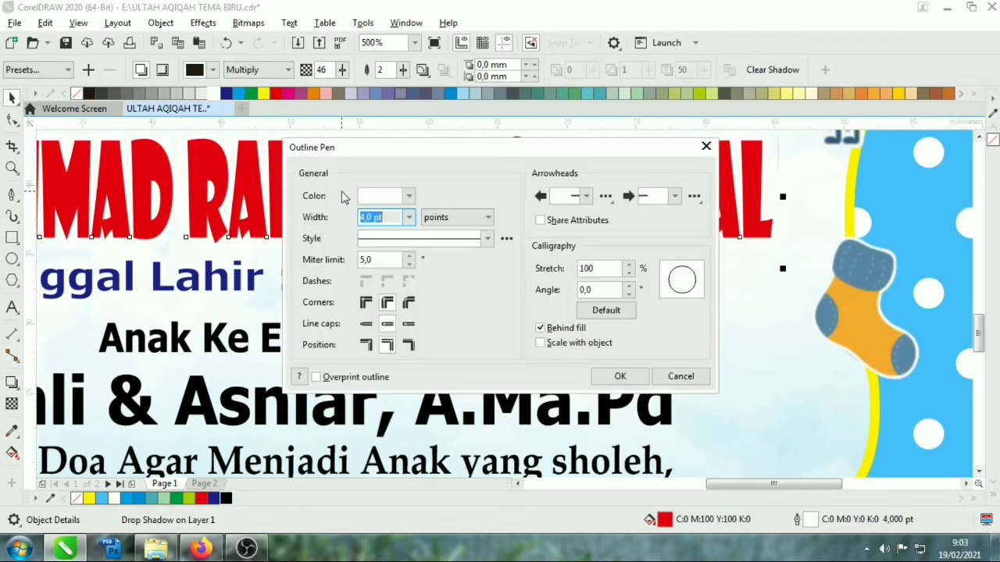
key("Return")
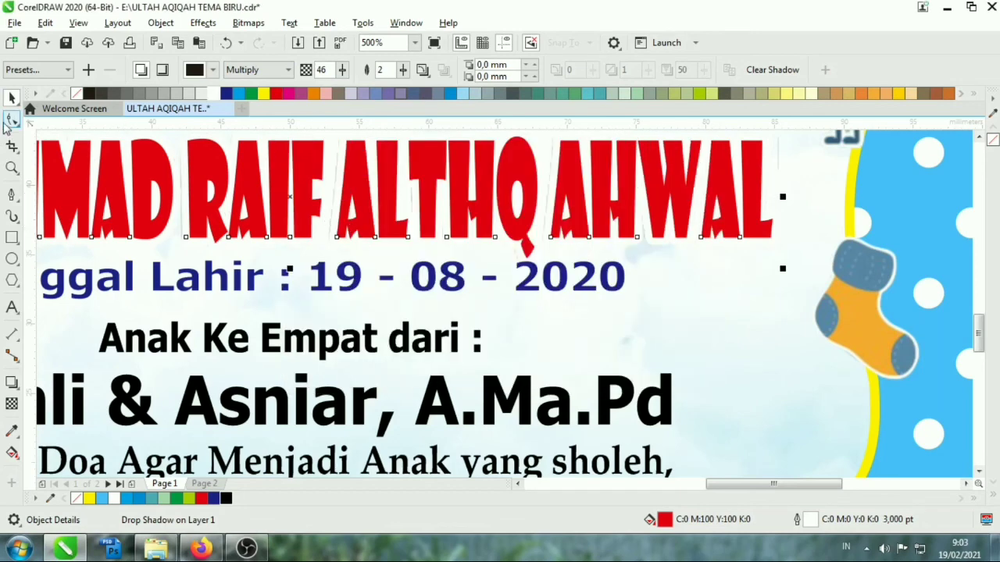
Widen the letter spacing of the baby's name with the Shape tool.
left_click(11, 118)
left_click(678, 200)
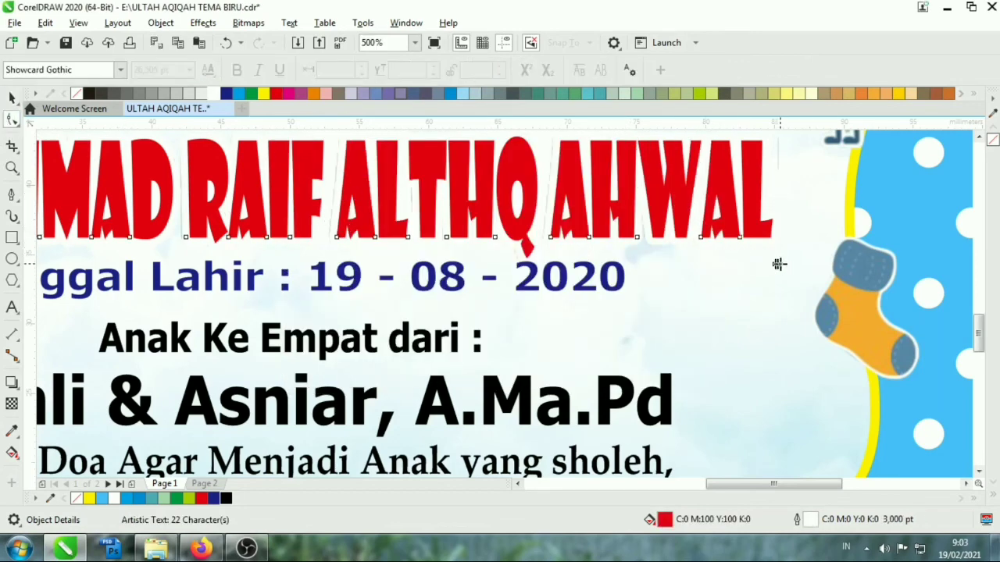
left_click_drag(778, 264, 798, 264)
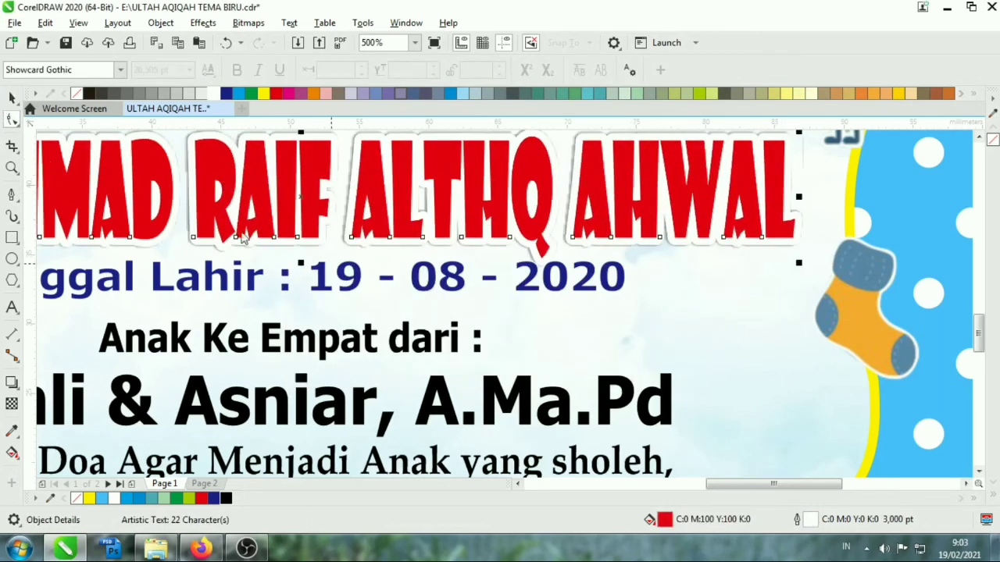
scroll(494, 309, "down", 2)
Stretch the Tanggal Lahir birth-date line slightly taller.
left_click(849, 284)
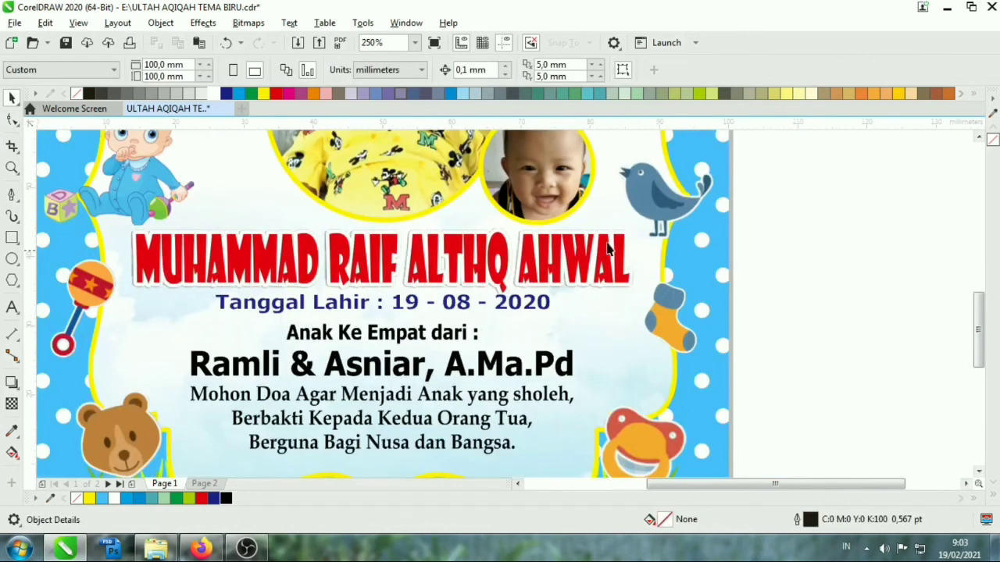
left_click(608, 249)
left_click(817, 277)
left_click(372, 310)
scroll(374, 313, "up", 2)
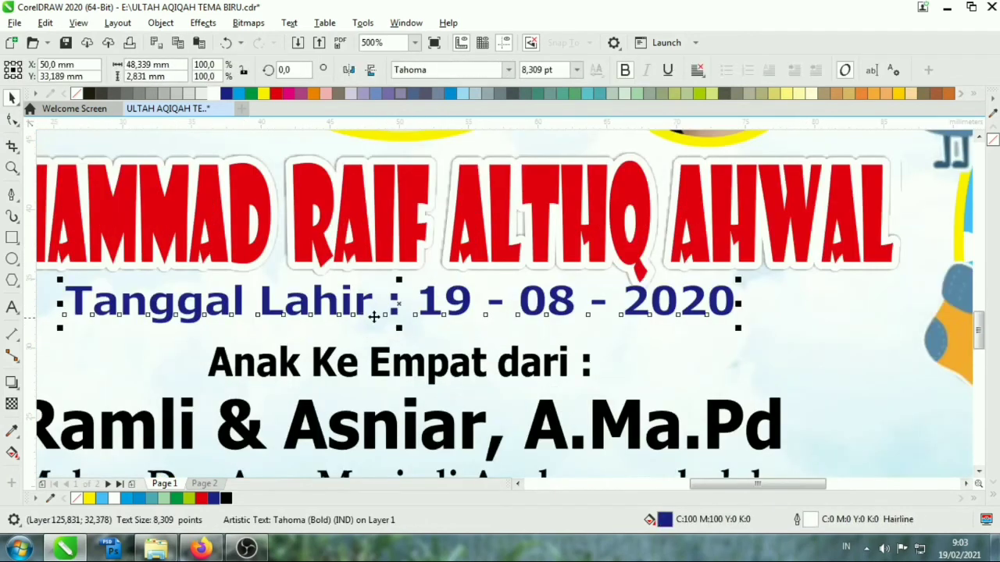
left_click_drag(398, 328, 398, 334)
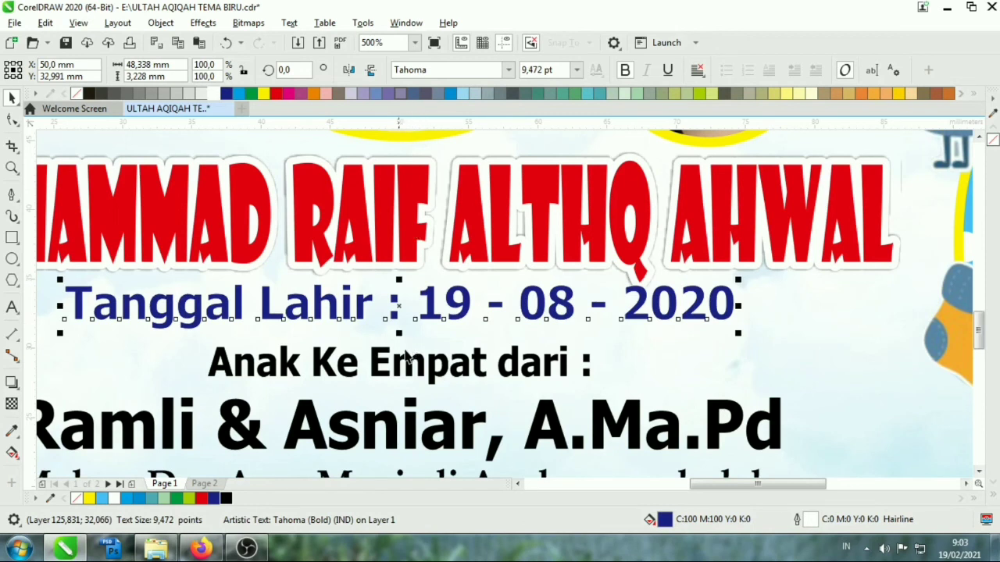
left_click(405, 355)
Set the 'Anak Ke Empat dari :' line to Book Antiqua.
left_click(400, 367)
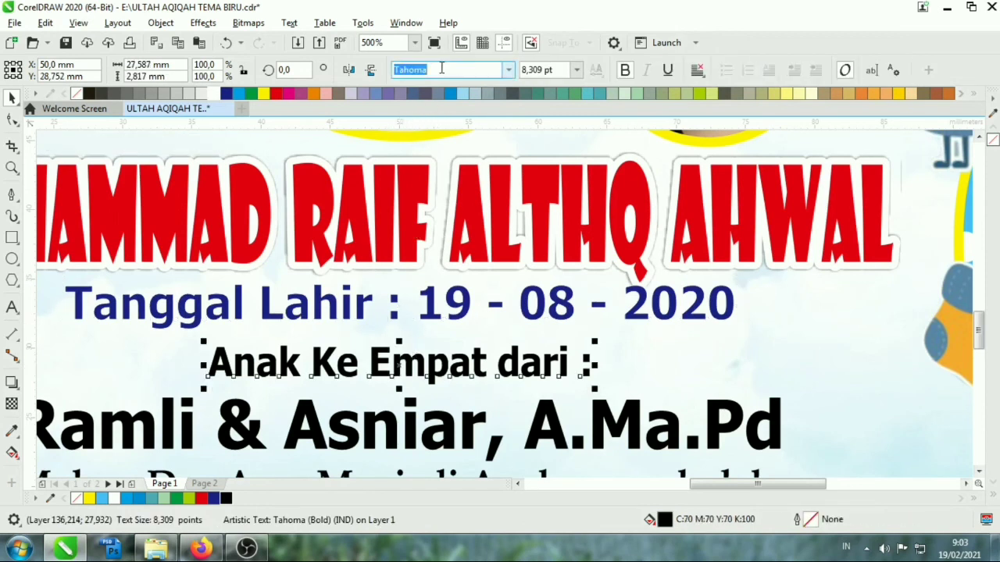
type("Book Antiqua")
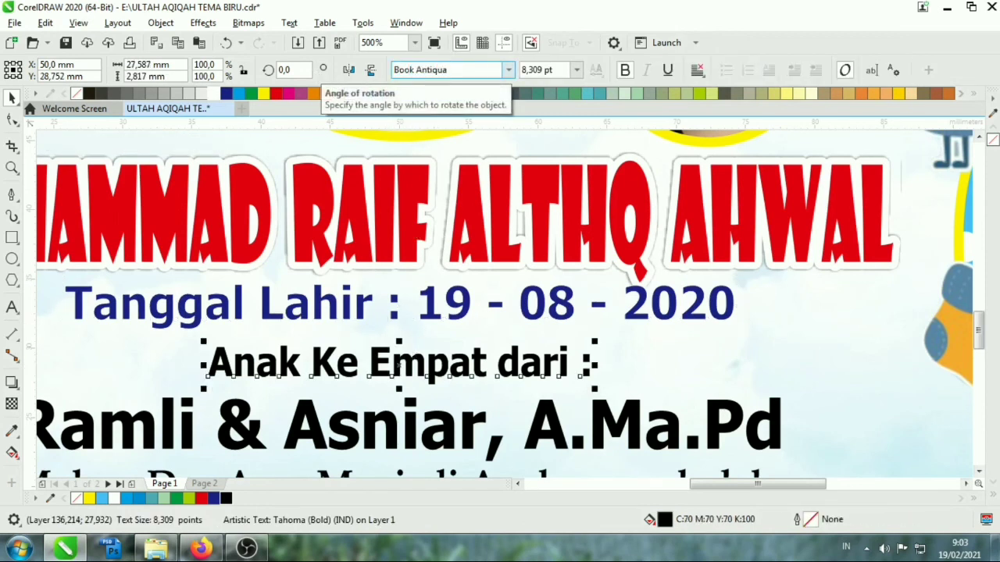
key("Return")
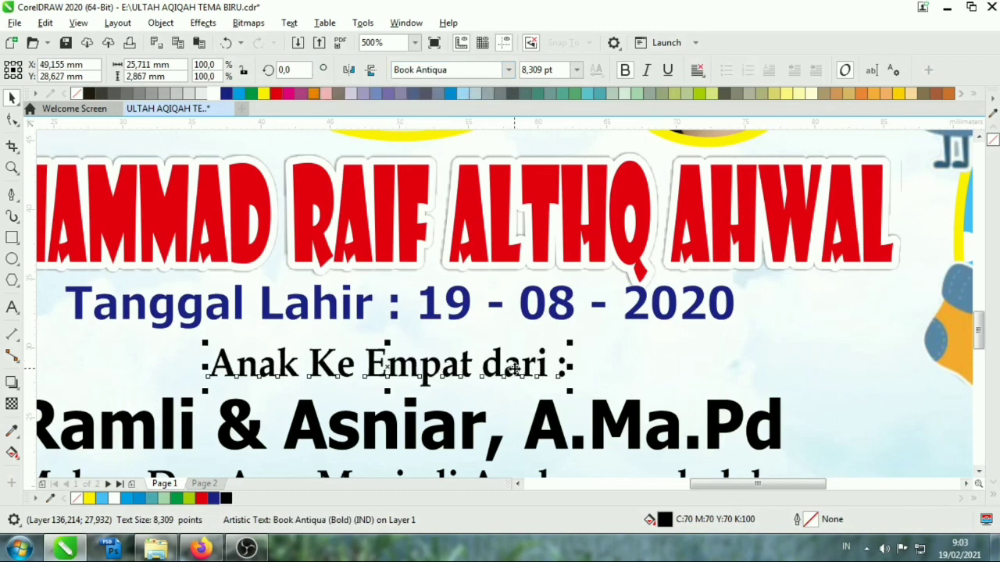
scroll(514, 369, "down", 3)
double_click(494, 412)
scroll(494, 412, "up", 1)
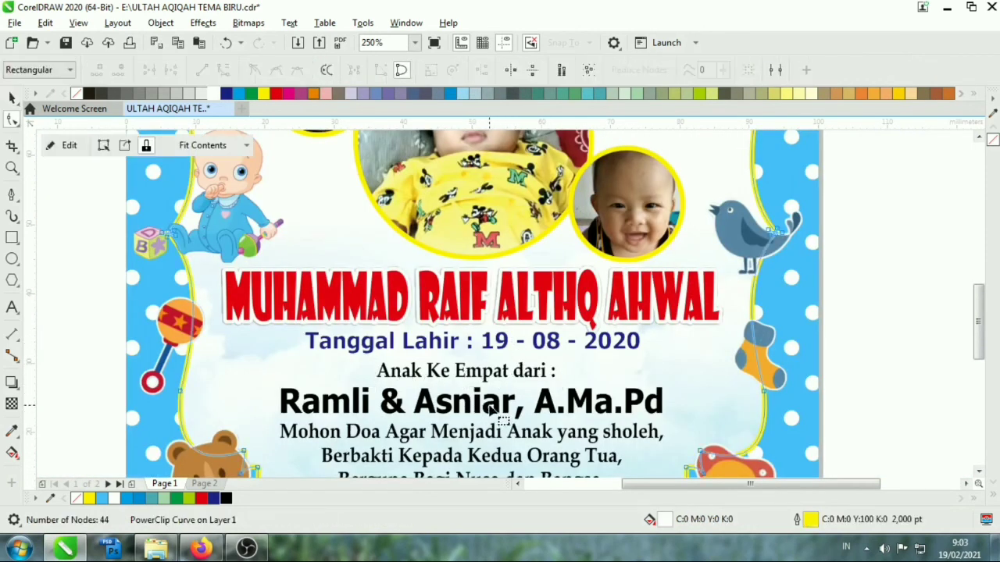
Color the parents' names line magenta.
left_click(497, 414)
left_click(11, 97)
left_click(850, 307)
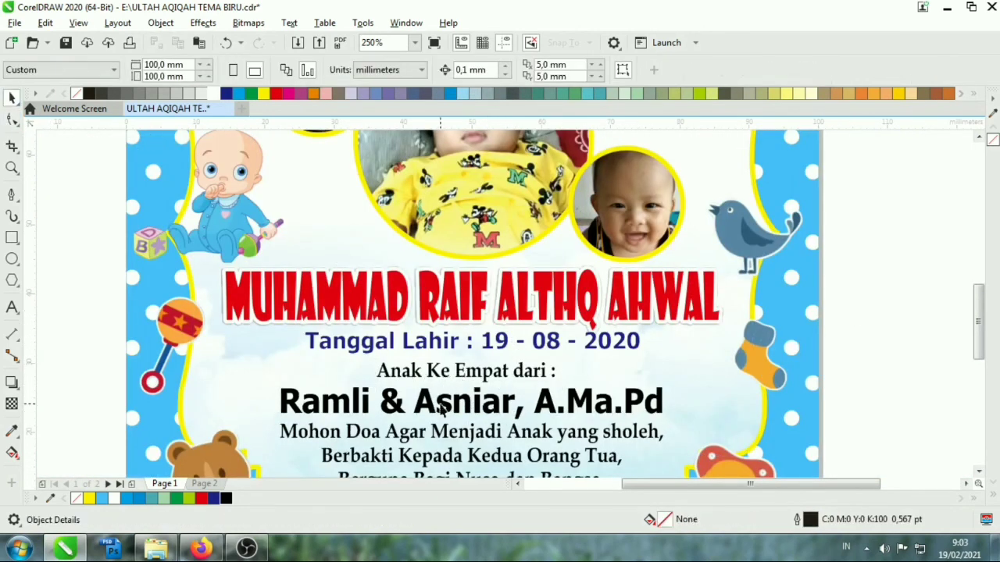
left_click(445, 410)
scroll(337, 347, "down", 3)
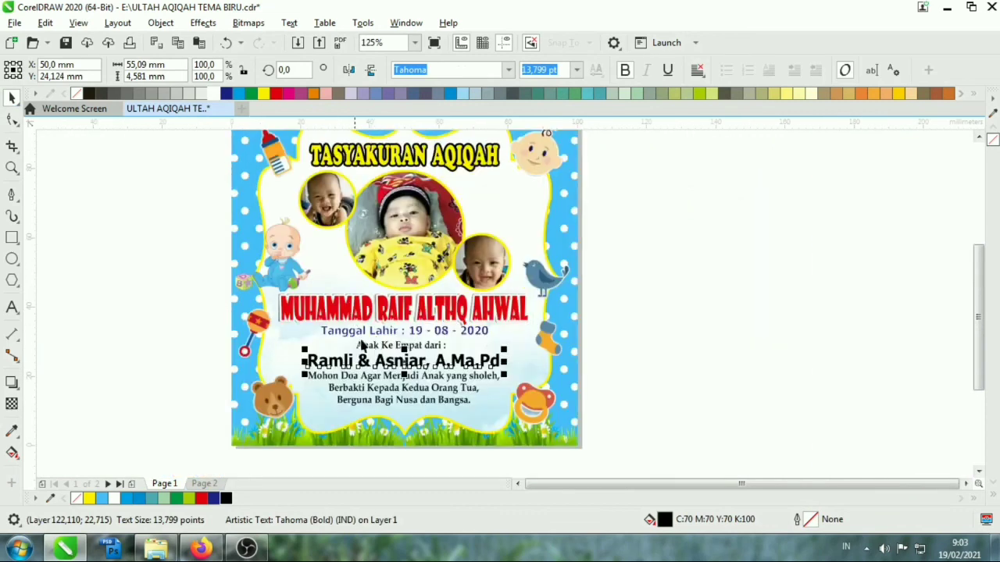
left_click(649, 325)
scroll(385, 364, "up", 2)
left_click(385, 364)
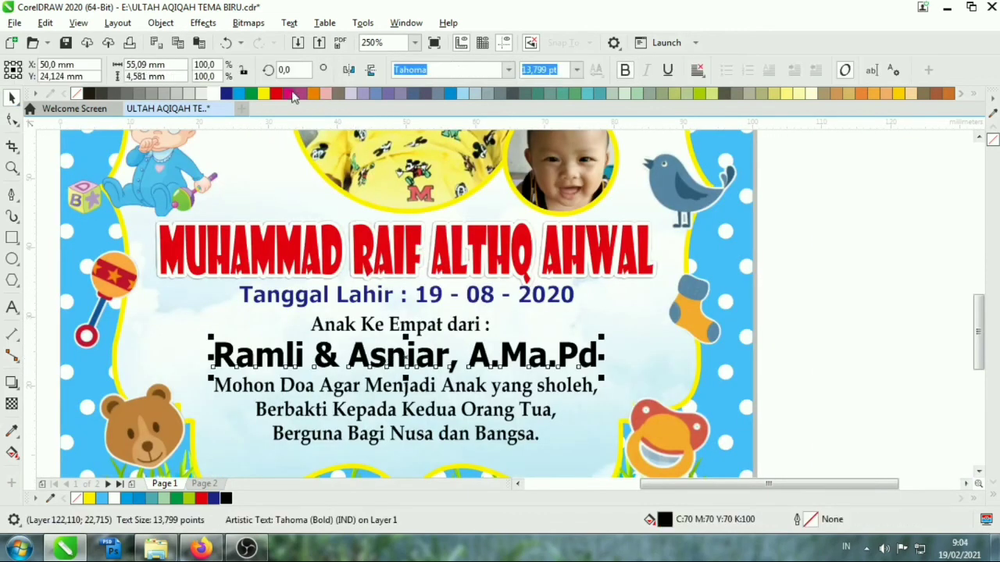
left_click(289, 93)
Select all objects on the card and group them.
left_click(827, 296)
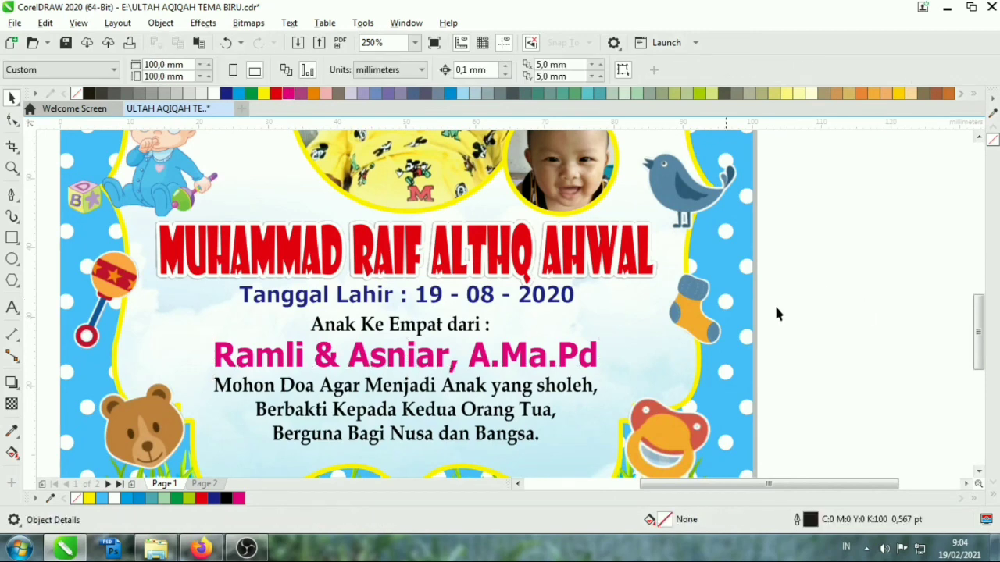
key("shift+F4")
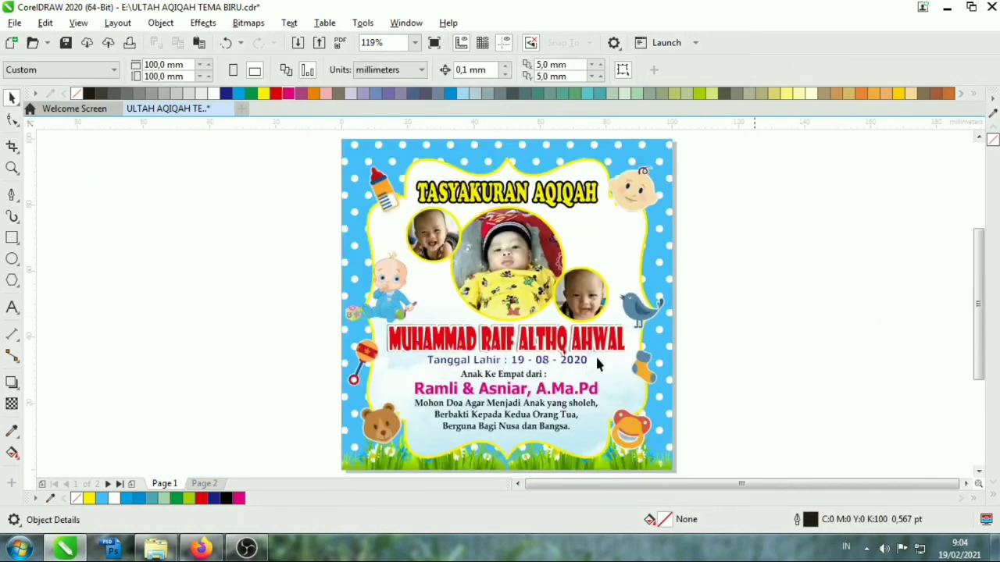
key("ctrl+a")
key("ctrl+g")
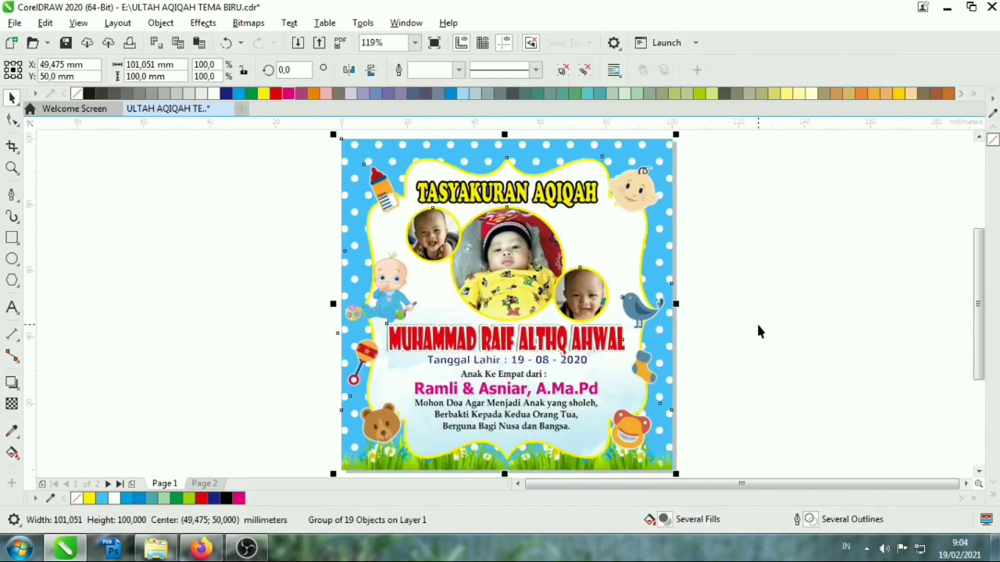
Preview the finished blue Aqiqah card full screen with F9, then return to the editor.
left_click(812, 250)
key("F9")
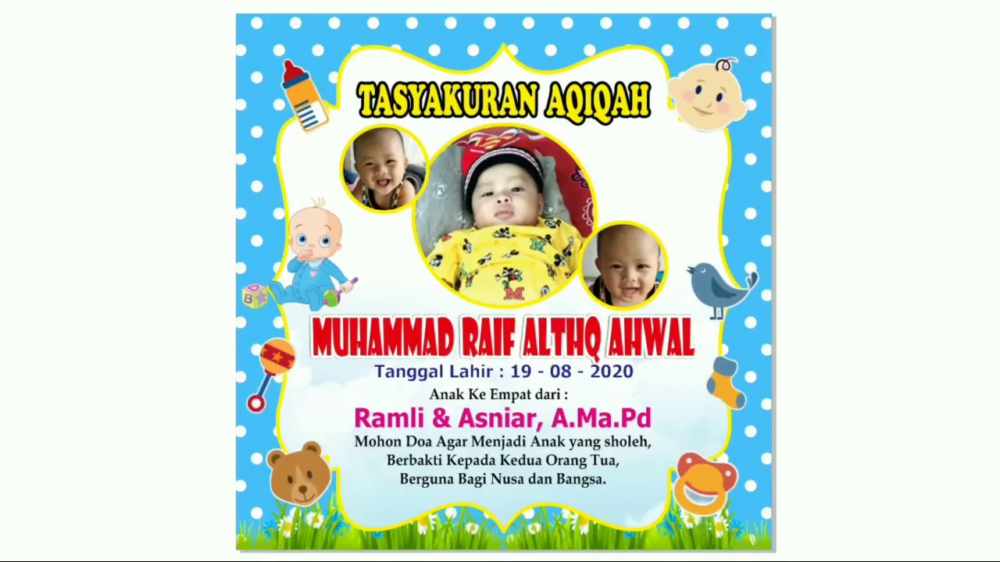
left_click(621, 221)
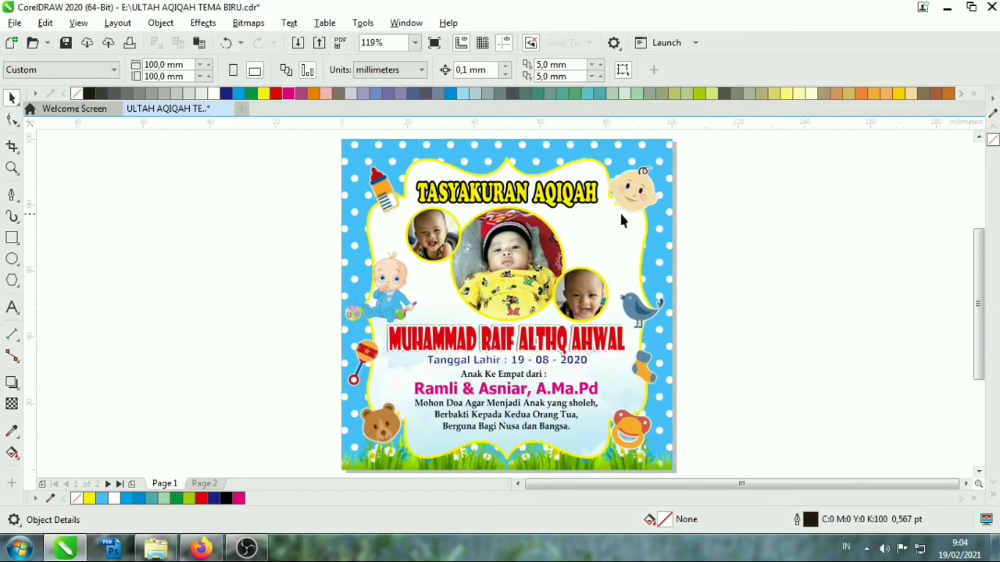
Inspect the TASYAKURAN AQIQAH title, deselect it, and bring OBS Studio to the front.
left_click(527, 196)
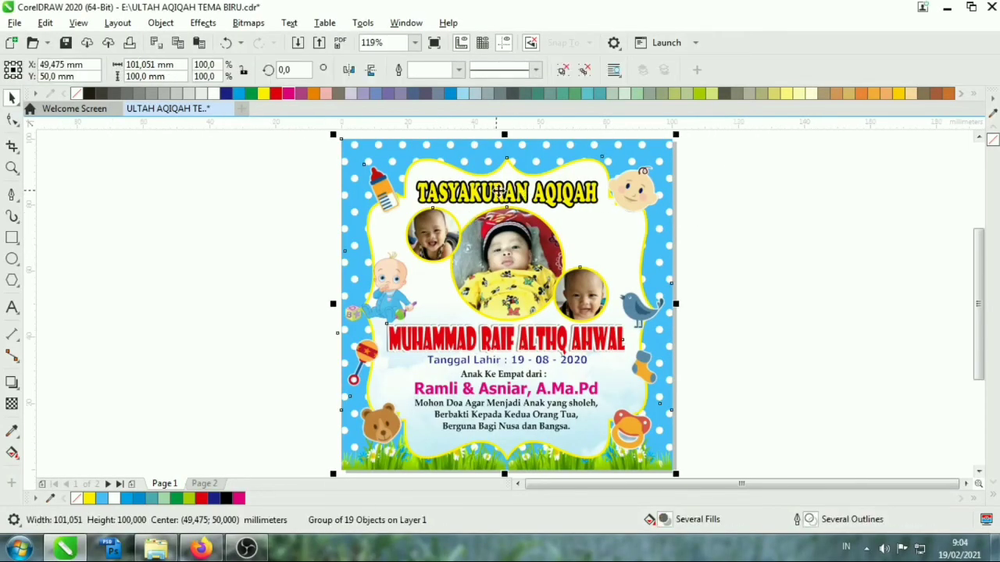
left_click(492, 192, "ctrl")
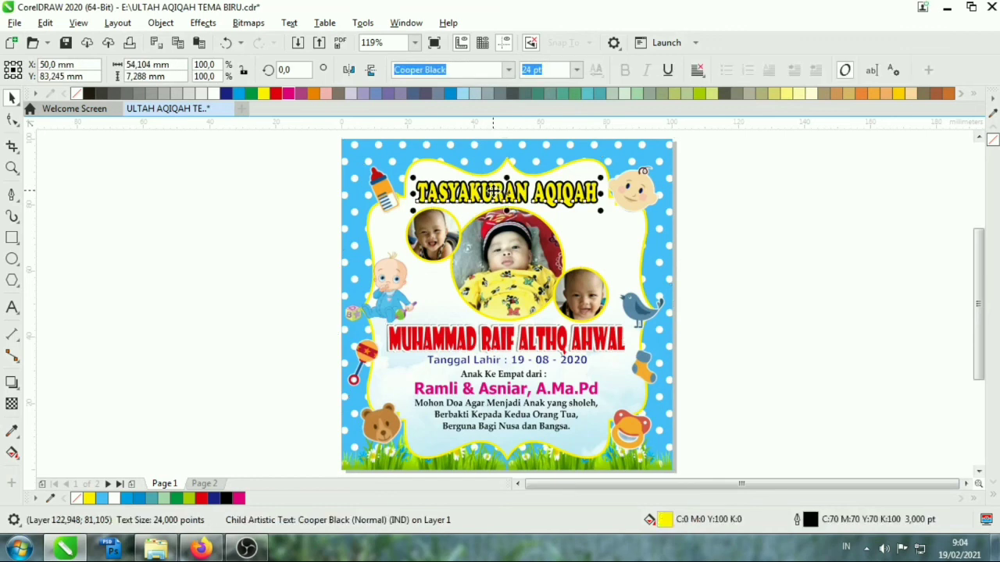
left_click(764, 219)
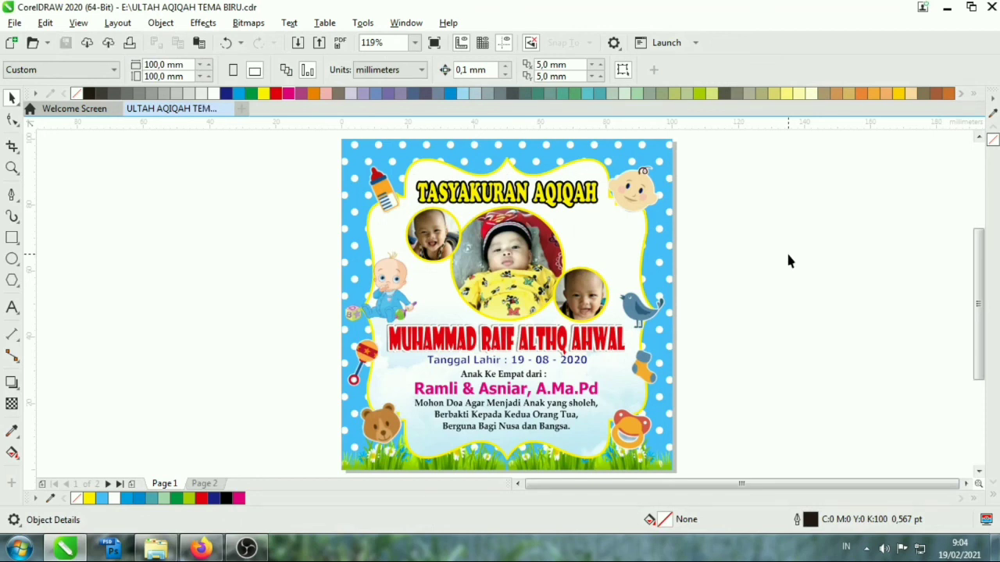
left_click(246, 549)
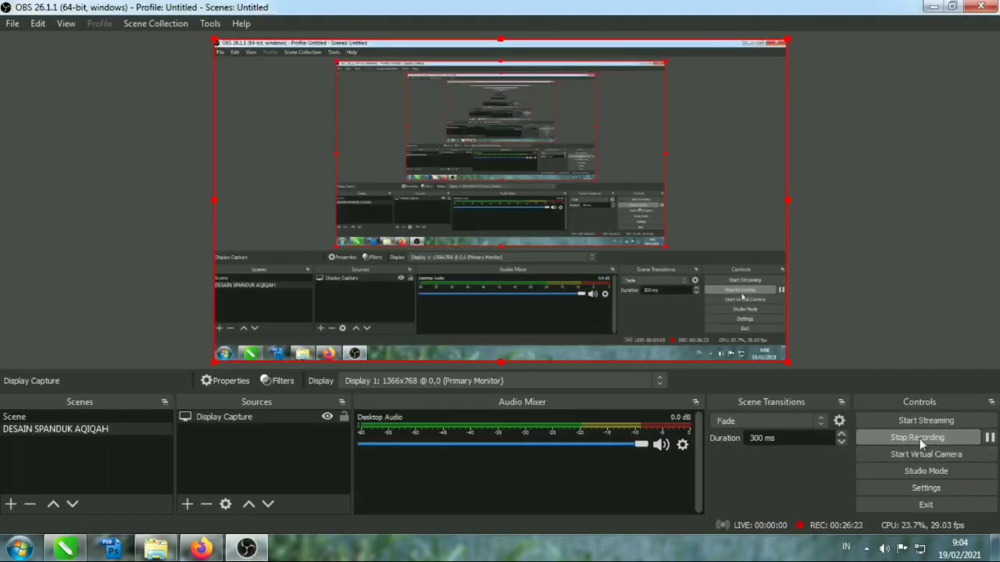